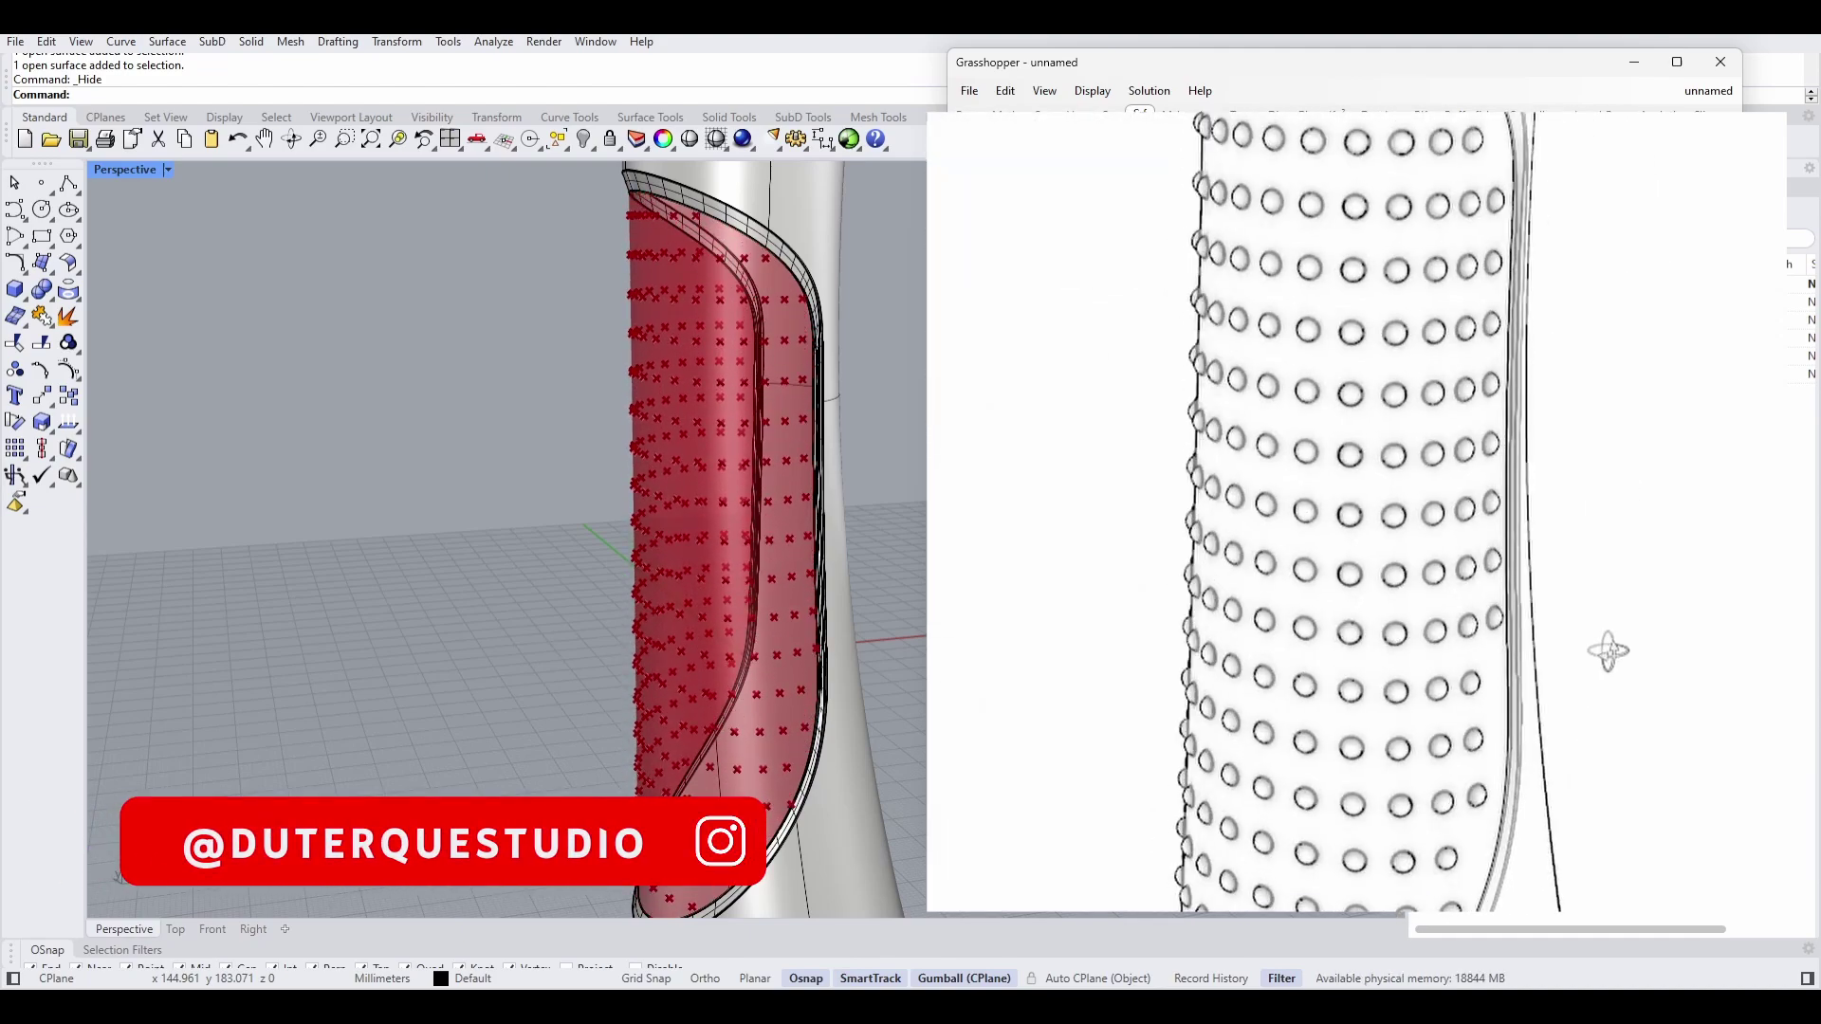
scroll(686, 449, "down", 5)
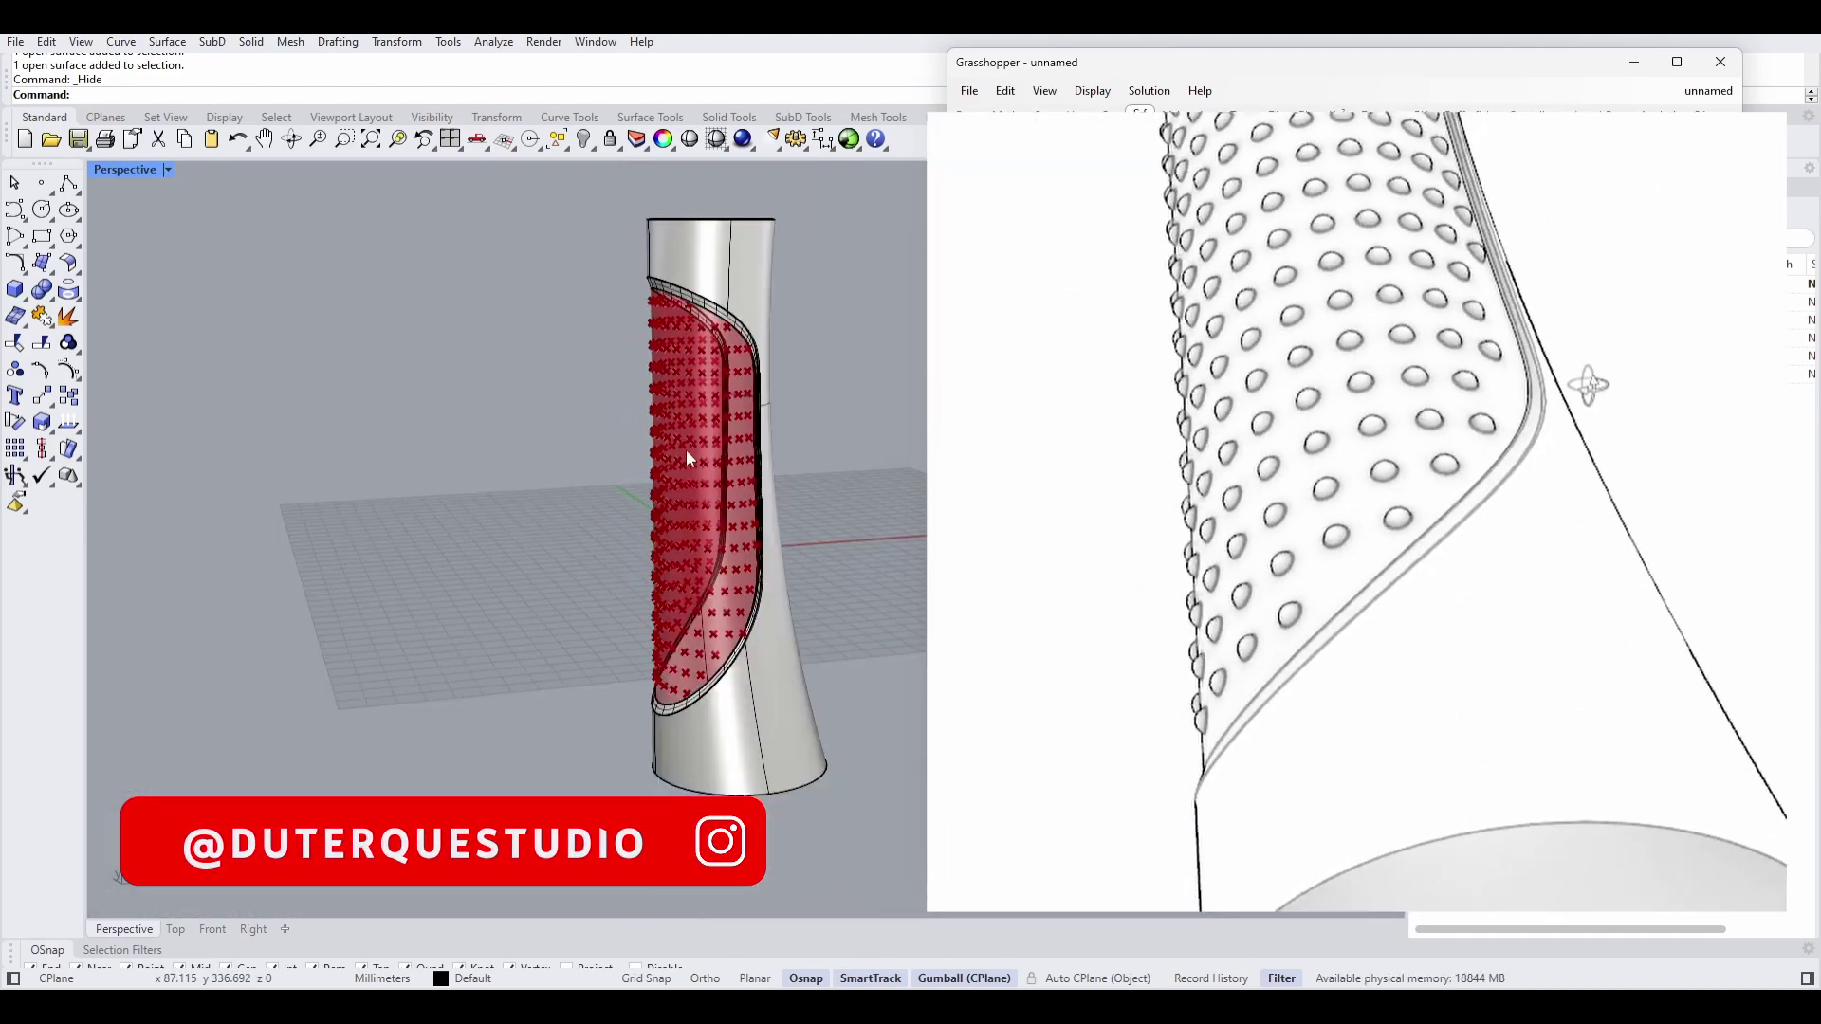
right_click_drag(685, 449, 765, 451)
scroll(764, 451, "up", 5)
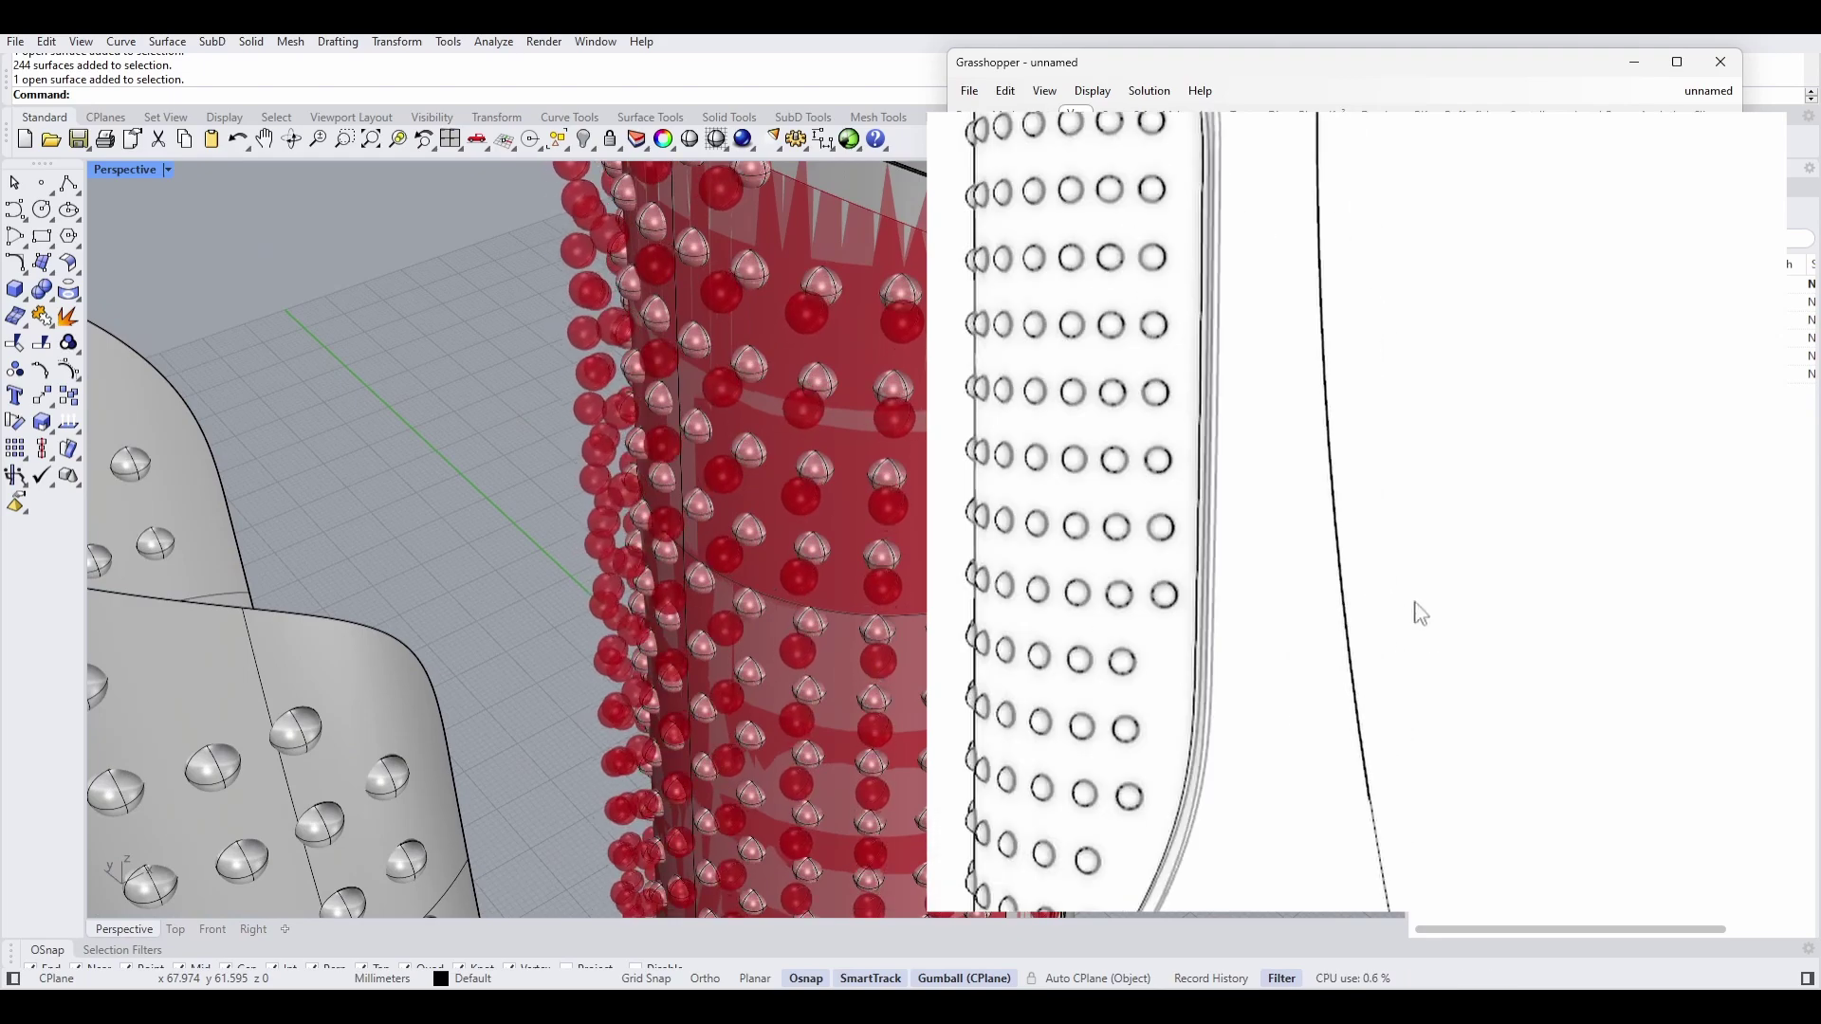
scroll(1419, 613, "down", 5)
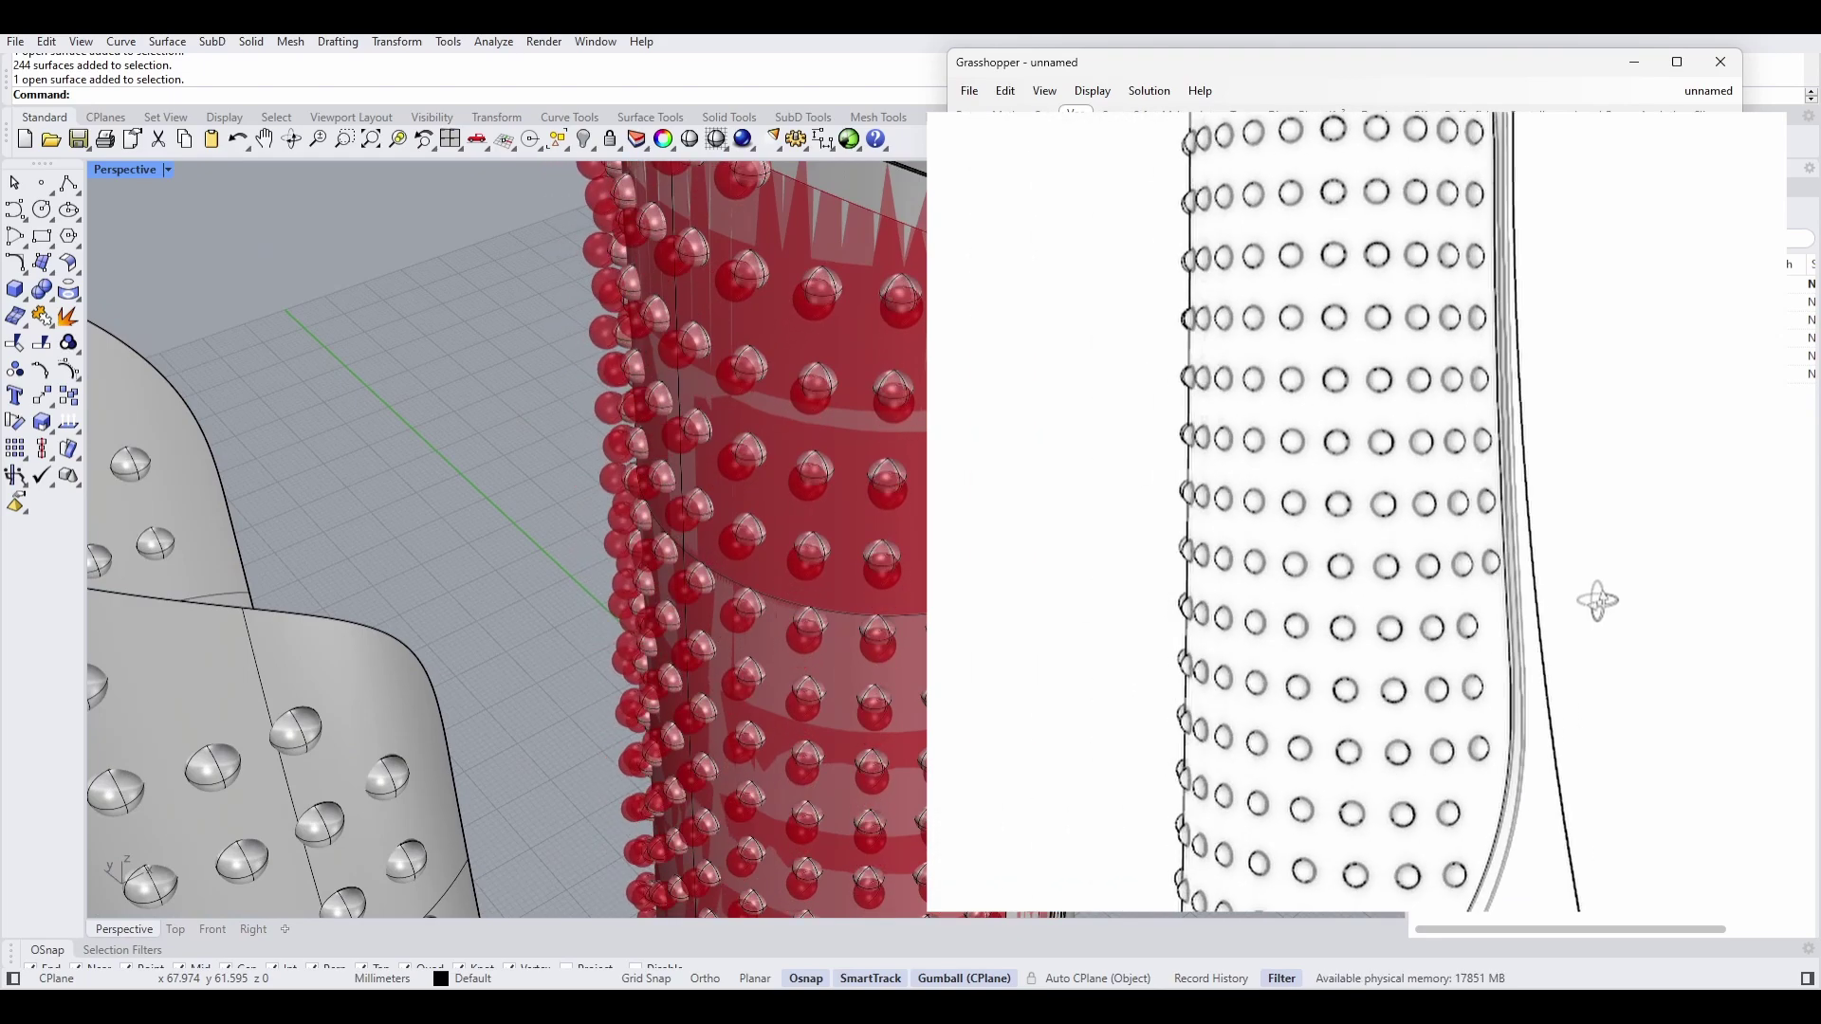
right_click_drag(1596, 601, 1594, 386)
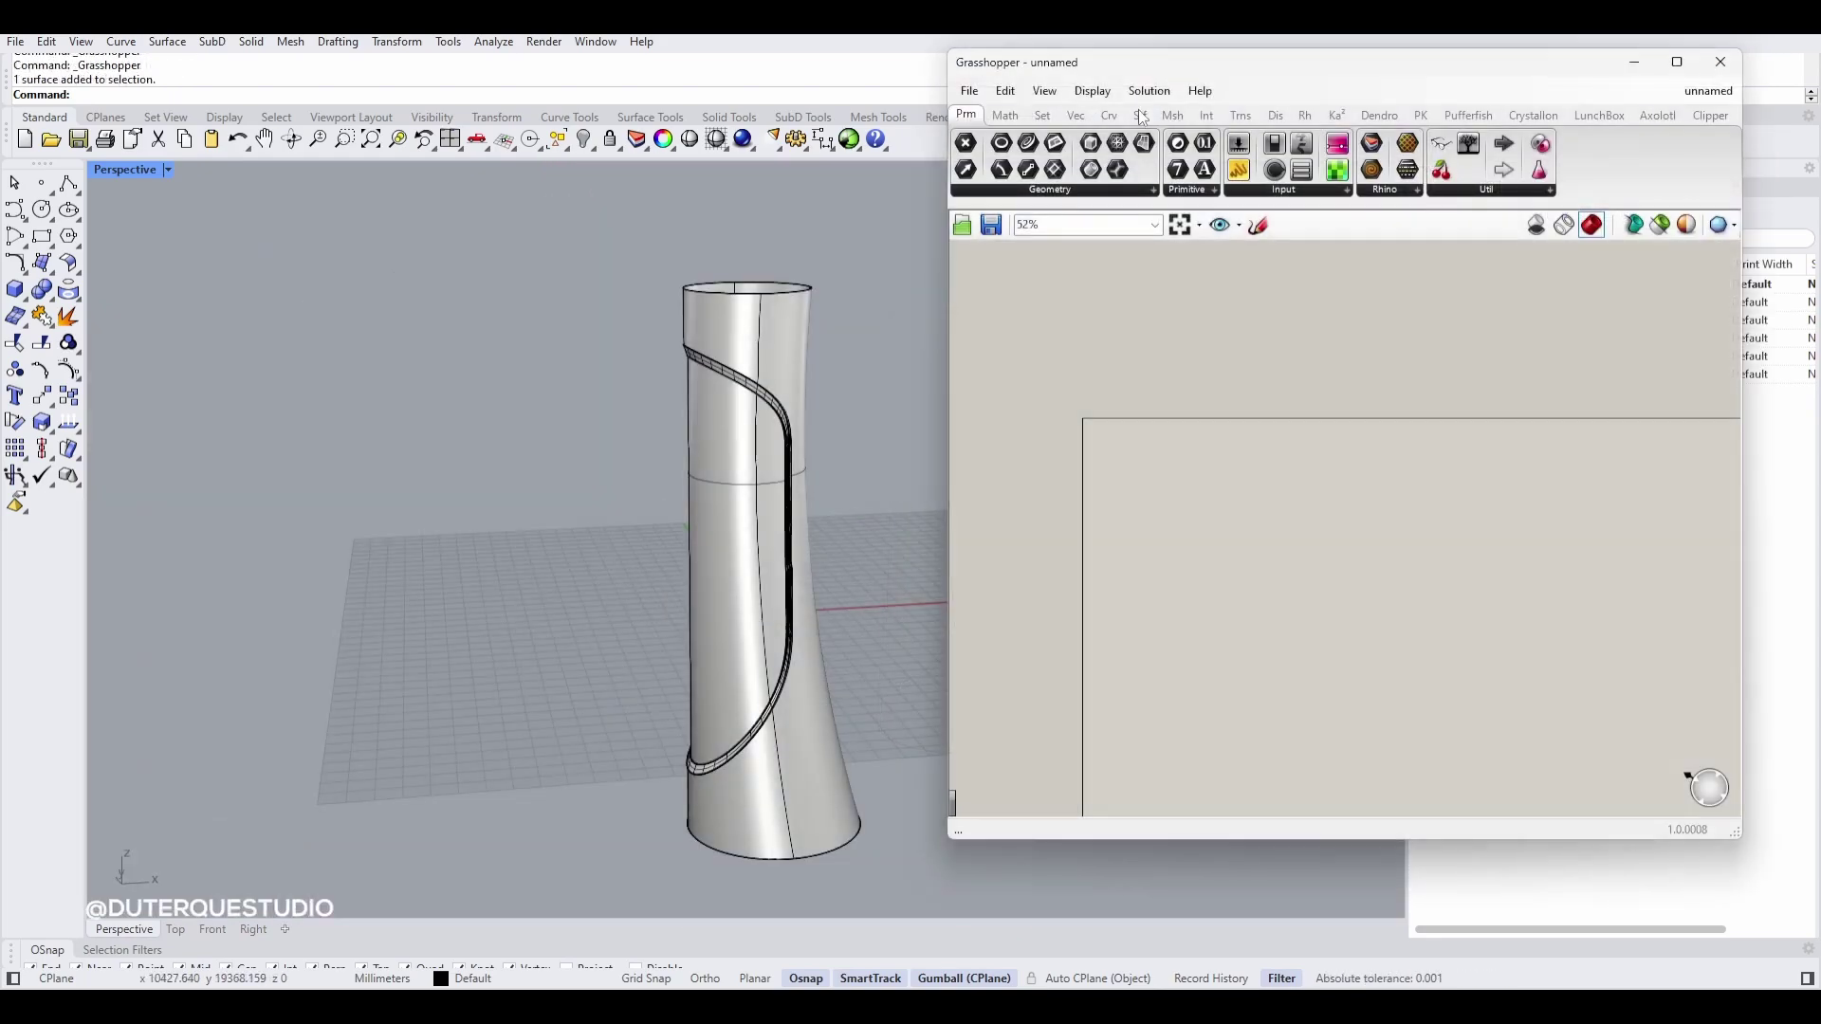
Step: Extract the recessed front surface from the vase-like body's polysurface
scroll(753, 537, "up", 3)
left_click(753, 532)
left_click(593, 407)
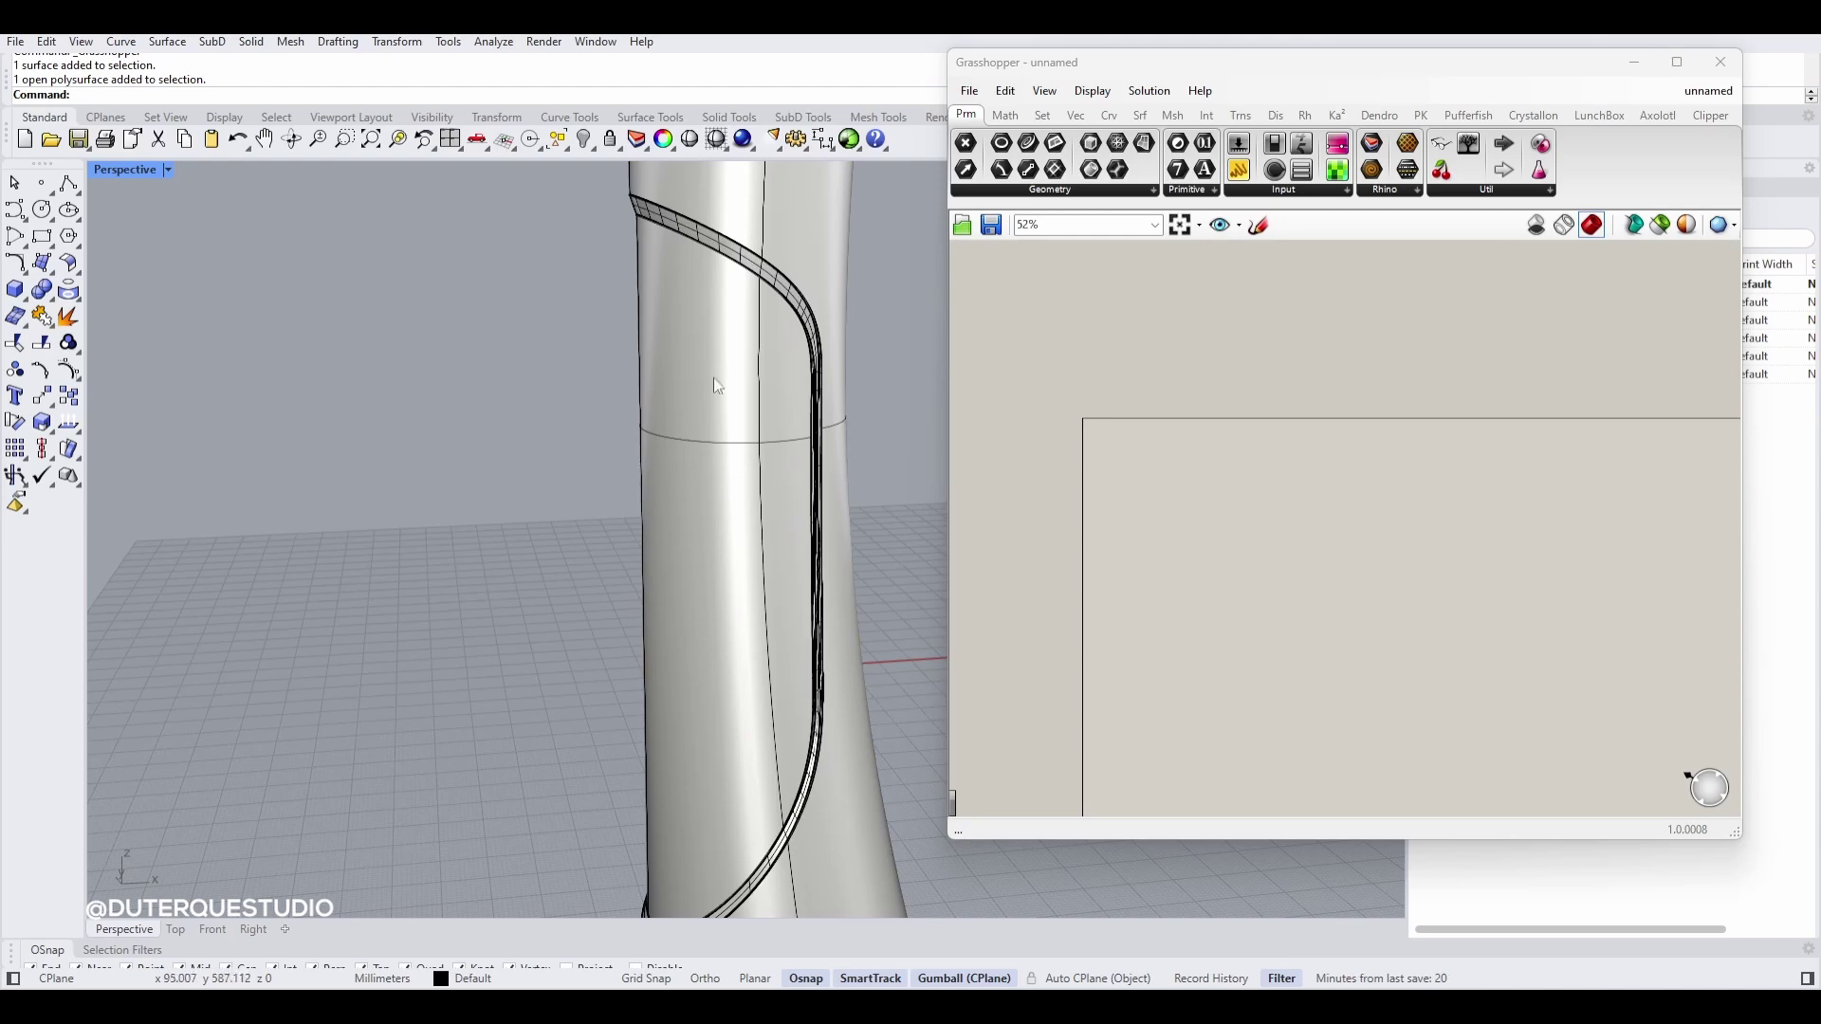
scroll(709, 375, "down", 3)
left_click(700, 434)
key("Escape")
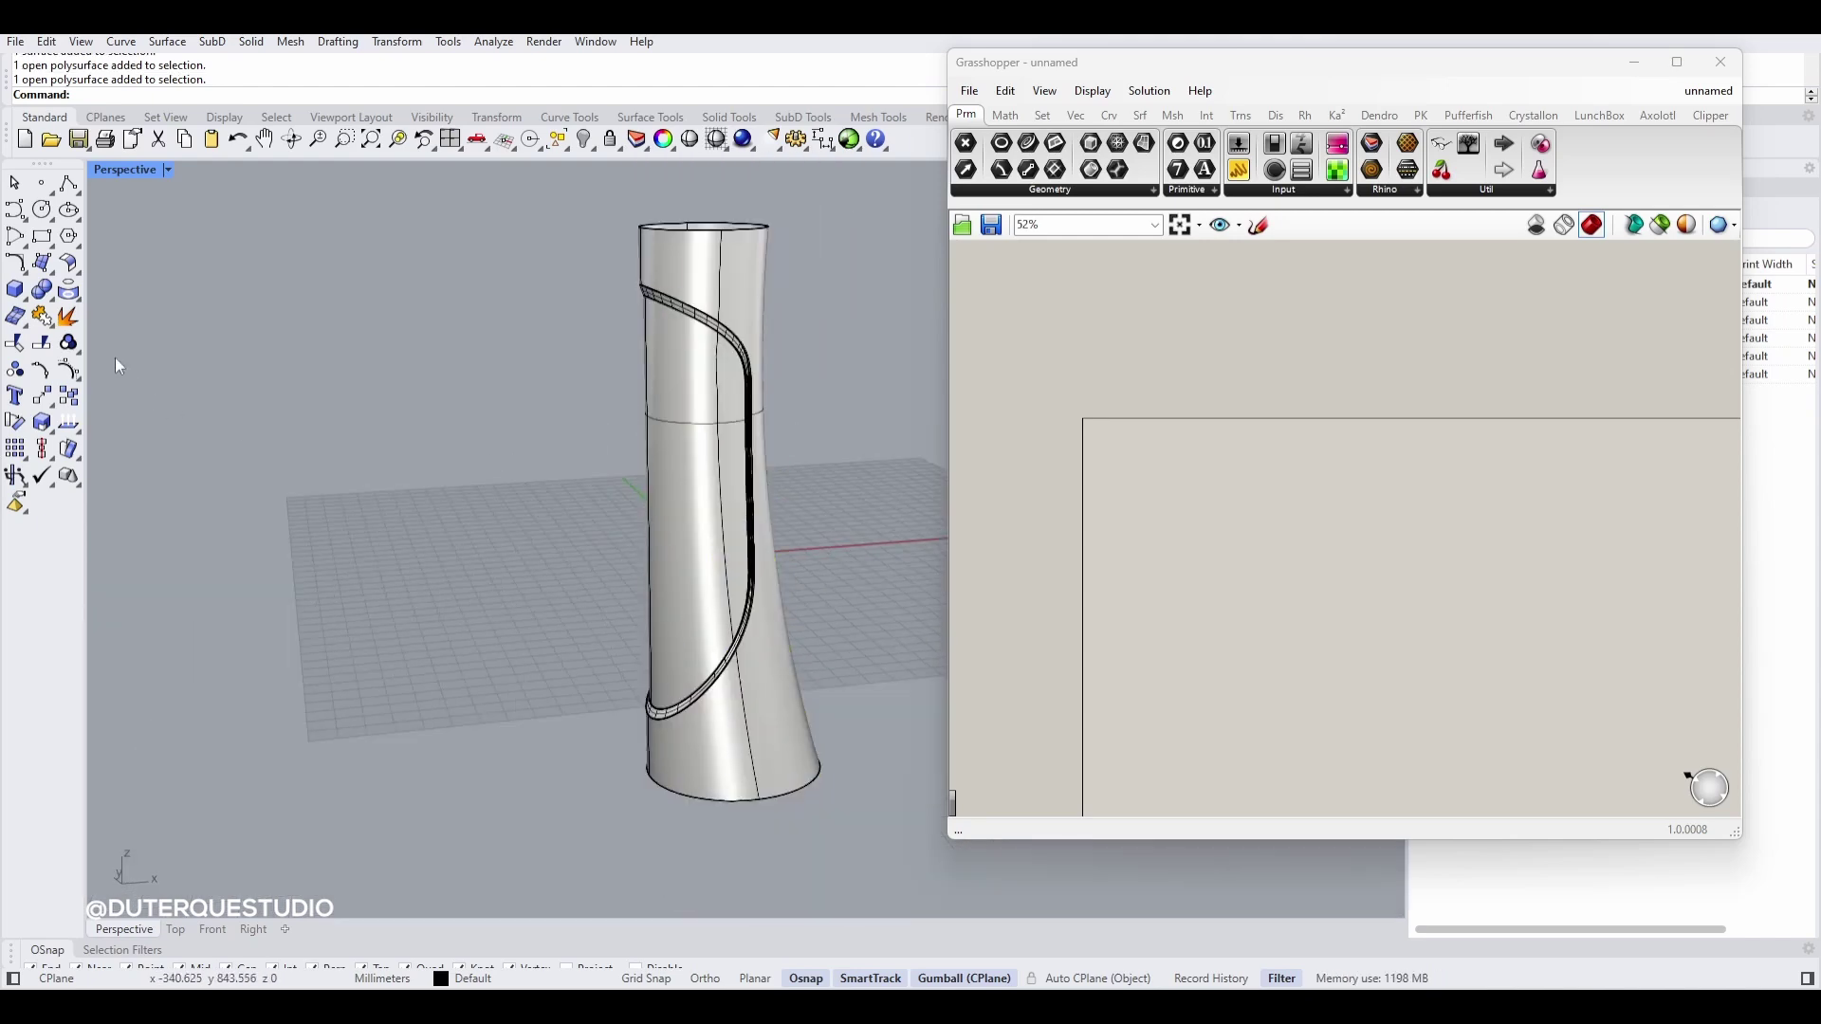
right_click(70, 316)
left_click(712, 426)
key("Return")
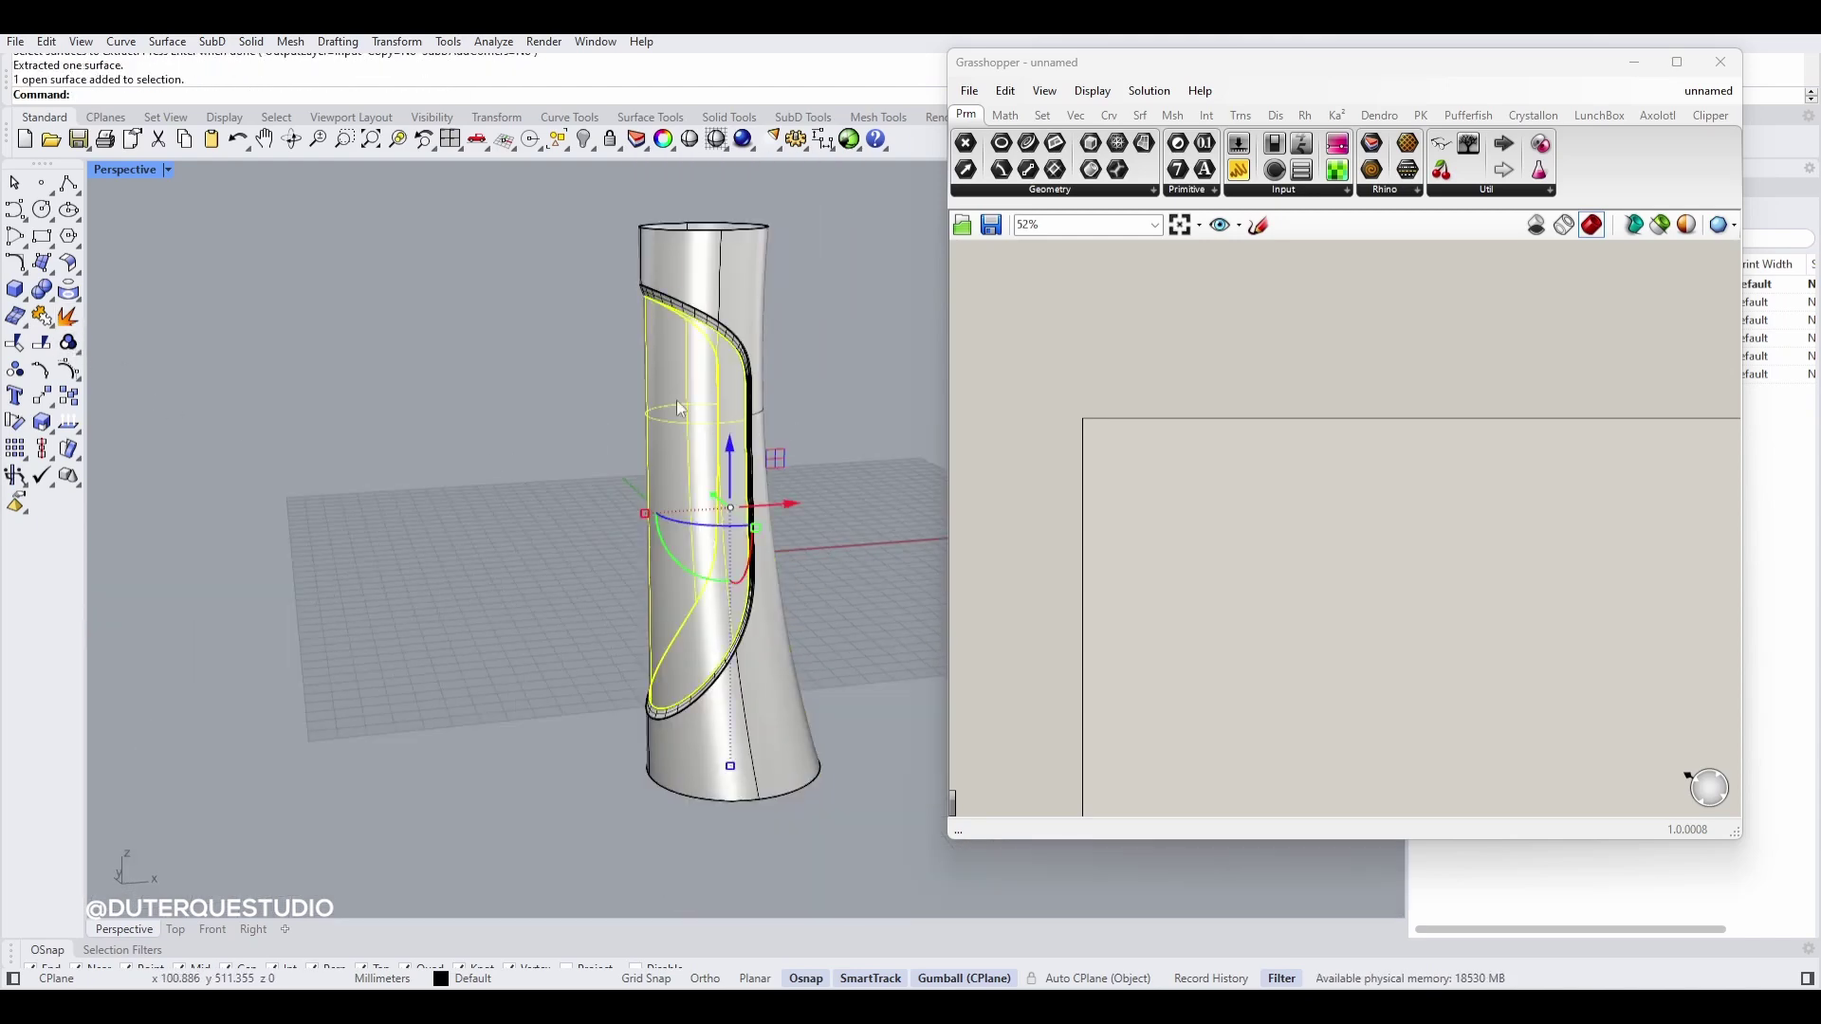
Step: Add a Surface parameter to the Grasshopper canvas and assign the extracted front surface to it
double_click(1333, 521)
type("surface")
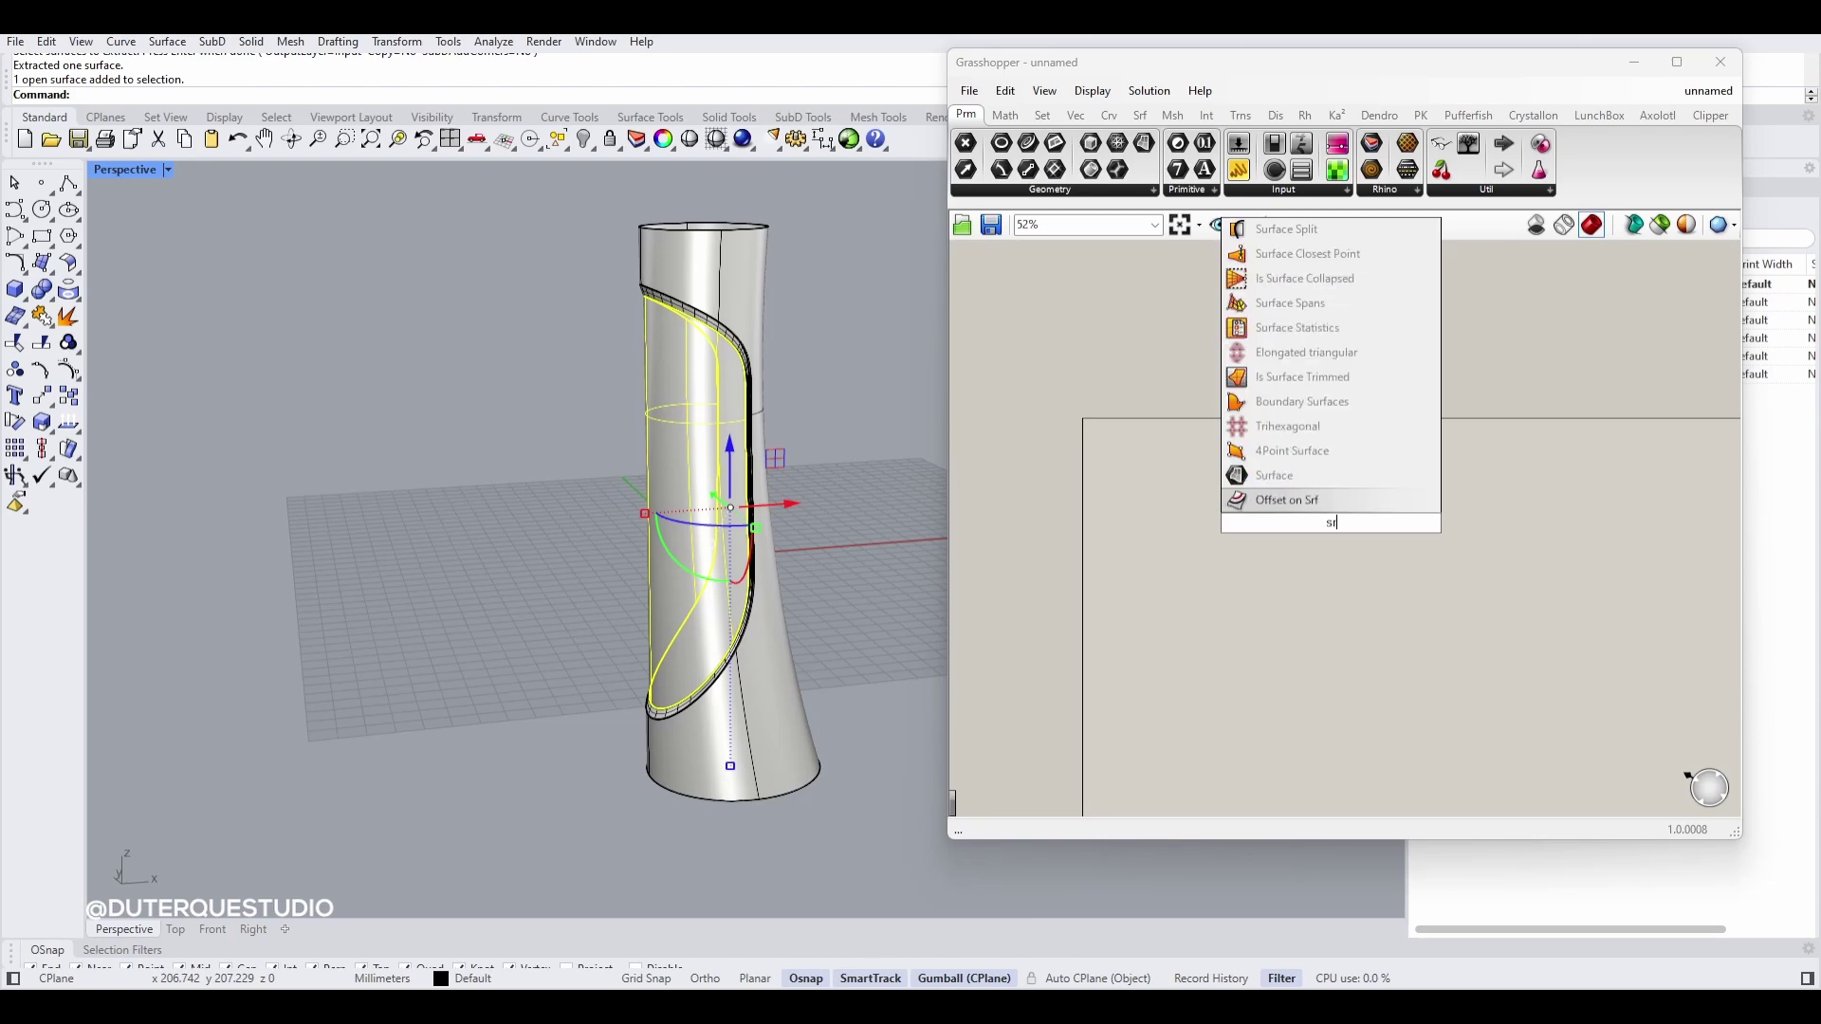
key("Return")
scroll(1358, 559, "up", 4)
right_click(1313, 499)
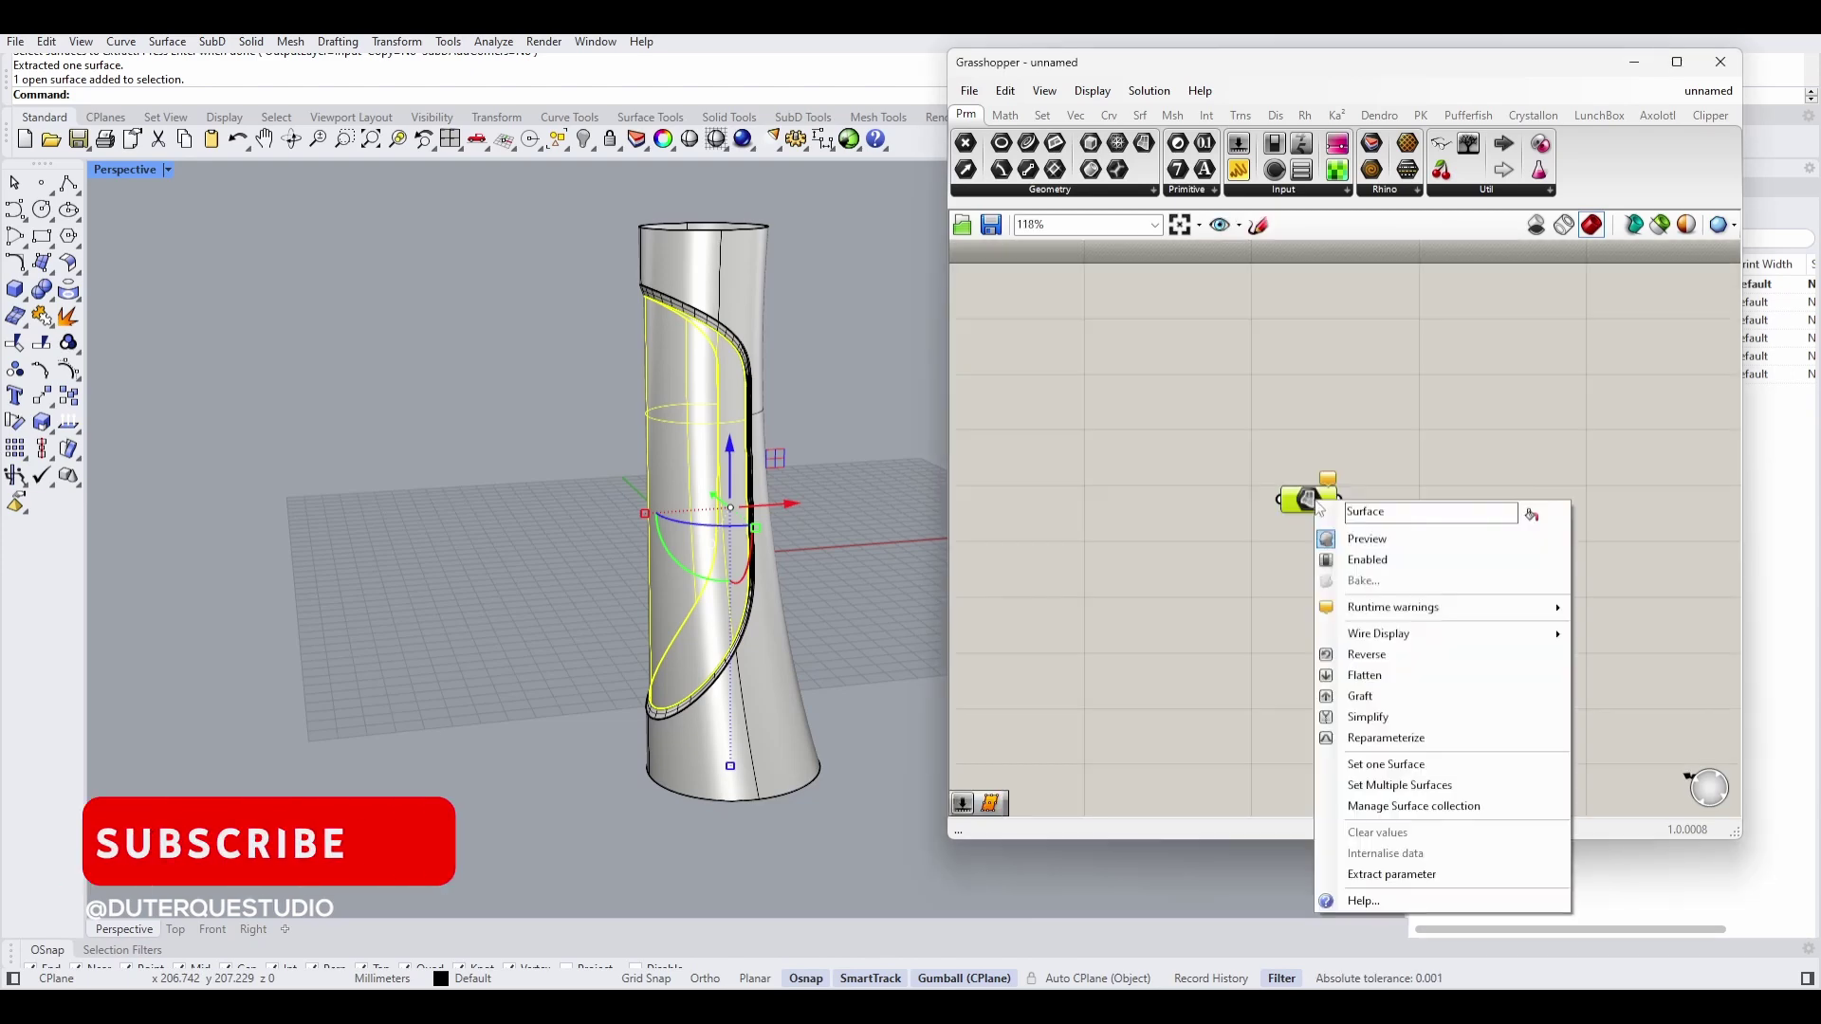
left_click(1402, 765)
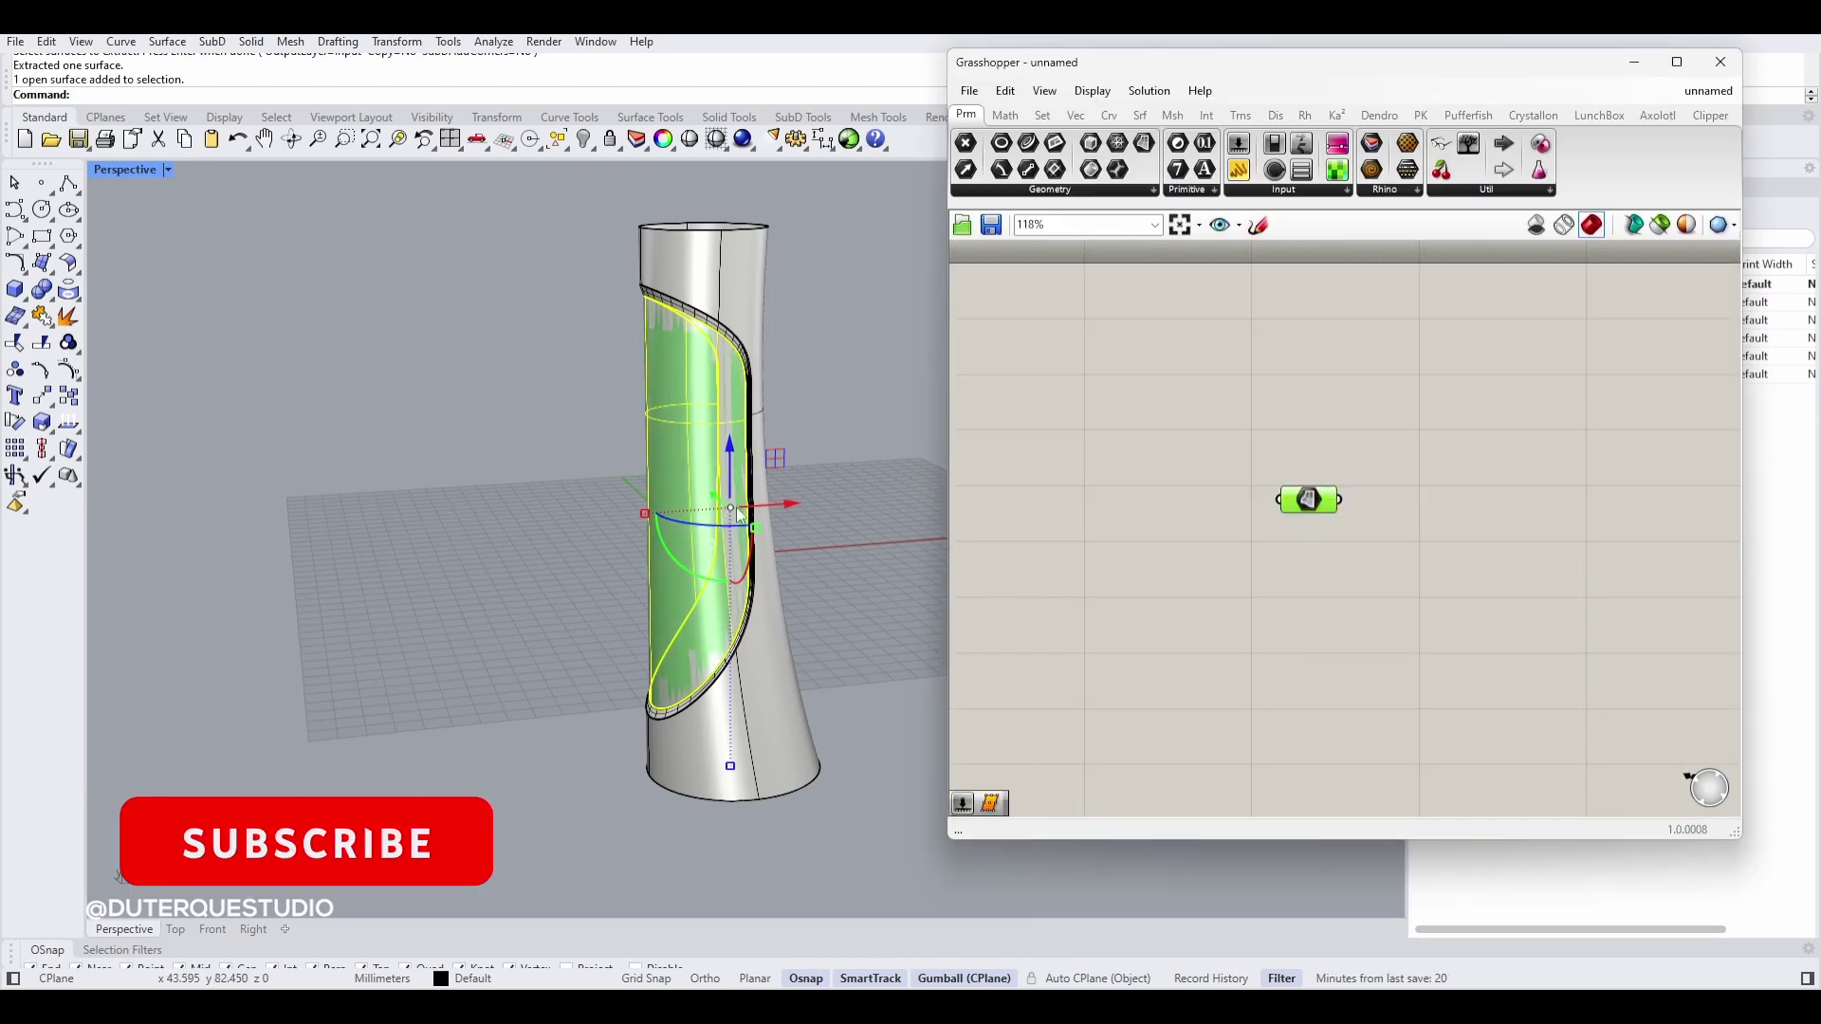
Step: Hide the extracted surface in the Rhino viewport so only its Grasshopper preview shows
scroll(692, 383, "up", 5)
scroll(691, 383, "down", 5)
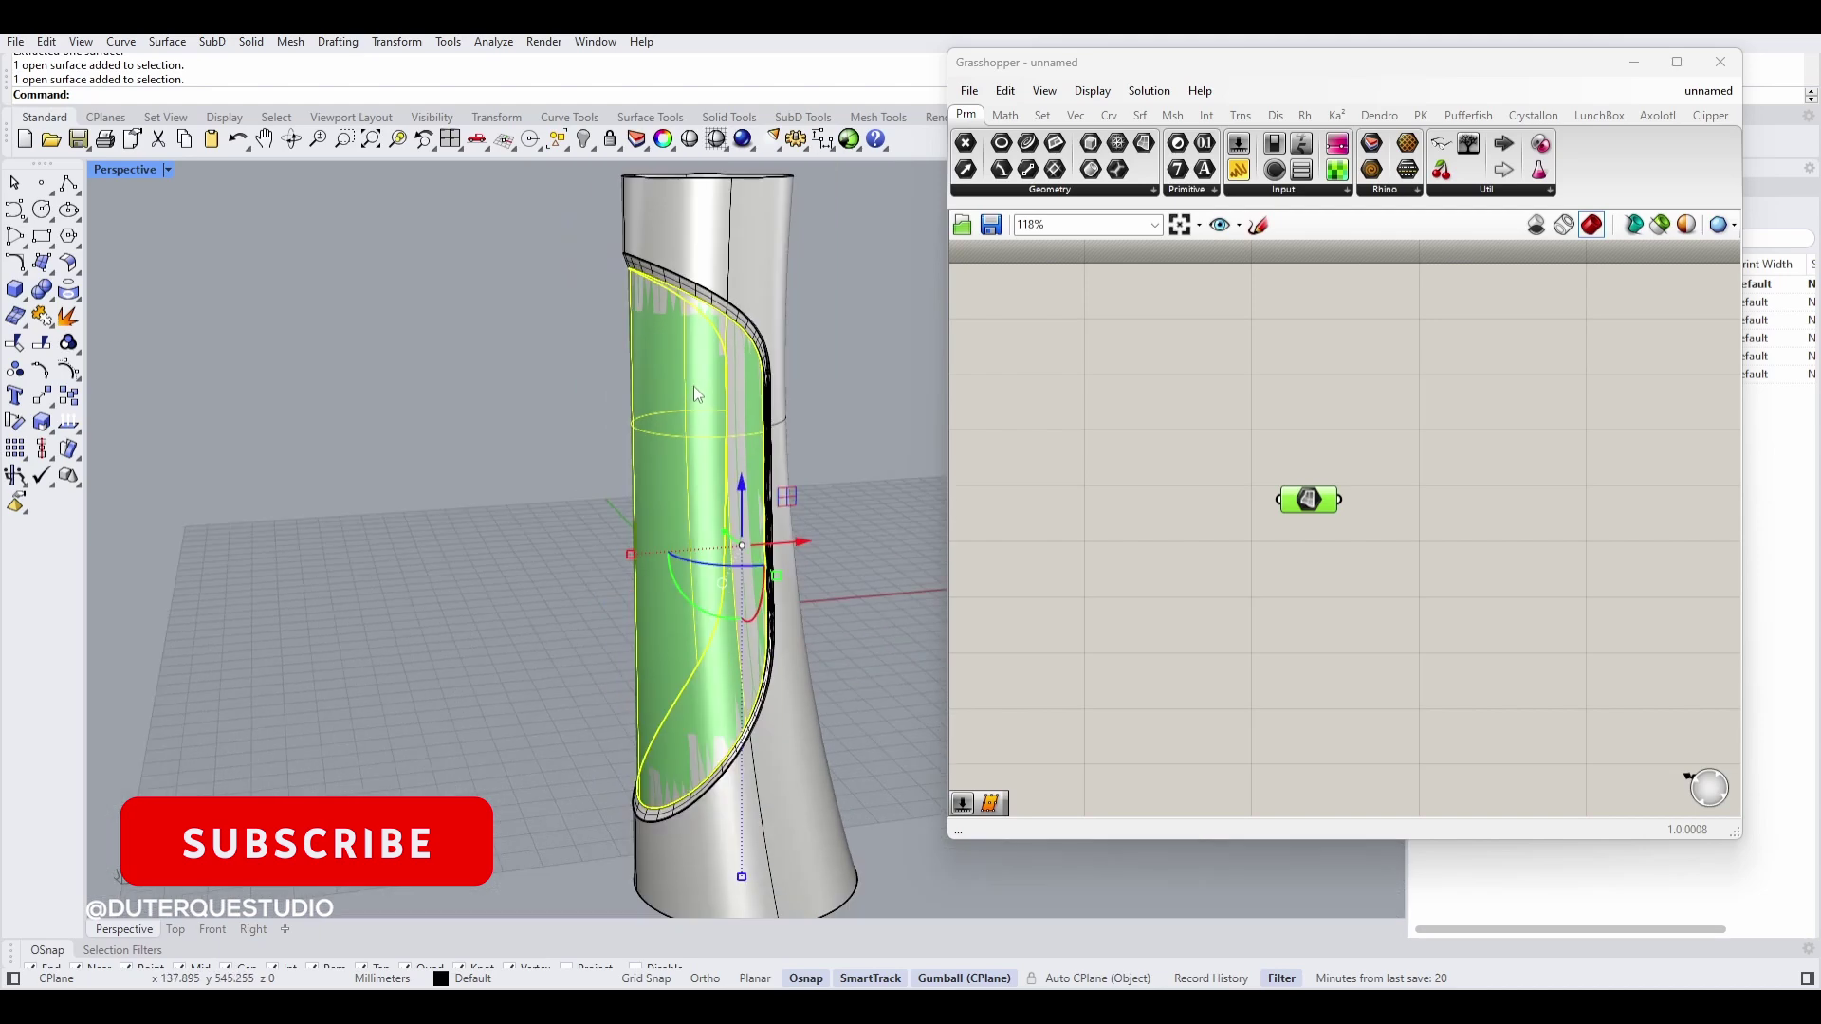
middle_click(692, 385)
left_click(660, 358)
scroll(650, 486, "up", 4)
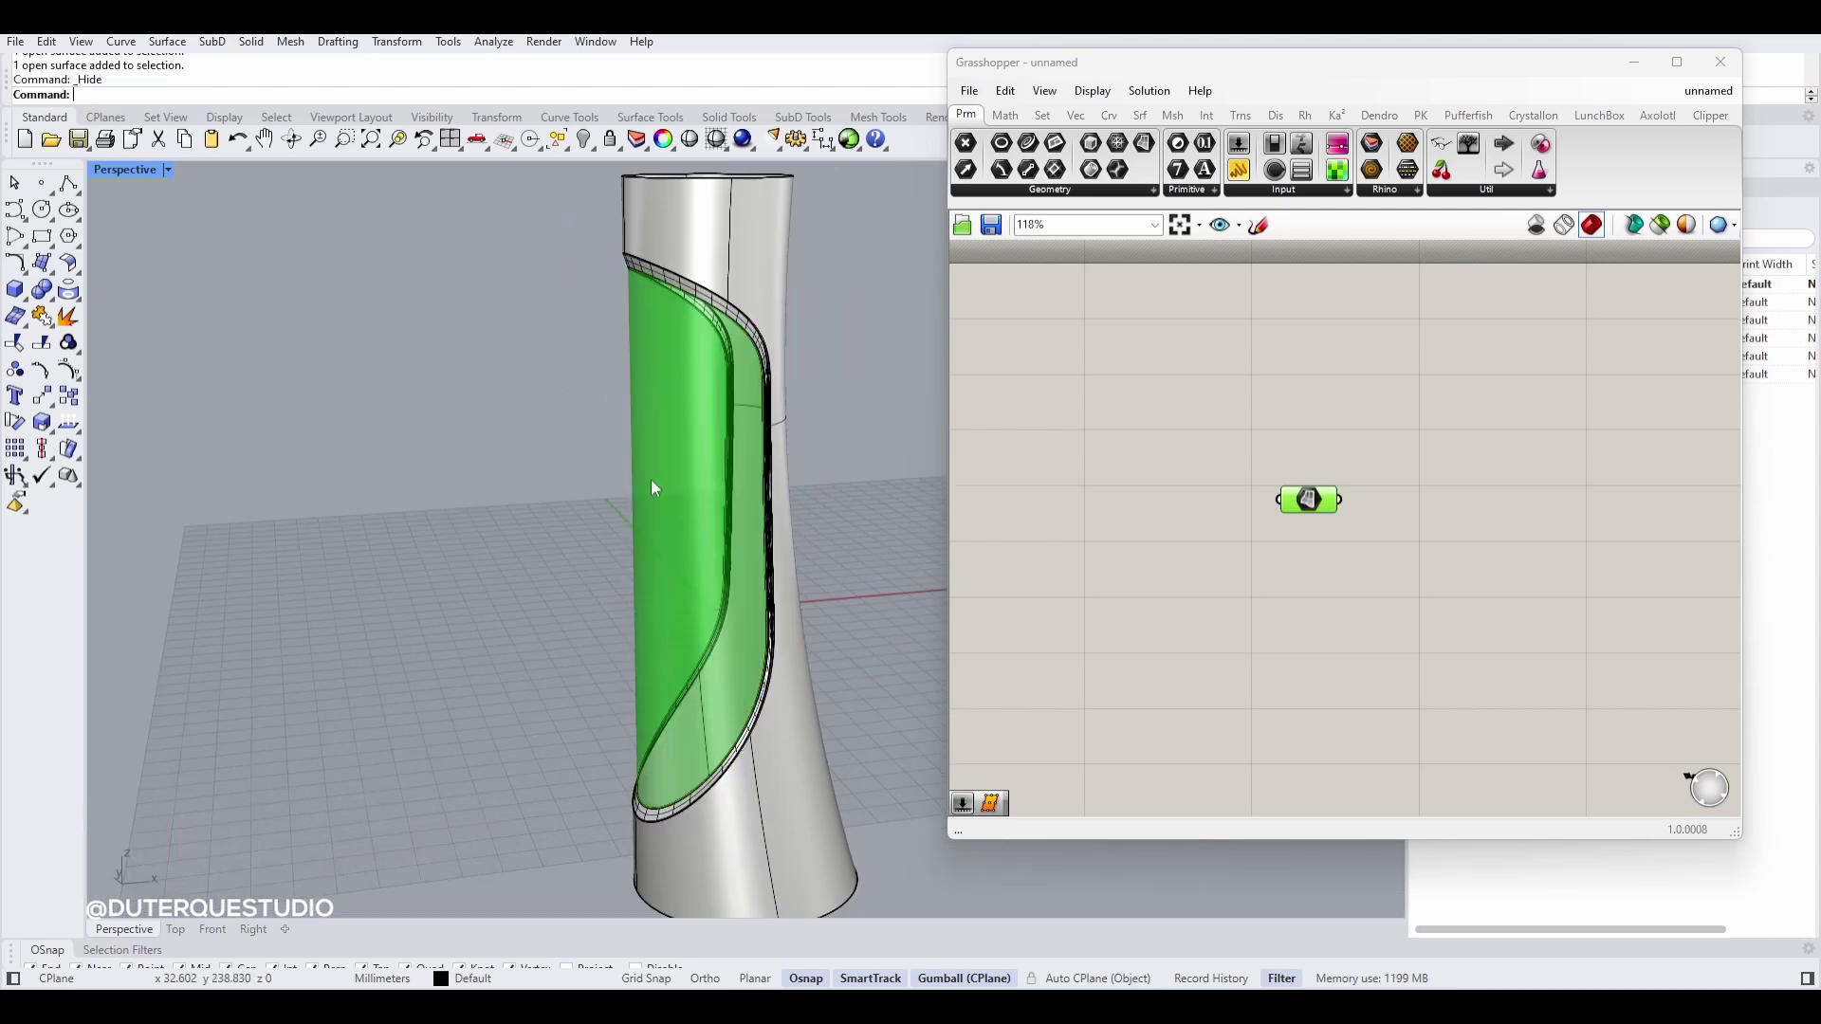
scroll(651, 423, "down", 4)
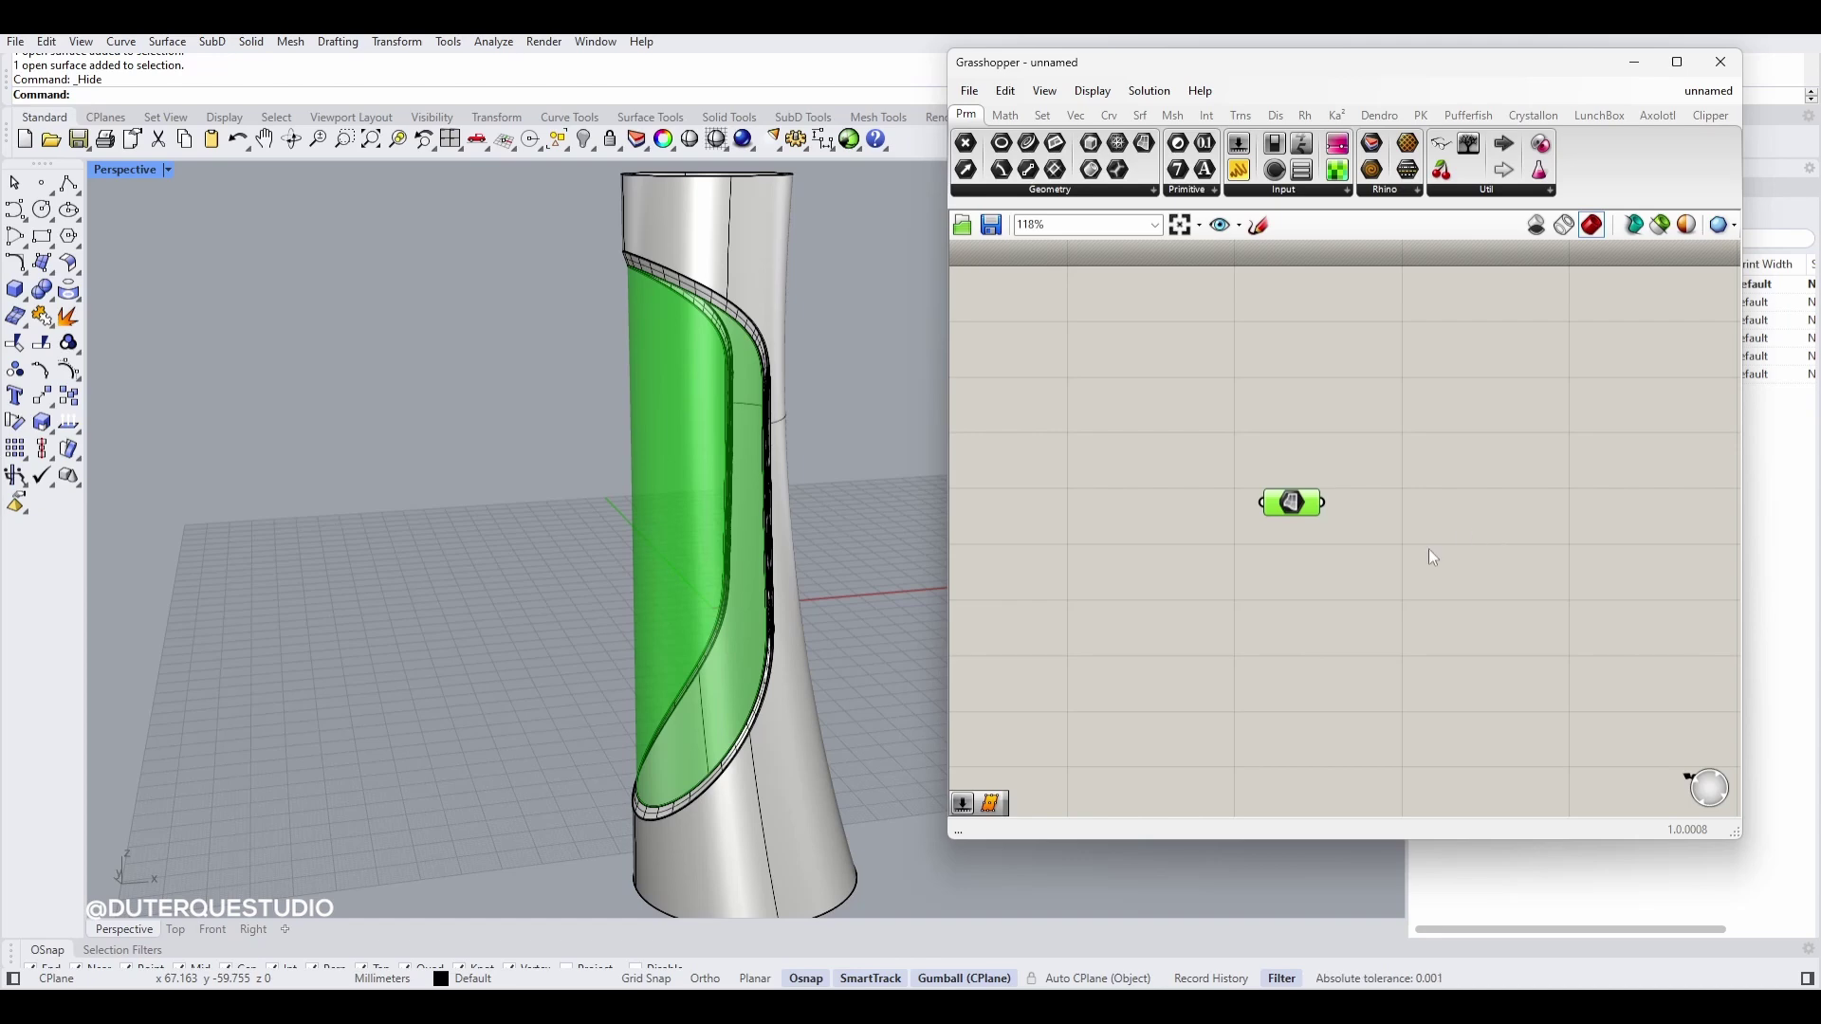
Step: Add a Divide Surface component and connect the Surface parameter to its Surface input
left_click(1174, 115)
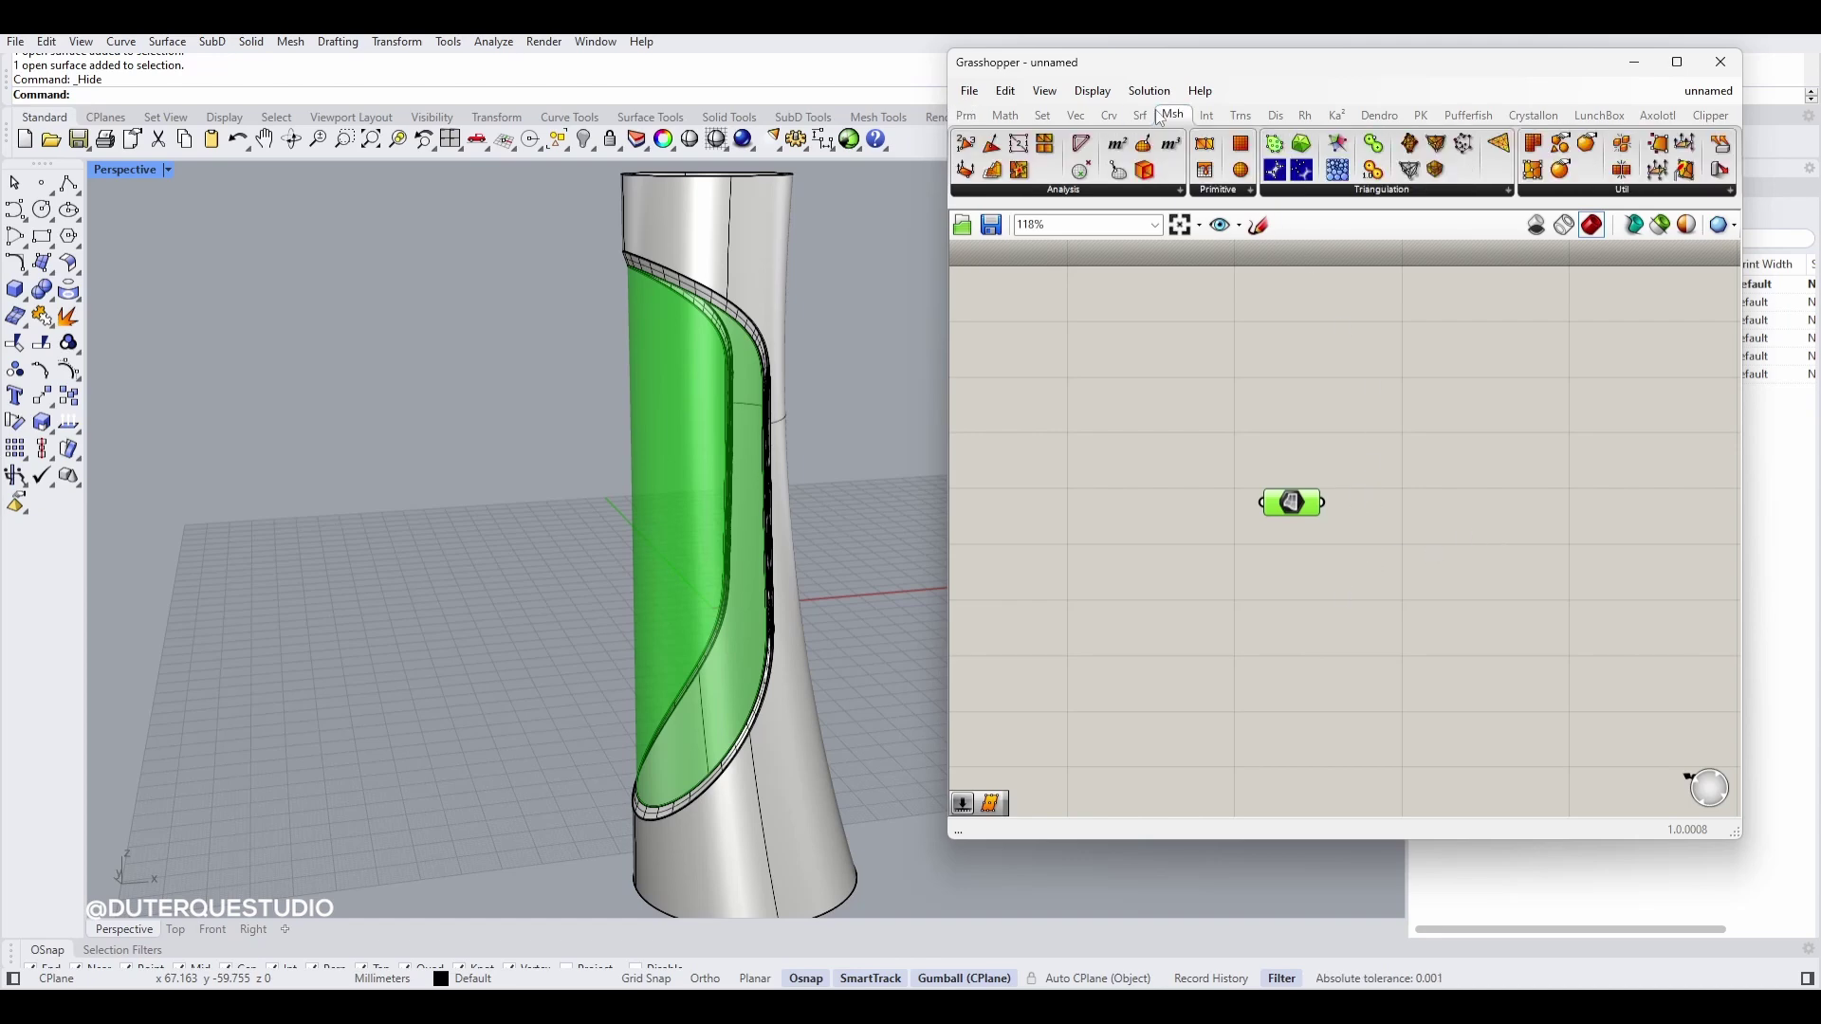
left_click(1141, 115)
left_click(1392, 201)
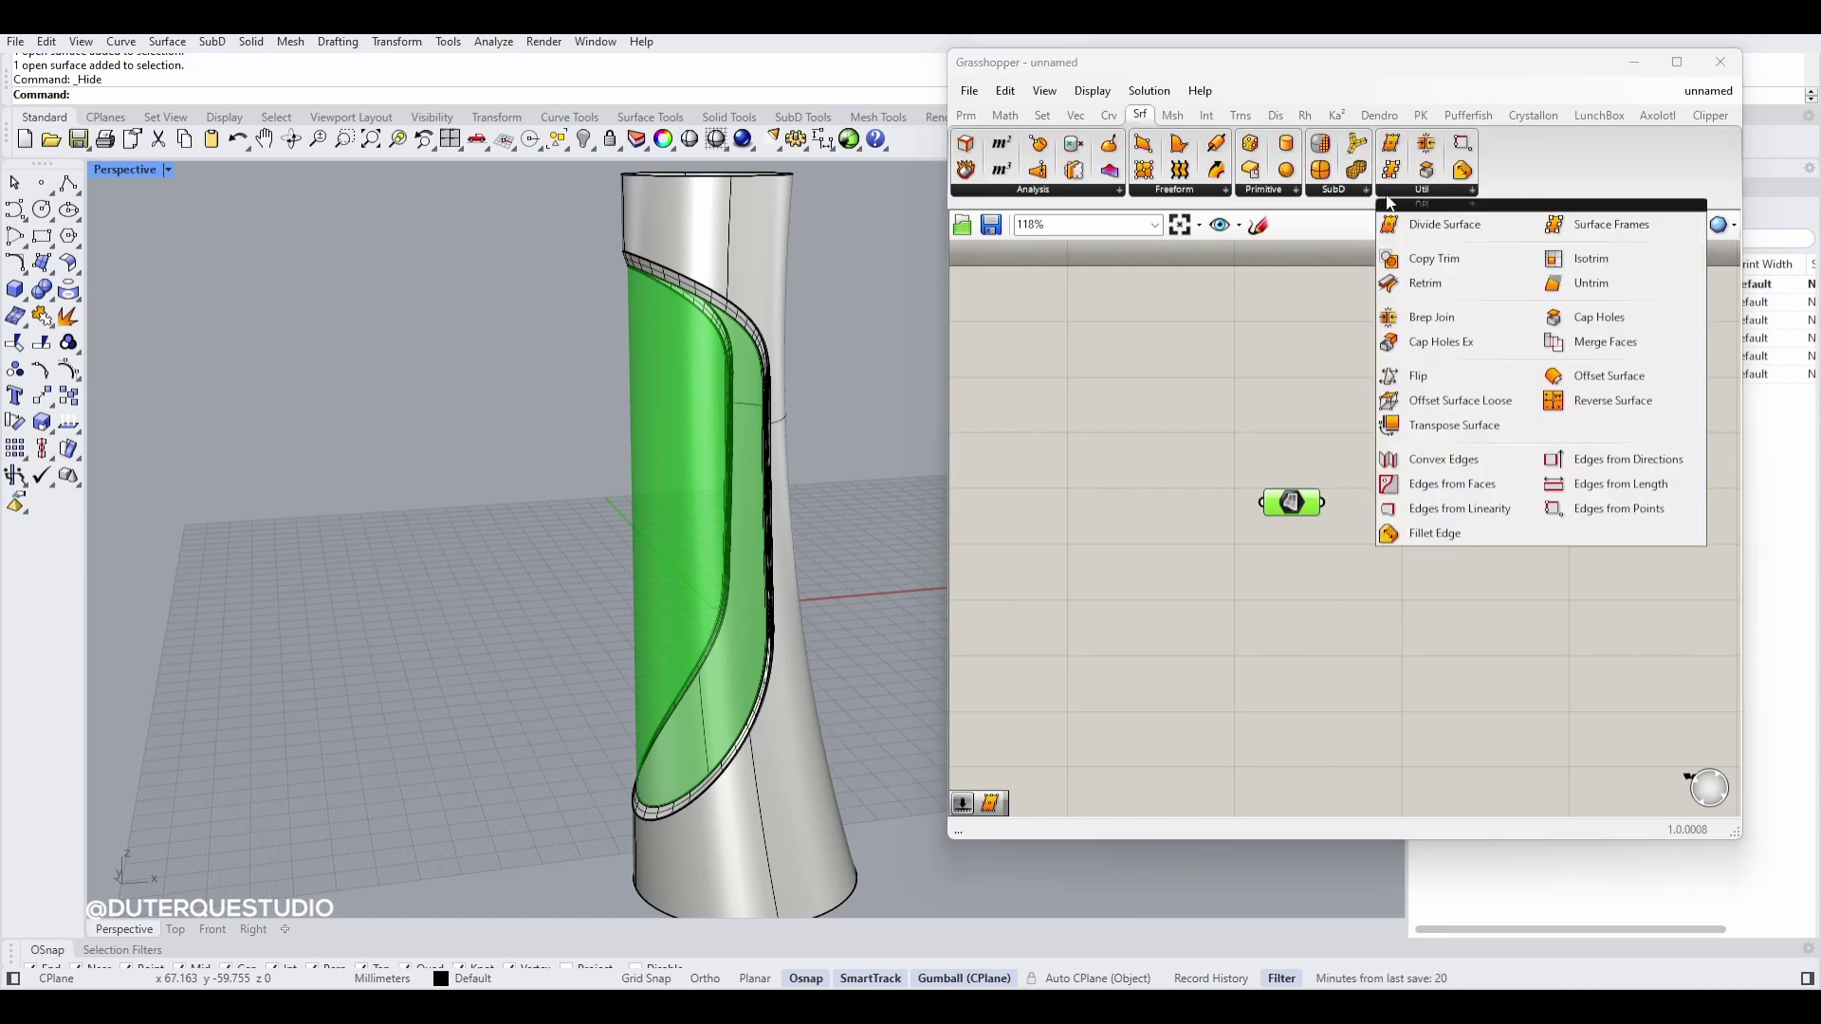
left_click_drag(1431, 233, 1493, 456)
scroll(1471, 546, "up", 1)
right_click_drag(1470, 547, 1368, 577)
left_click_drag(1418, 473, 1492, 543)
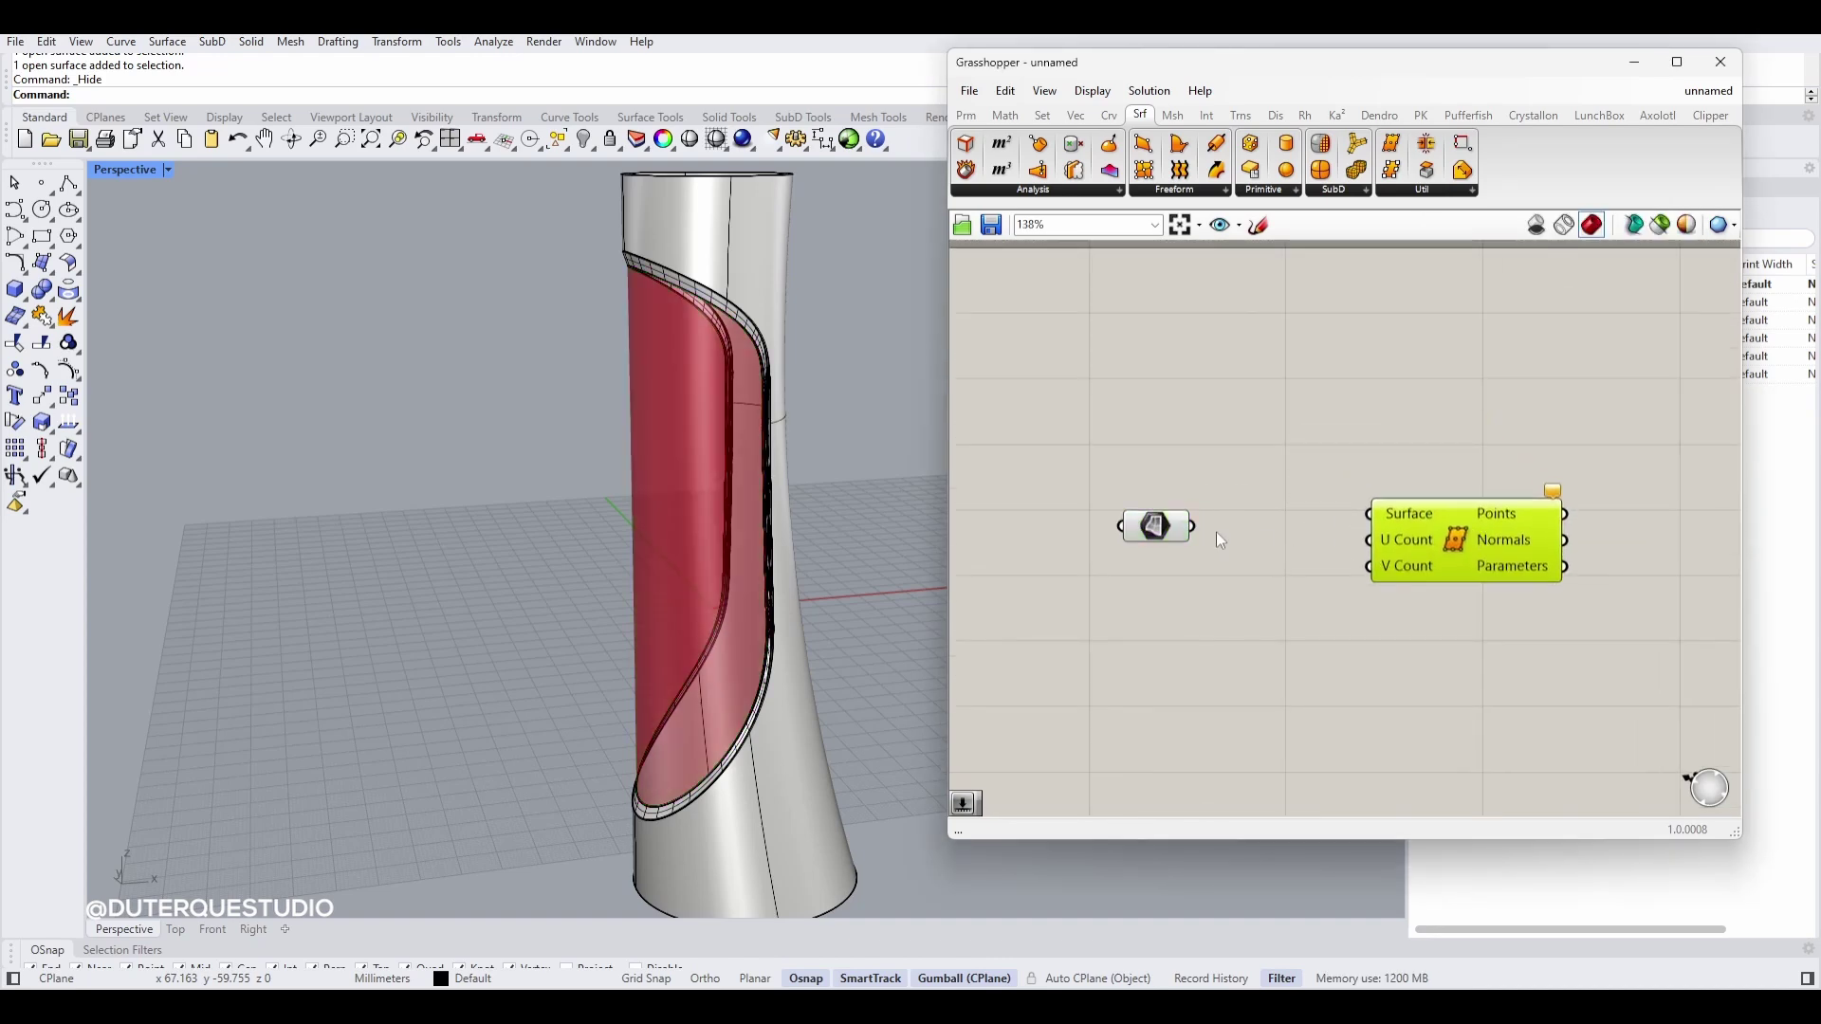
left_click_drag(1195, 527, 1368, 514)
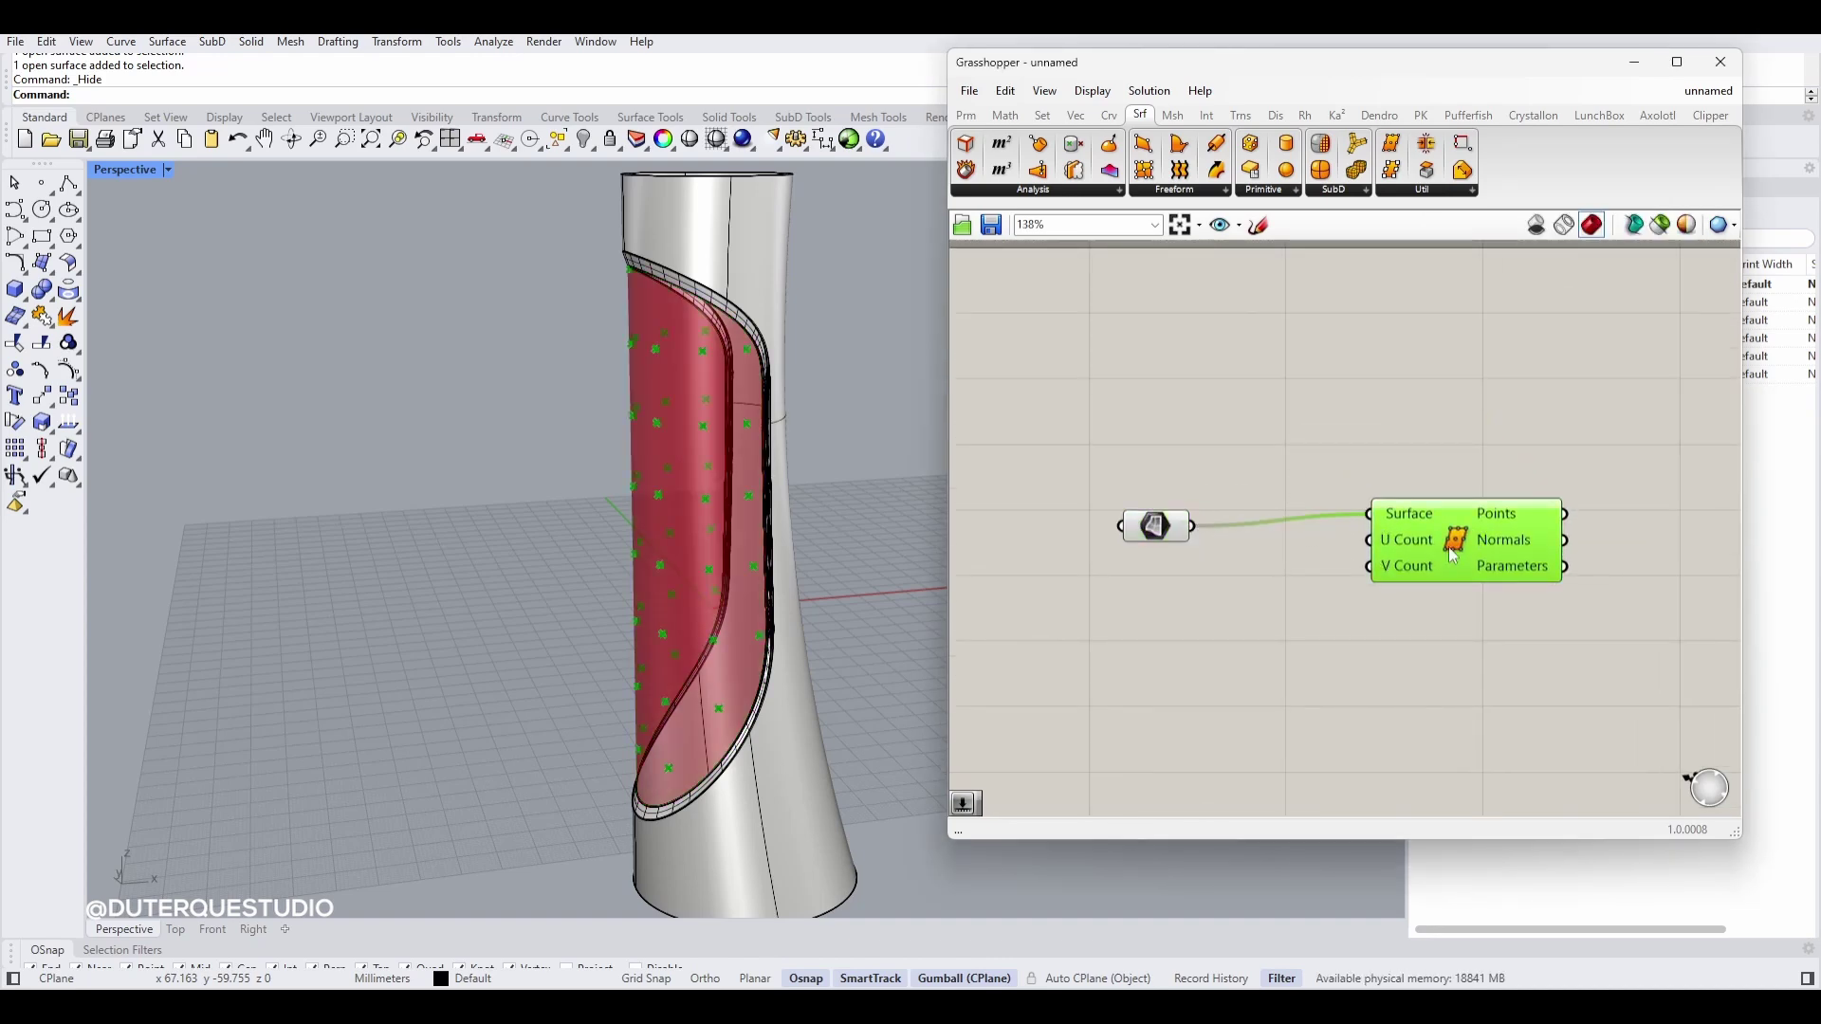
Step: Add a number slider with the value 30 and connect it to the U Count of Divide Surface
right_click_drag(597, 555, 684, 537)
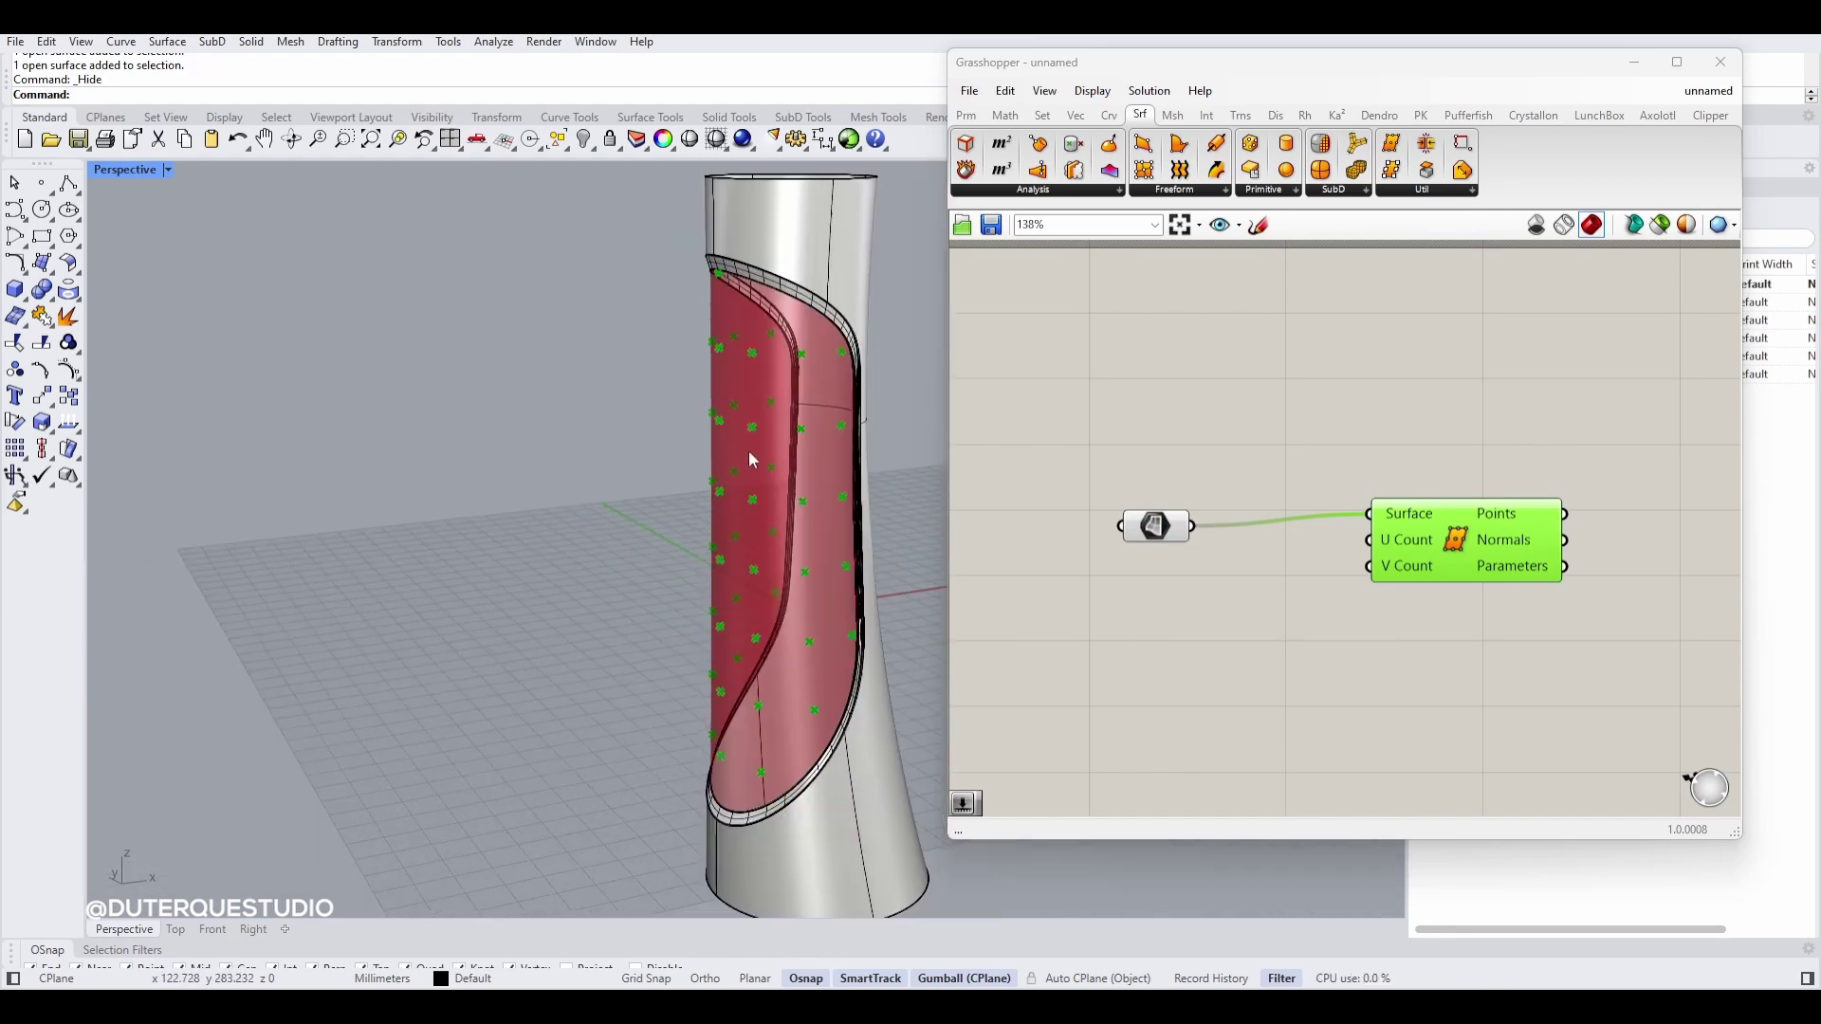
right_click_drag(817, 368, 706, 396)
double_click(1193, 666)
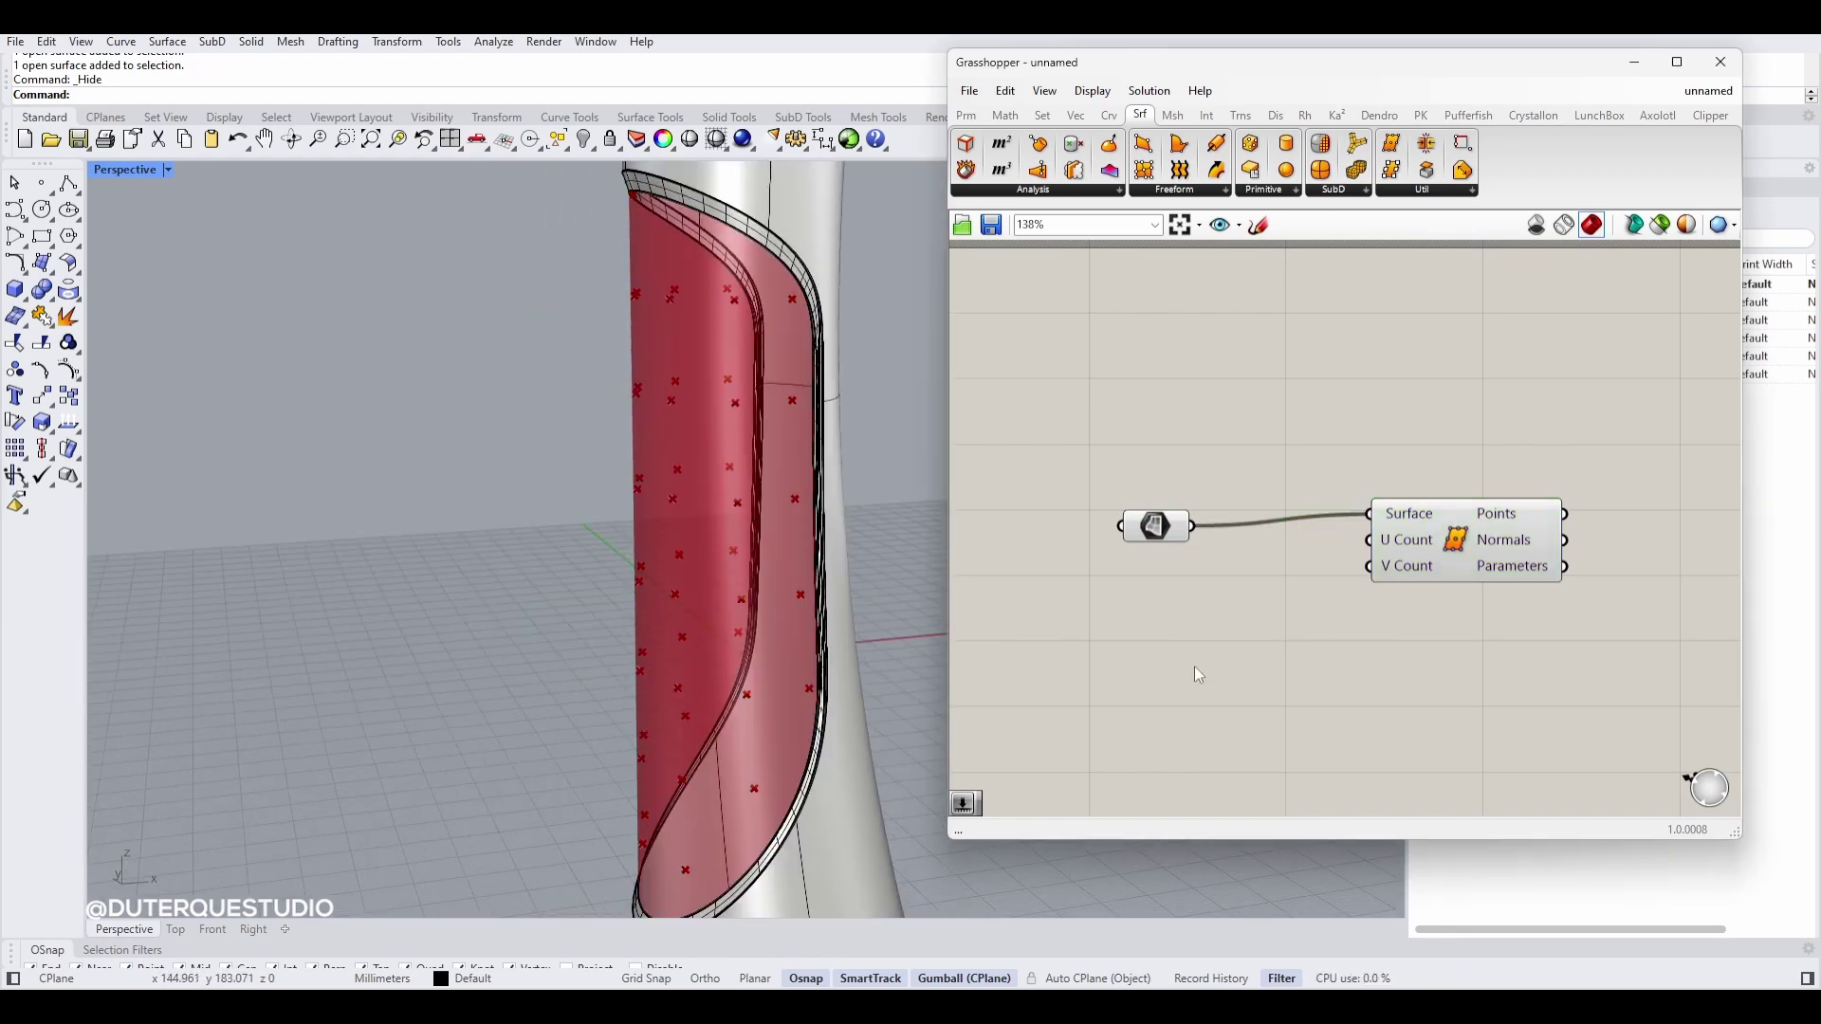
type("30")
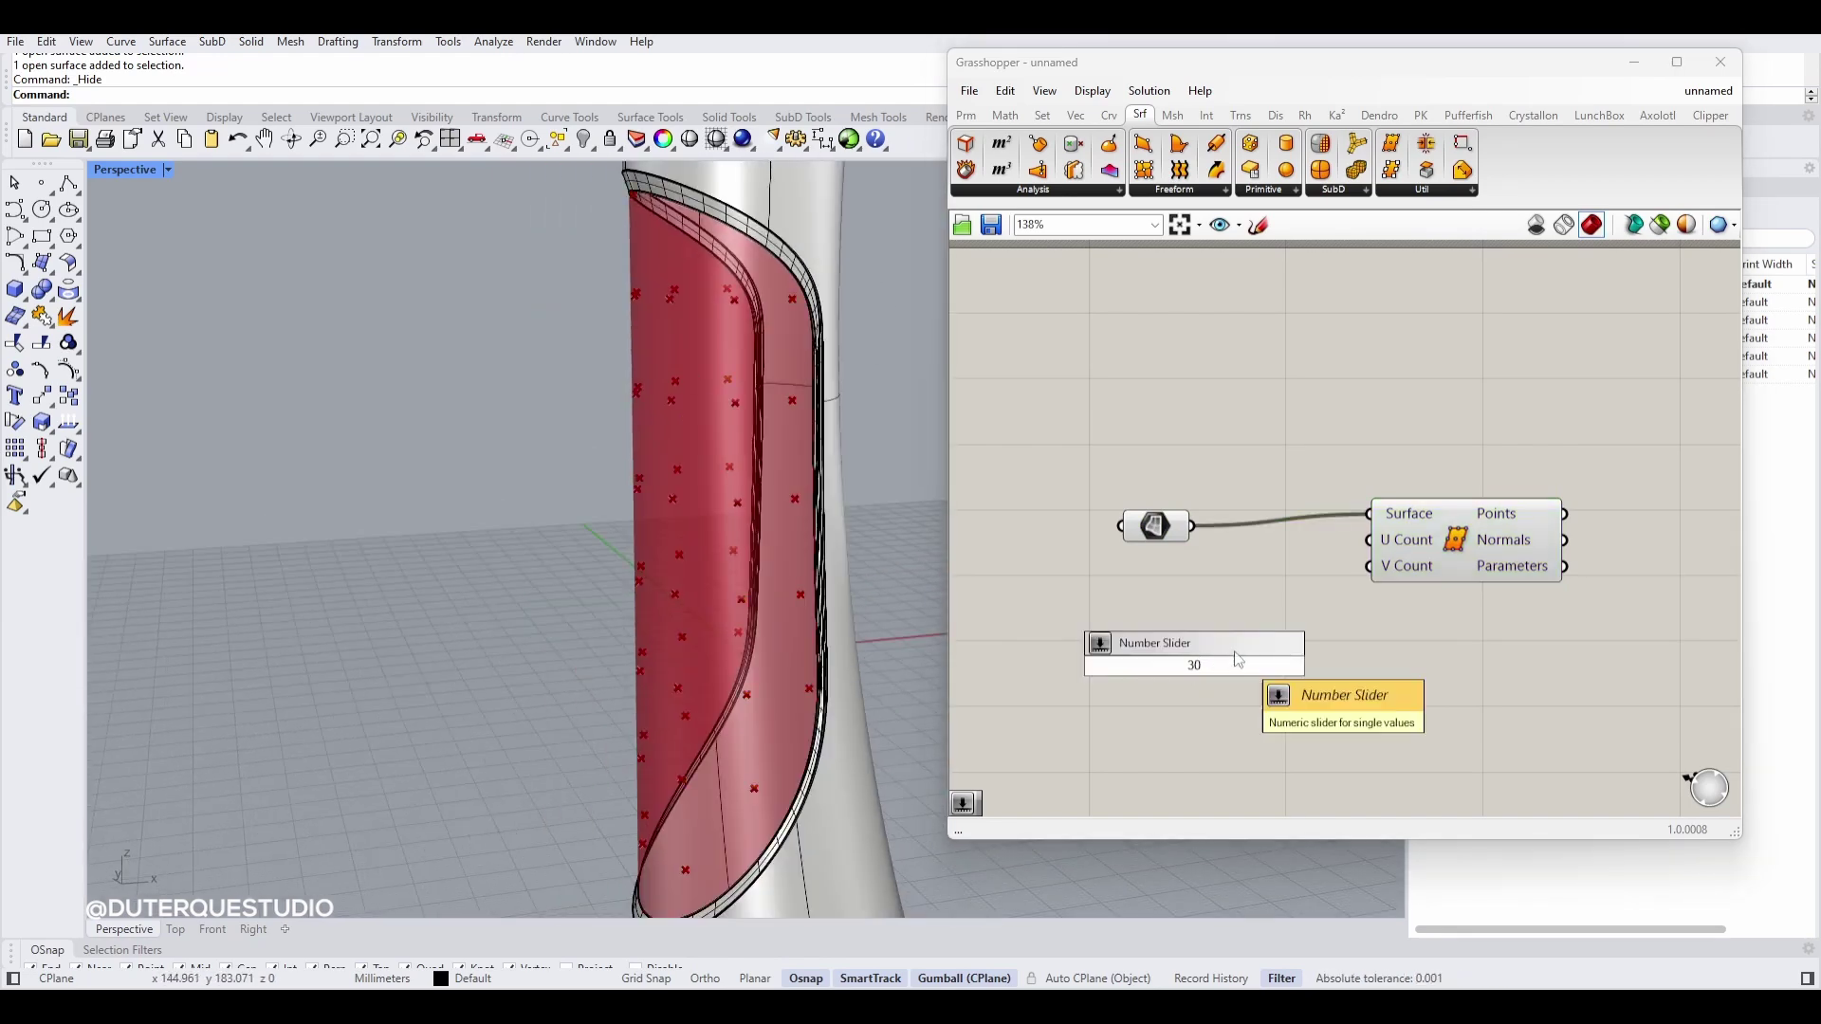
key("Return")
left_click_drag(1303, 671, 1368, 540)
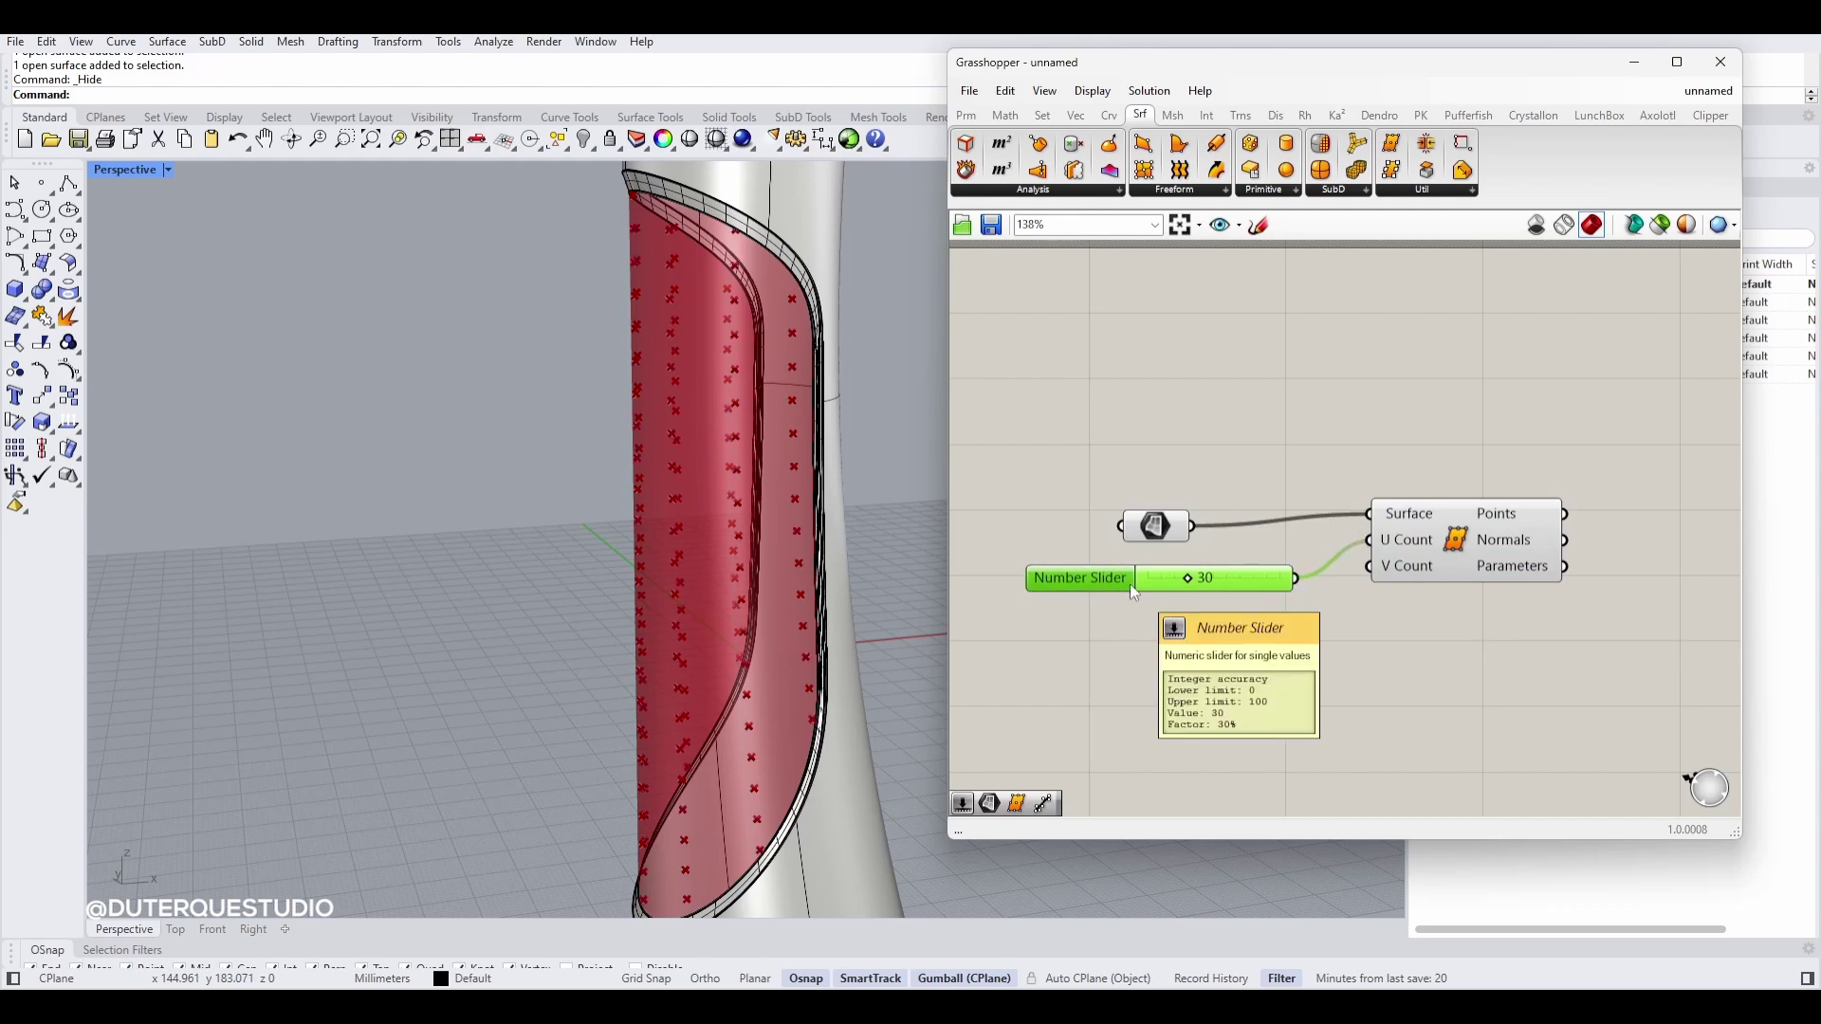
Step: Duplicate the number slider, place the copy below the original and connect it to V Count
key("ctrl+c")
key("ctrl+v")
left_click_drag(1129, 583, 1117, 617)
left_click_drag(1296, 609, 1368, 566)
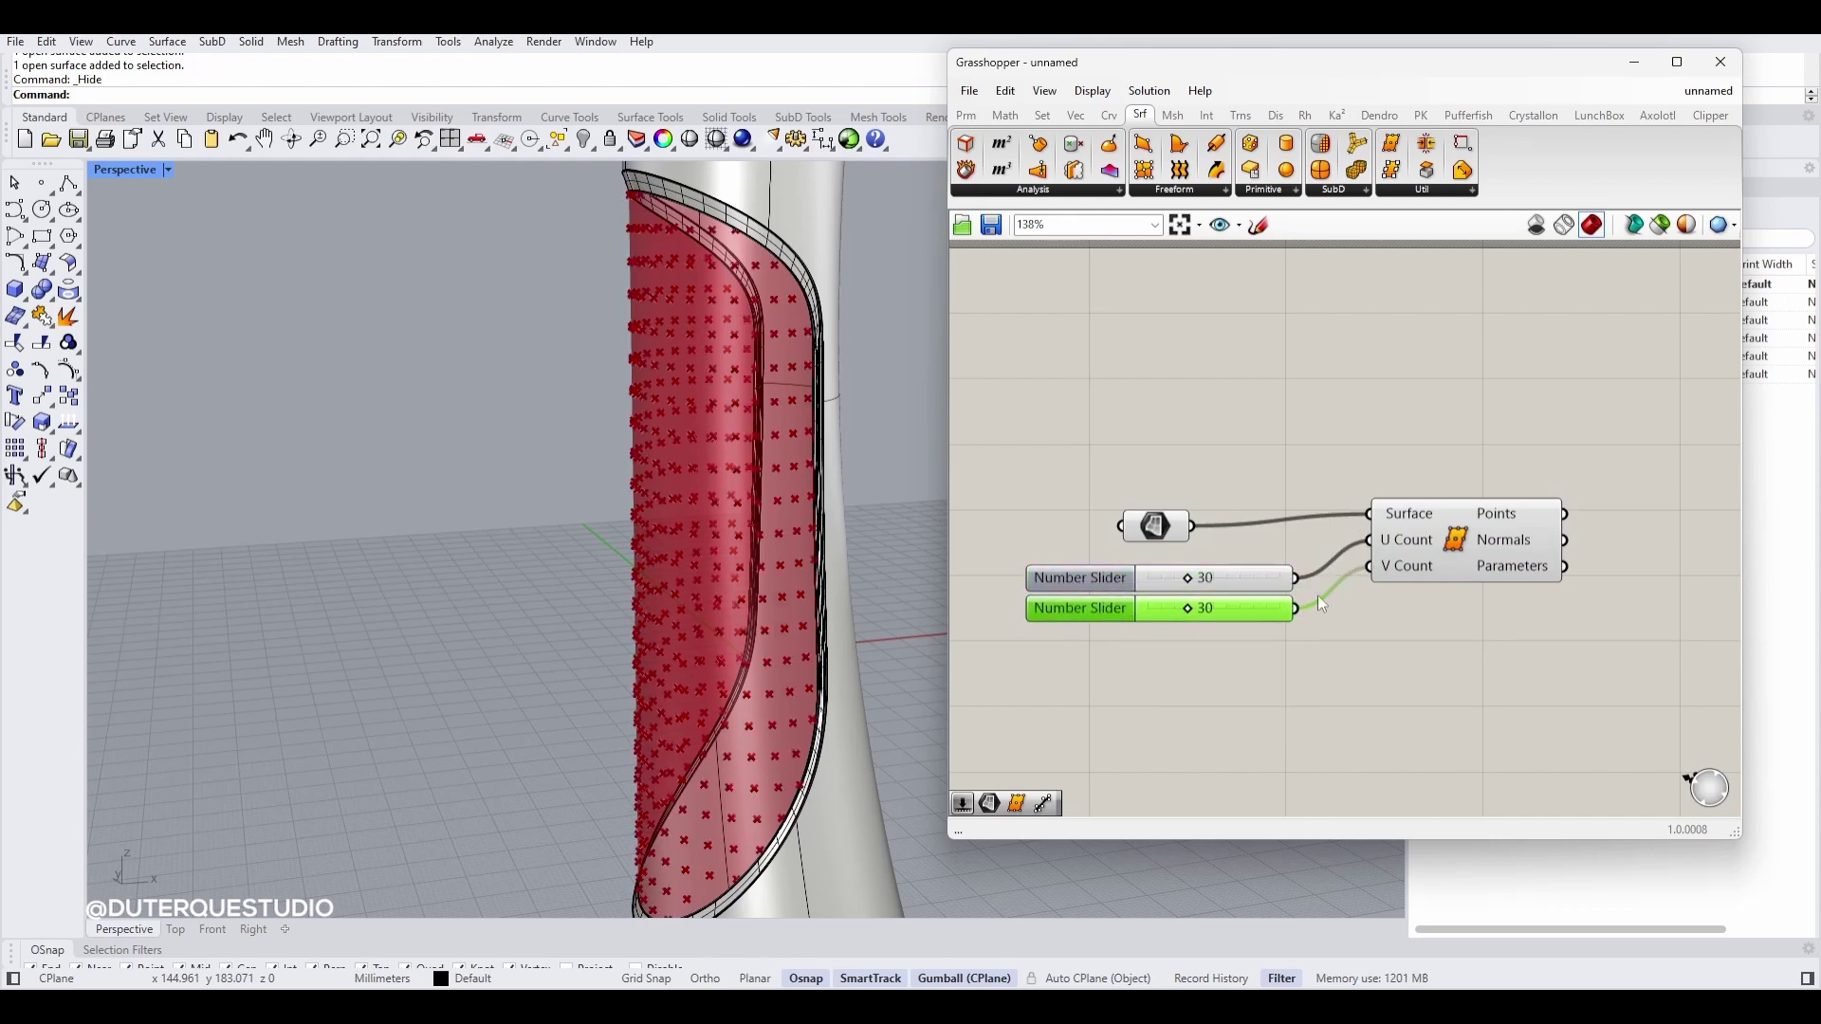
Step: Set the U Count slider to 25 and the V Count slider to 28
left_click_drag(1200, 613, 1182, 581)
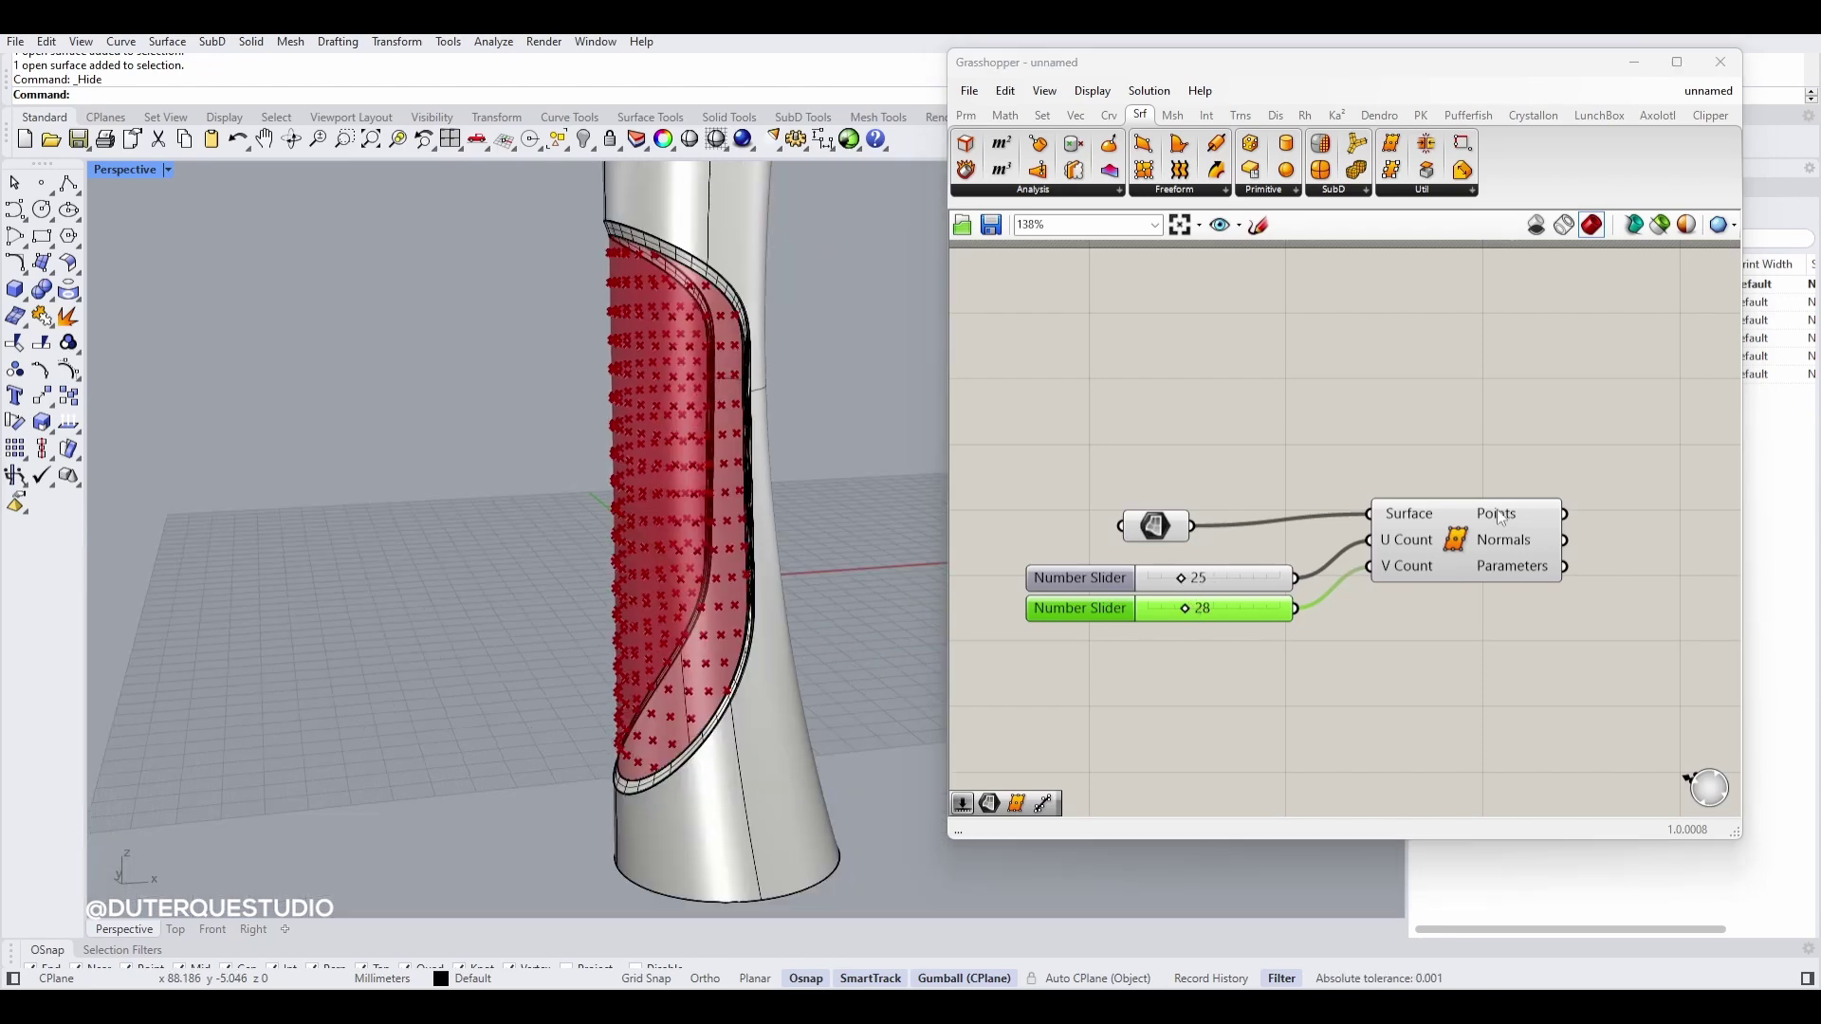
left_click(1500, 517)
left_click(1496, 490)
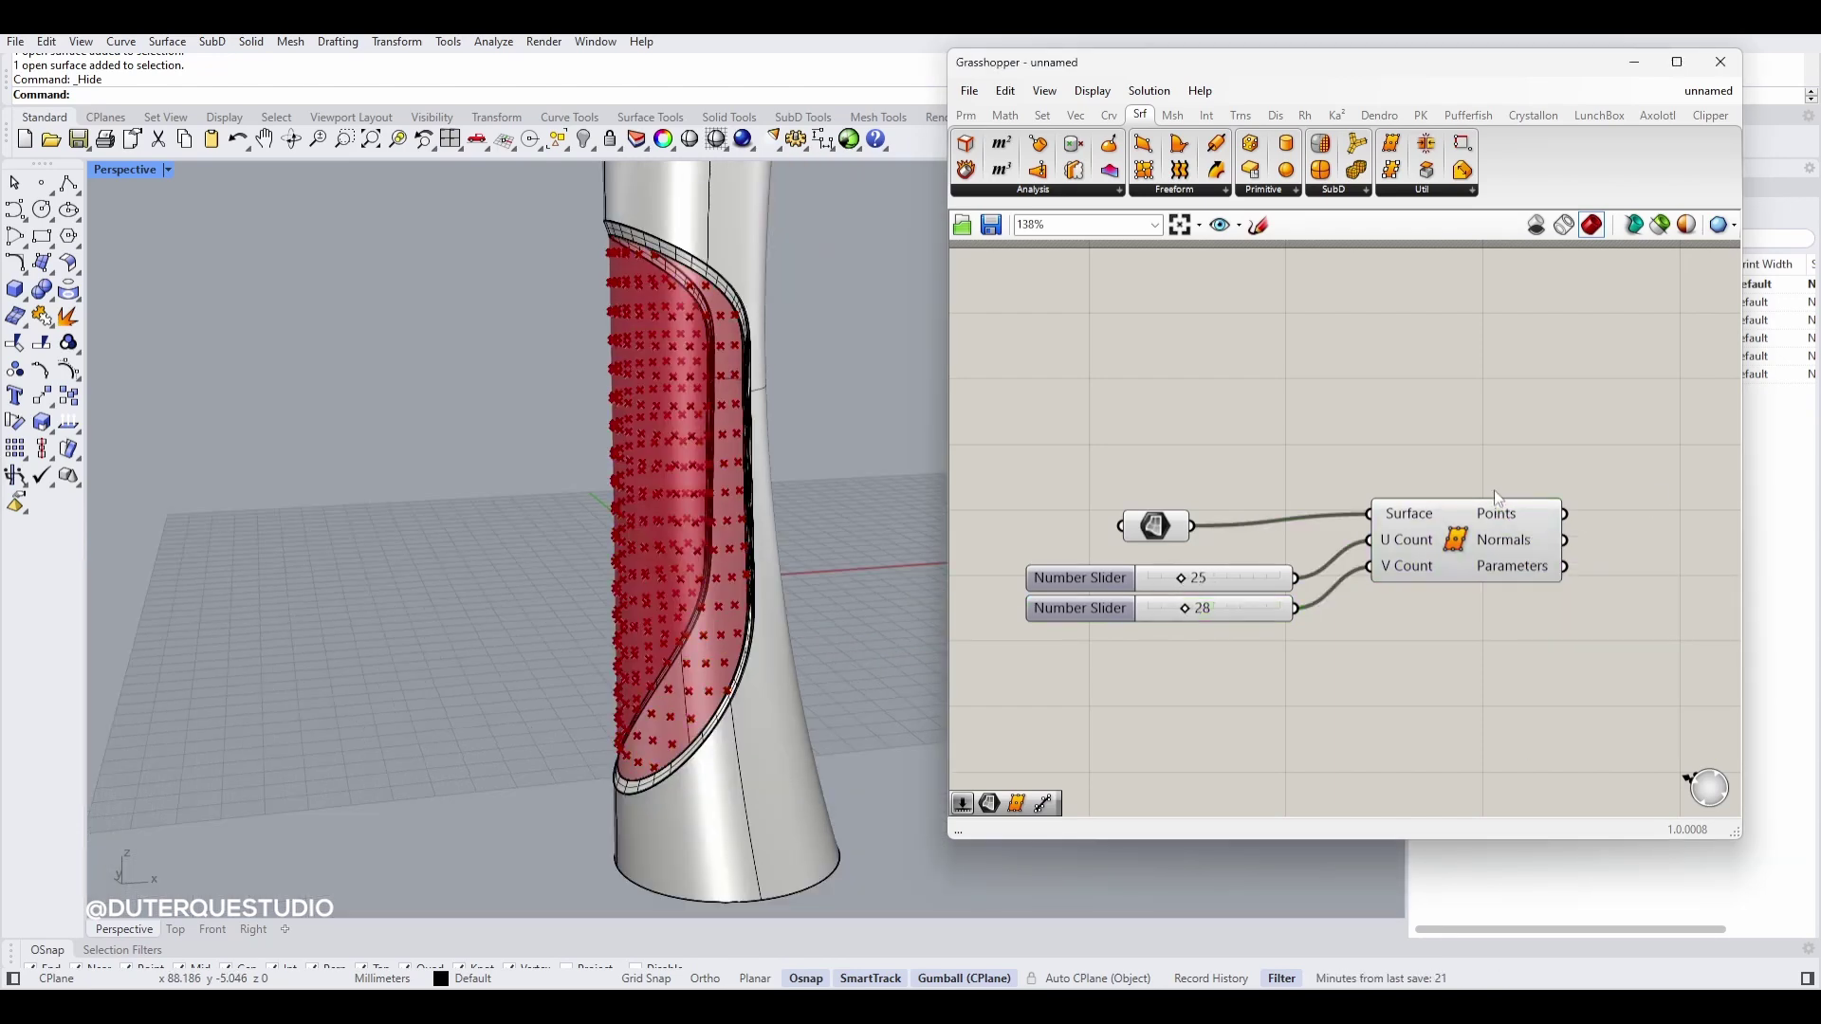
Step: Add a Sphere component beside Divide Surface and connect the Points output to its Base input
double_click(1532, 463)
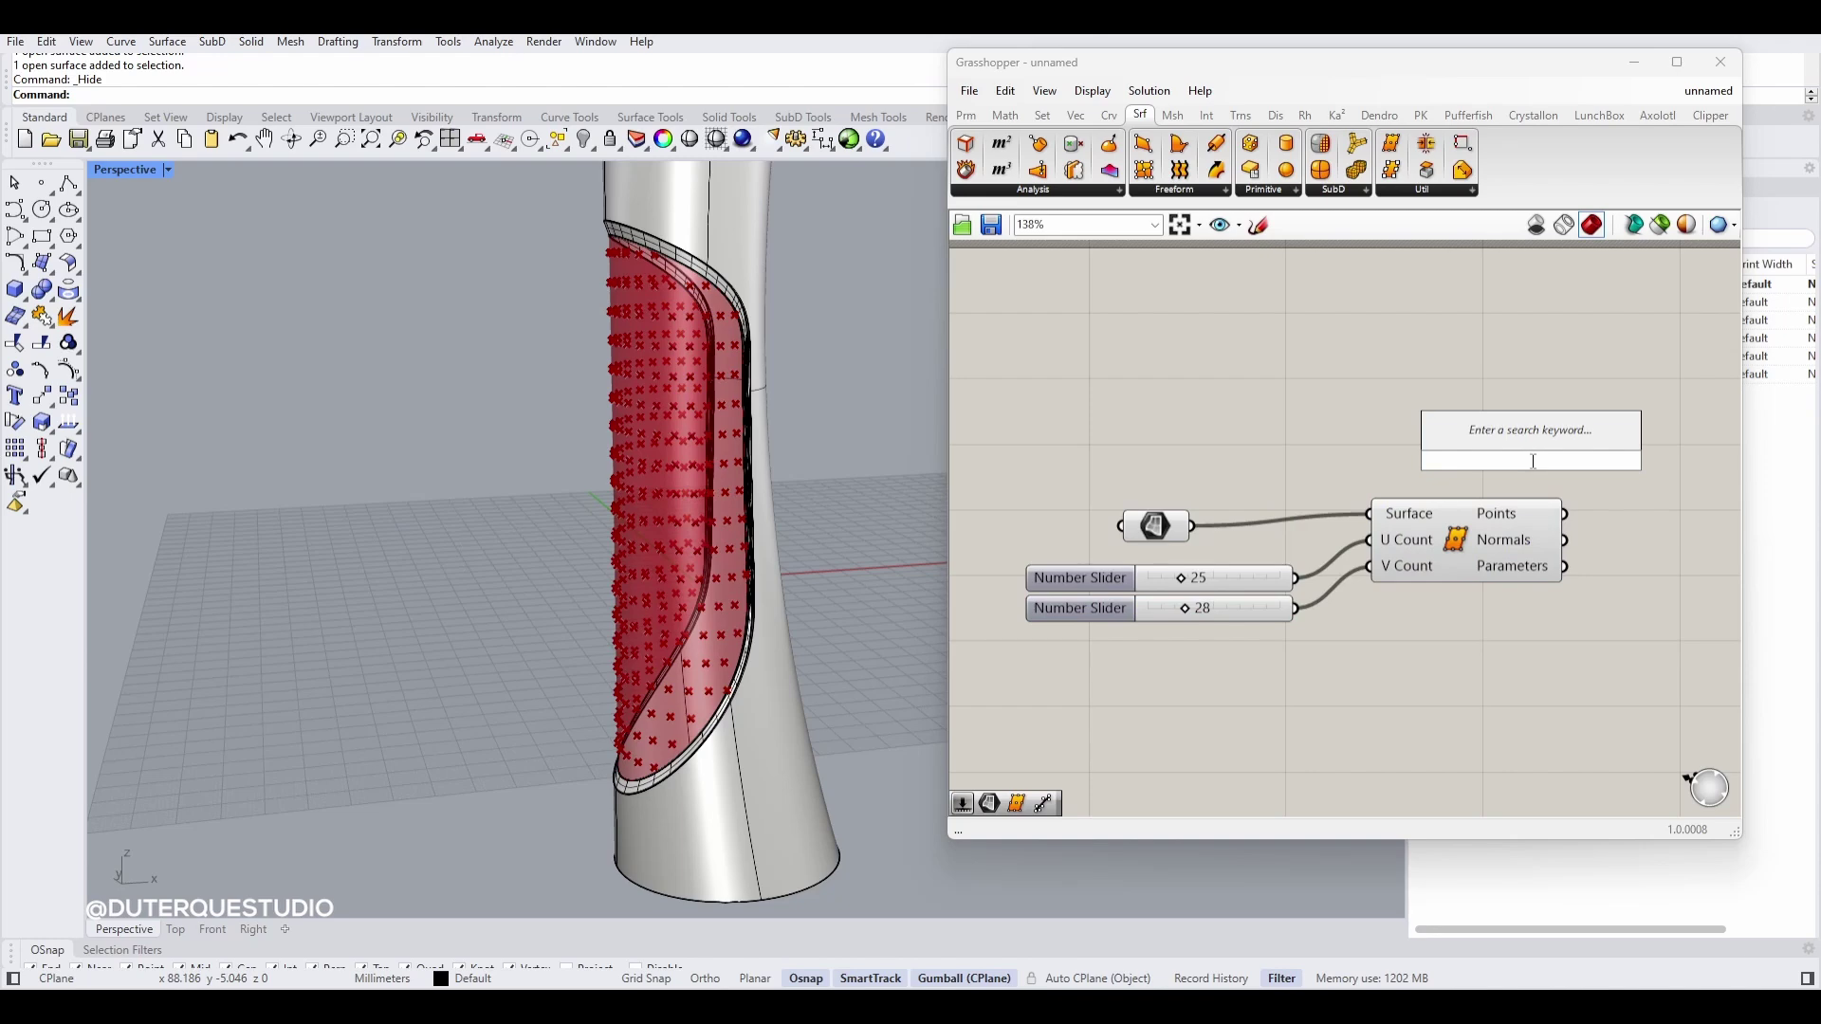
type("sphere")
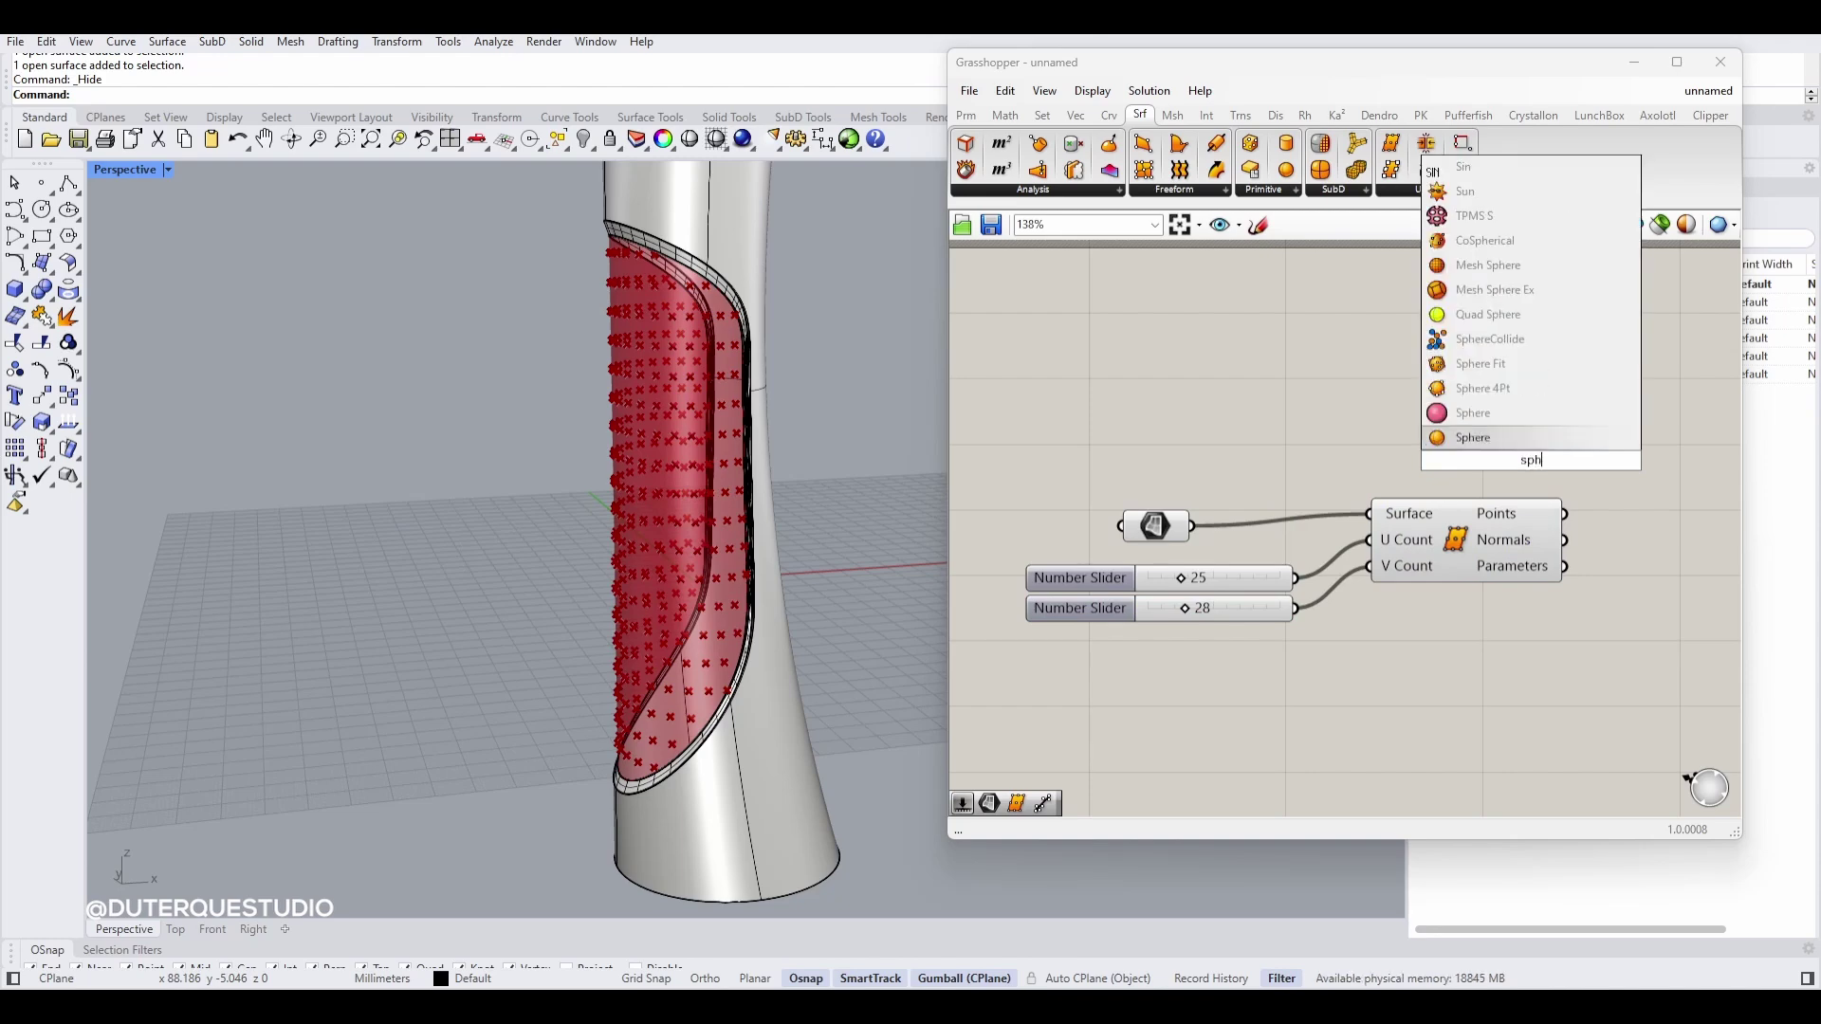
key("Return")
left_click_drag(1557, 462, 1701, 530)
left_click_drag(1566, 513, 1599, 525)
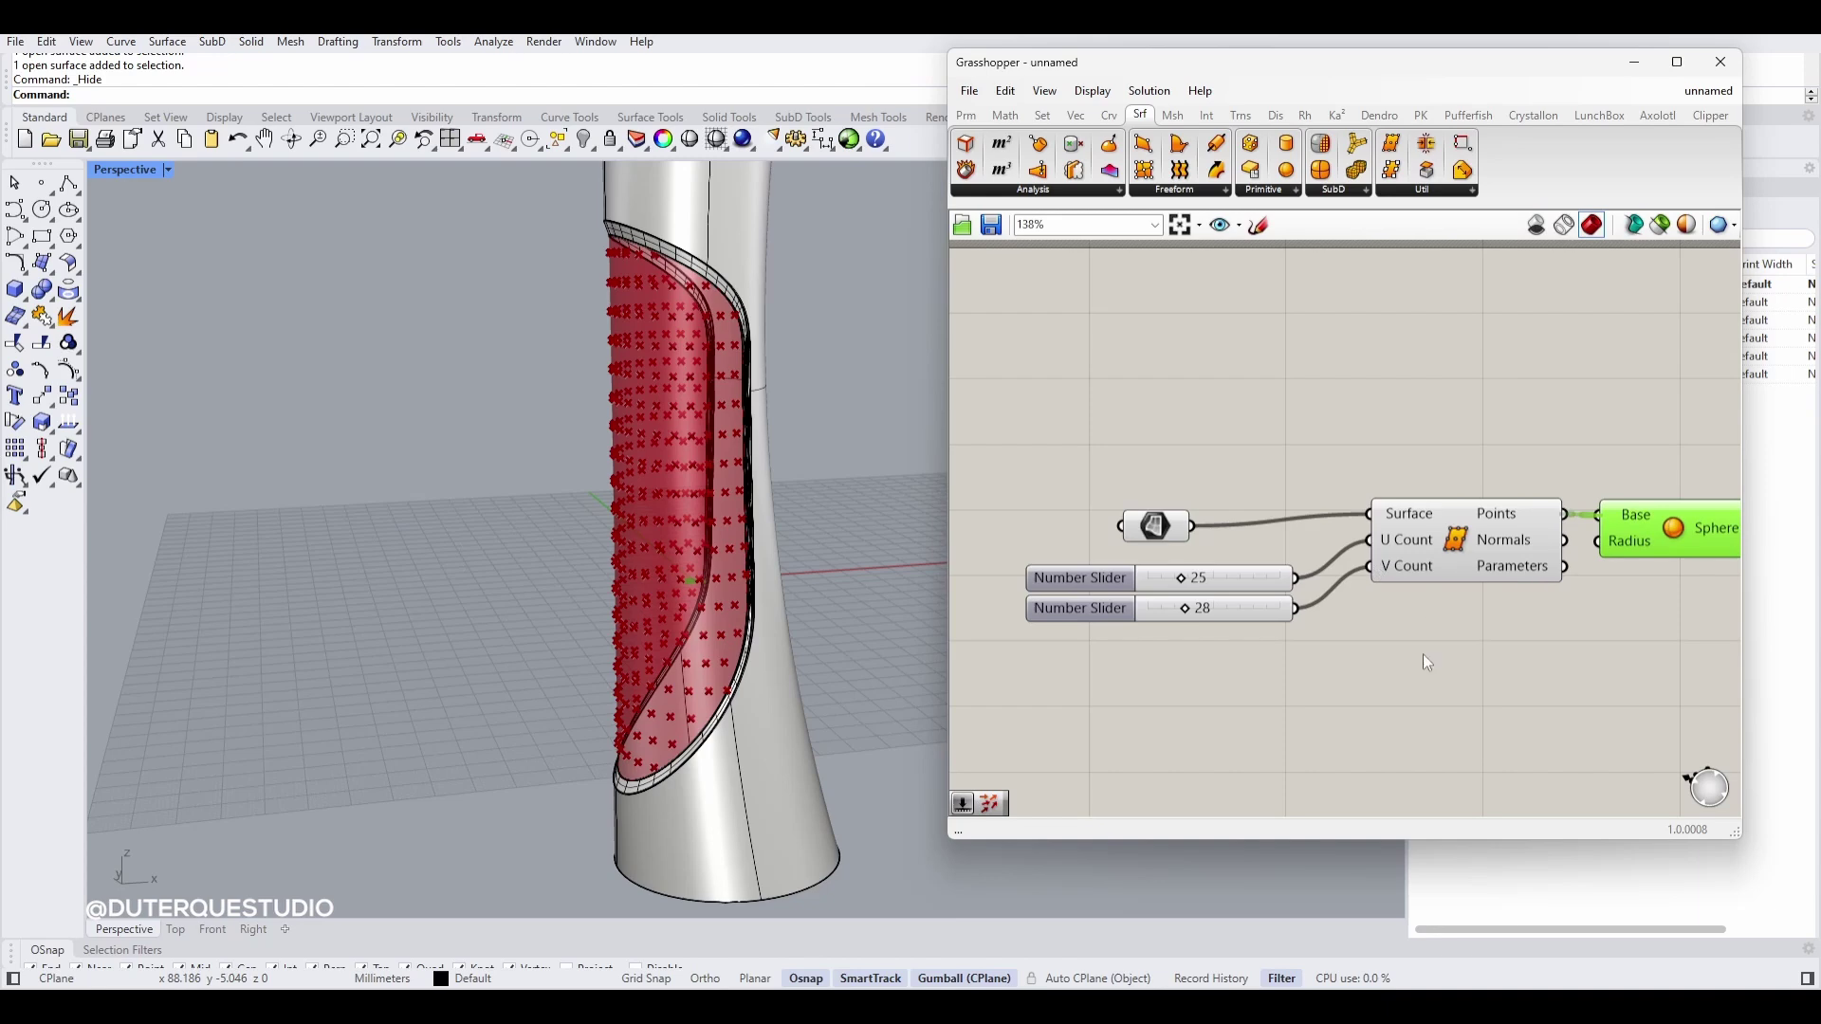
Step: Move the Sphere component slightly away from Divide Surface and add a number slider with the value 3 below it
scroll(1345, 569, "down", 1)
scroll(569, 482, "up", 7)
scroll(539, 403, "down", 3)
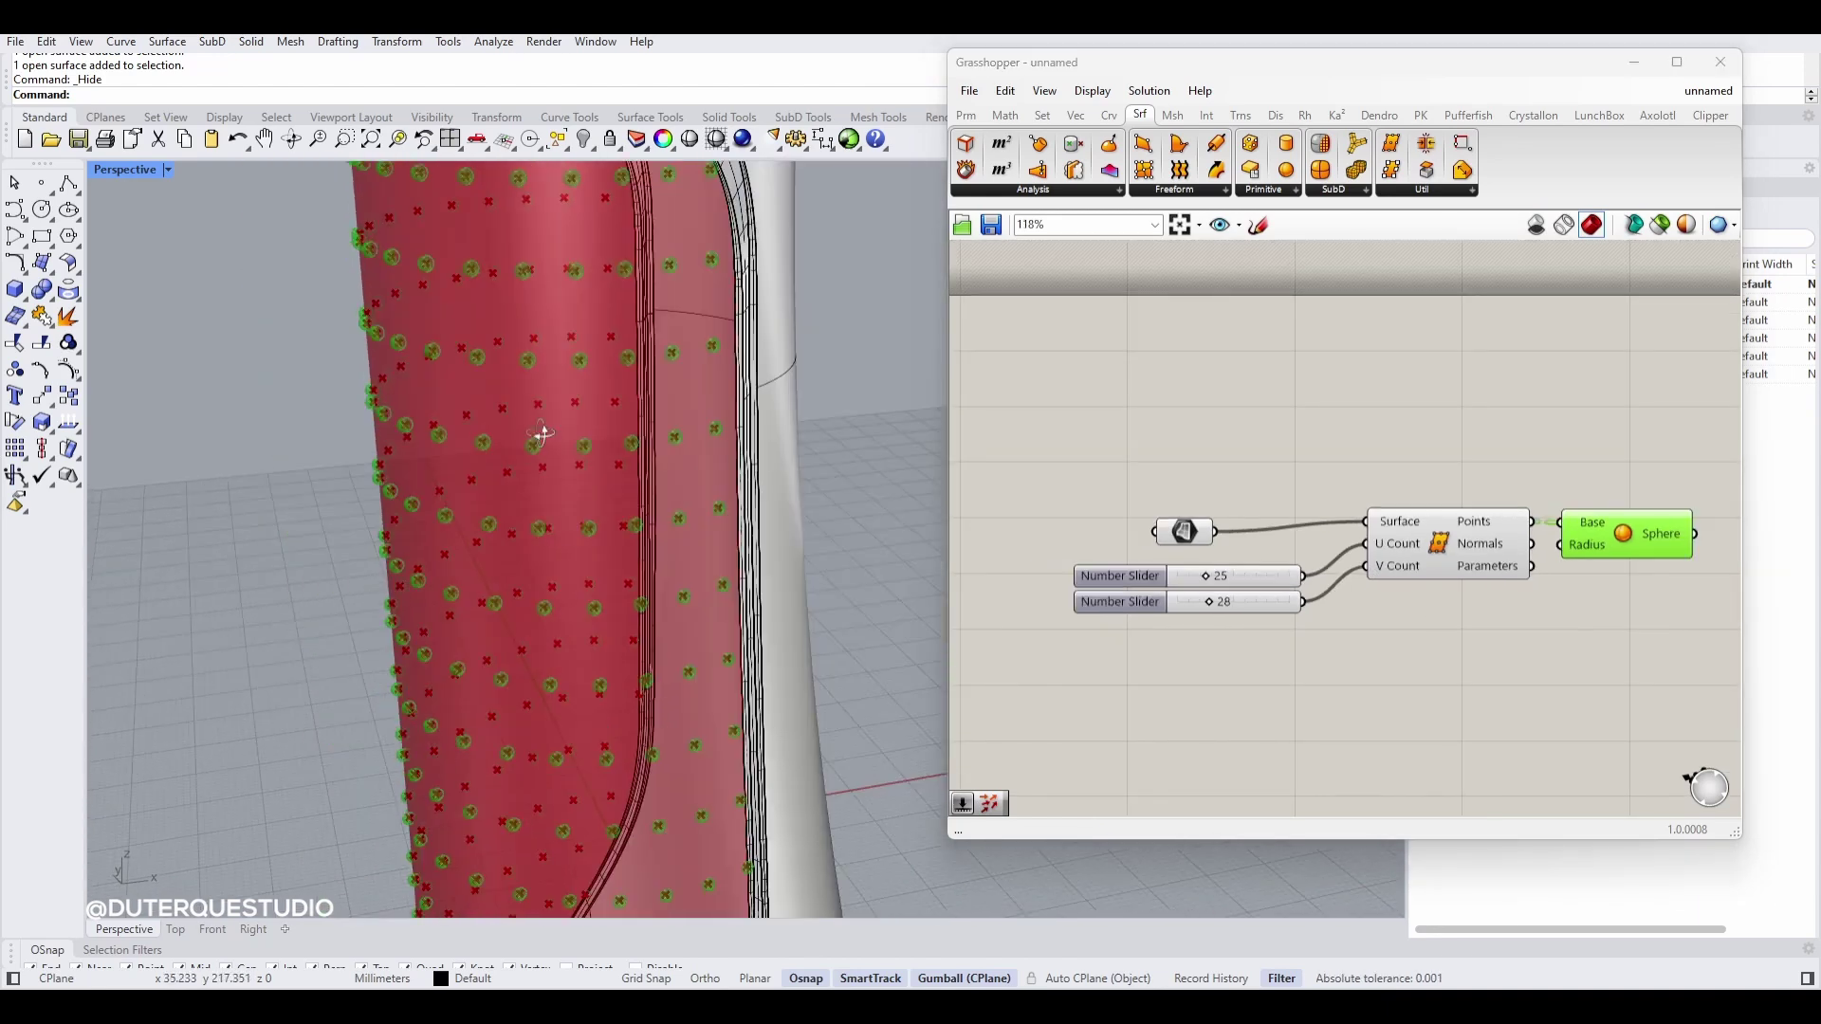
right_click_drag(538, 430, 543, 327)
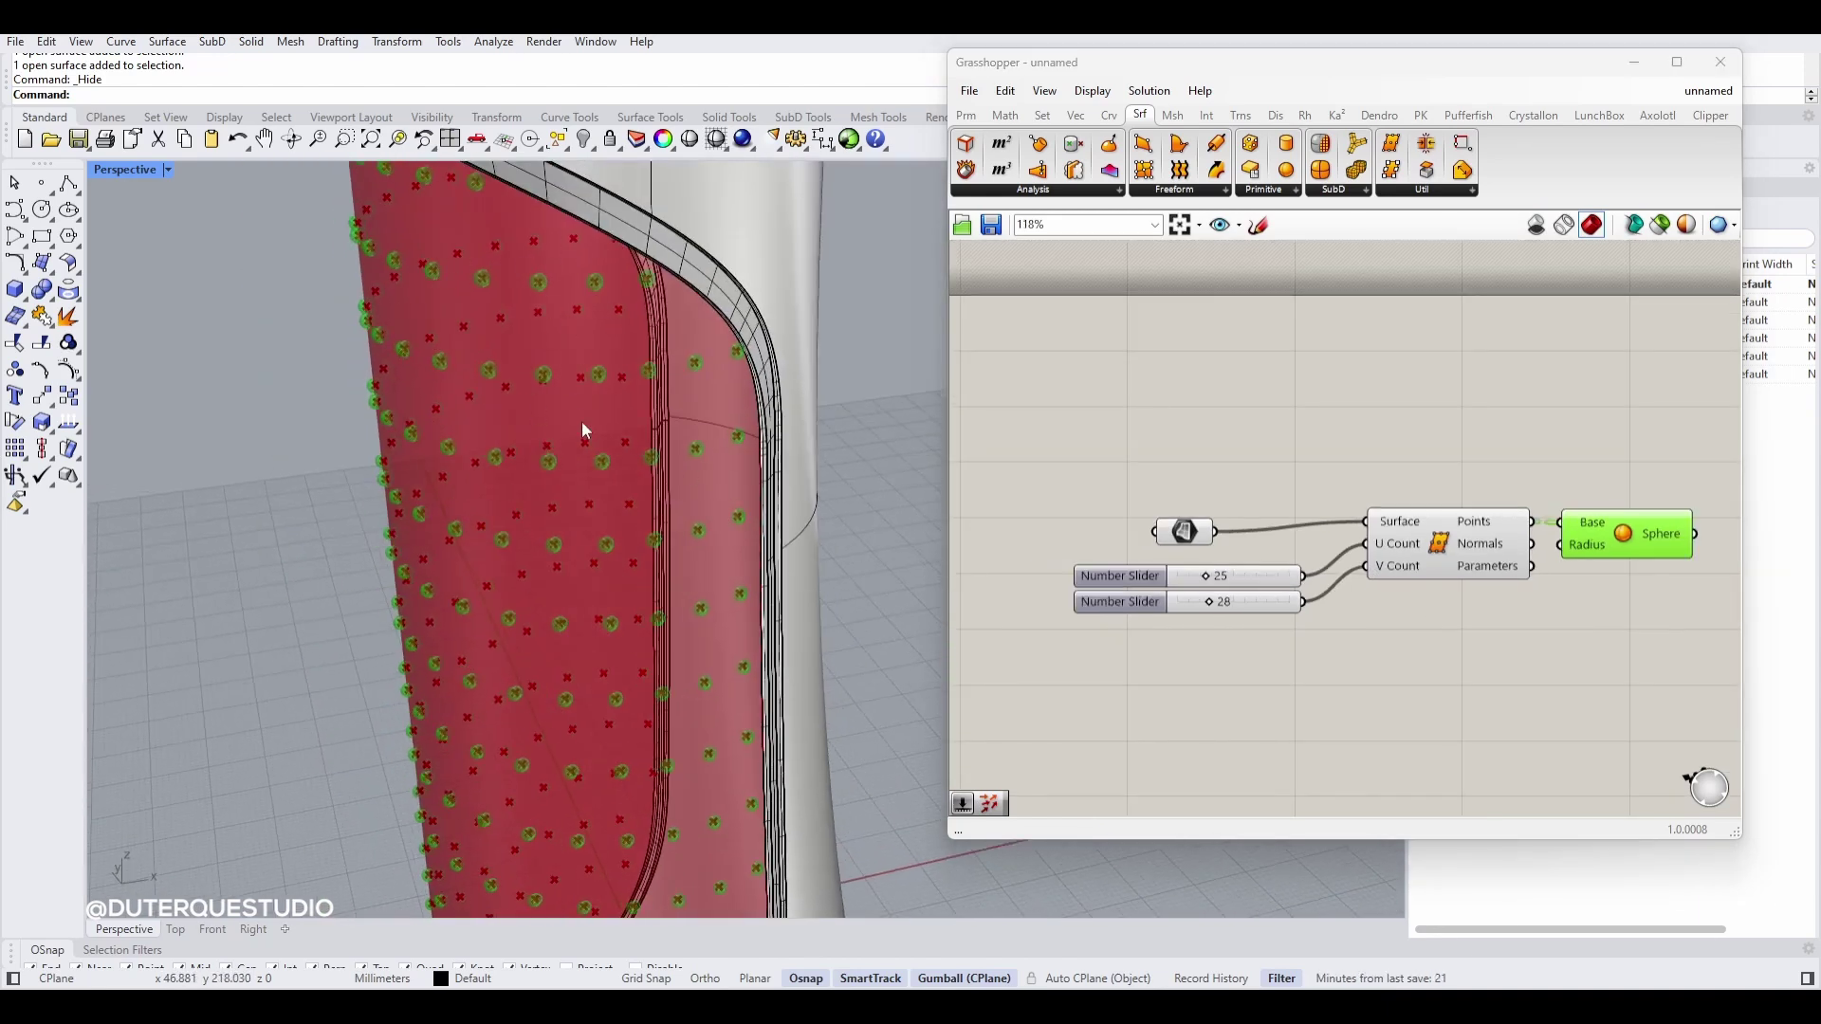
scroll(582, 424, "down", 2)
left_click_drag(1615, 537, 1654, 537)
left_click(1632, 617)
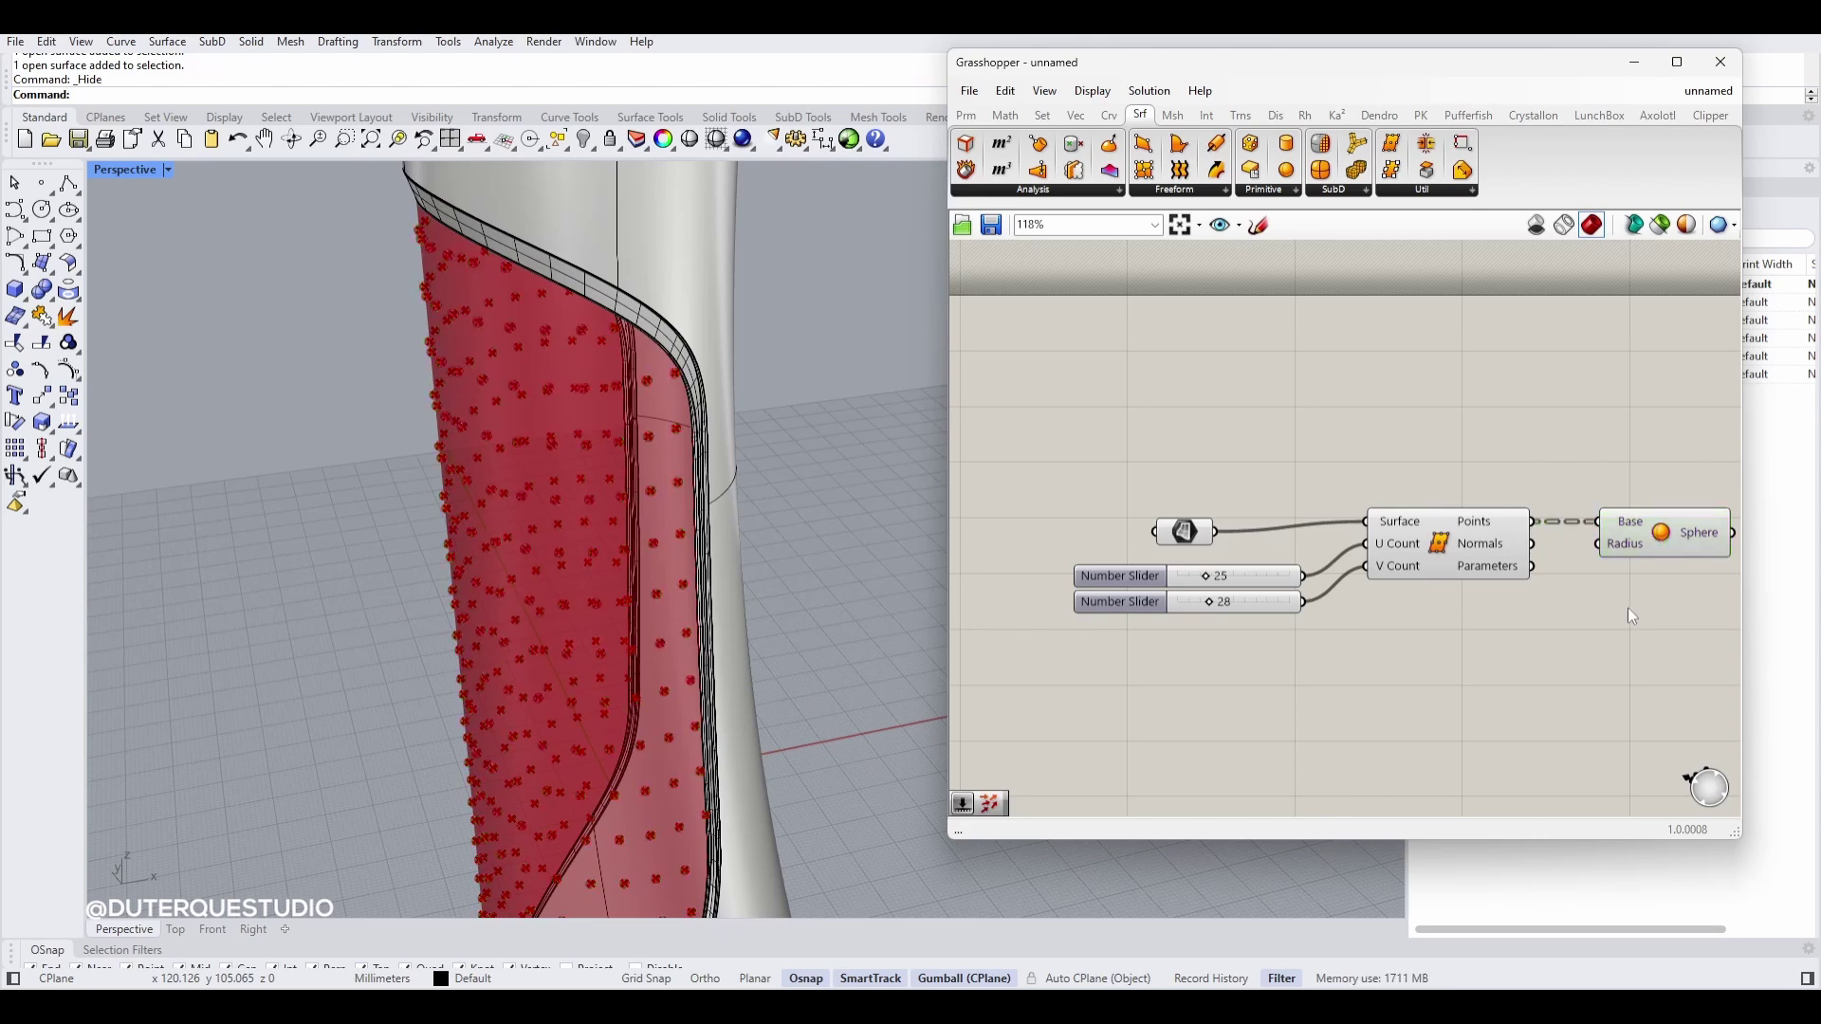
double_click(1632, 618)
type("3")
key("Return")
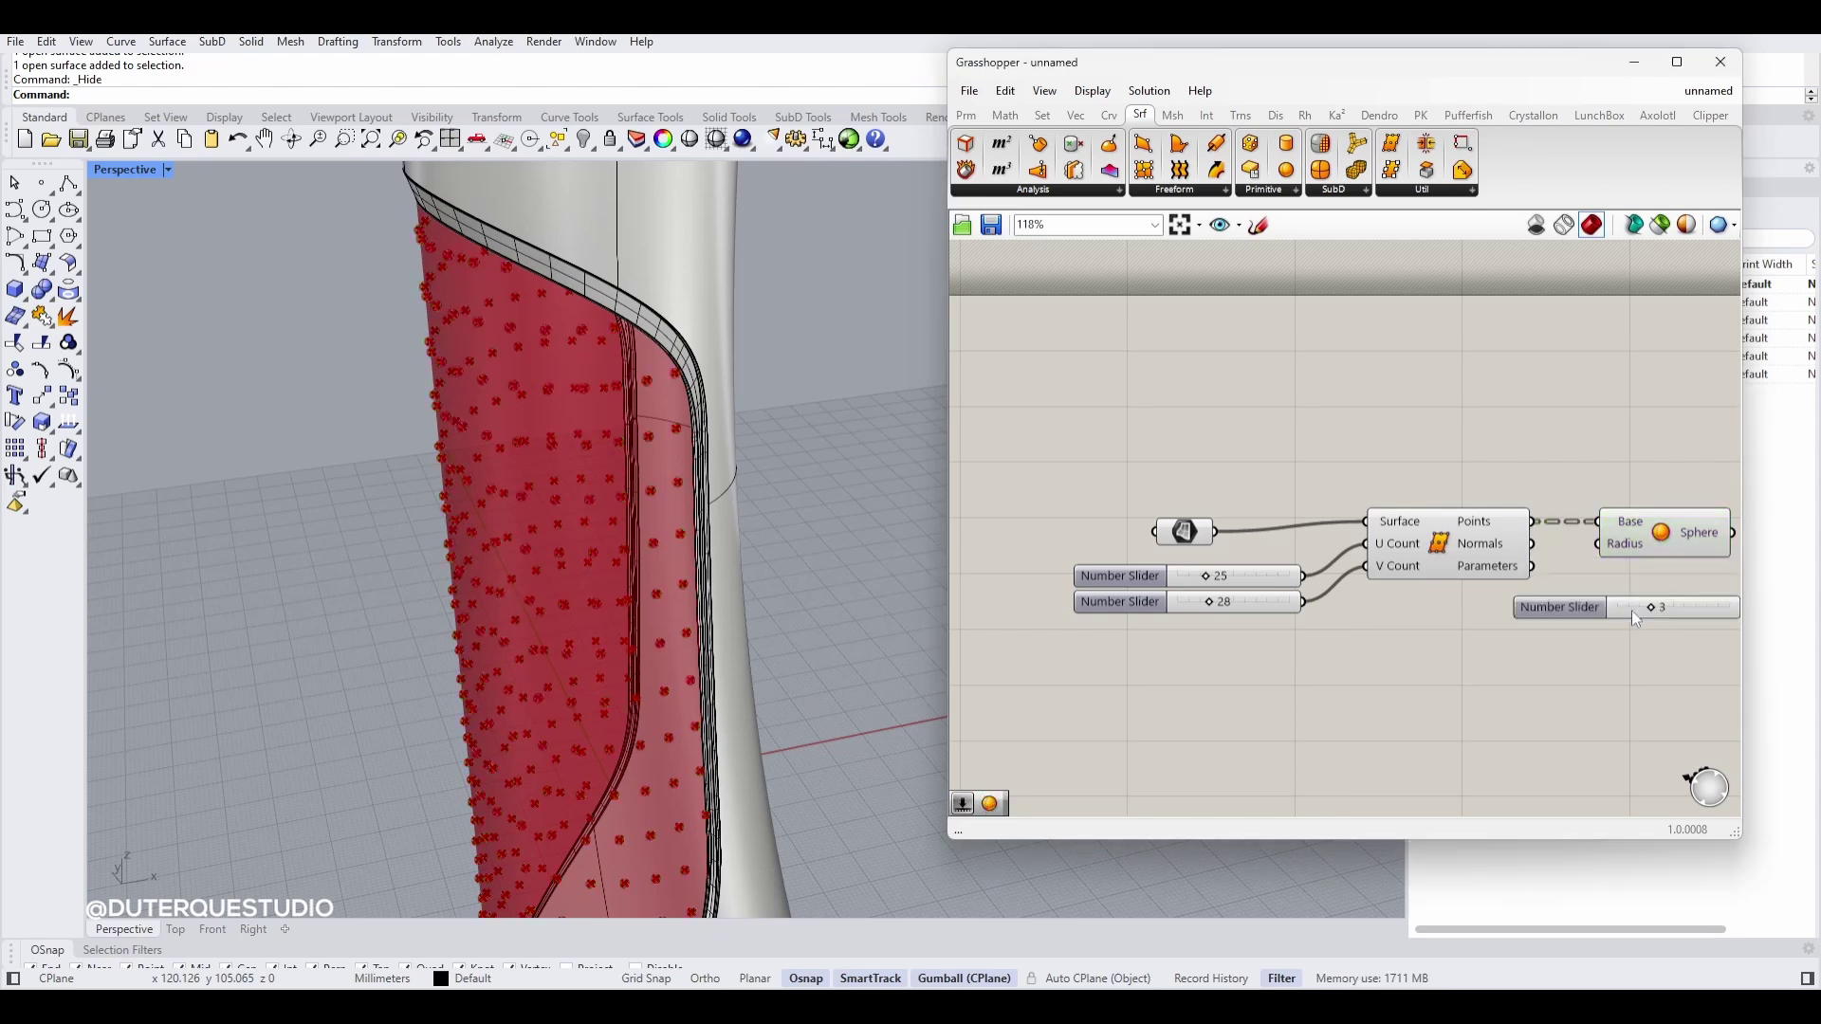
Step: Set the new slider to 2, place it before the Sphere component and connect it to Radius
left_click_drag(1630, 610, 1487, 640)
scroll(1494, 637, "down", 3)
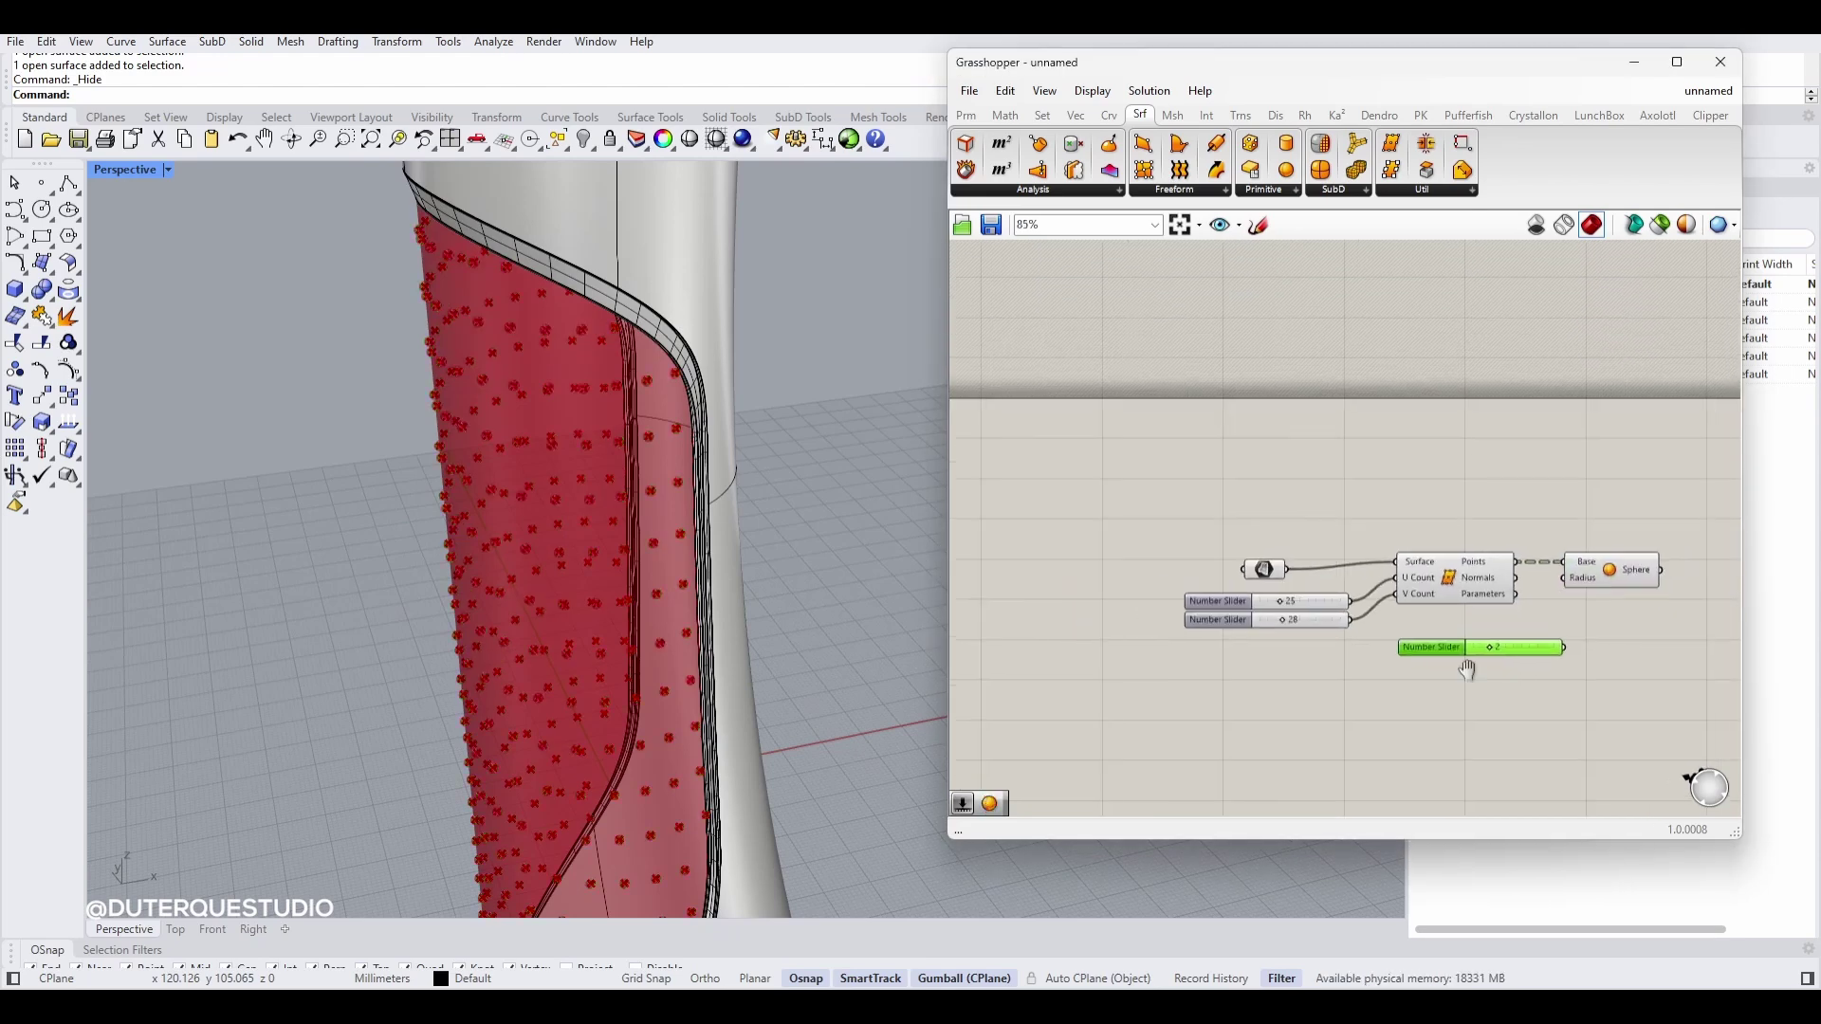
left_click_drag(1465, 574, 1552, 573)
left_click_drag(1429, 647, 1612, 571)
left_click_drag(1508, 589, 1596, 581)
Step: Examine the size and distribution of the previewed spheres across the recessed surface
scroll(629, 408, "up", 8)
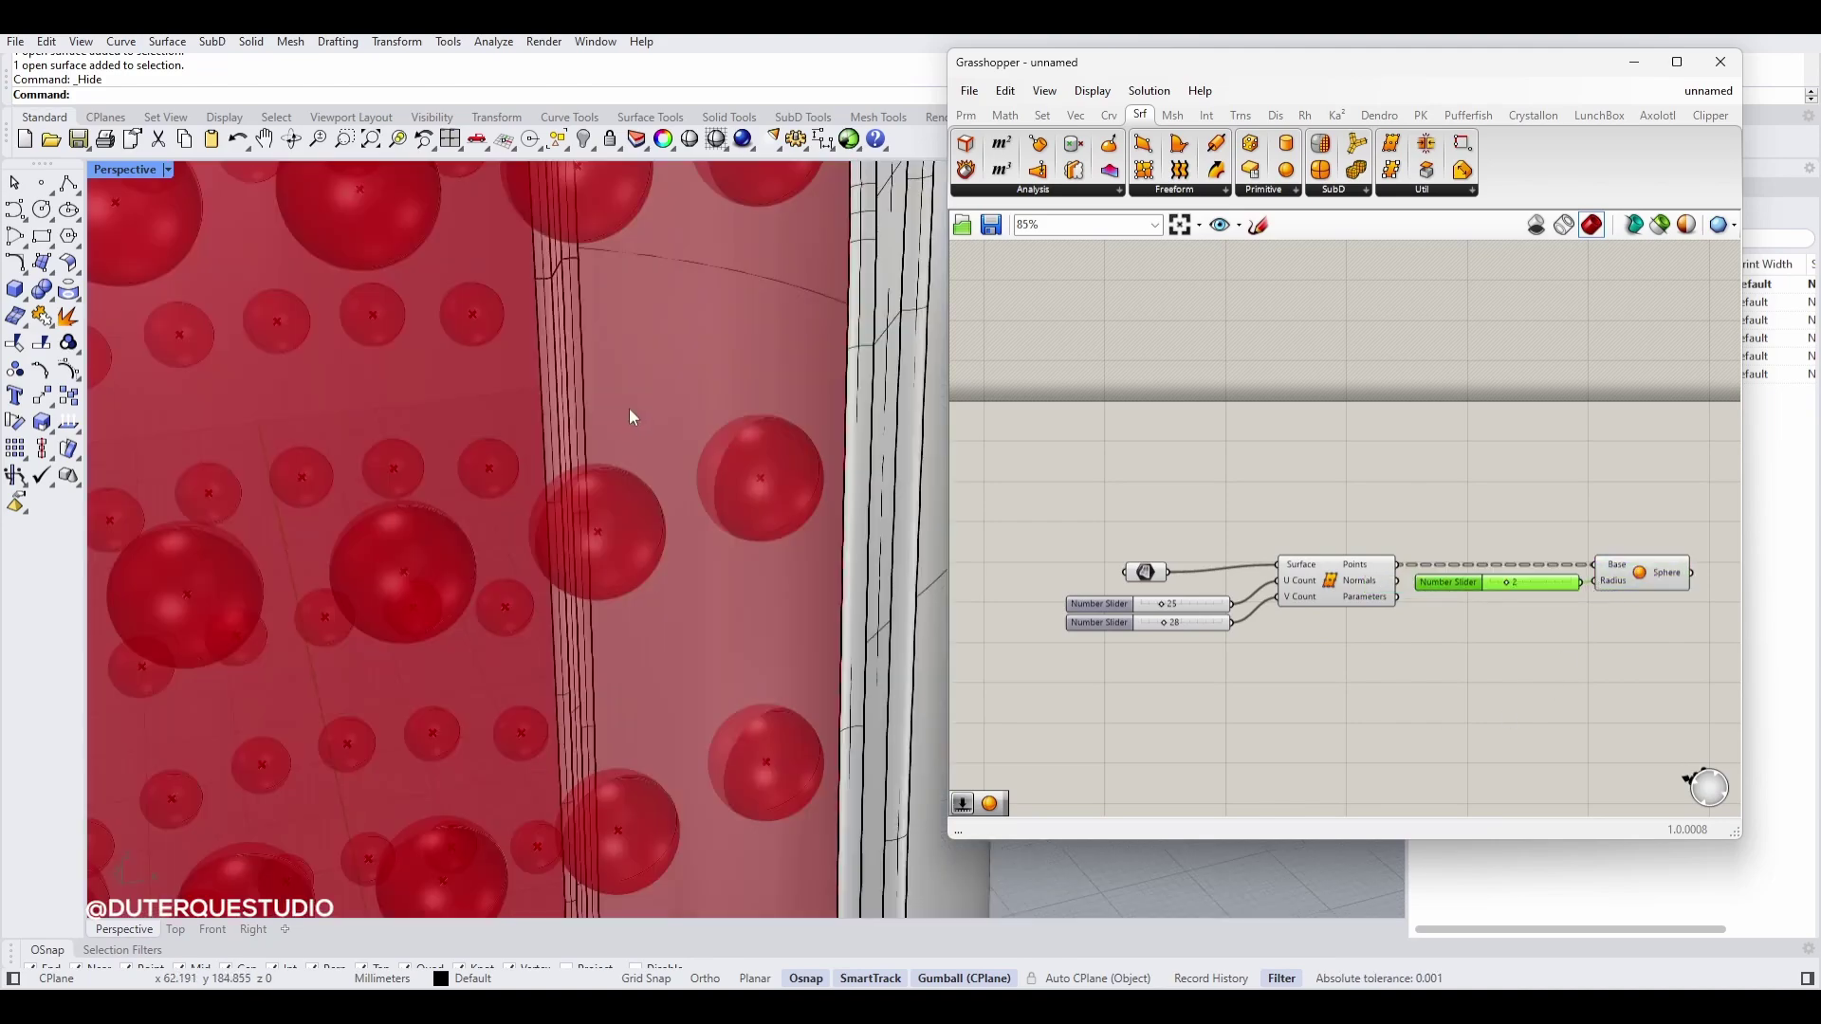
scroll(628, 408, "down", 6)
right_click_drag(629, 395, 647, 395)
scroll(646, 395, "down", 3)
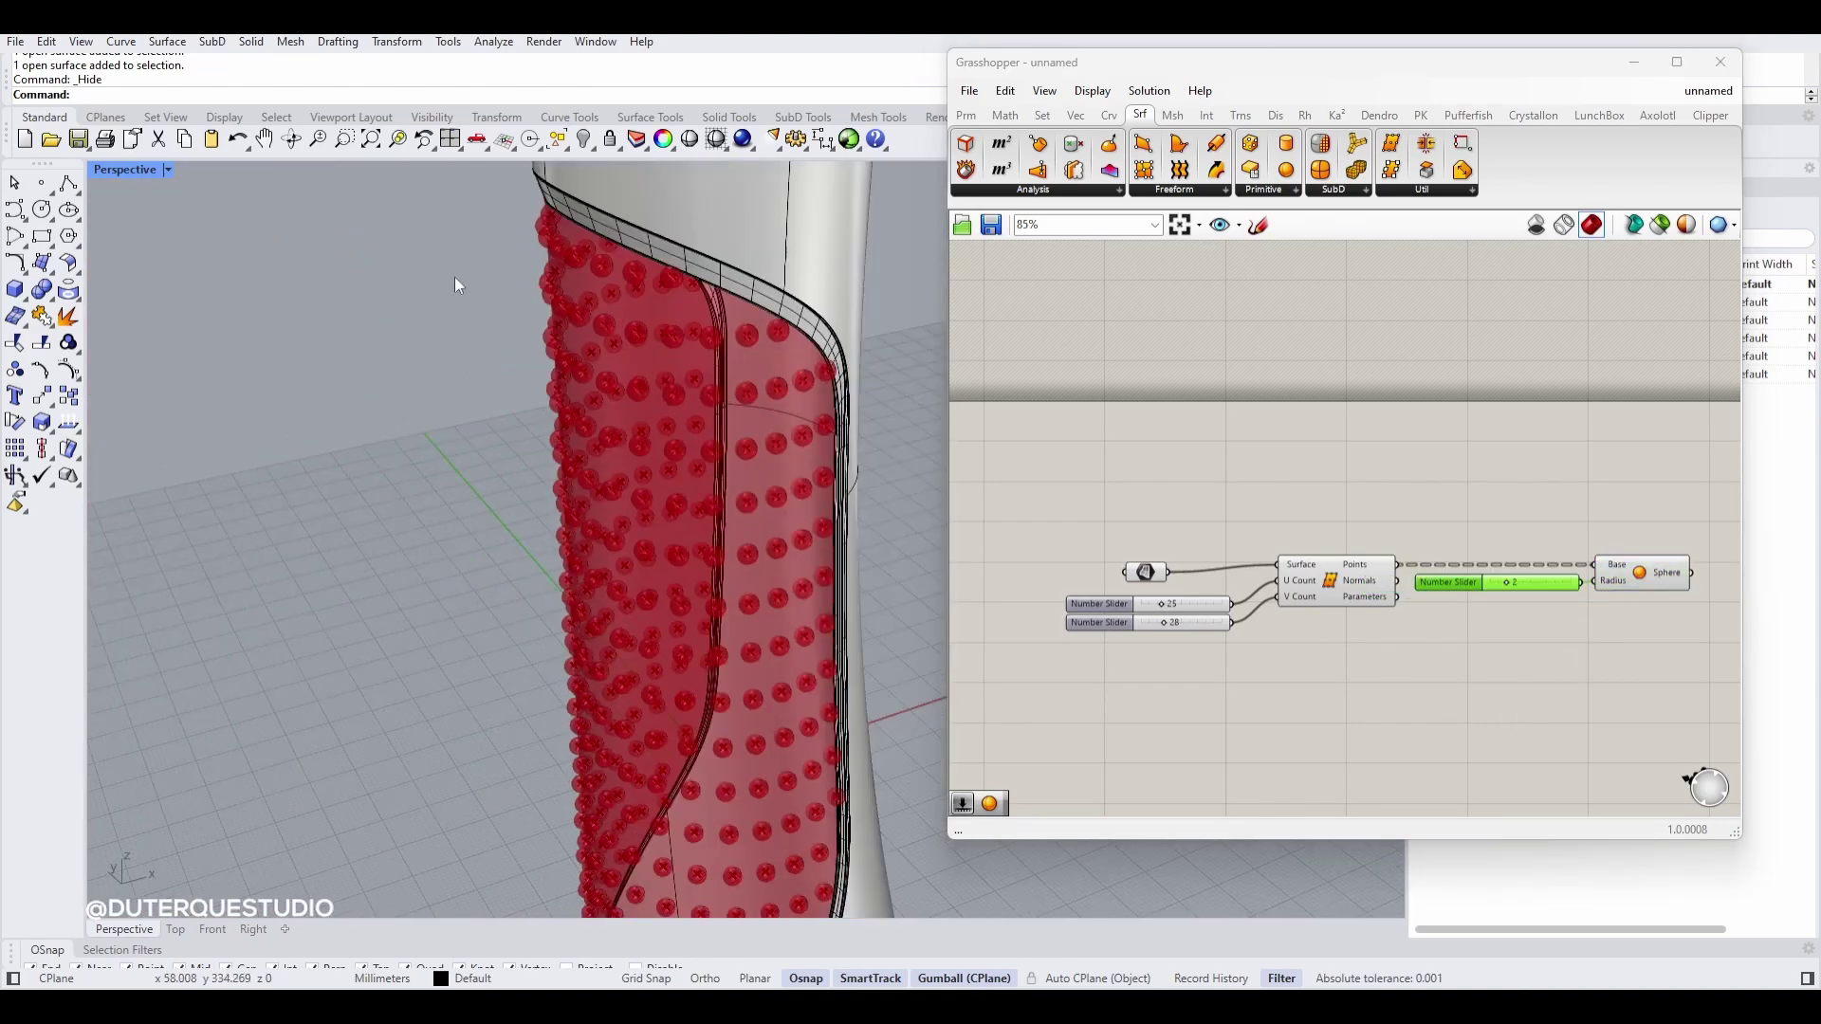
right_click_drag(509, 356, 464, 361)
scroll(623, 455, "up", 3)
scroll(623, 455, "down", 3)
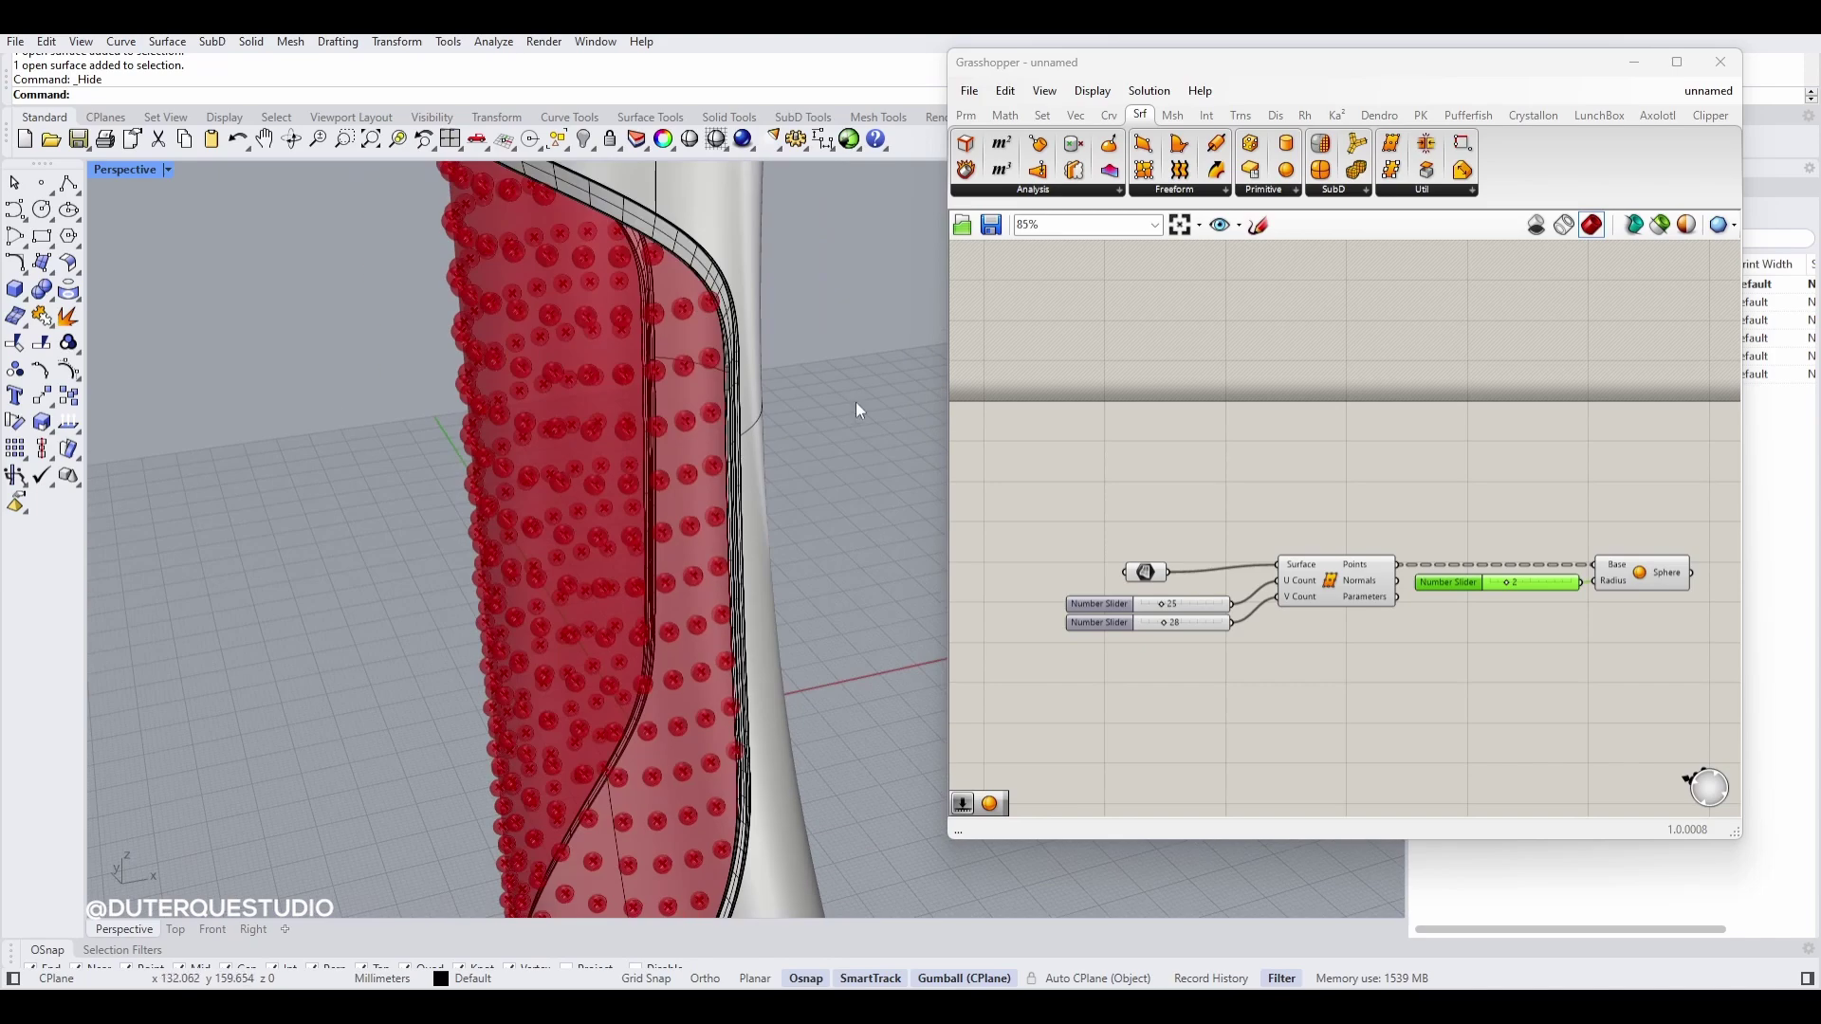
Step: Inspect how the spheres sit along the recess rim and down the full height of the model
scroll(675, 311, "up", 3)
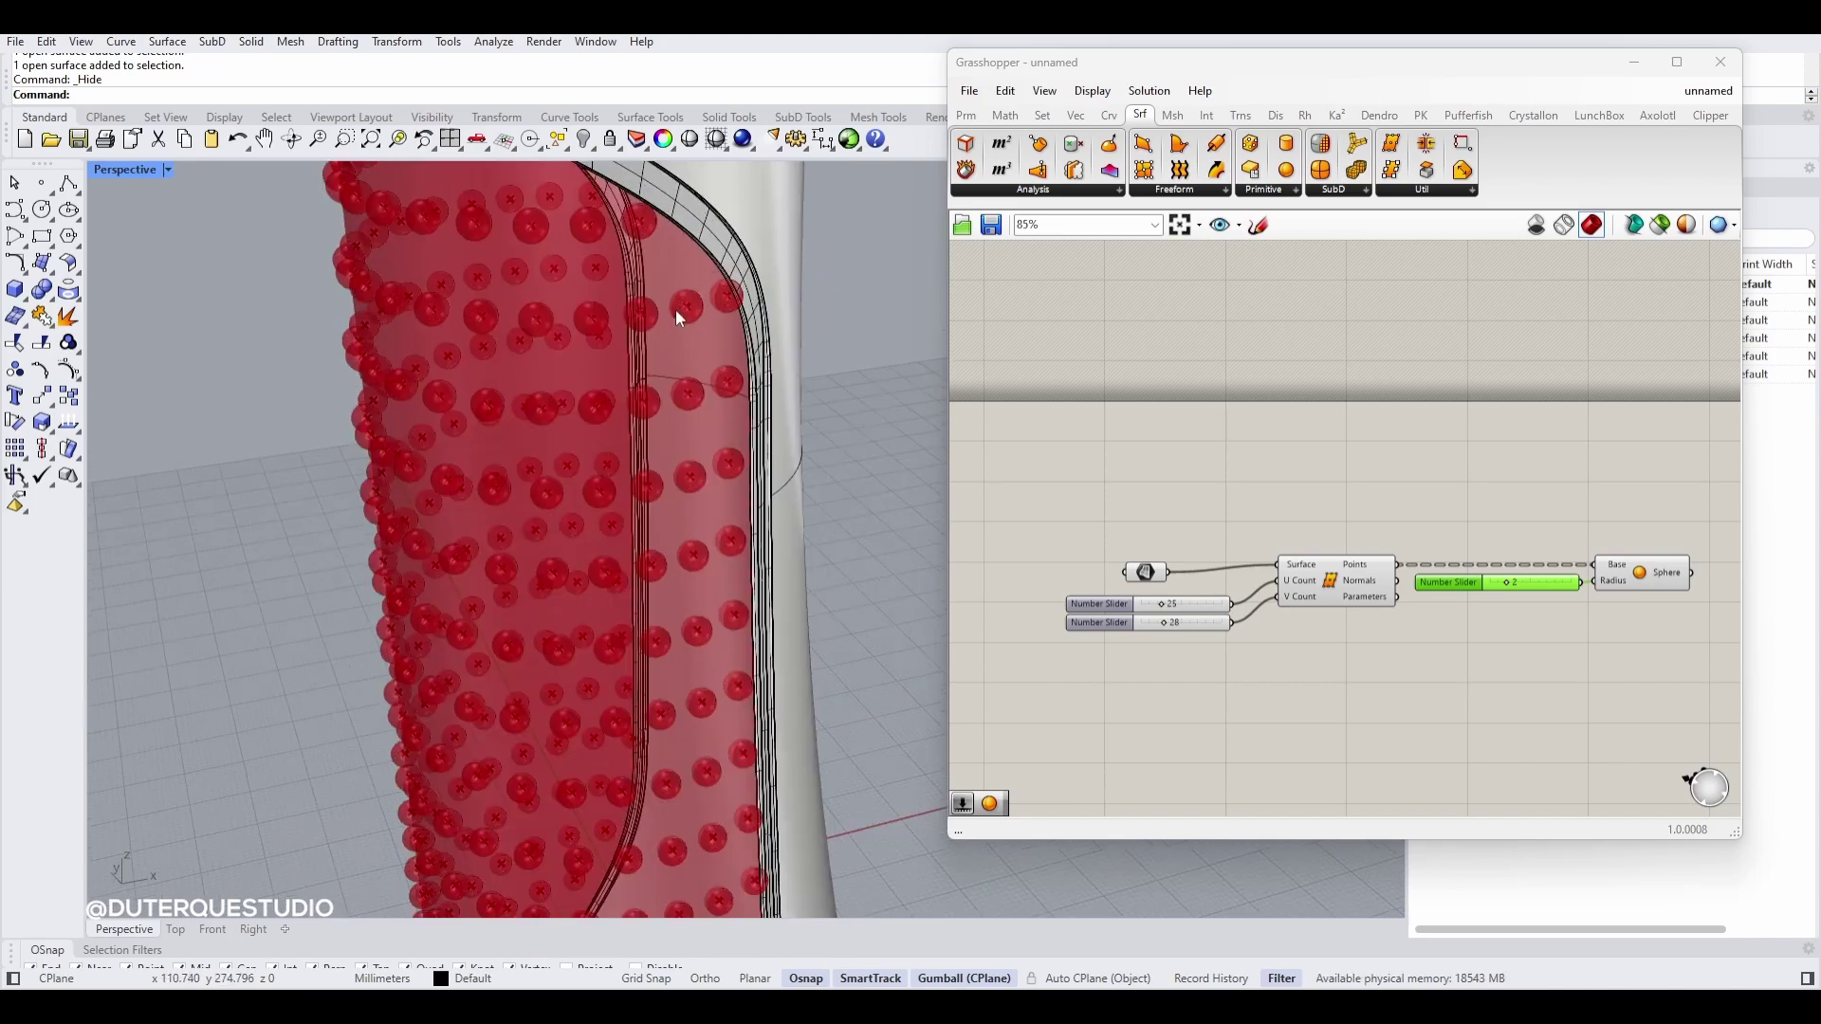
scroll(703, 335, "up", 2)
right_click_drag(648, 335, 654, 359)
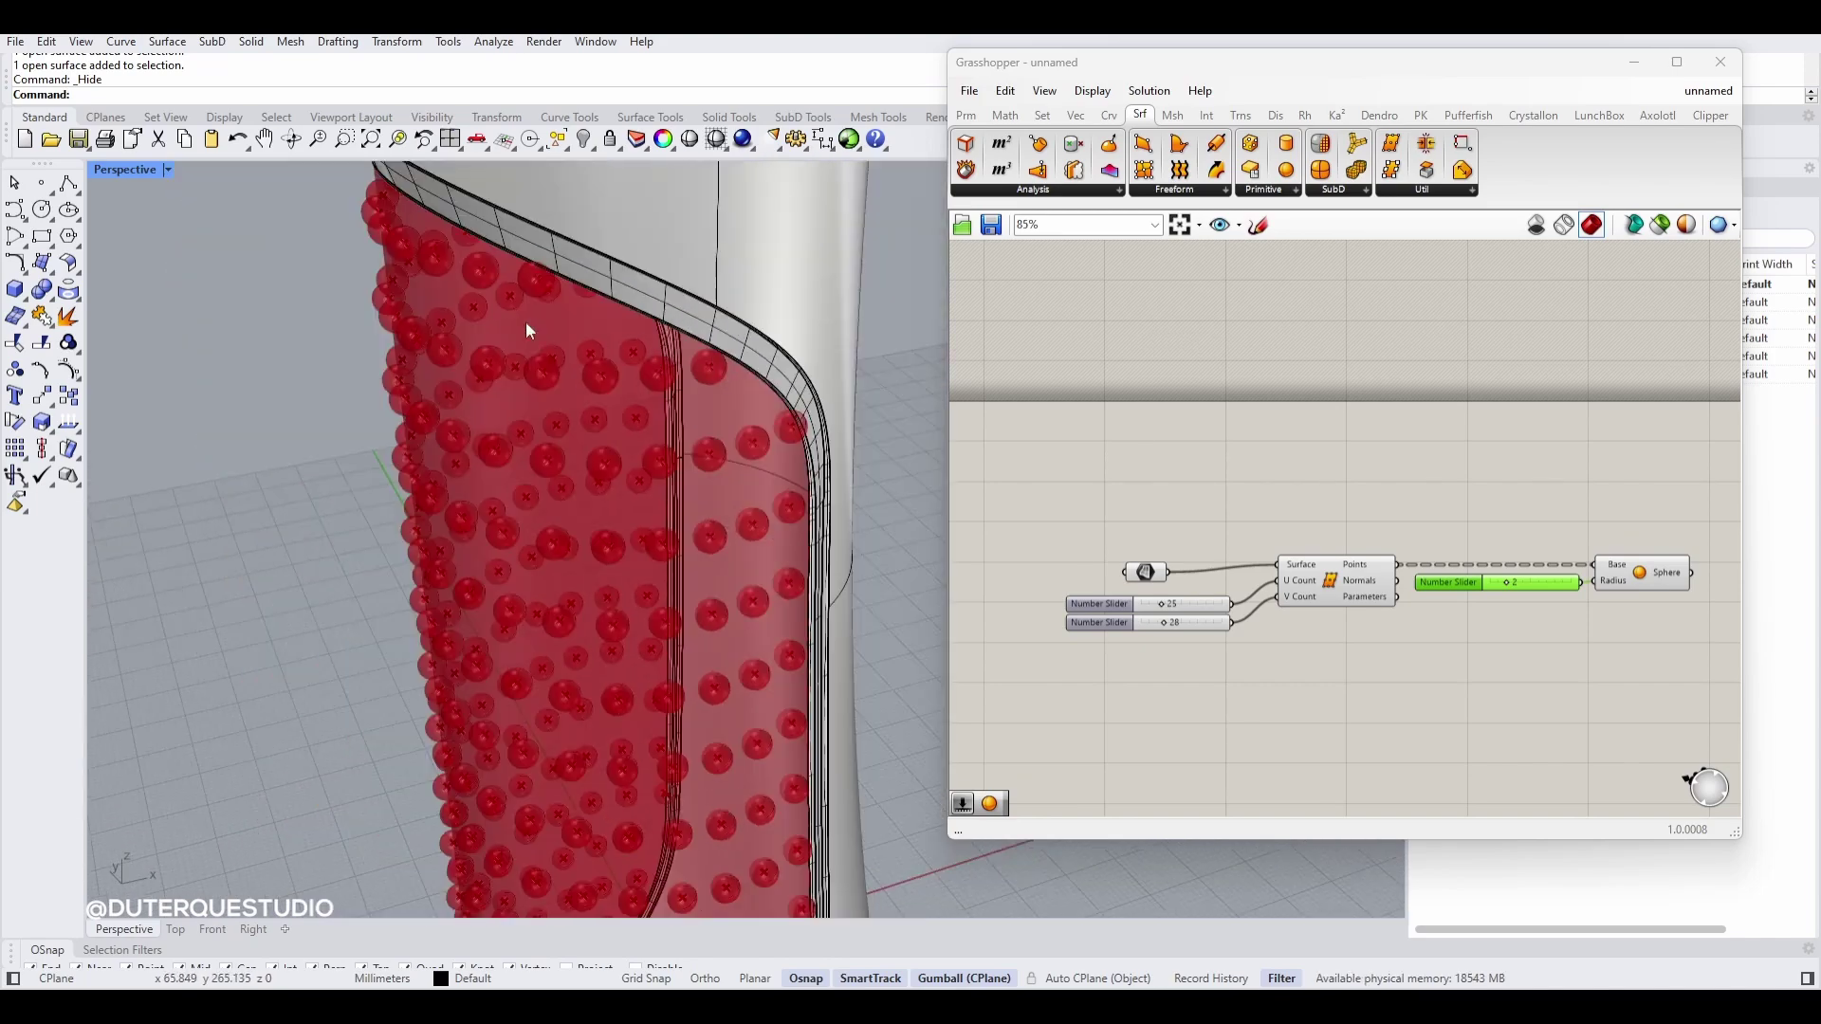
mouse_move(526, 323)
right_mouse_down()
mouse_move(565, 325)
mouse_move(480, 366)
mouse_move(527, 359)
right_mouse_up()
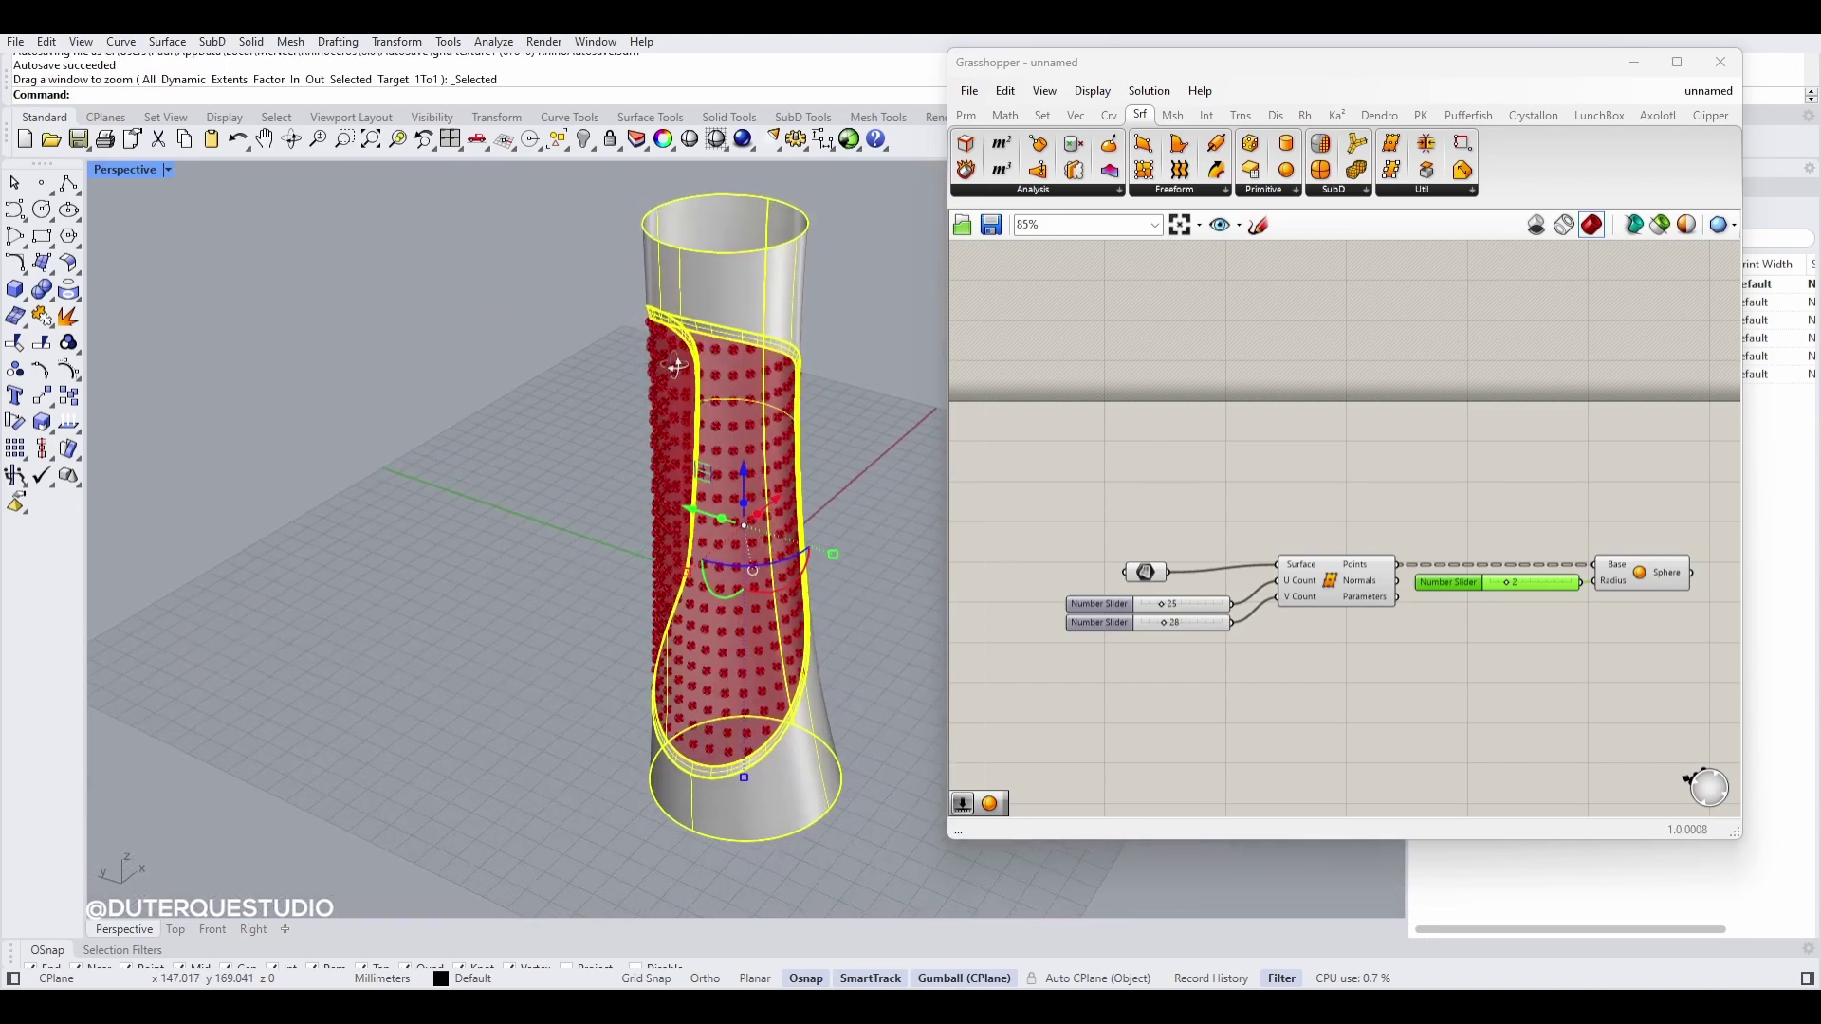
scroll(675, 367, "up", 6)
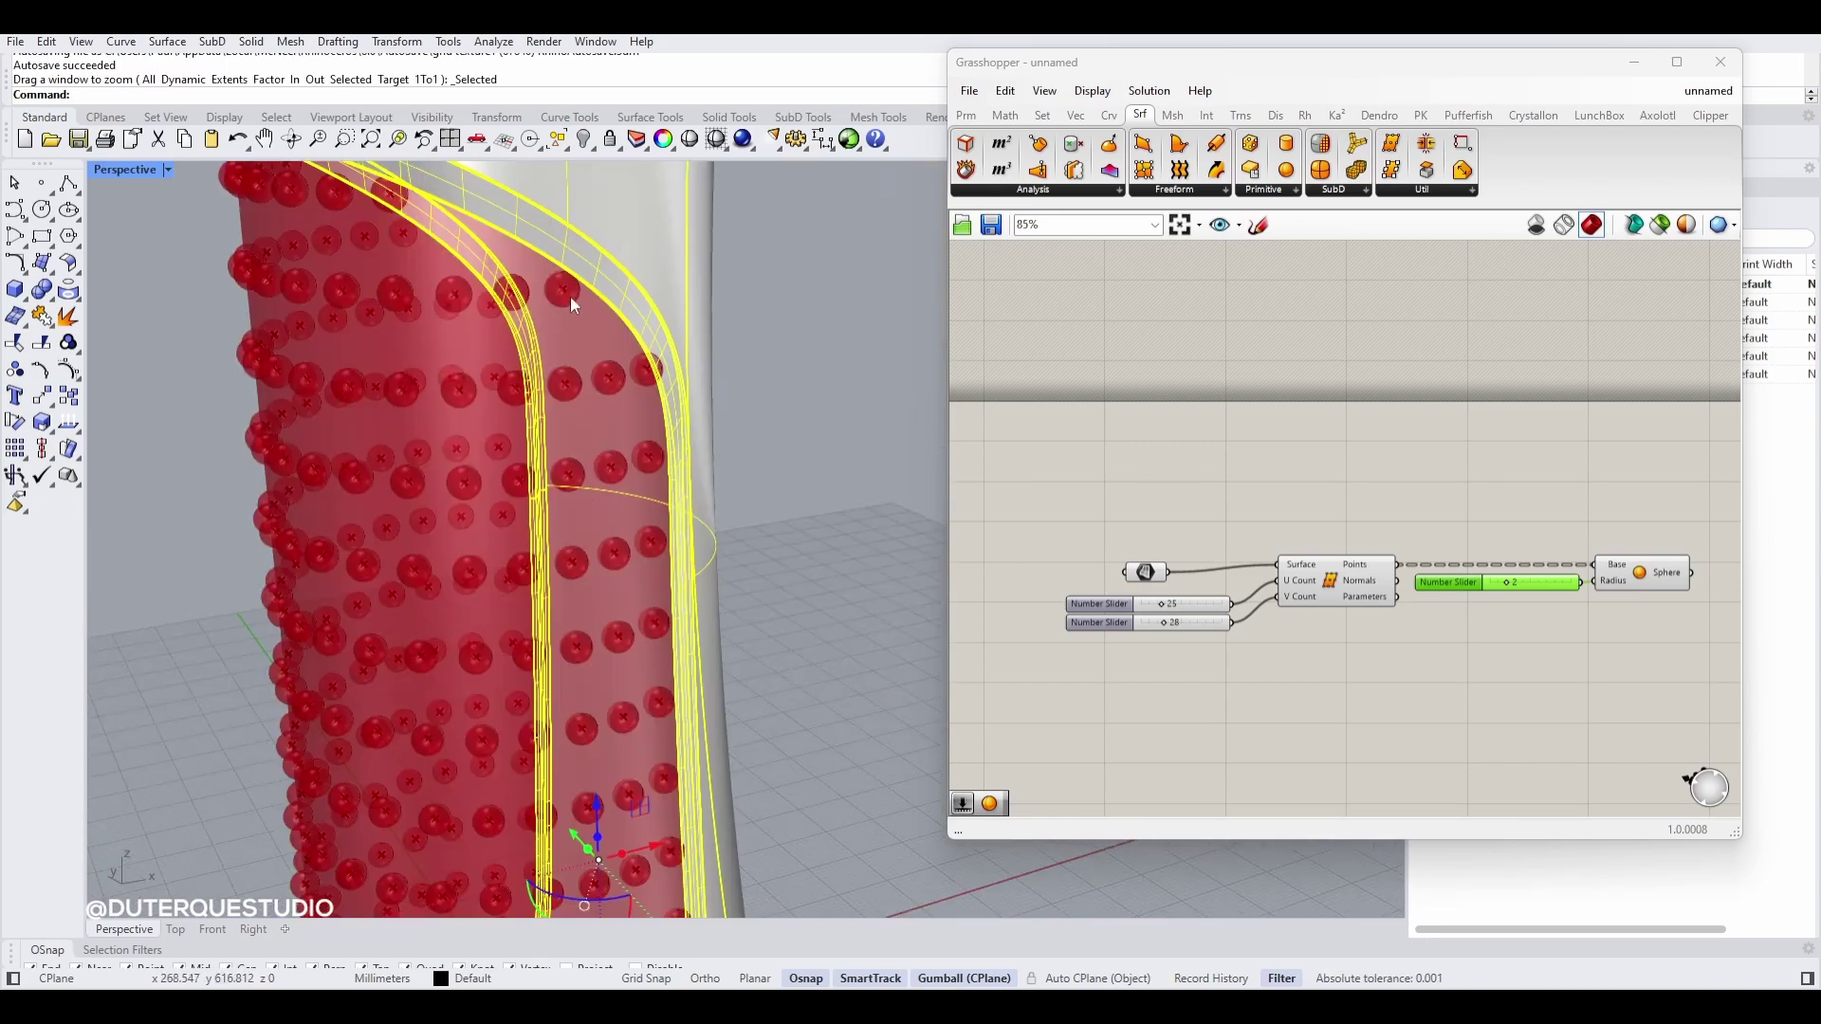
right_click_drag(570, 296, 484, 351)
key("Escape")
right_click_drag(800, 452, 736, 329)
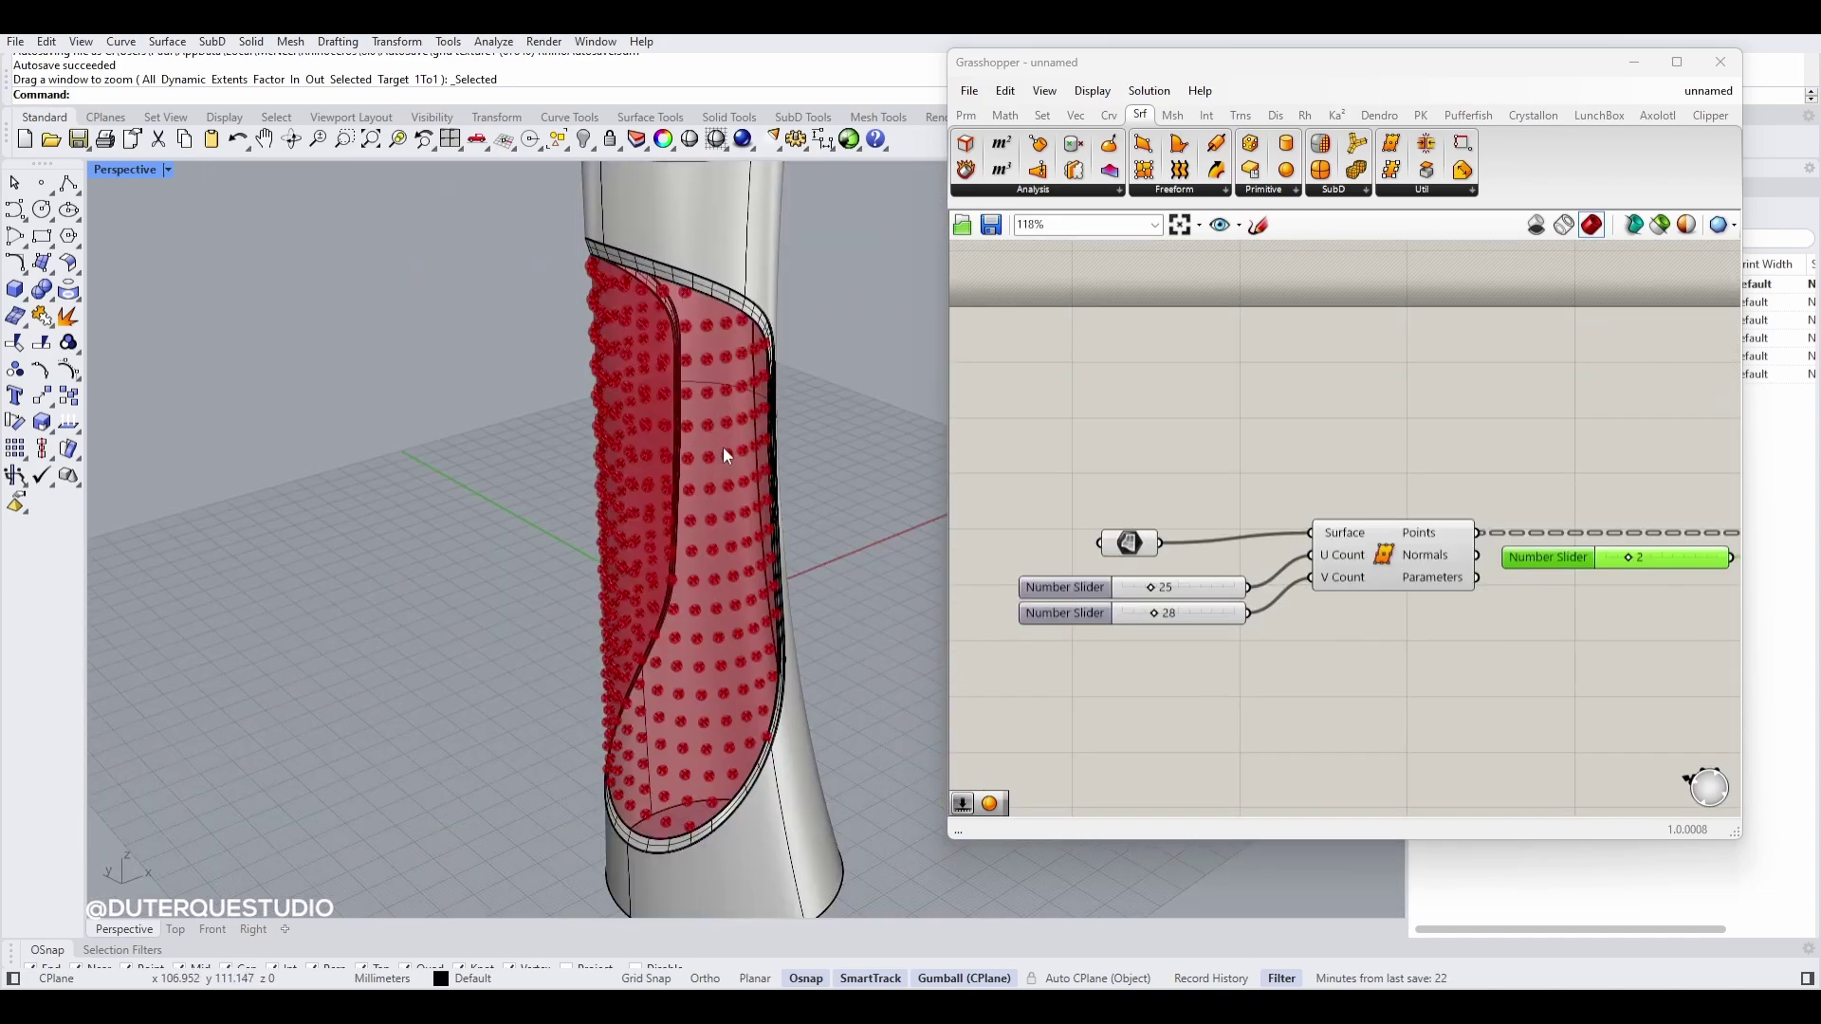
right_click_drag(723, 447, 746, 367)
scroll(746, 367, "down", 2)
scroll(711, 379, "up", 3)
scroll(710, 389, "down", 2)
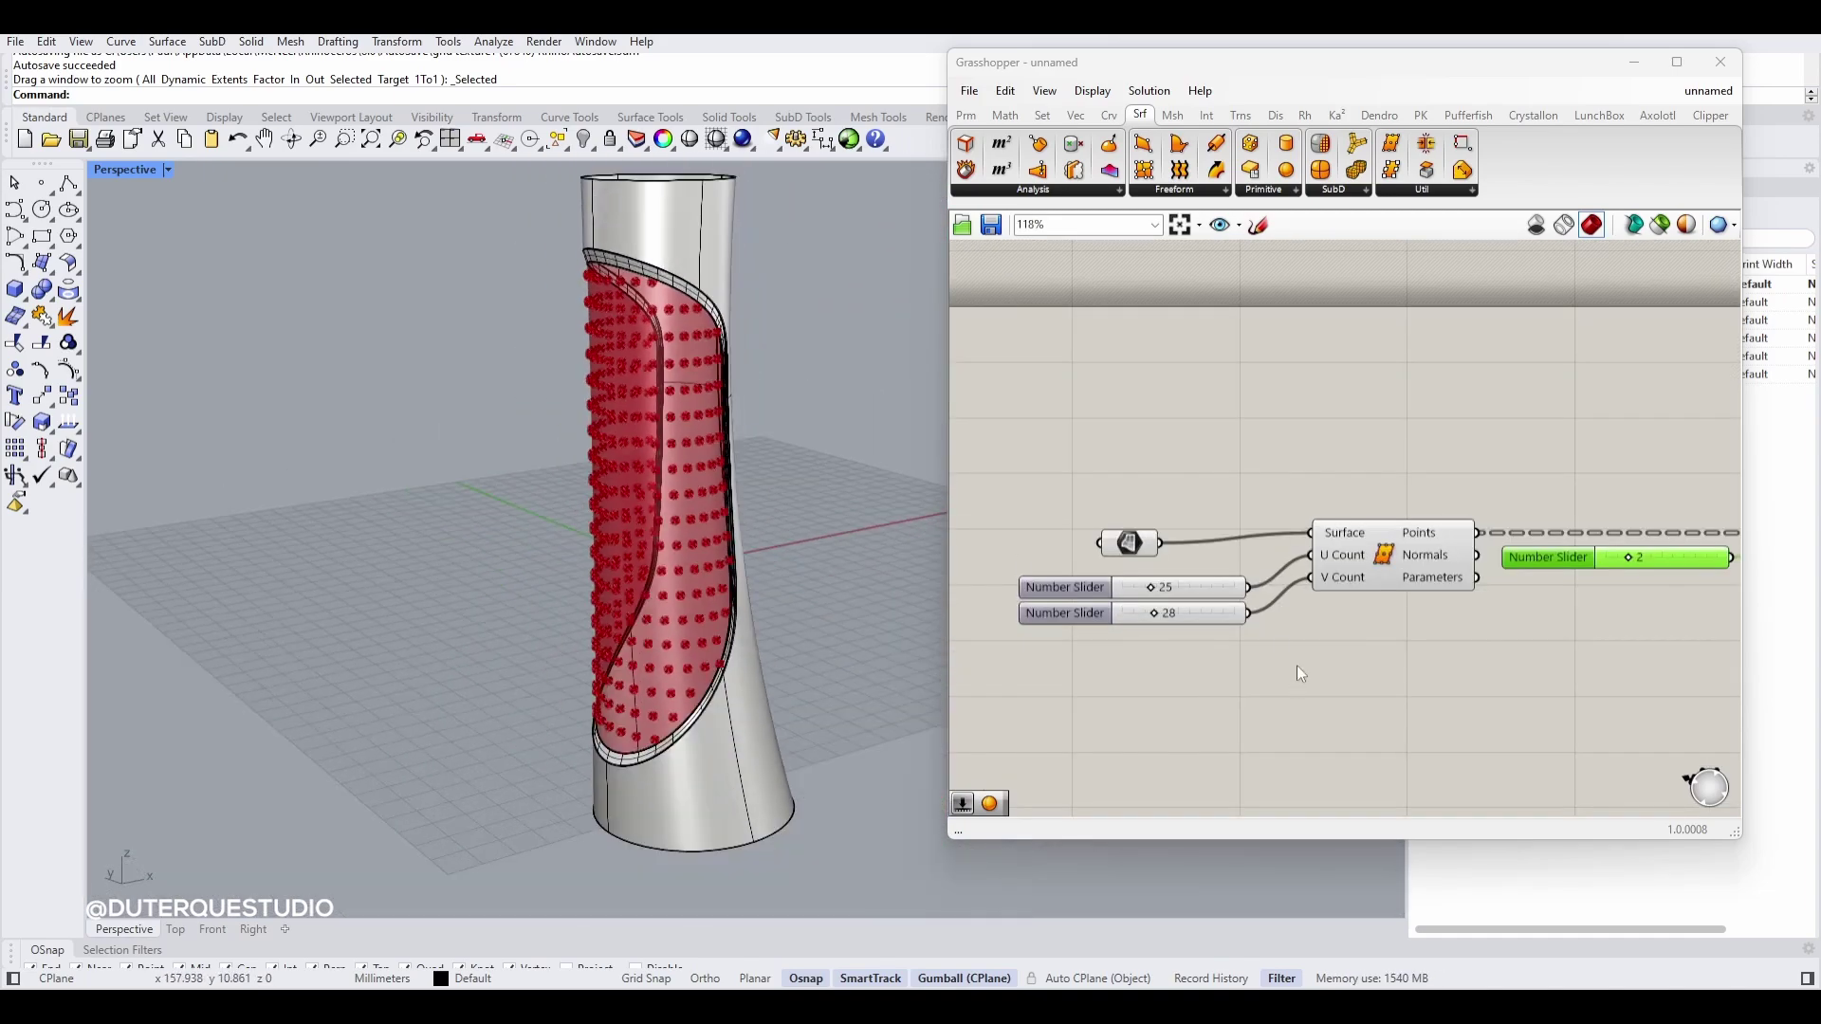
scroll(671, 313, "up", 4)
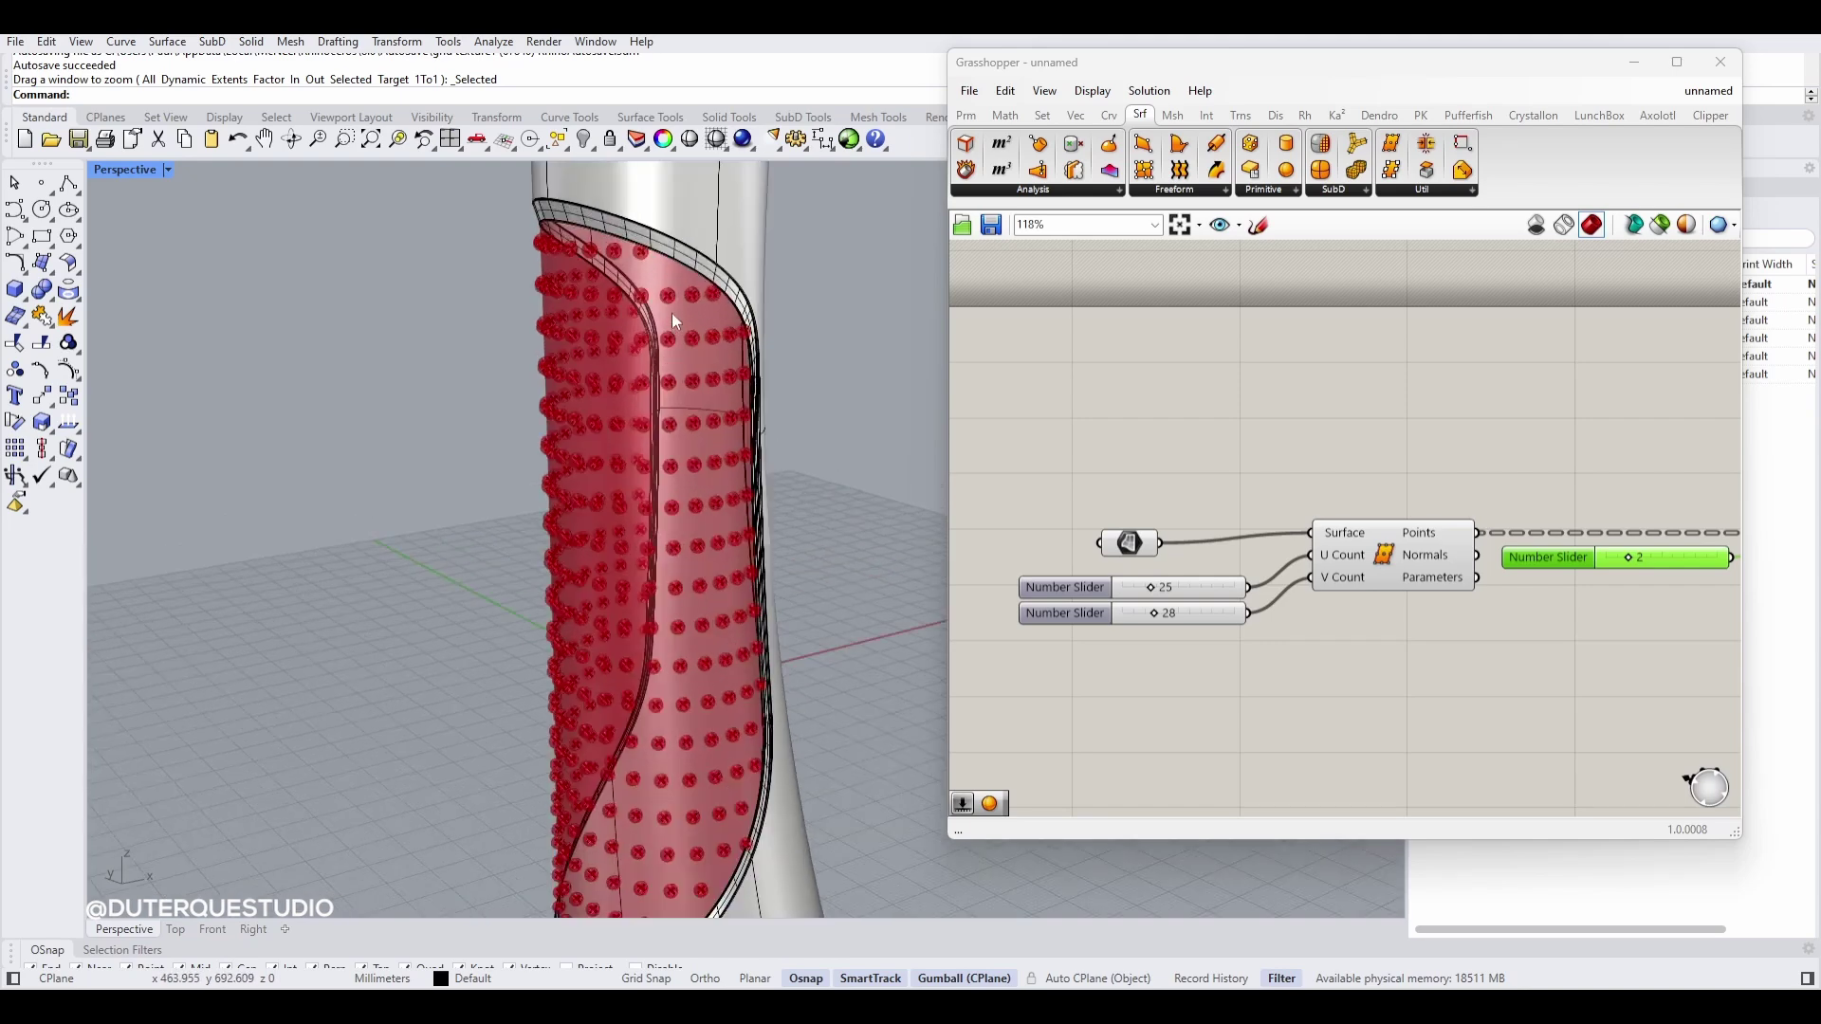
scroll(675, 323, "up", 3)
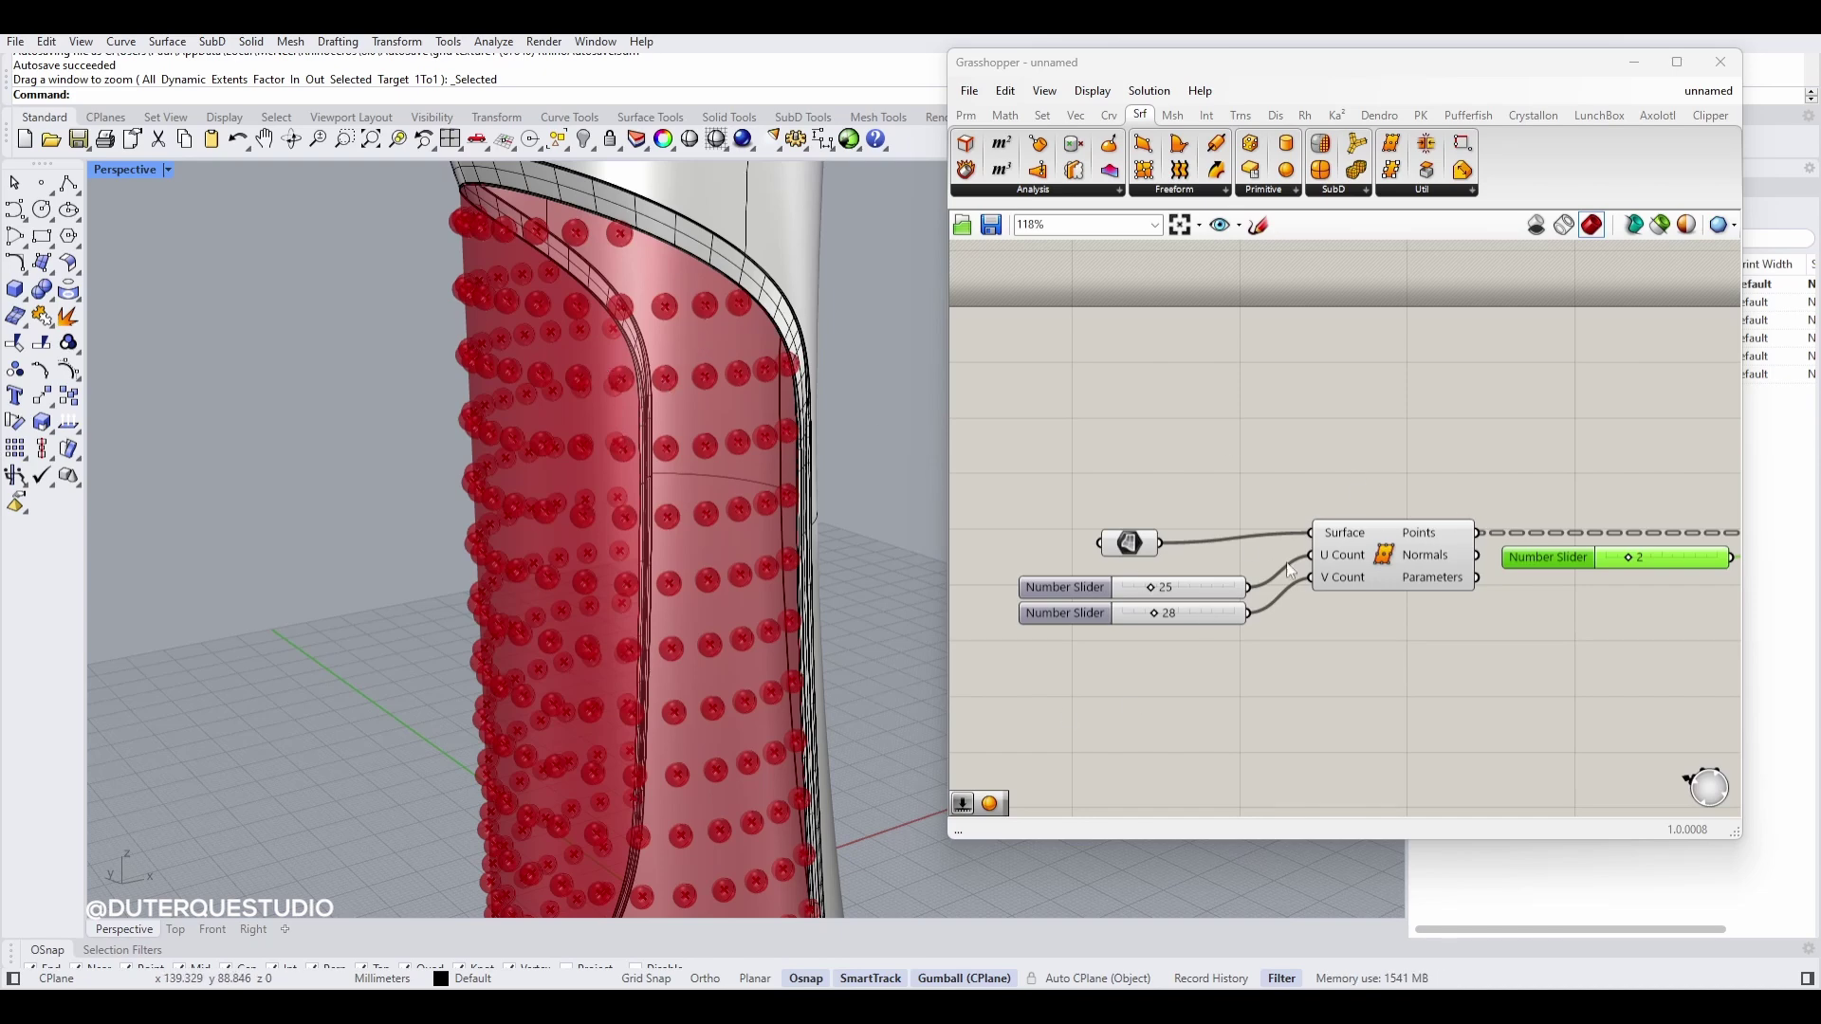
Step: Turn off the preview of the Sphere component
right_click_drag(1434, 679, 1284, 669)
left_click(1610, 538)
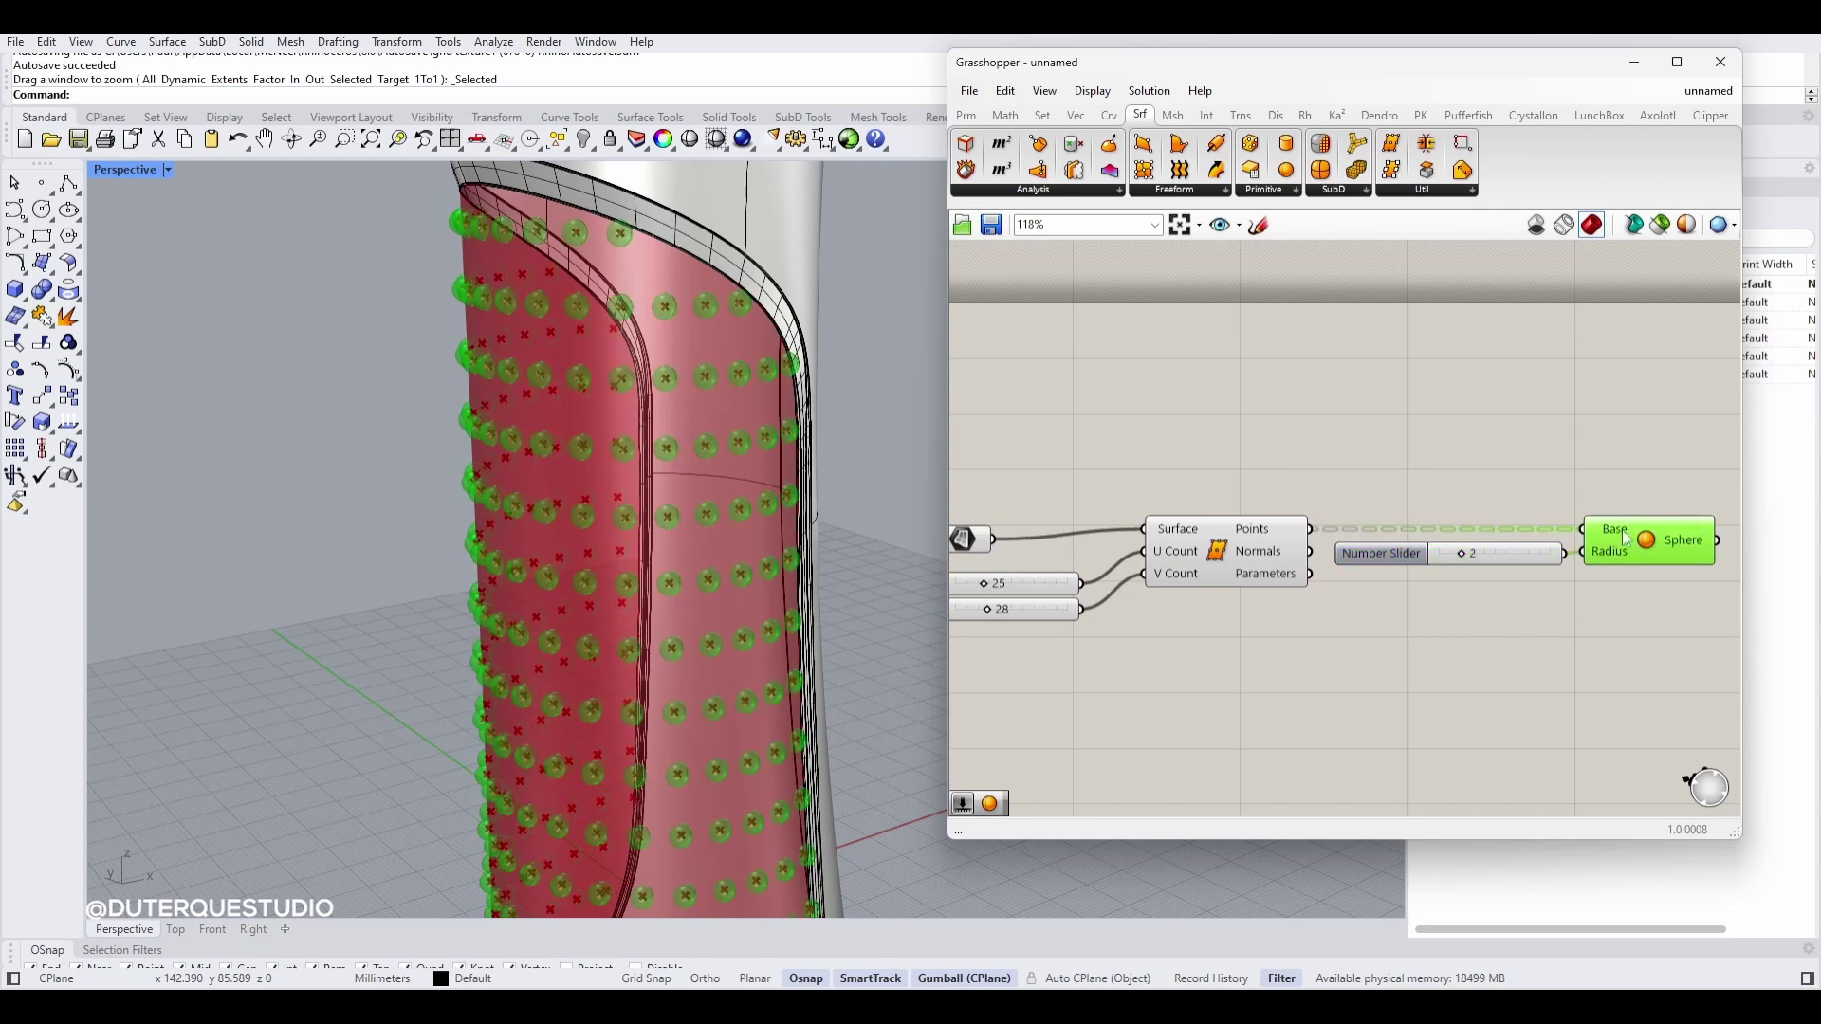
right_click(1651, 541)
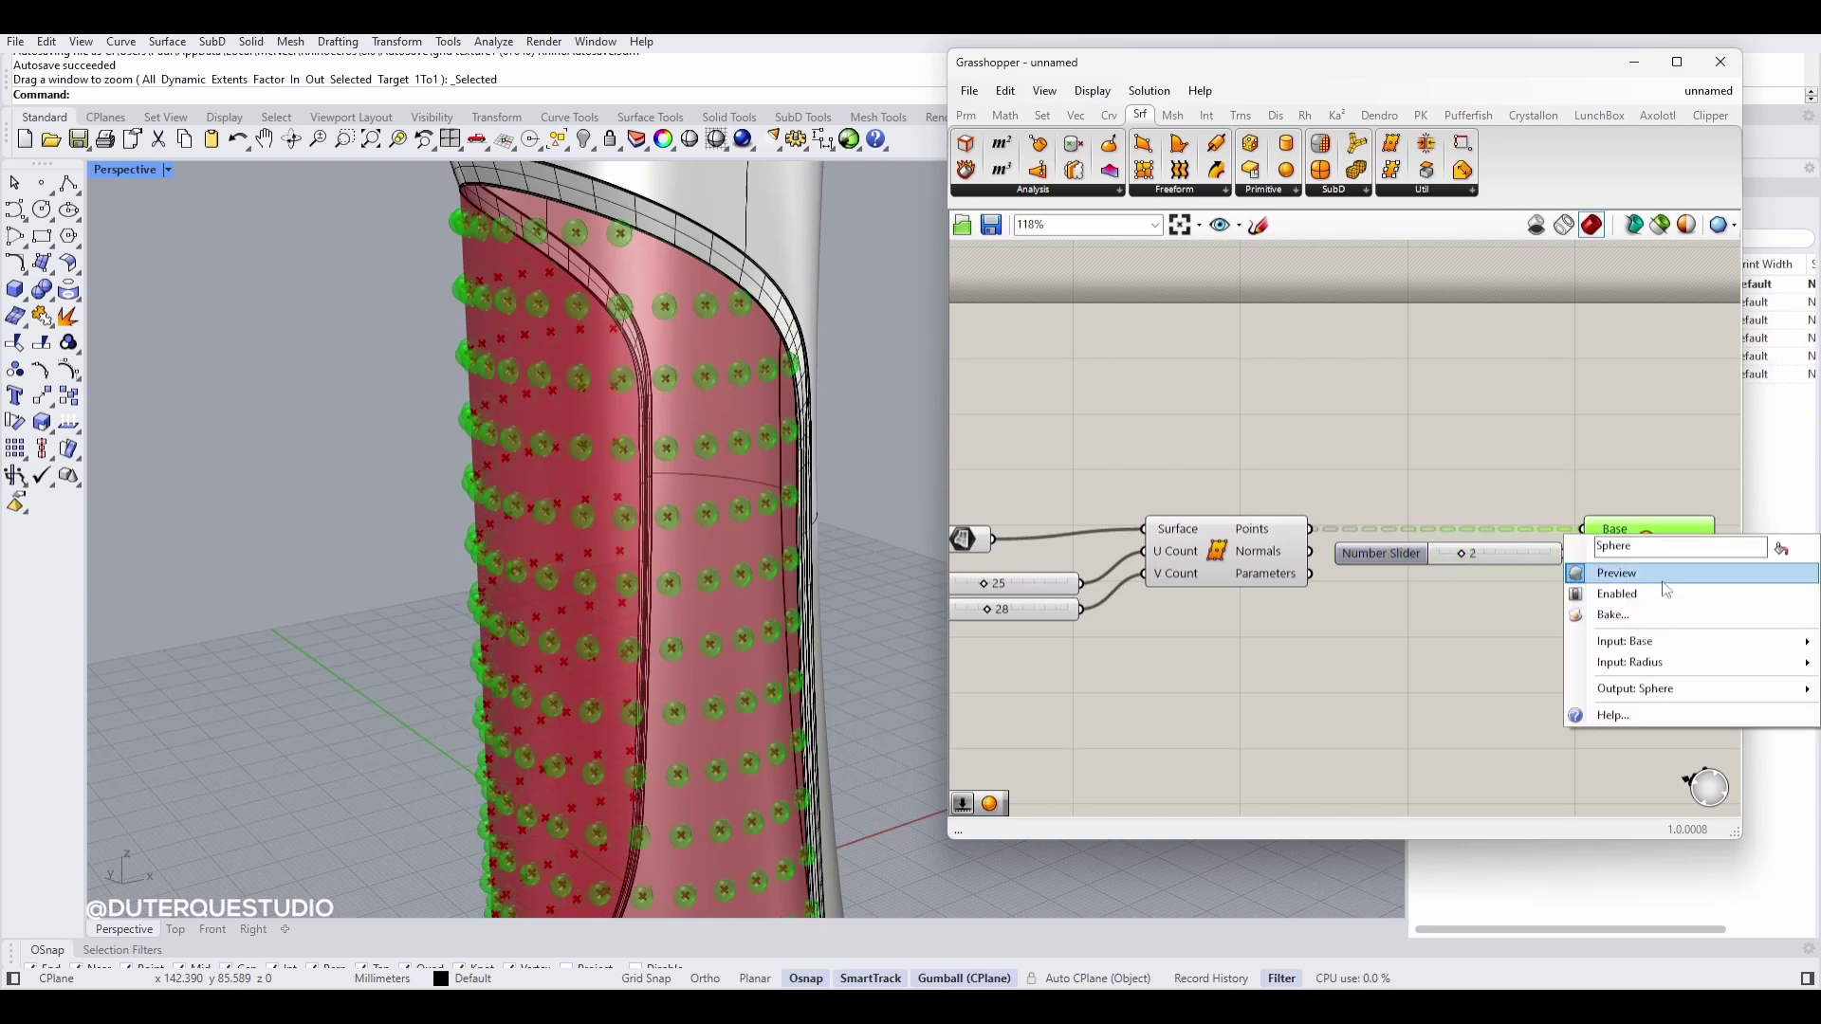
left_click(1661, 572)
left_click(1424, 611)
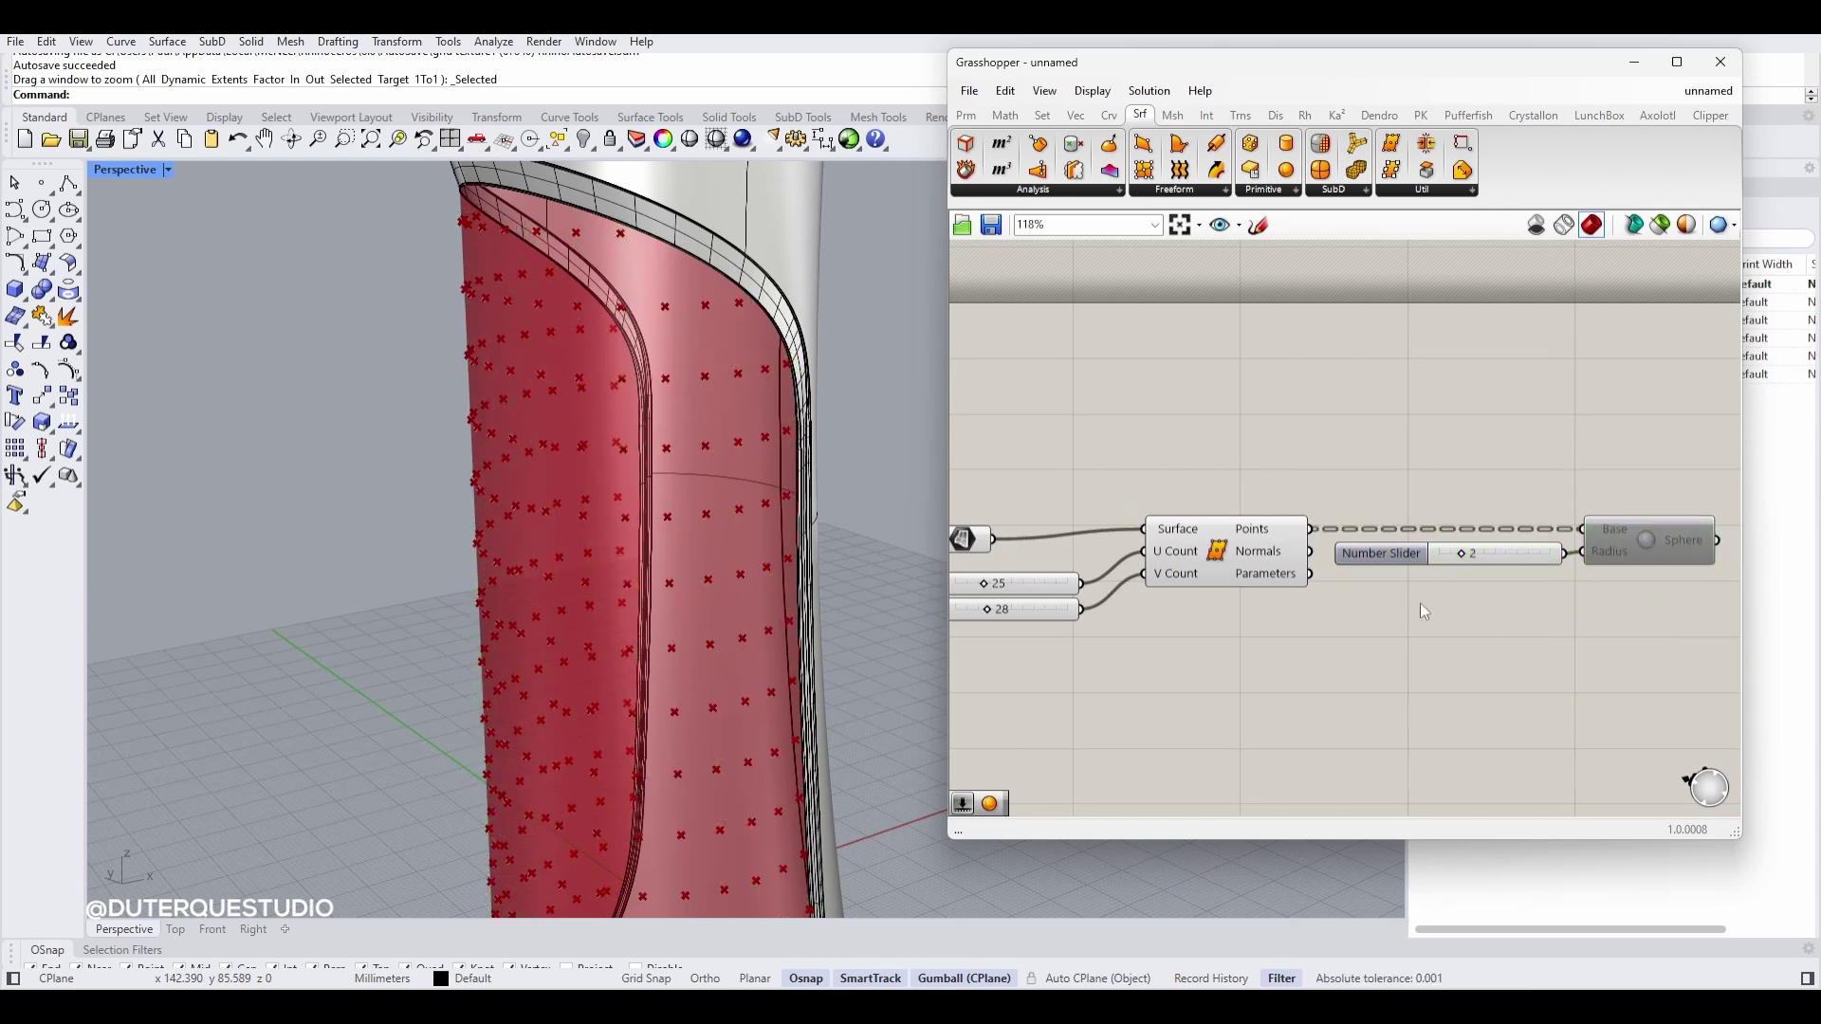
Step: Add an offset component with Curve, Distance and Surface inputs and place it below and beyond Divide Surface
scroll(1484, 649, "down", 2)
double_click(1223, 674)
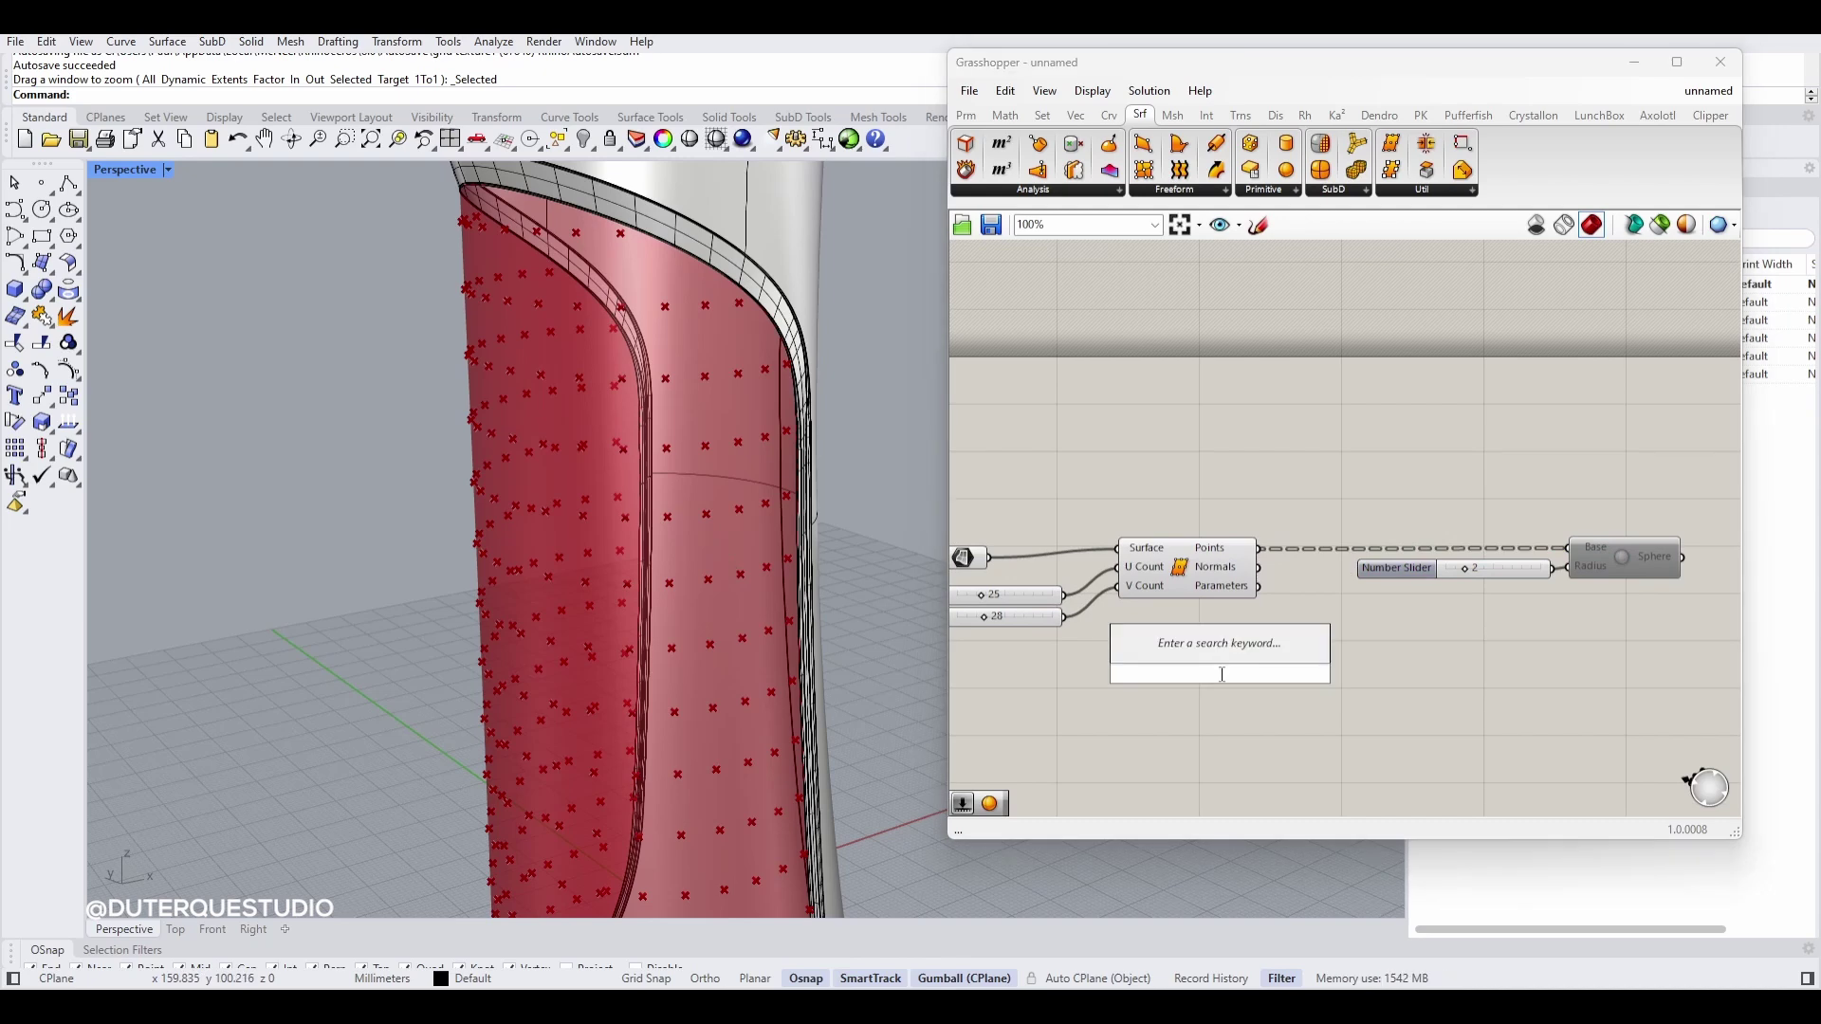
type("off")
left_click(1221, 651)
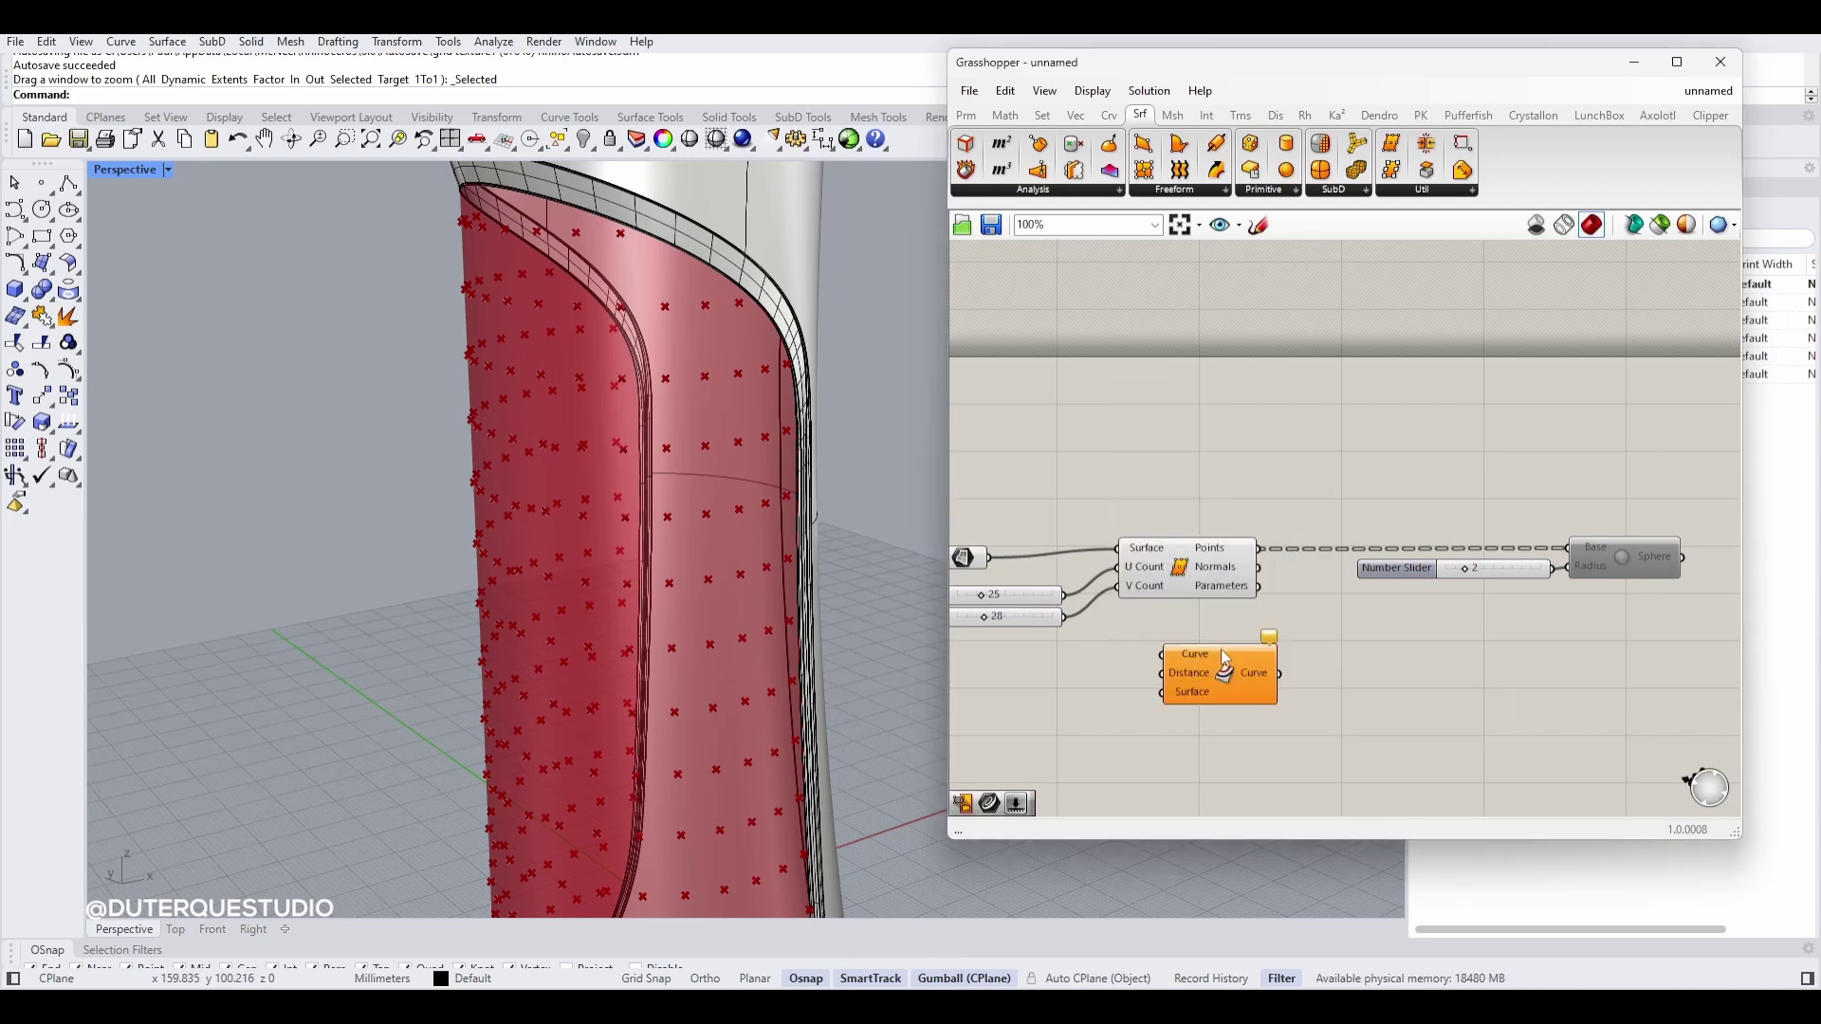
left_click_drag(1289, 681, 1356, 690)
Step: Connect the existing surface parameter to the offset component's Surface input
left_click(1230, 569)
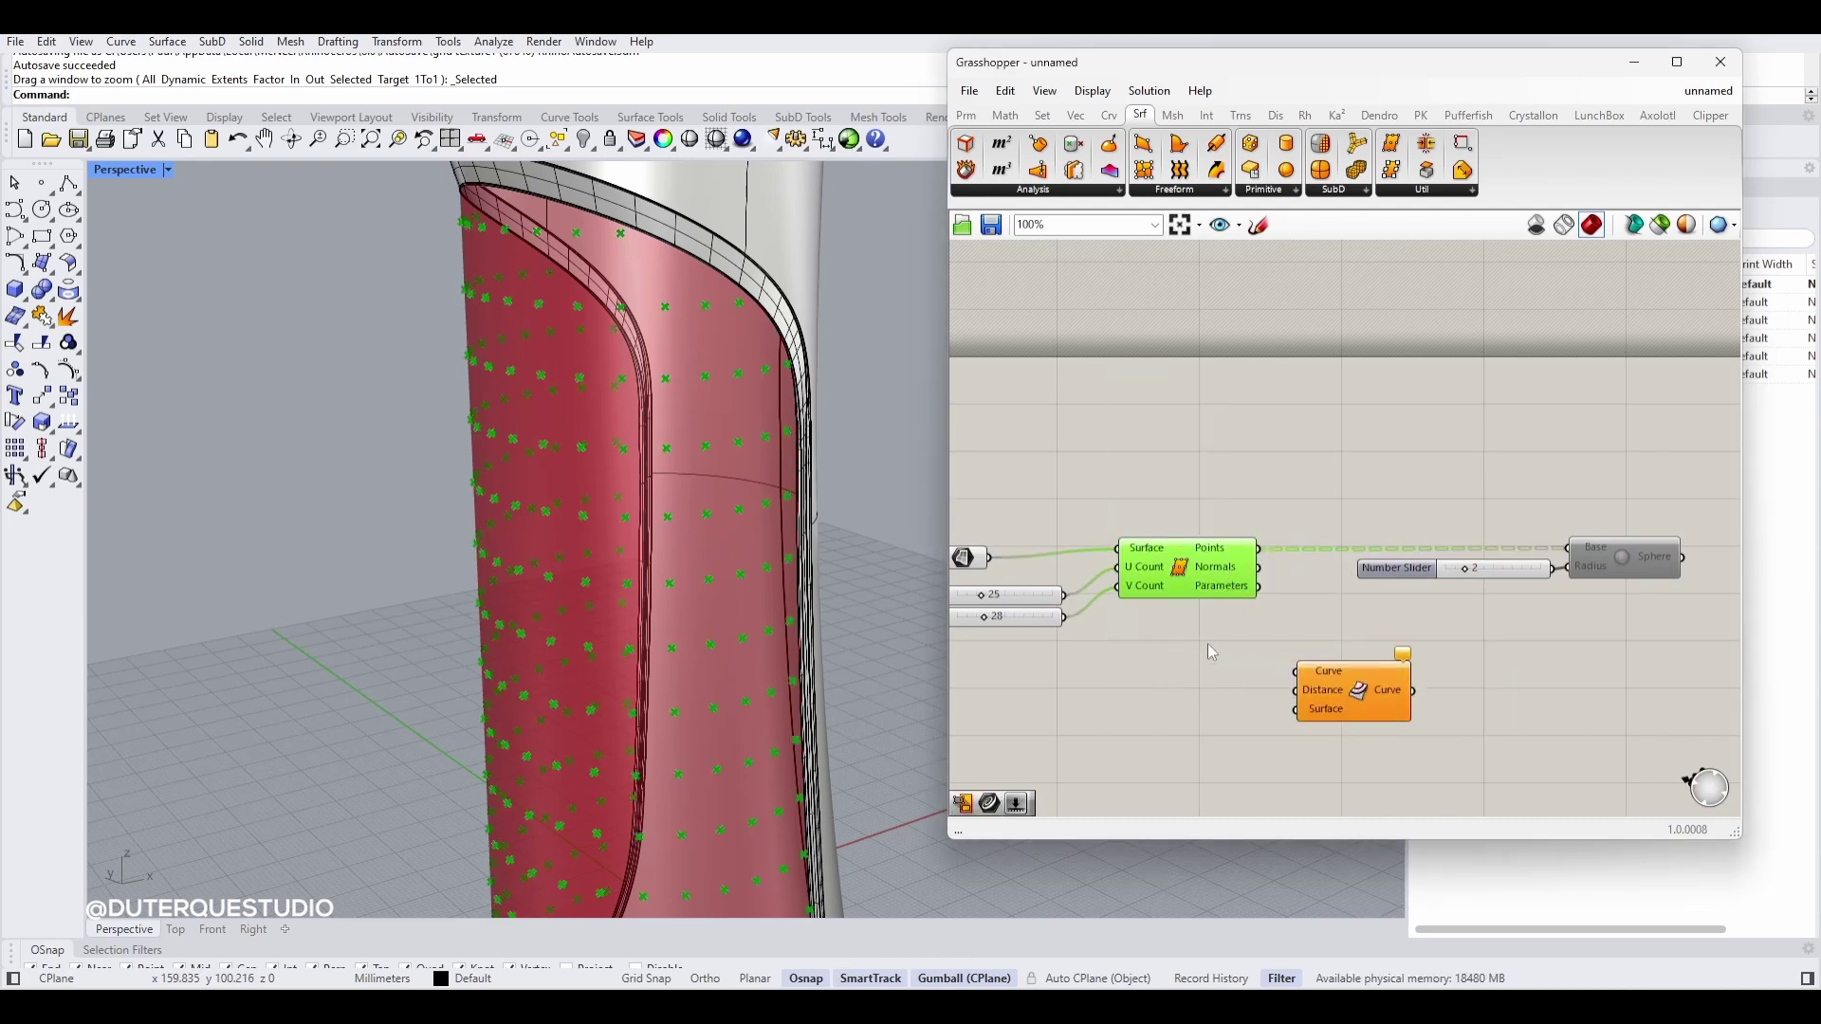
right_click_drag(1208, 643, 1168, 637)
left_click(1311, 687)
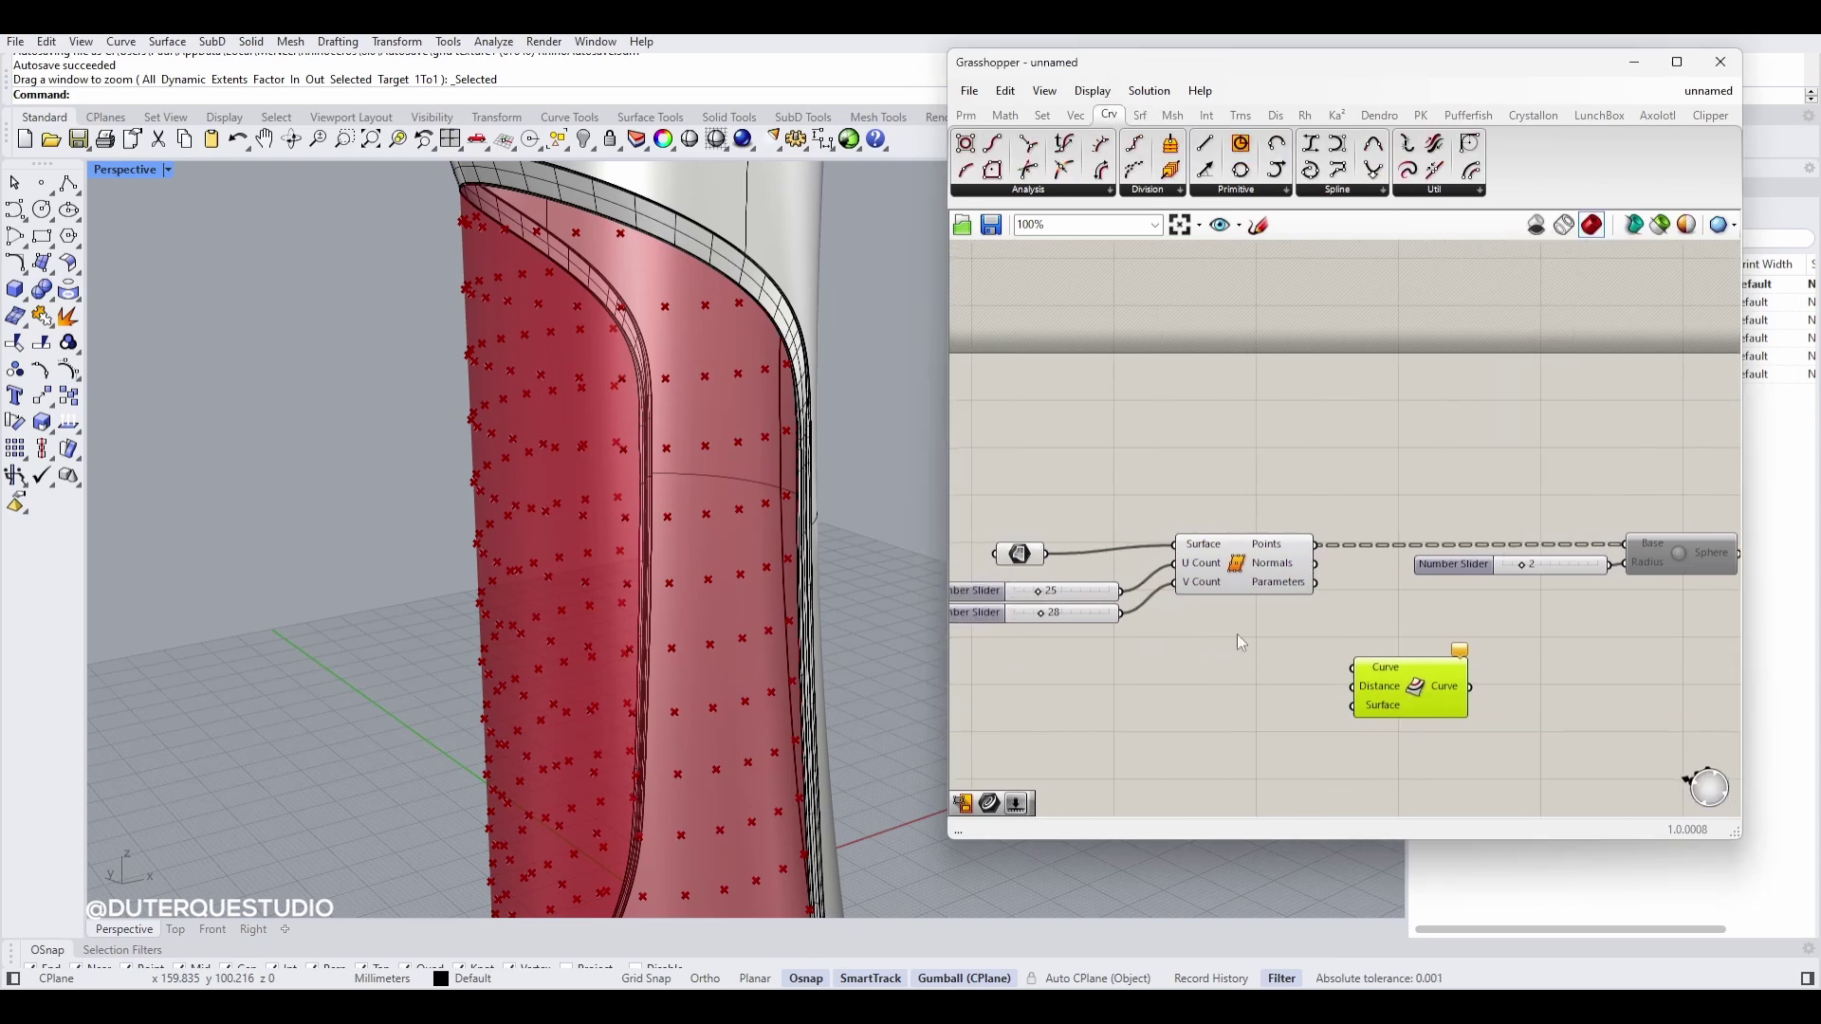
left_click_drag(1046, 554, 1368, 686)
left_click(1257, 759)
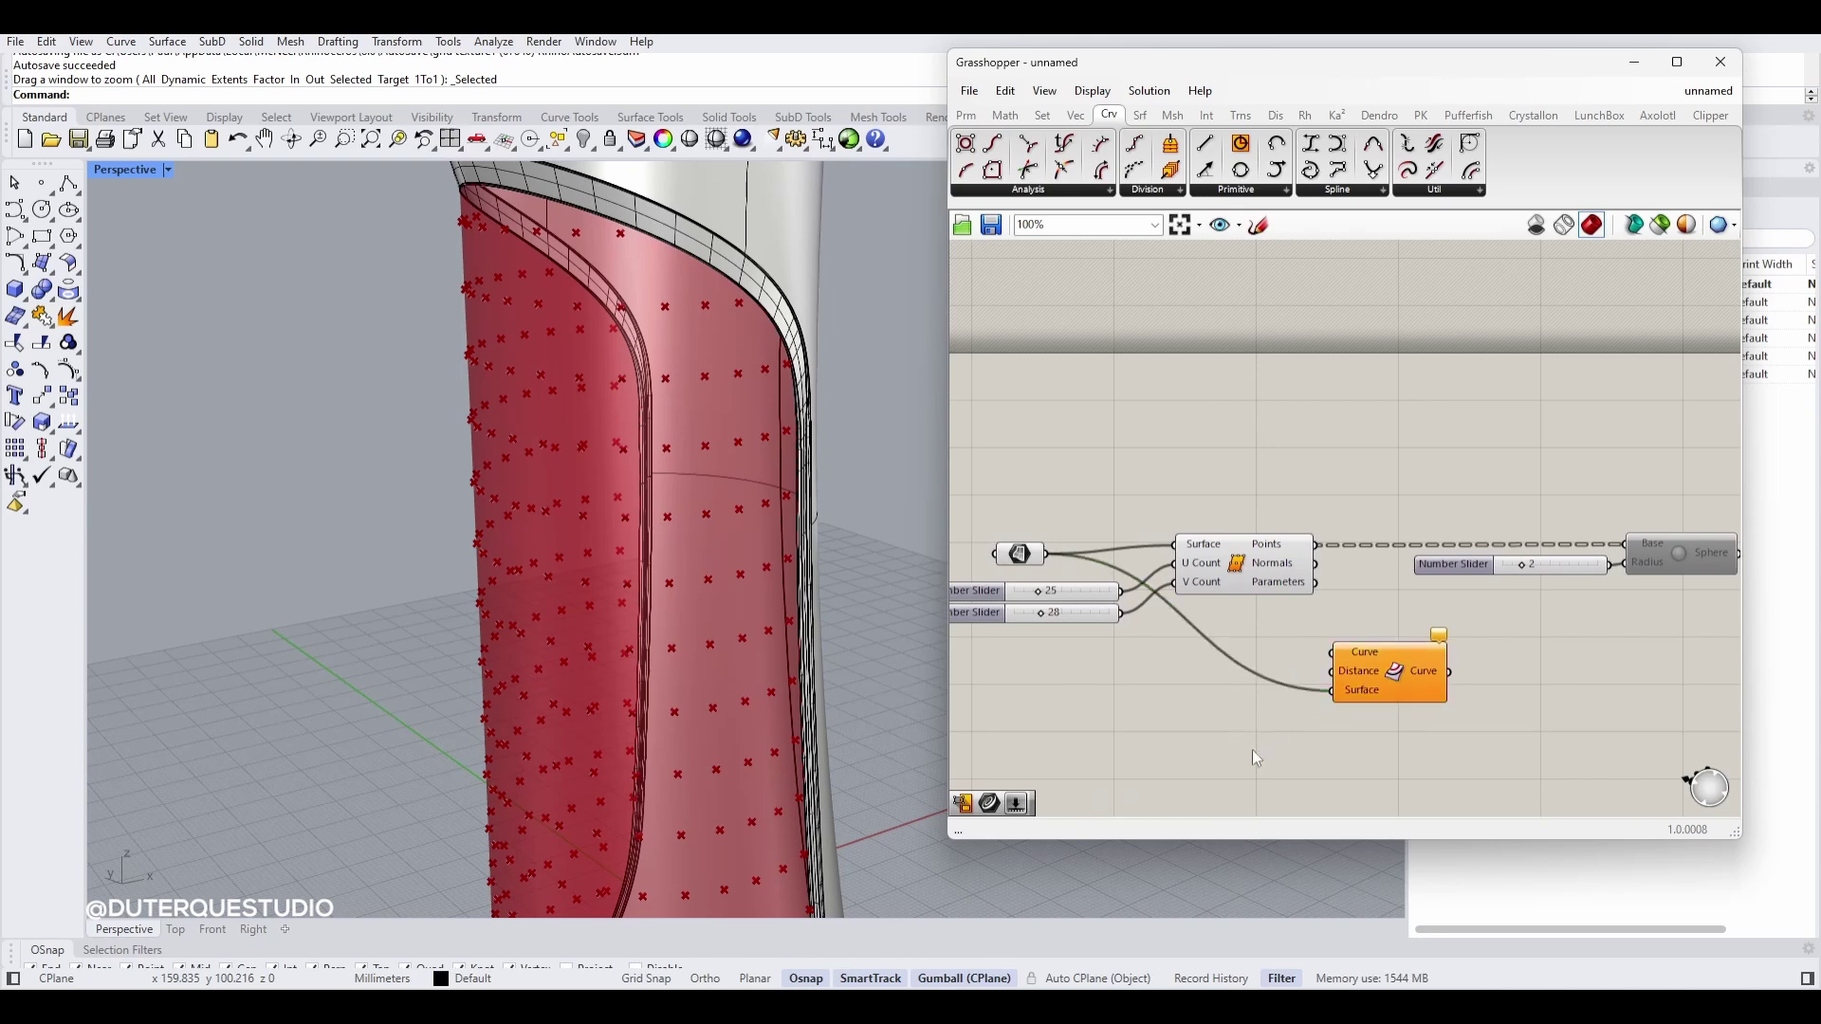
Step: Show the hidden recessed surface in the Rhino model and leave it deselected
left_click(667, 249)
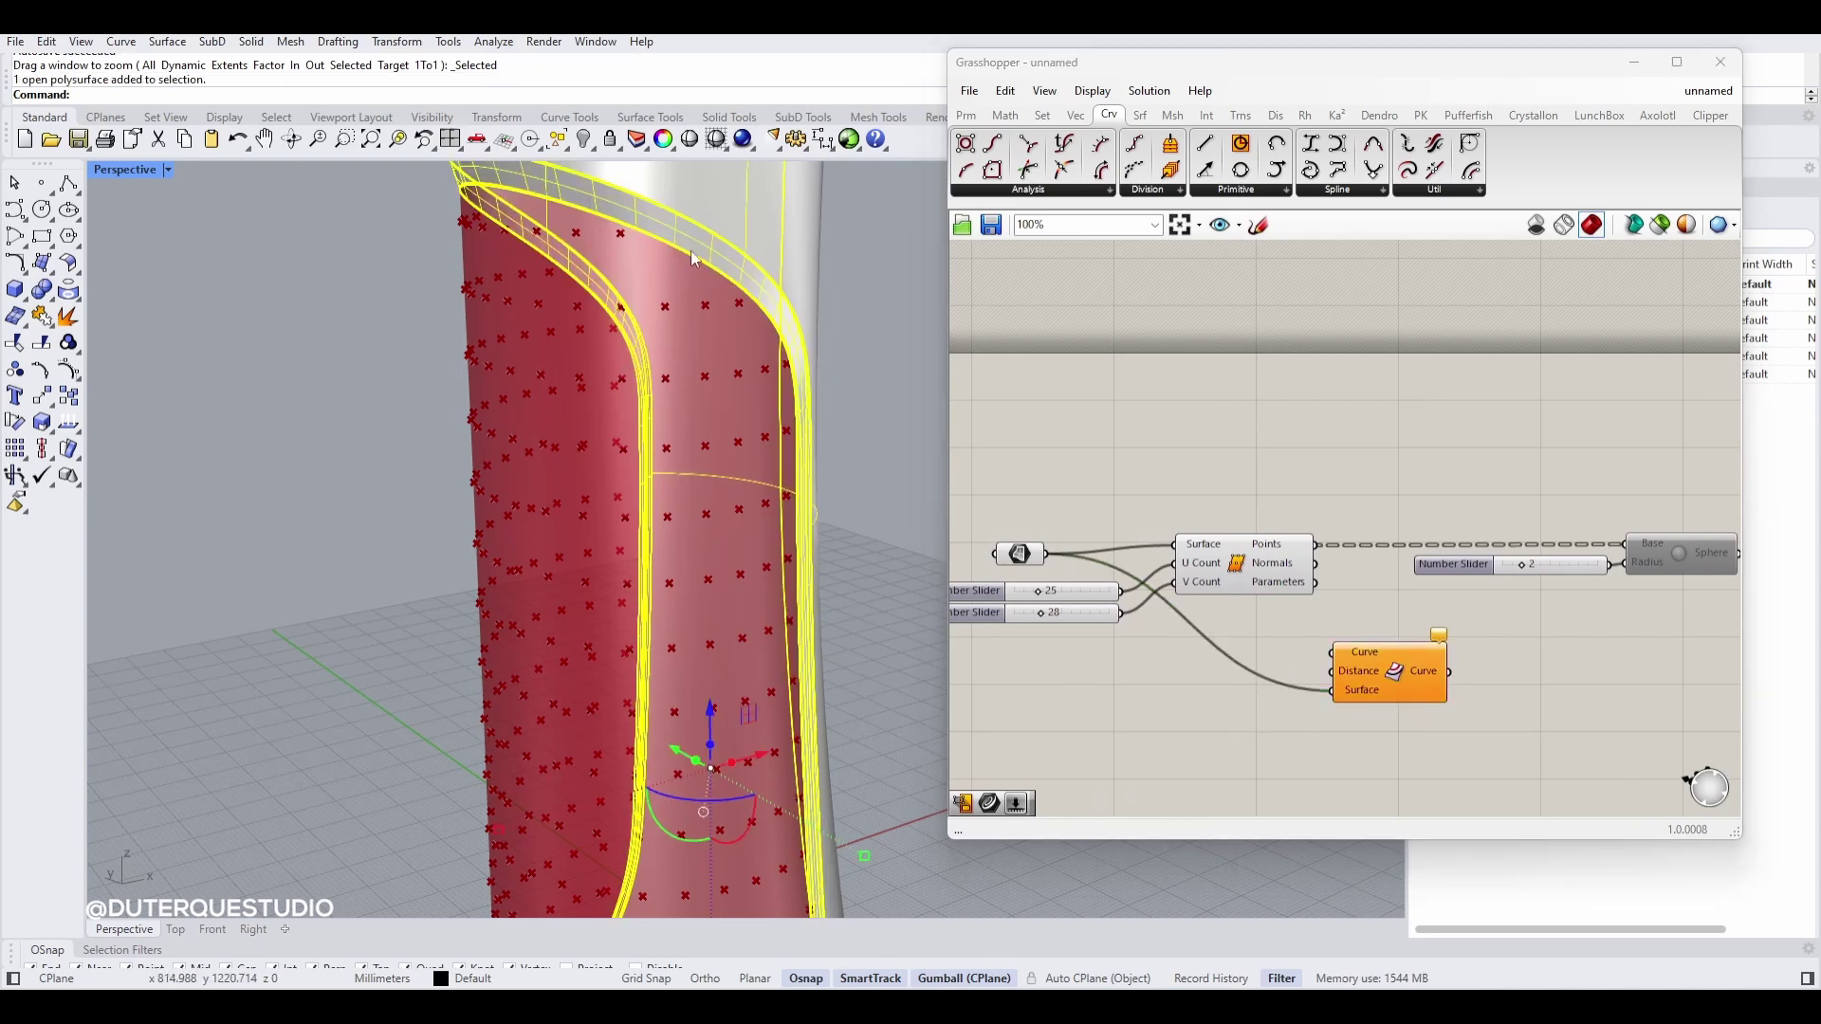
key("Escape")
middle_click(636, 372)
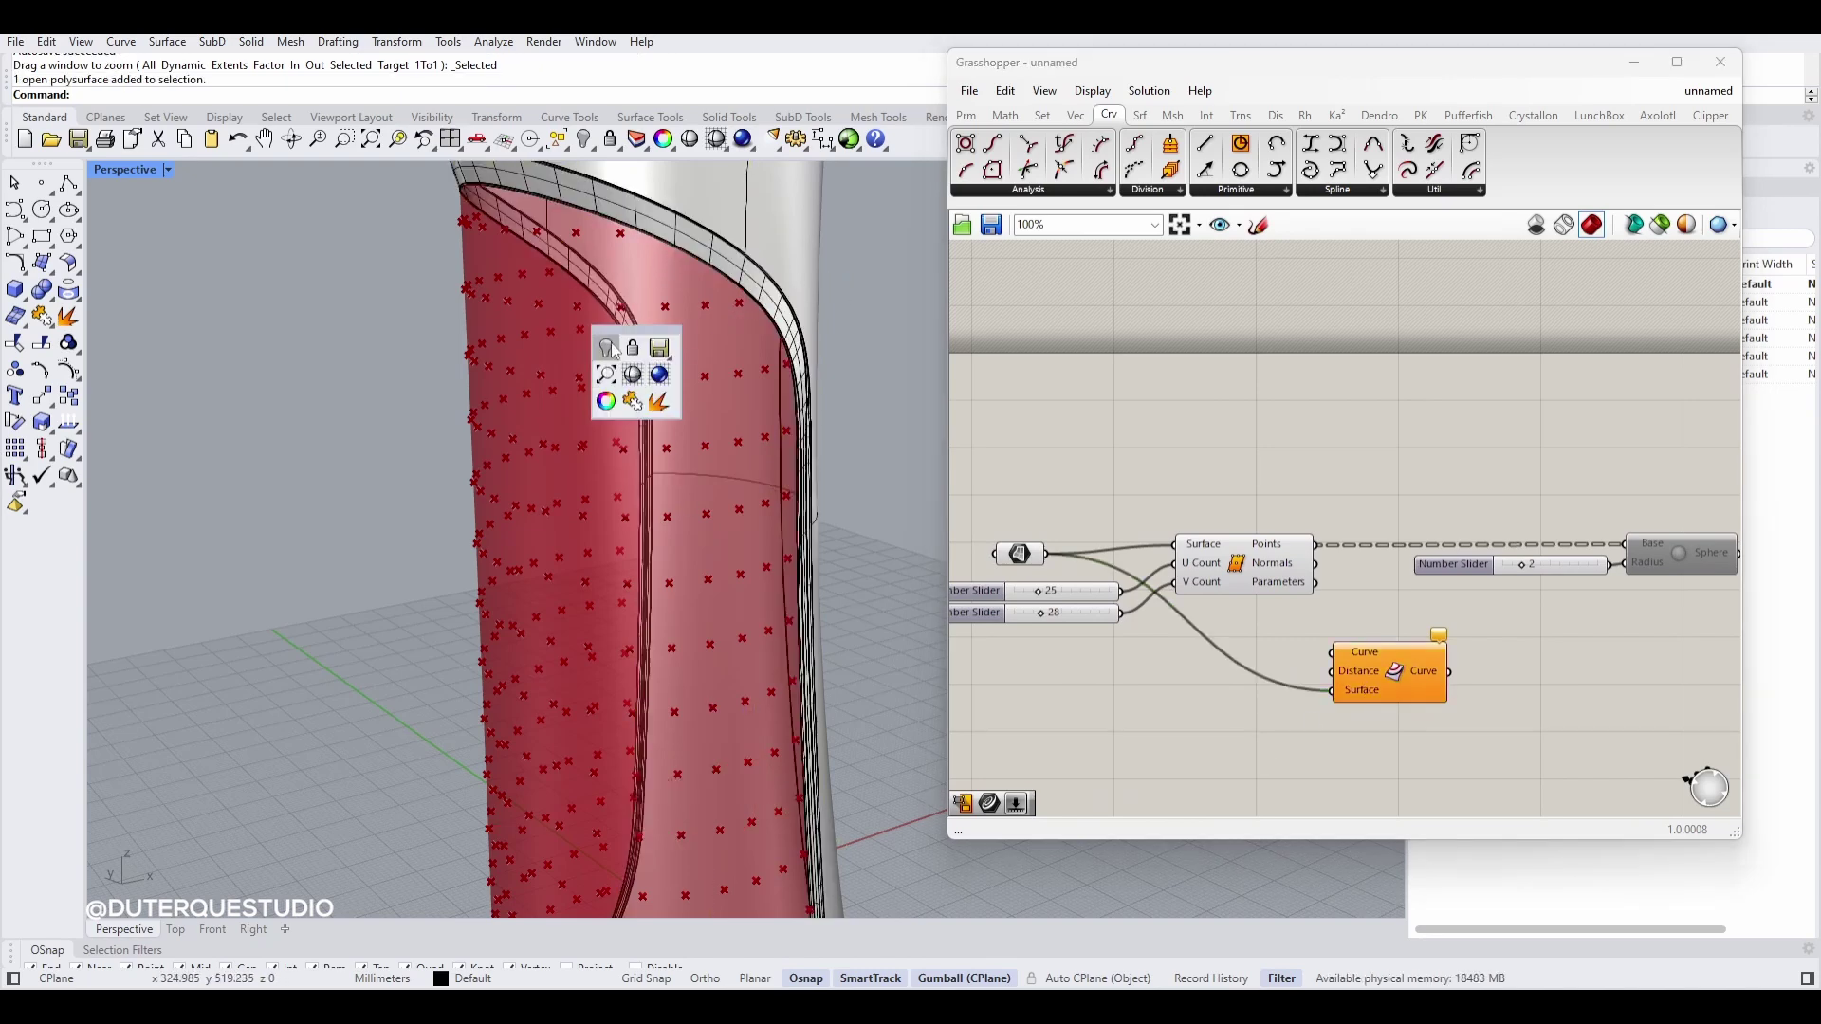
left_click(614, 356)
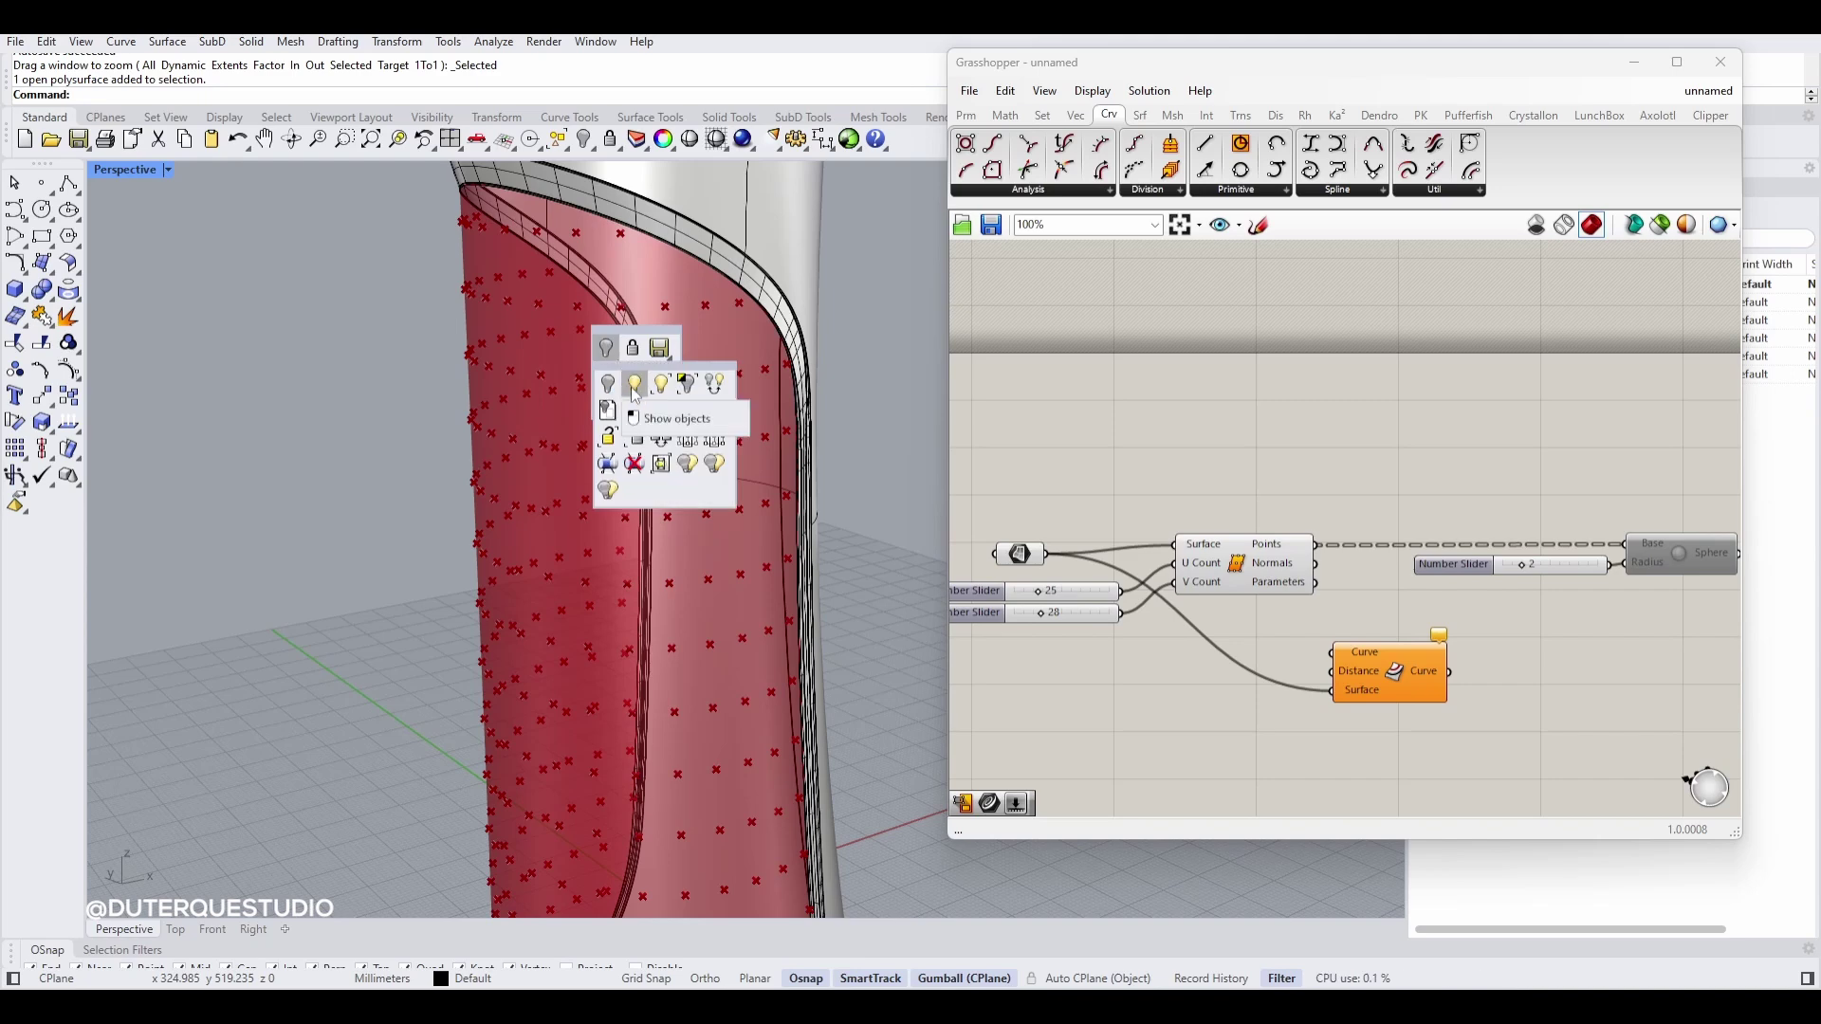
left_click(632, 385)
left_click(653, 316)
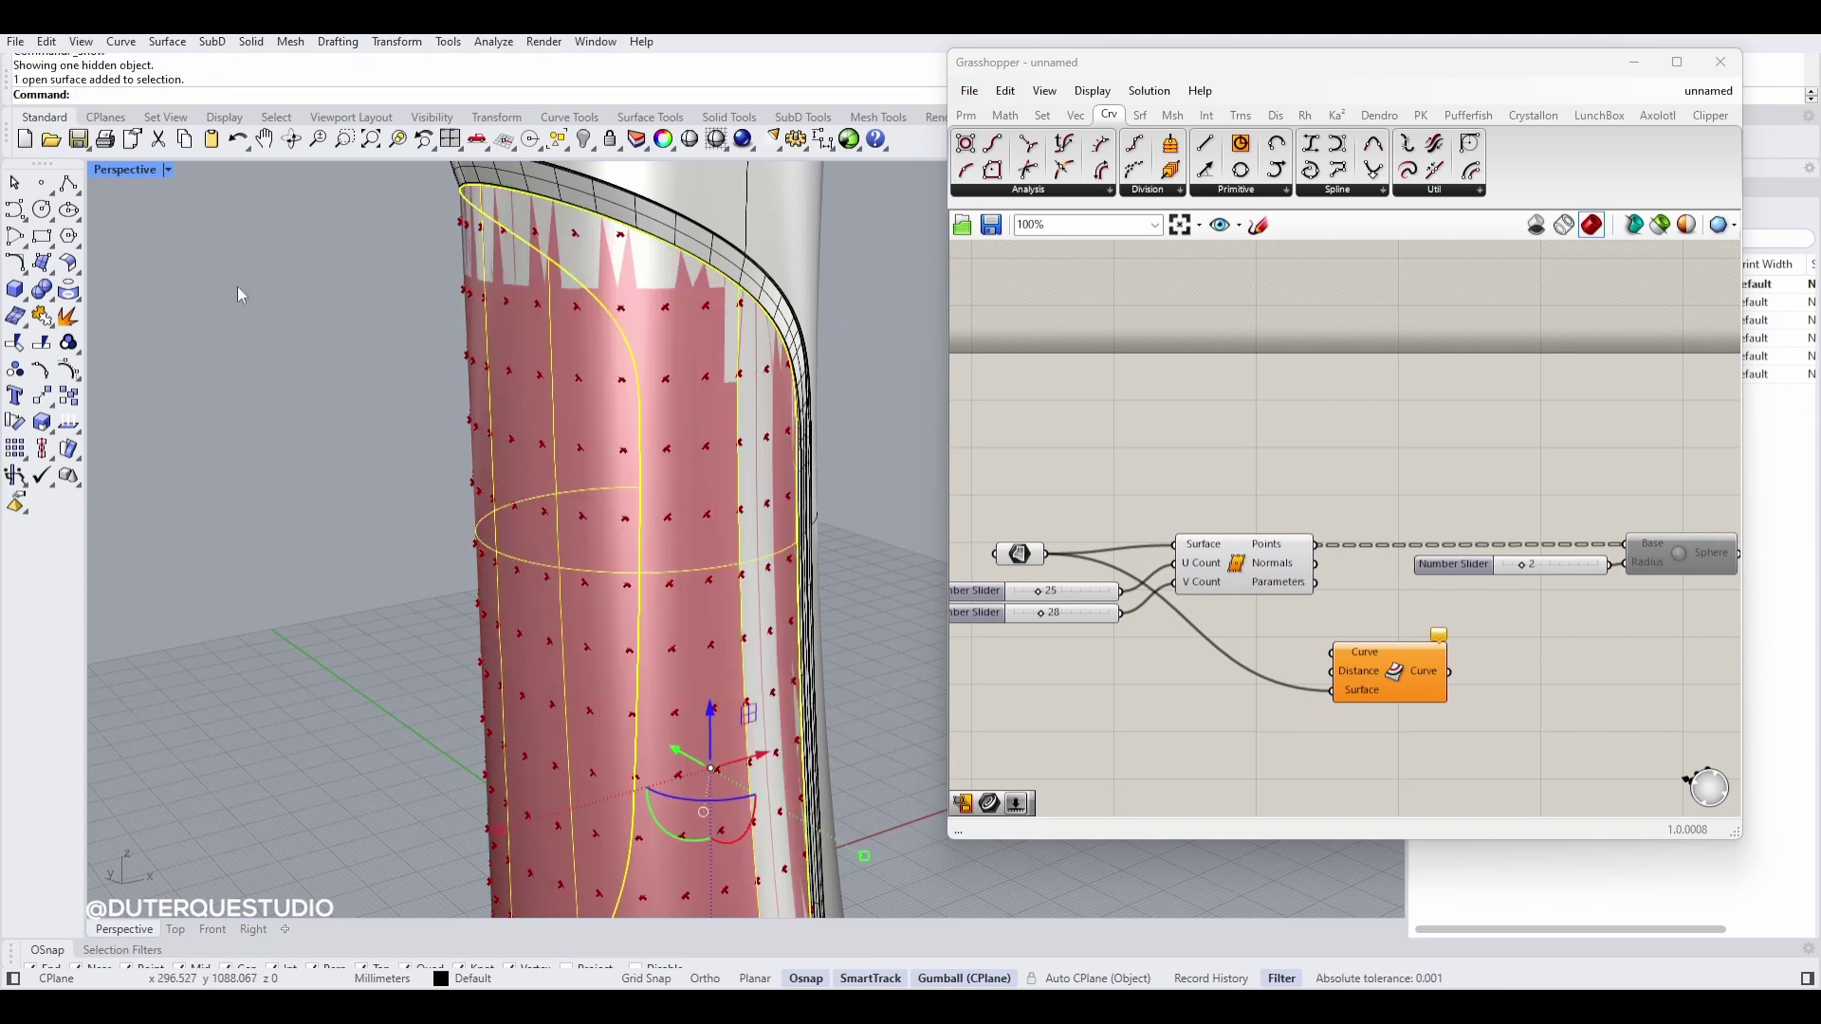
key("Escape")
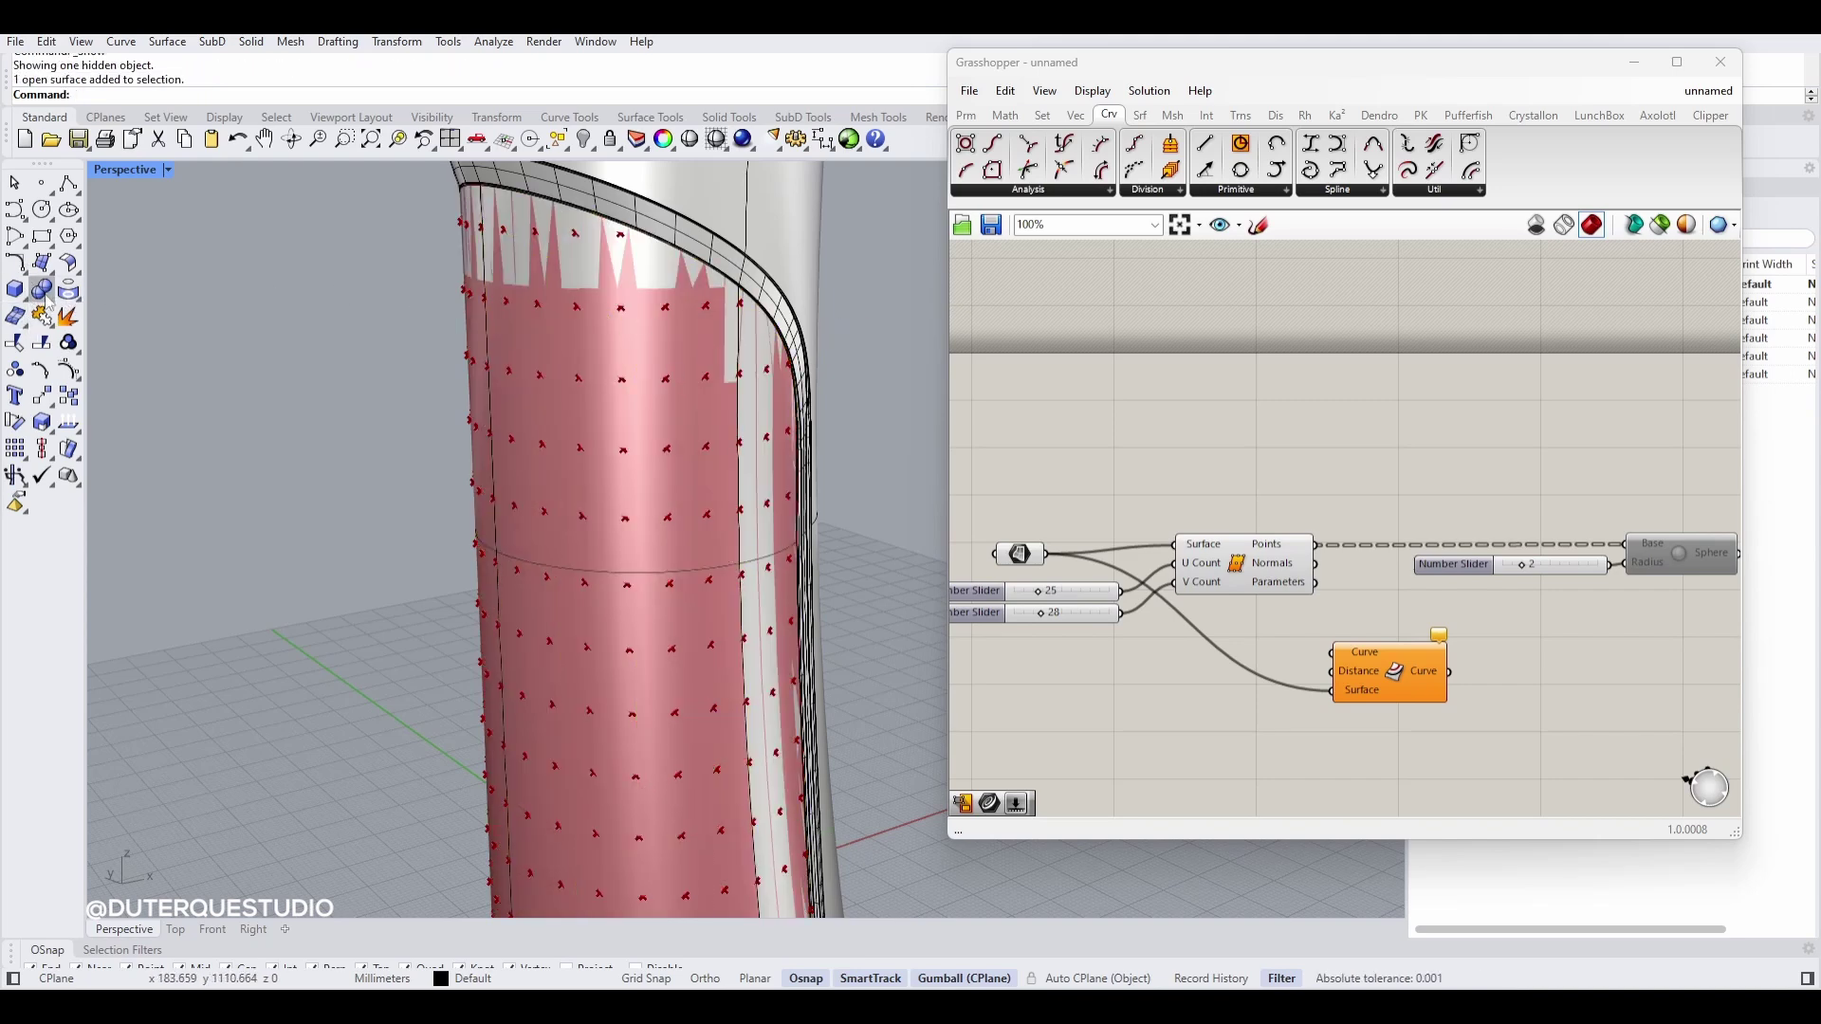
Step: Duplicate the border edge of the recessed surface as a curve
left_click(68, 289)
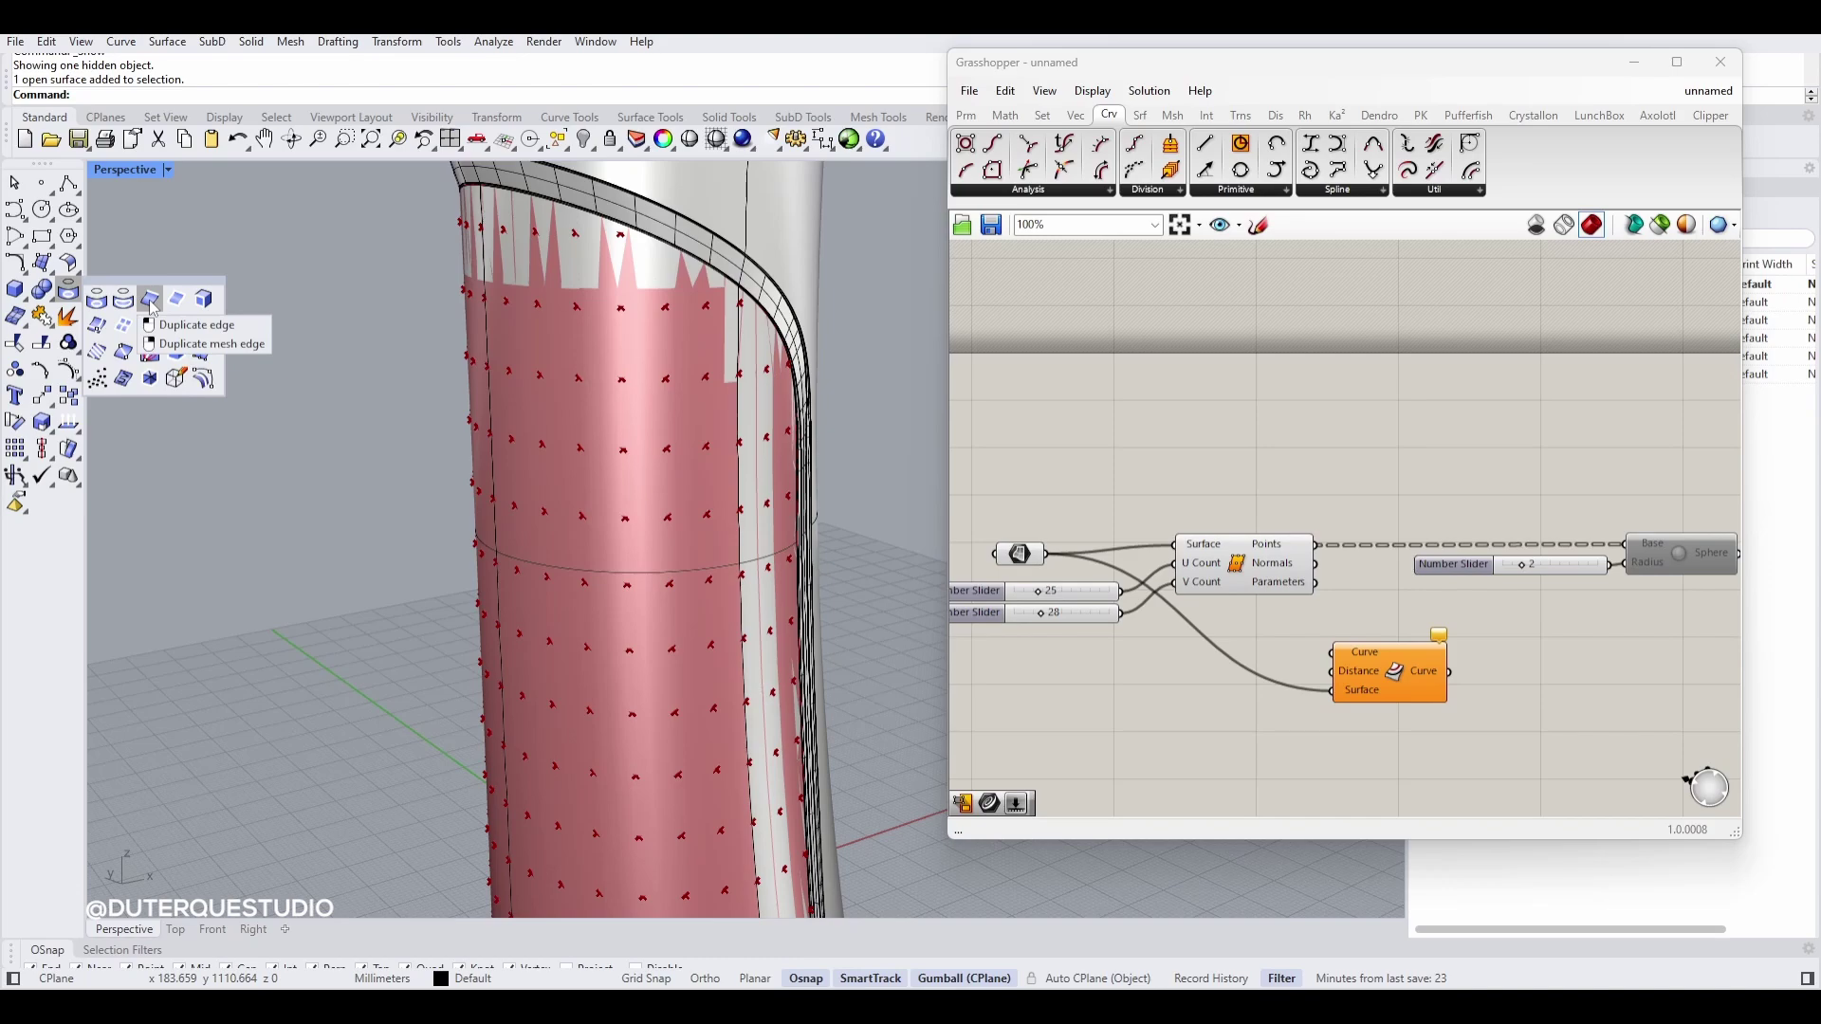
left_click(150, 301)
left_click(577, 210)
left_click(635, 275)
right_click_drag(685, 512, 641, 482)
right_click(544, 326)
Step: Reference the duplicated edge in a new Curve parameter and connect it to the offset component's Curve input
right_click(1163, 726)
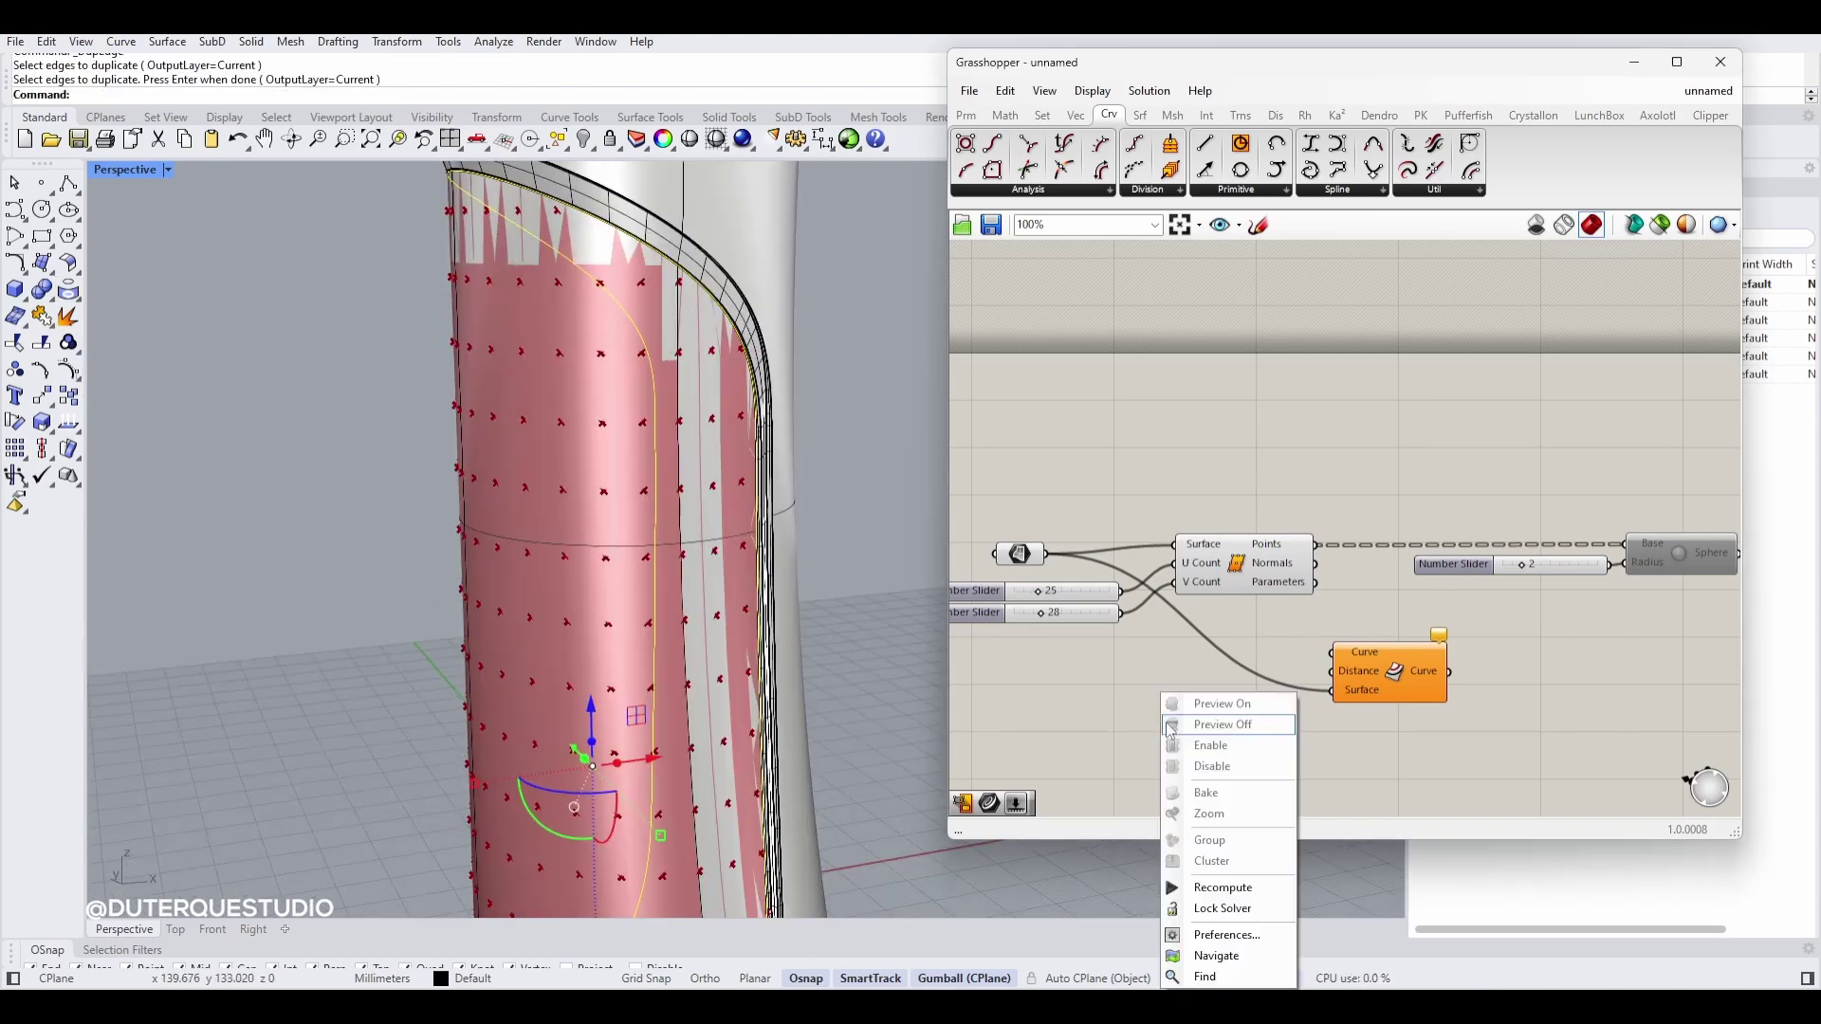
left_click(1108, 720)
double_click(1108, 720)
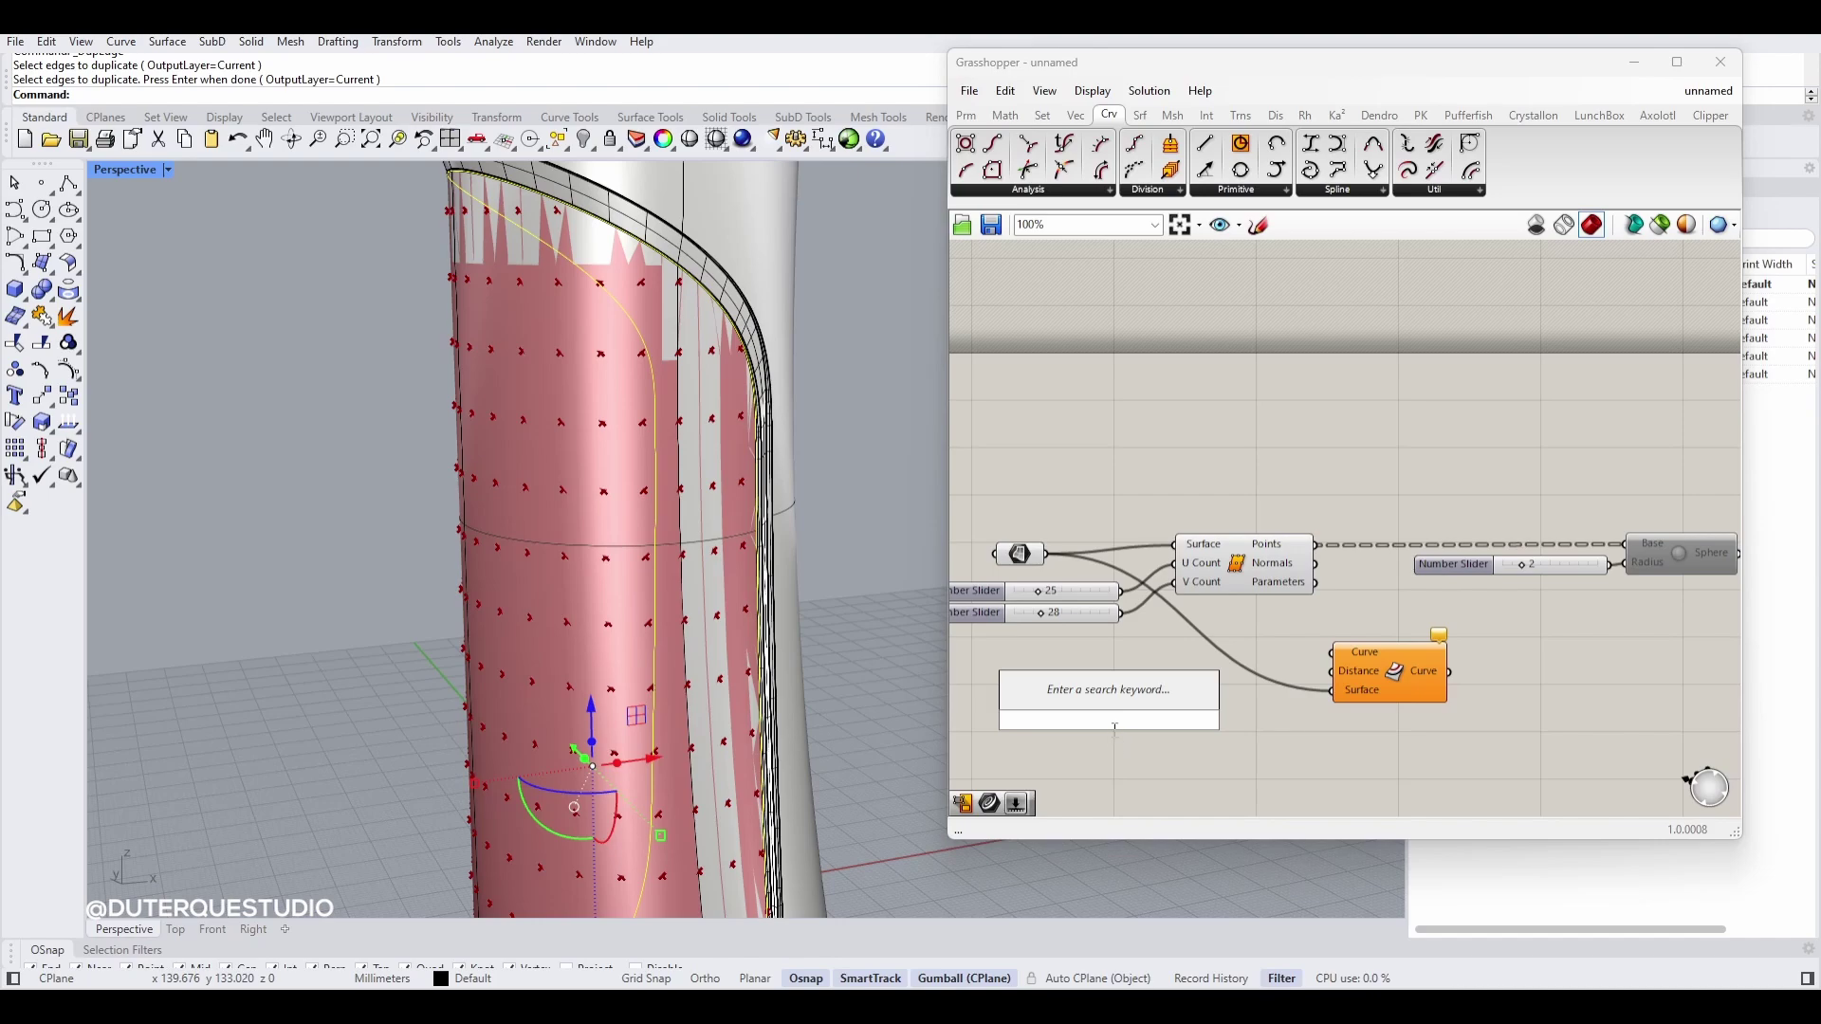
type("crv")
left_click(1110, 698)
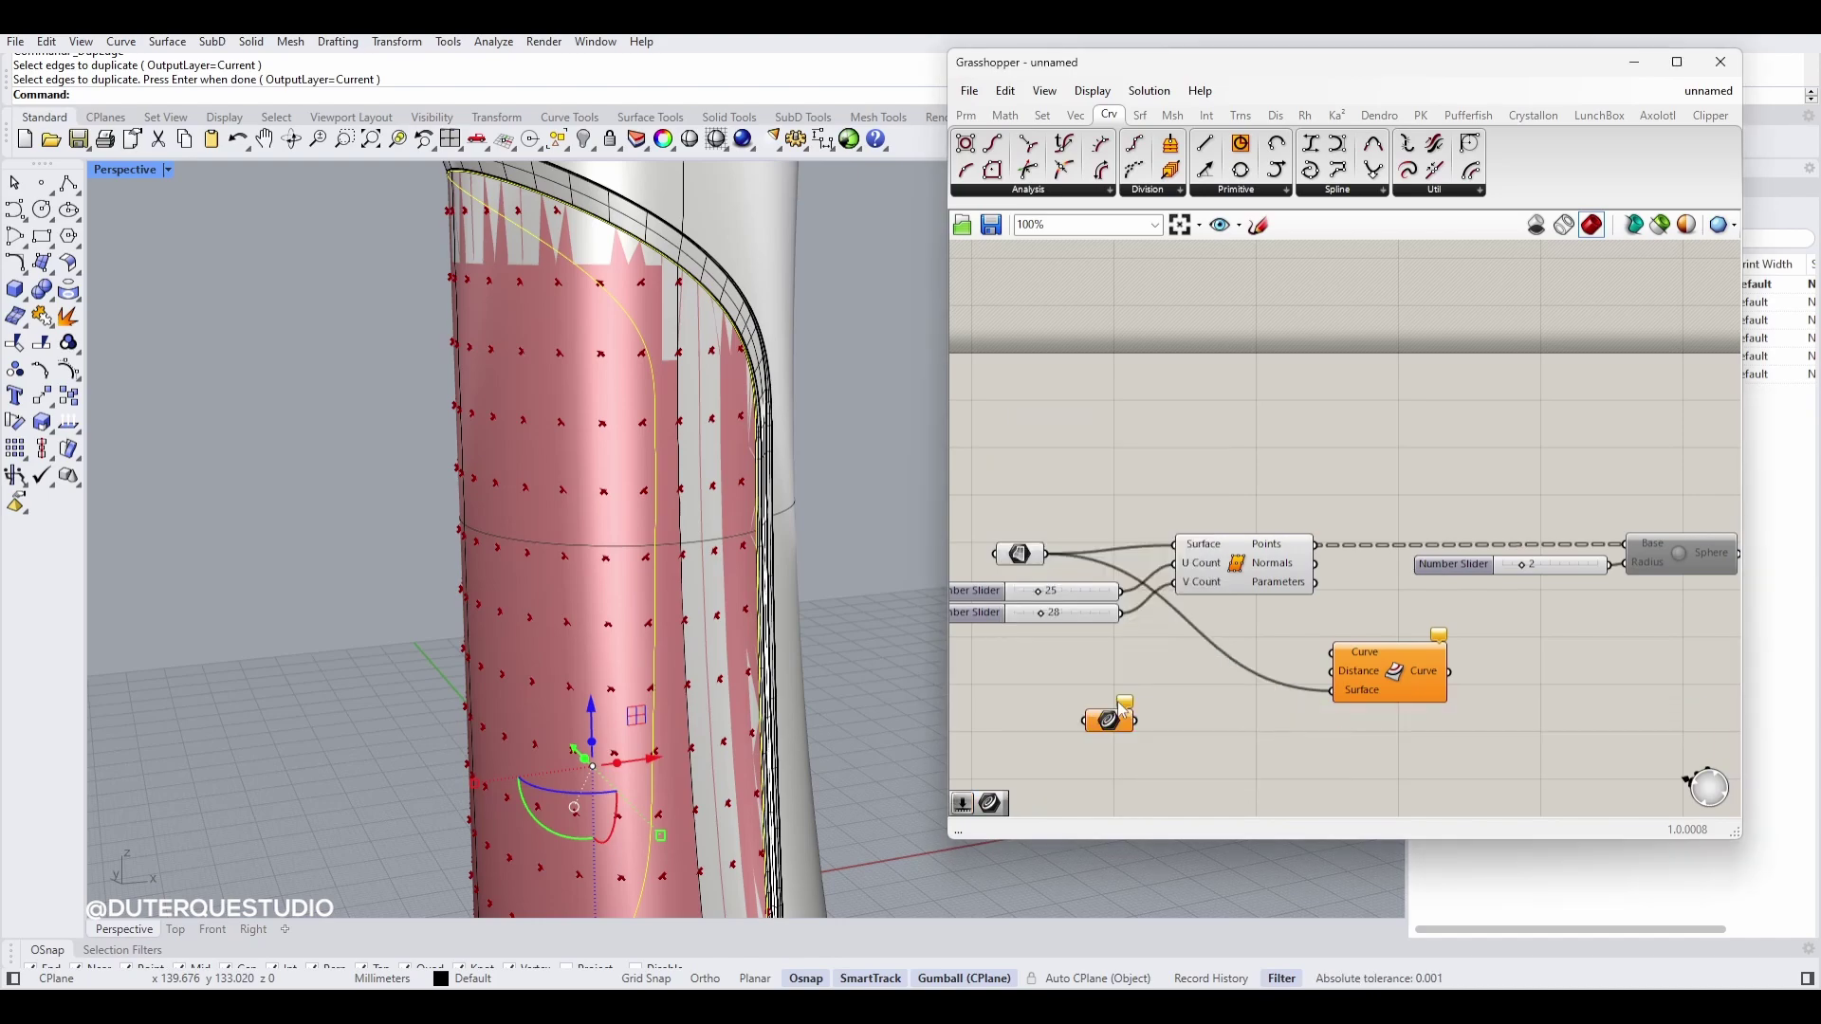
right_click(1108, 720)
left_click(1244, 862)
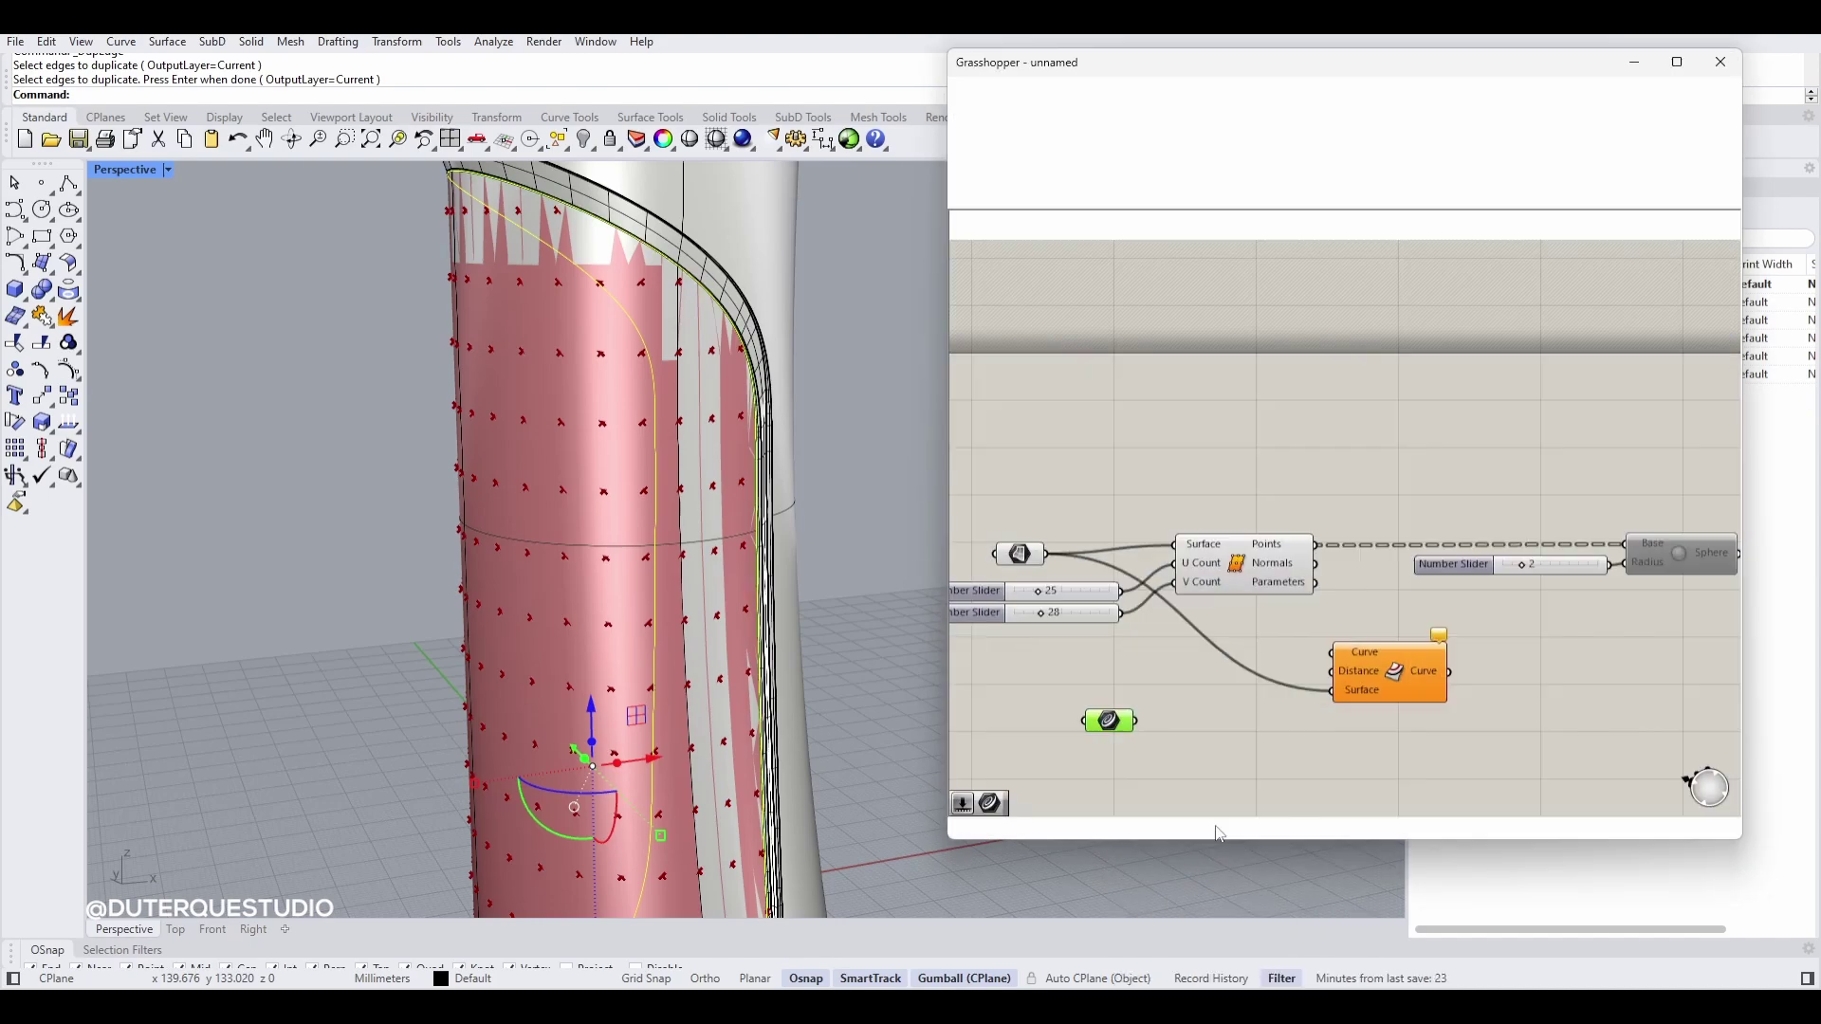
left_click_drag(1118, 723, 1375, 677)
Step: Add a number slider with the value 3, connect it to the offset component's Distance input and place it below the Curve parameter
double_click(1250, 712)
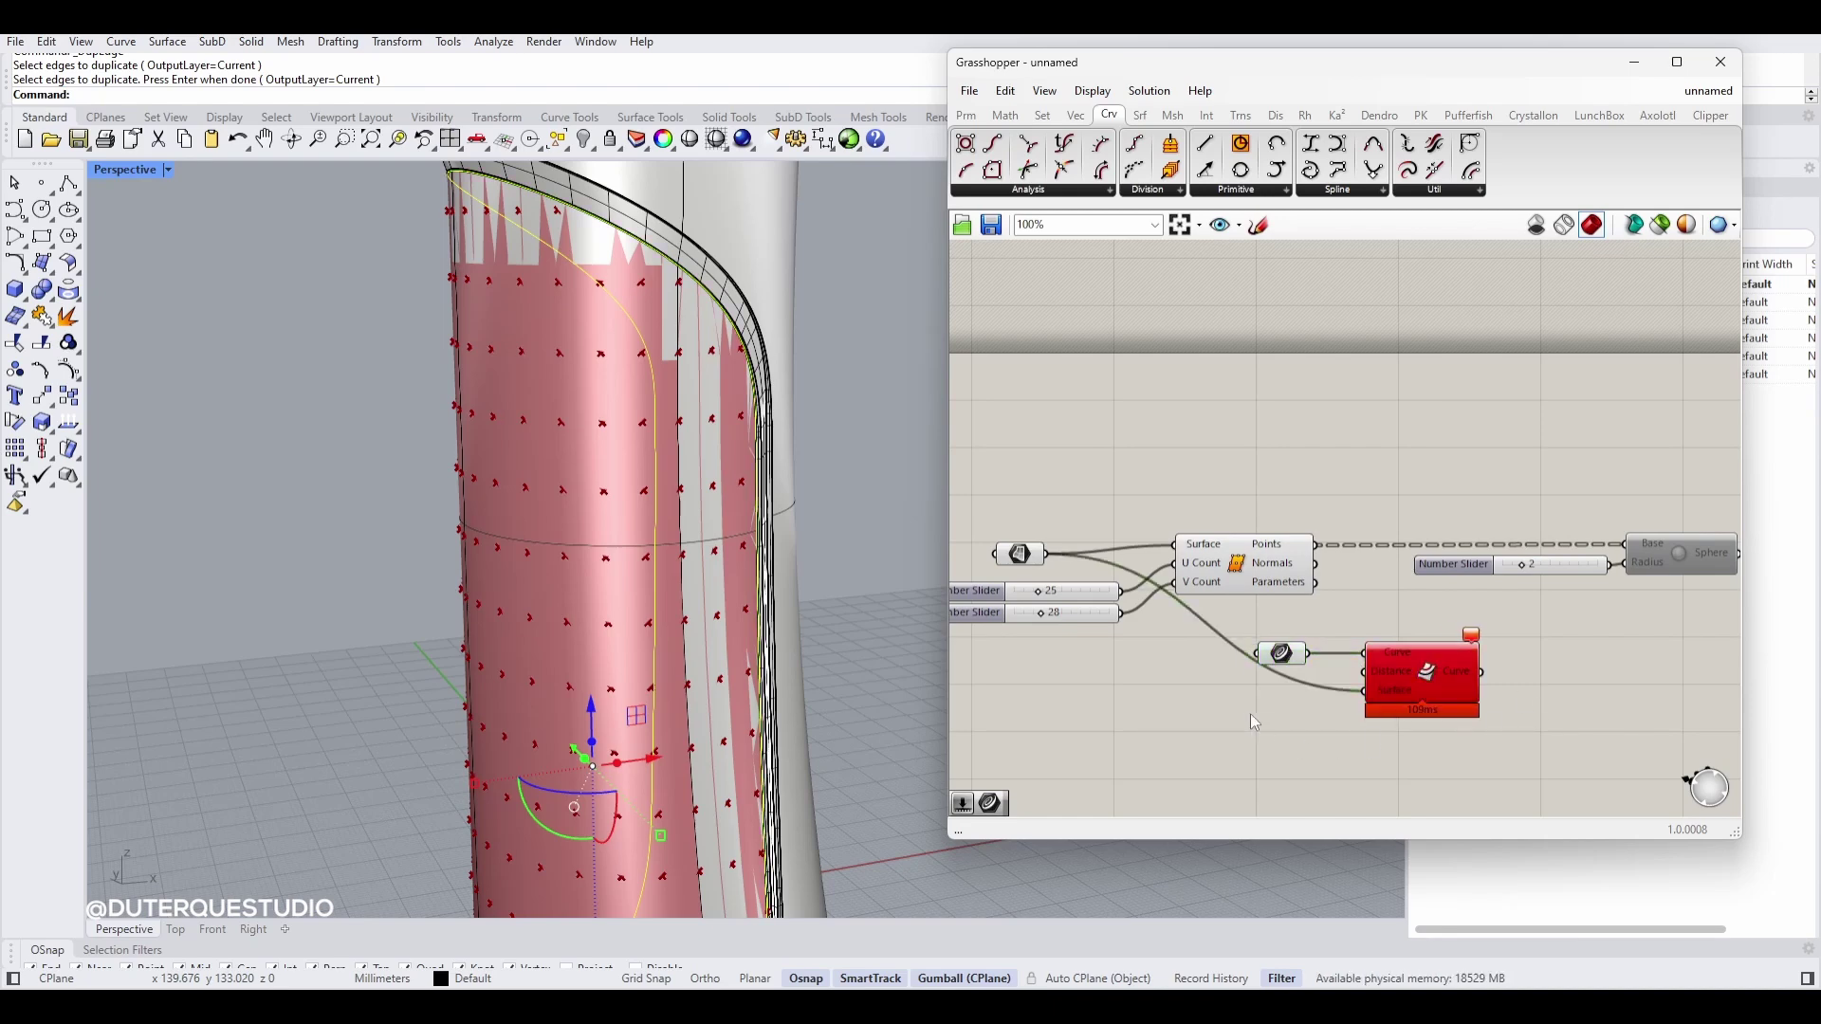
scroll(766, 538, "down", 2)
scroll(742, 445, "up", 2)
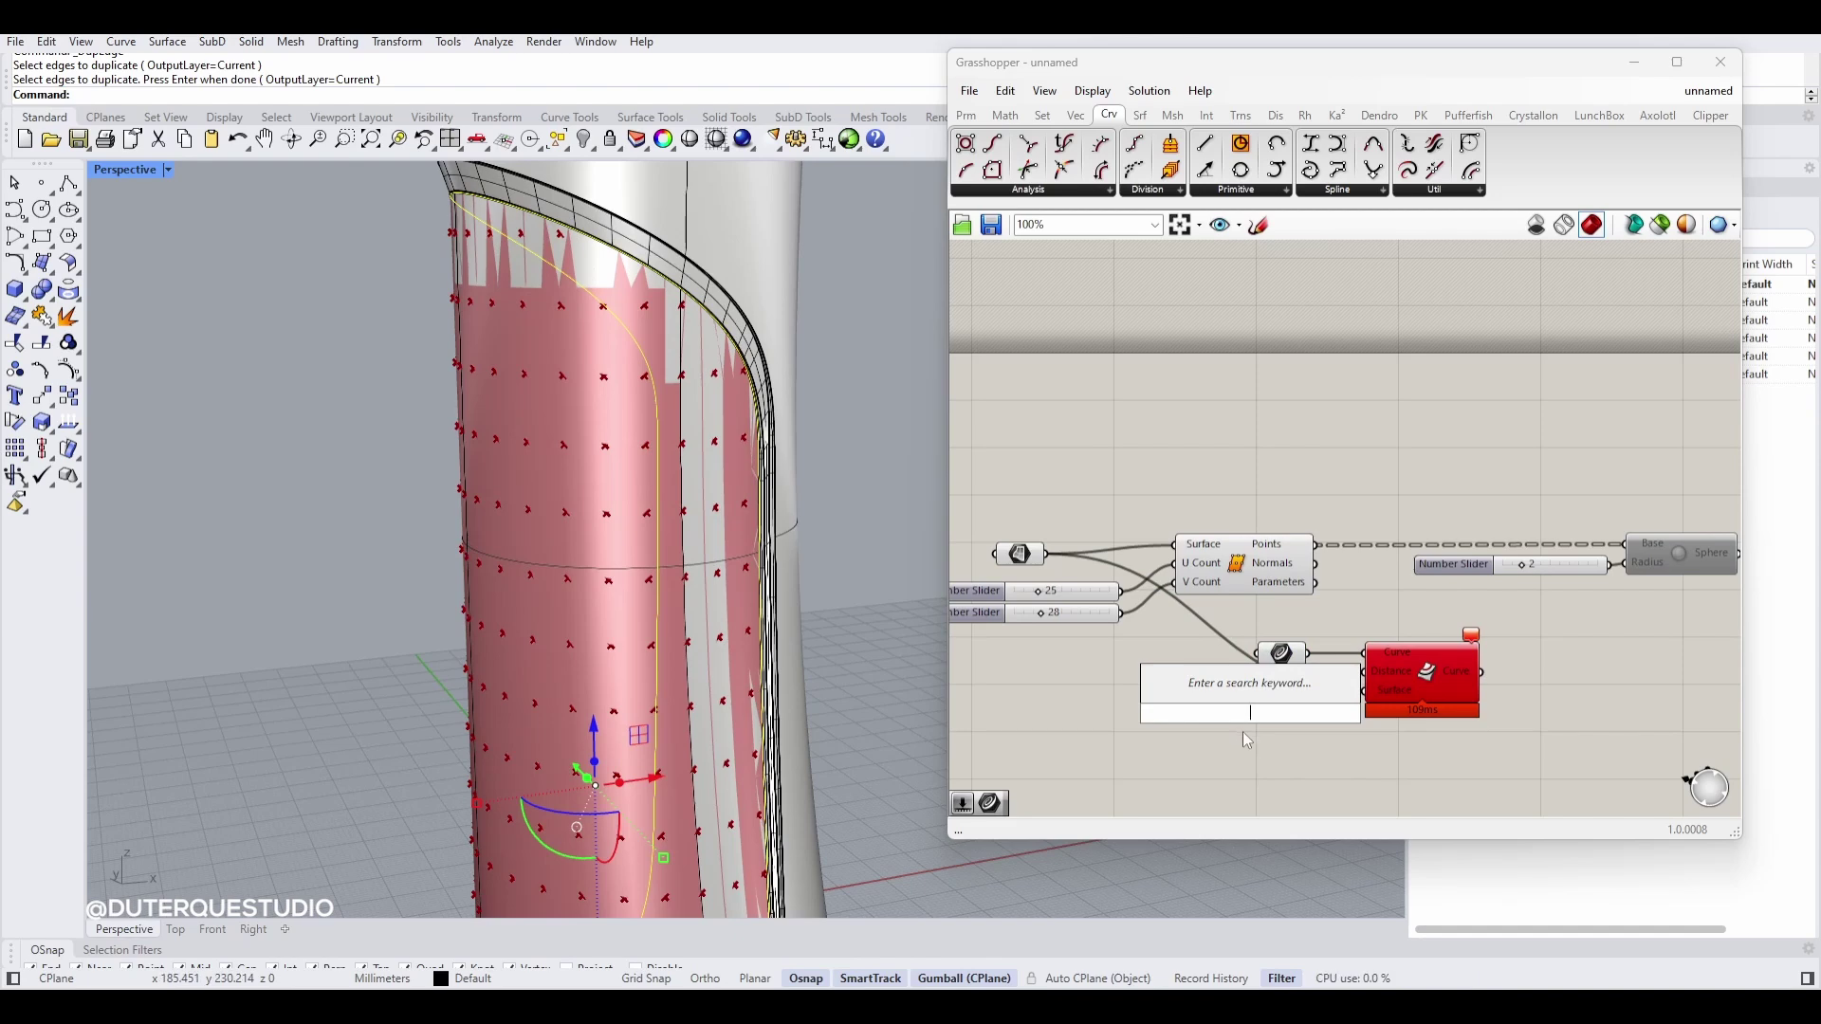
type("3")
key("Return")
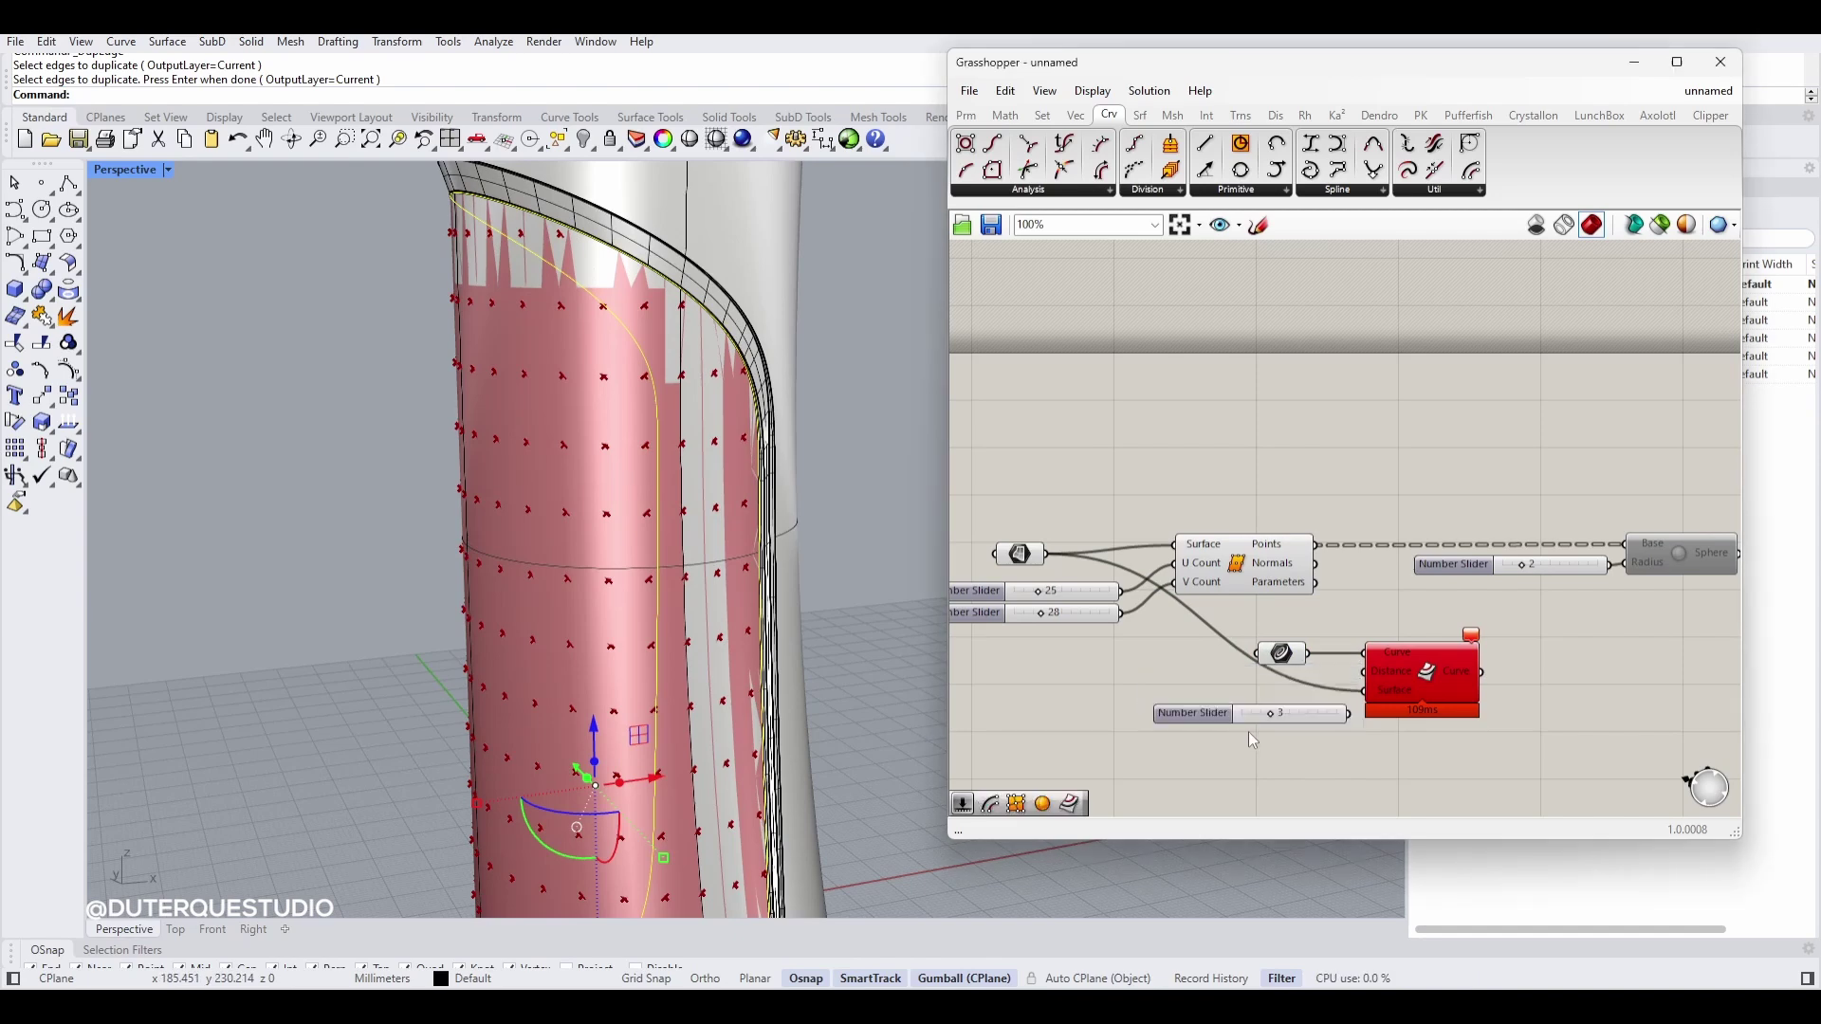
left_click_drag(1222, 718, 1213, 718)
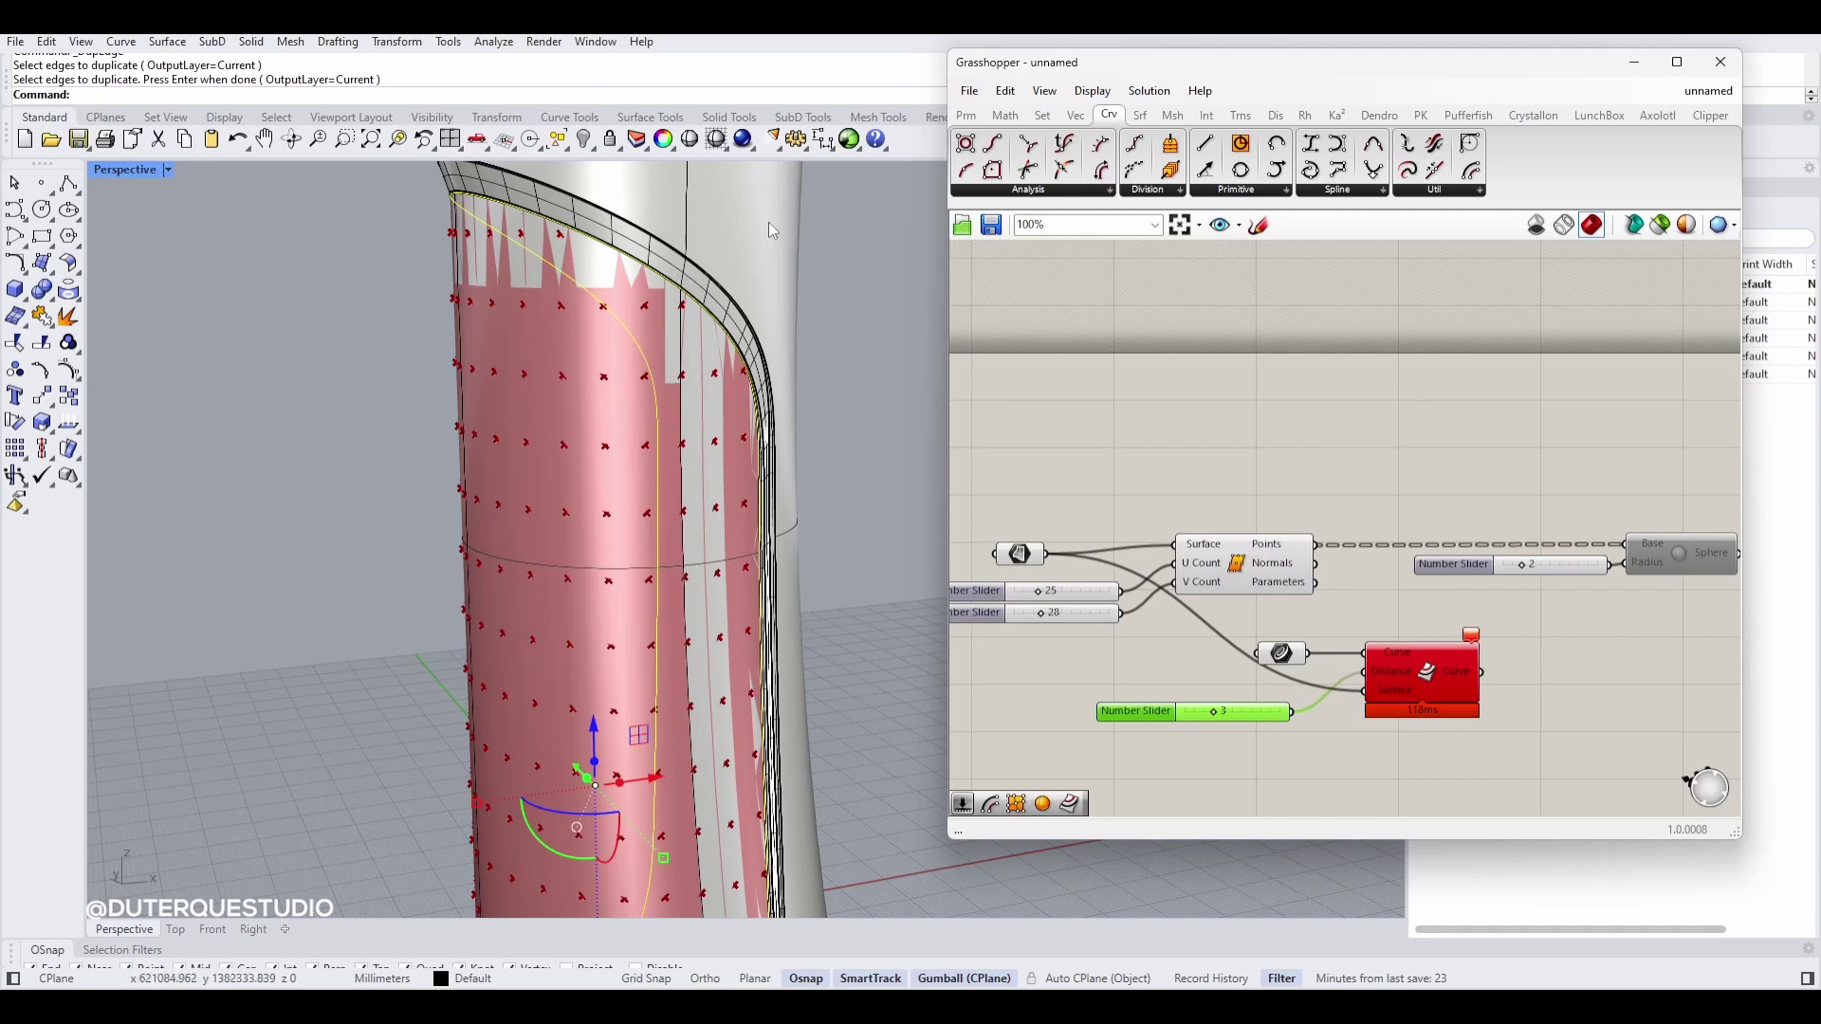
left_click(771, 306)
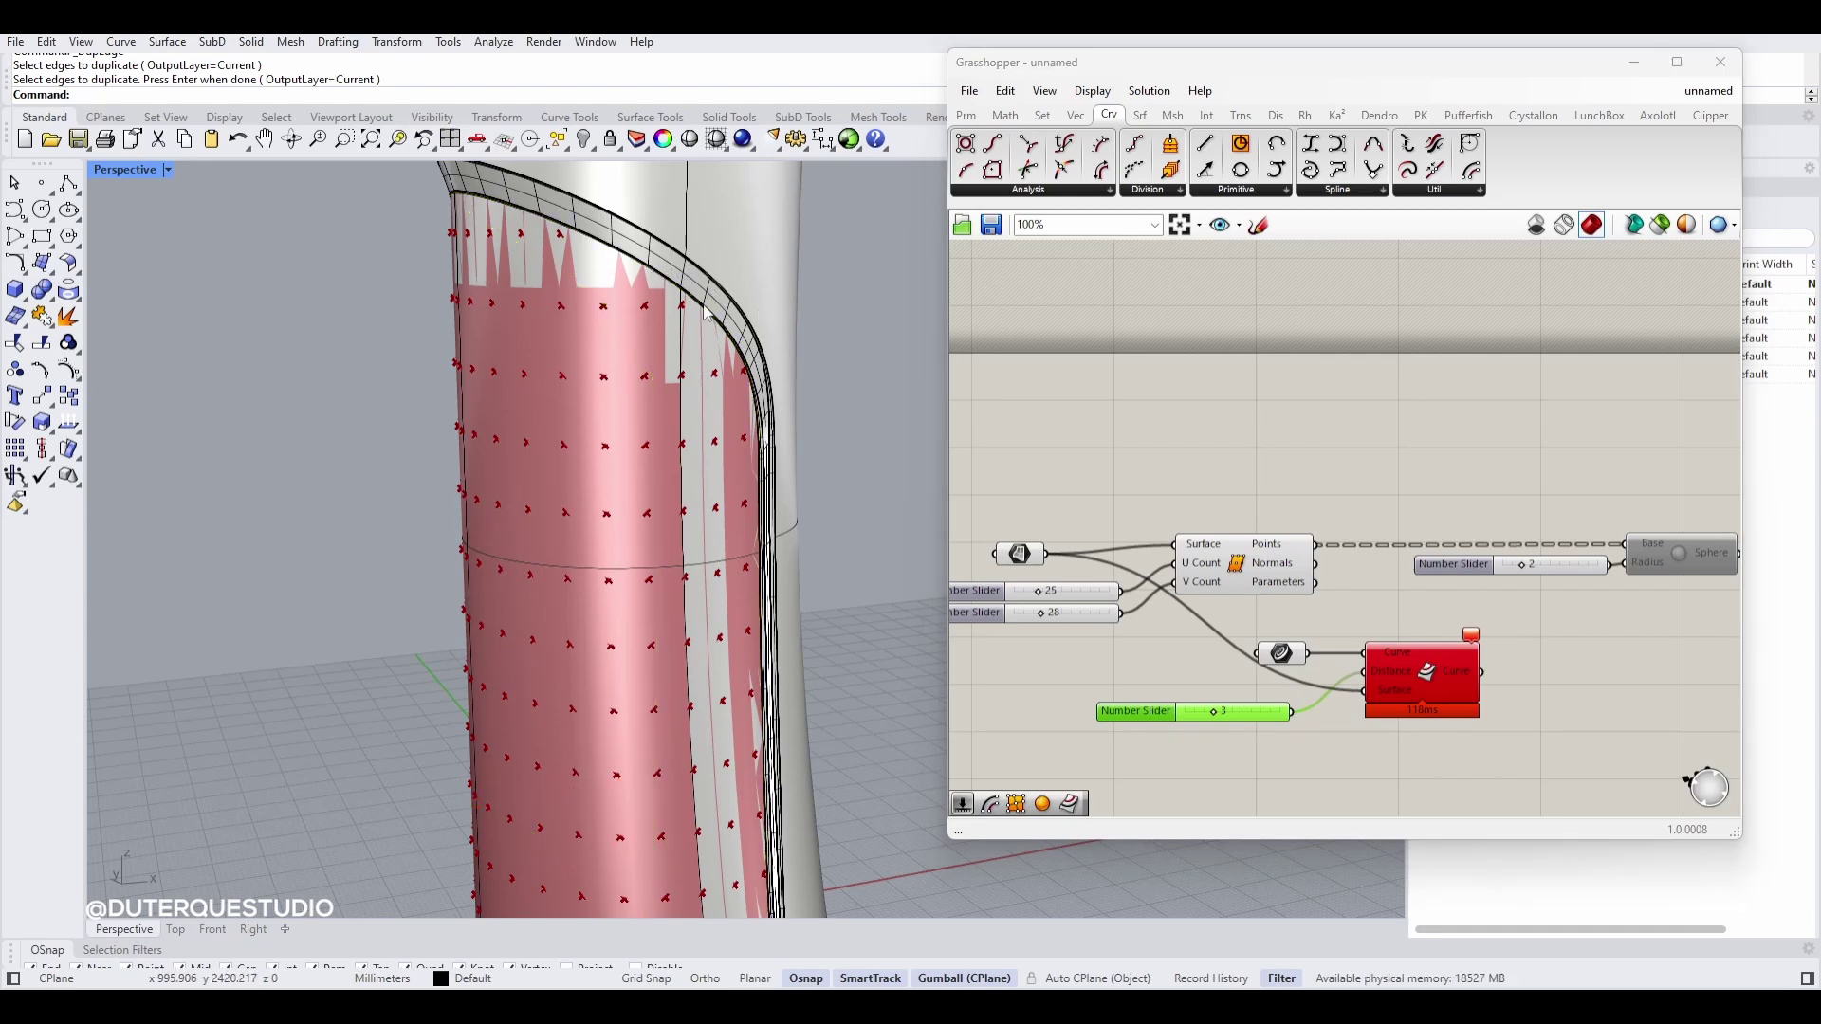
left_click(1173, 737)
left_click(1173, 737)
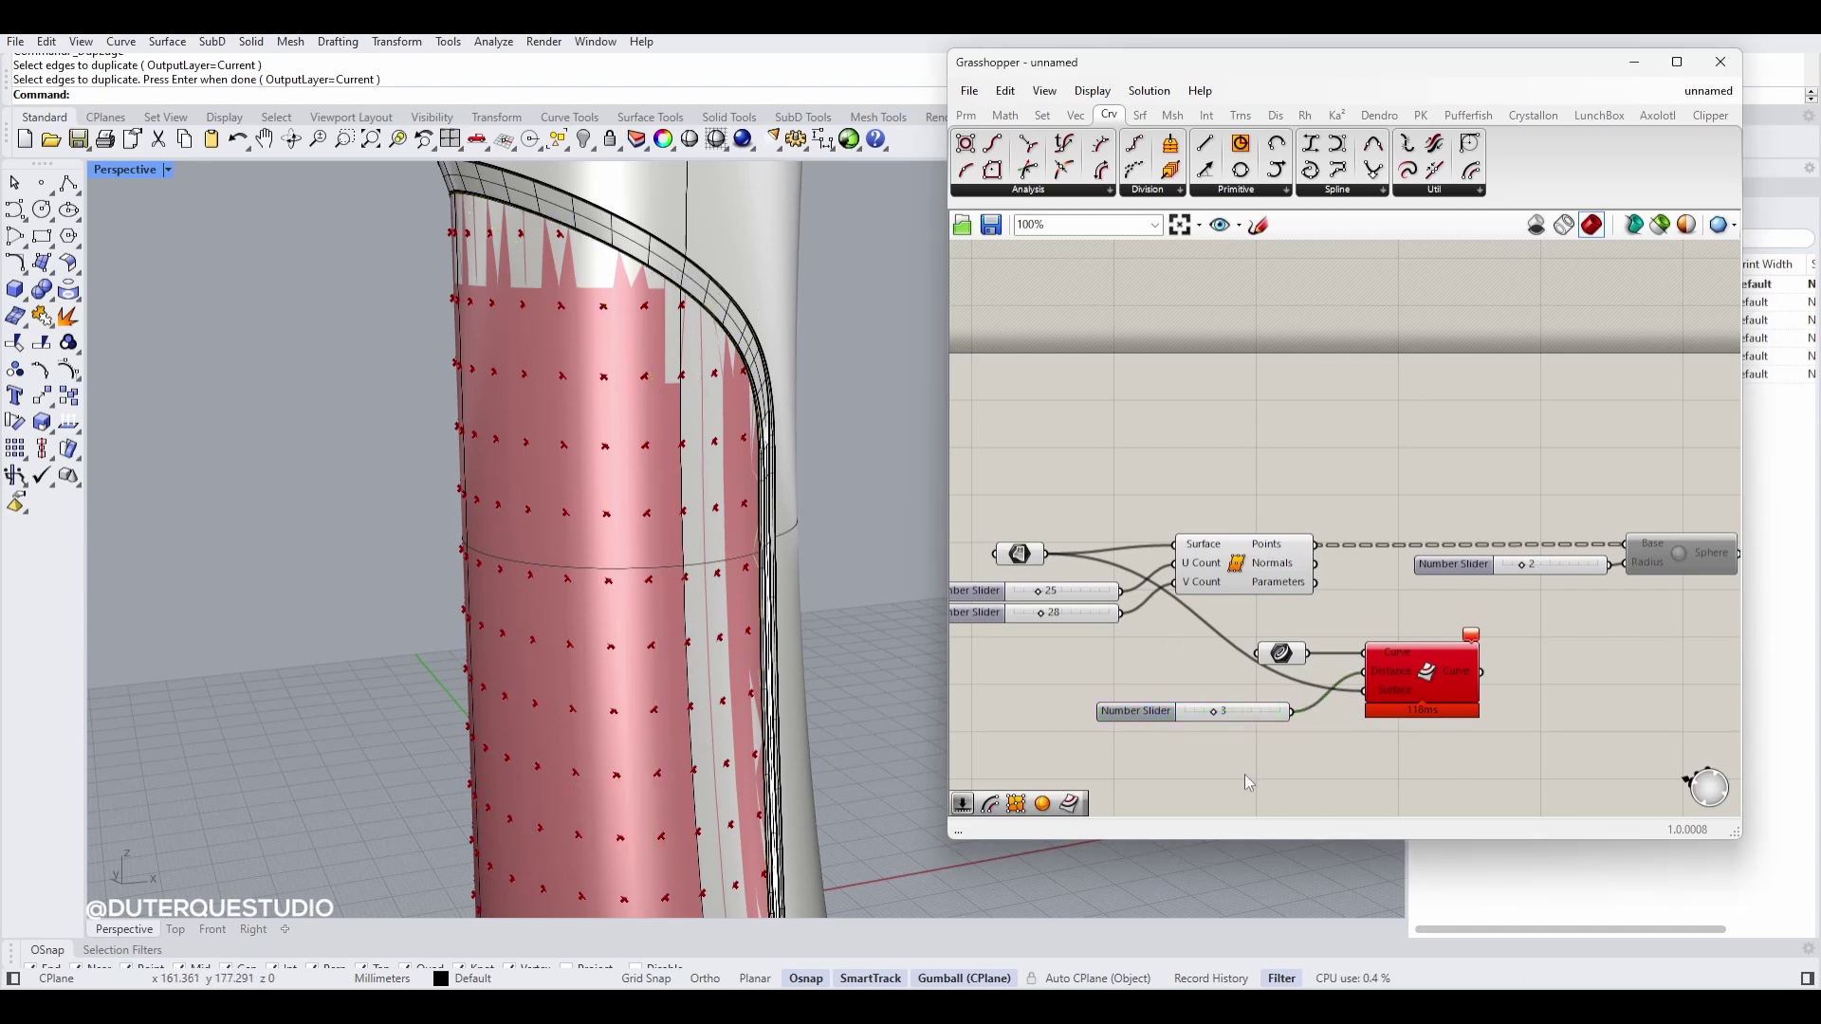
left_click_drag(1258, 716, 1270, 703)
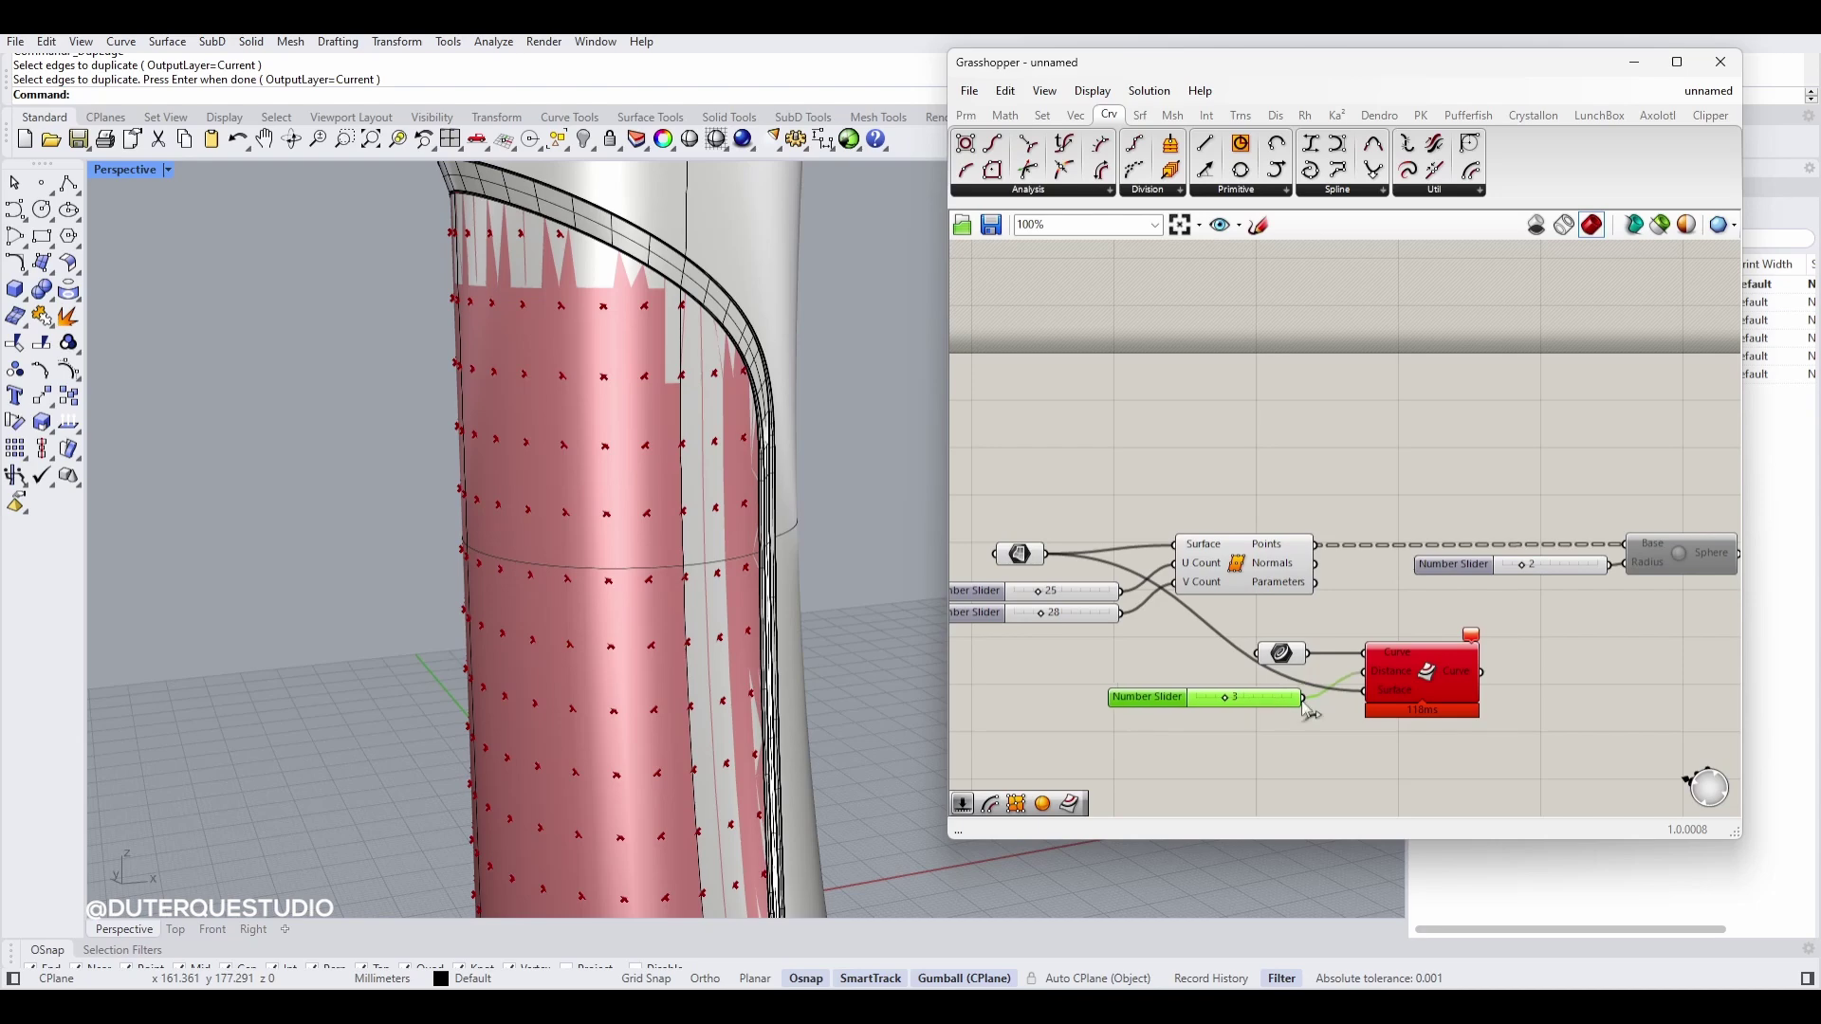
Step: Set the expression -x on the offset component's Distance input and commit it
right_click(1375, 669)
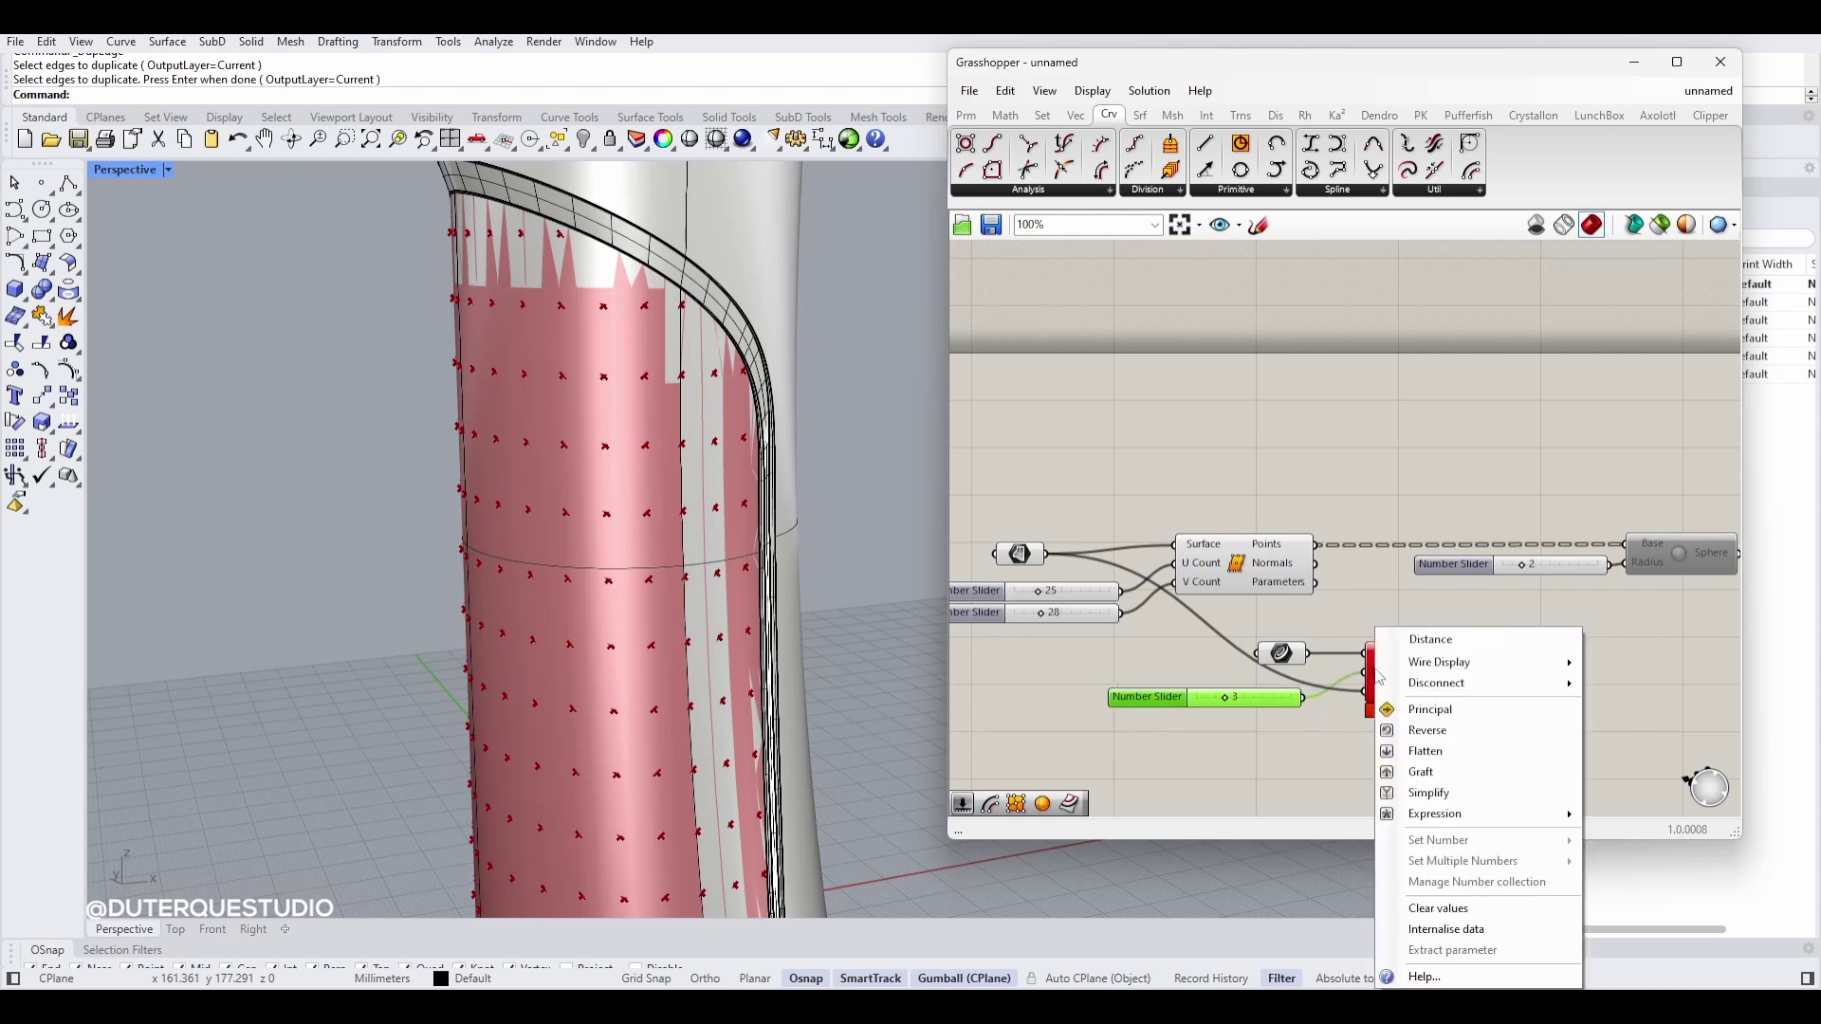
mouse_move(1418, 819)
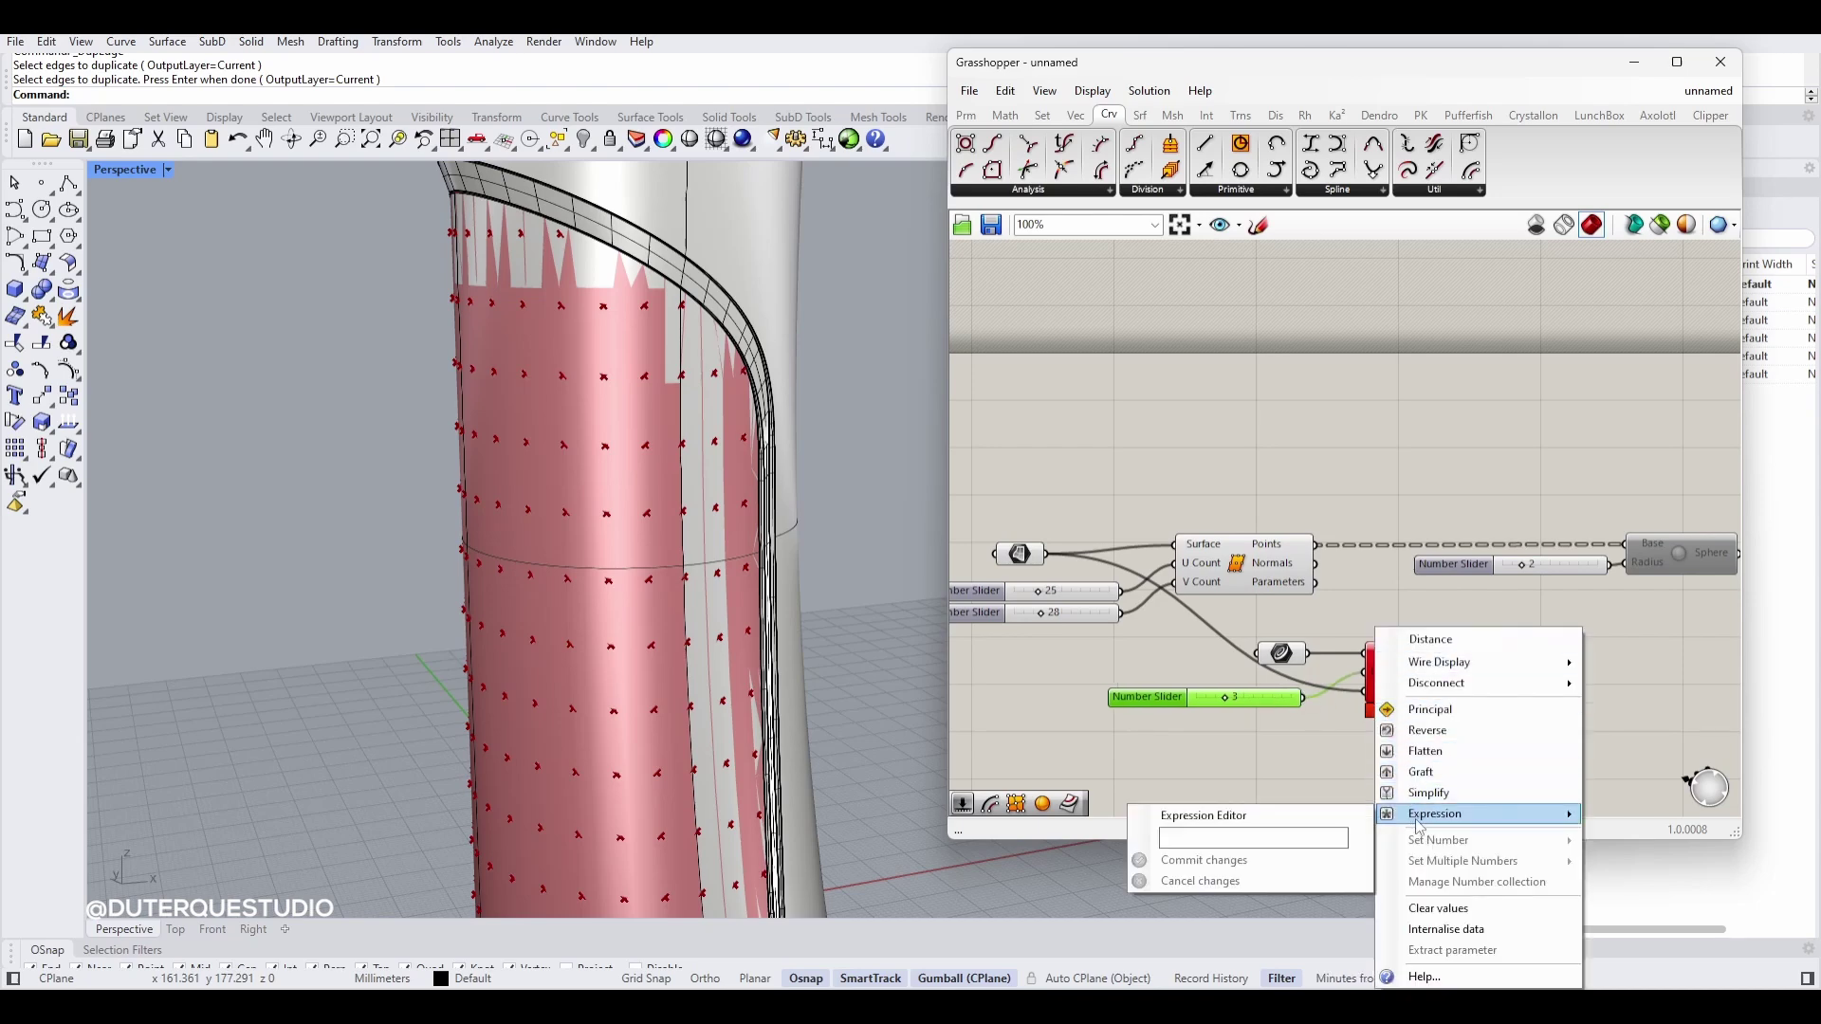
left_click(1313, 840)
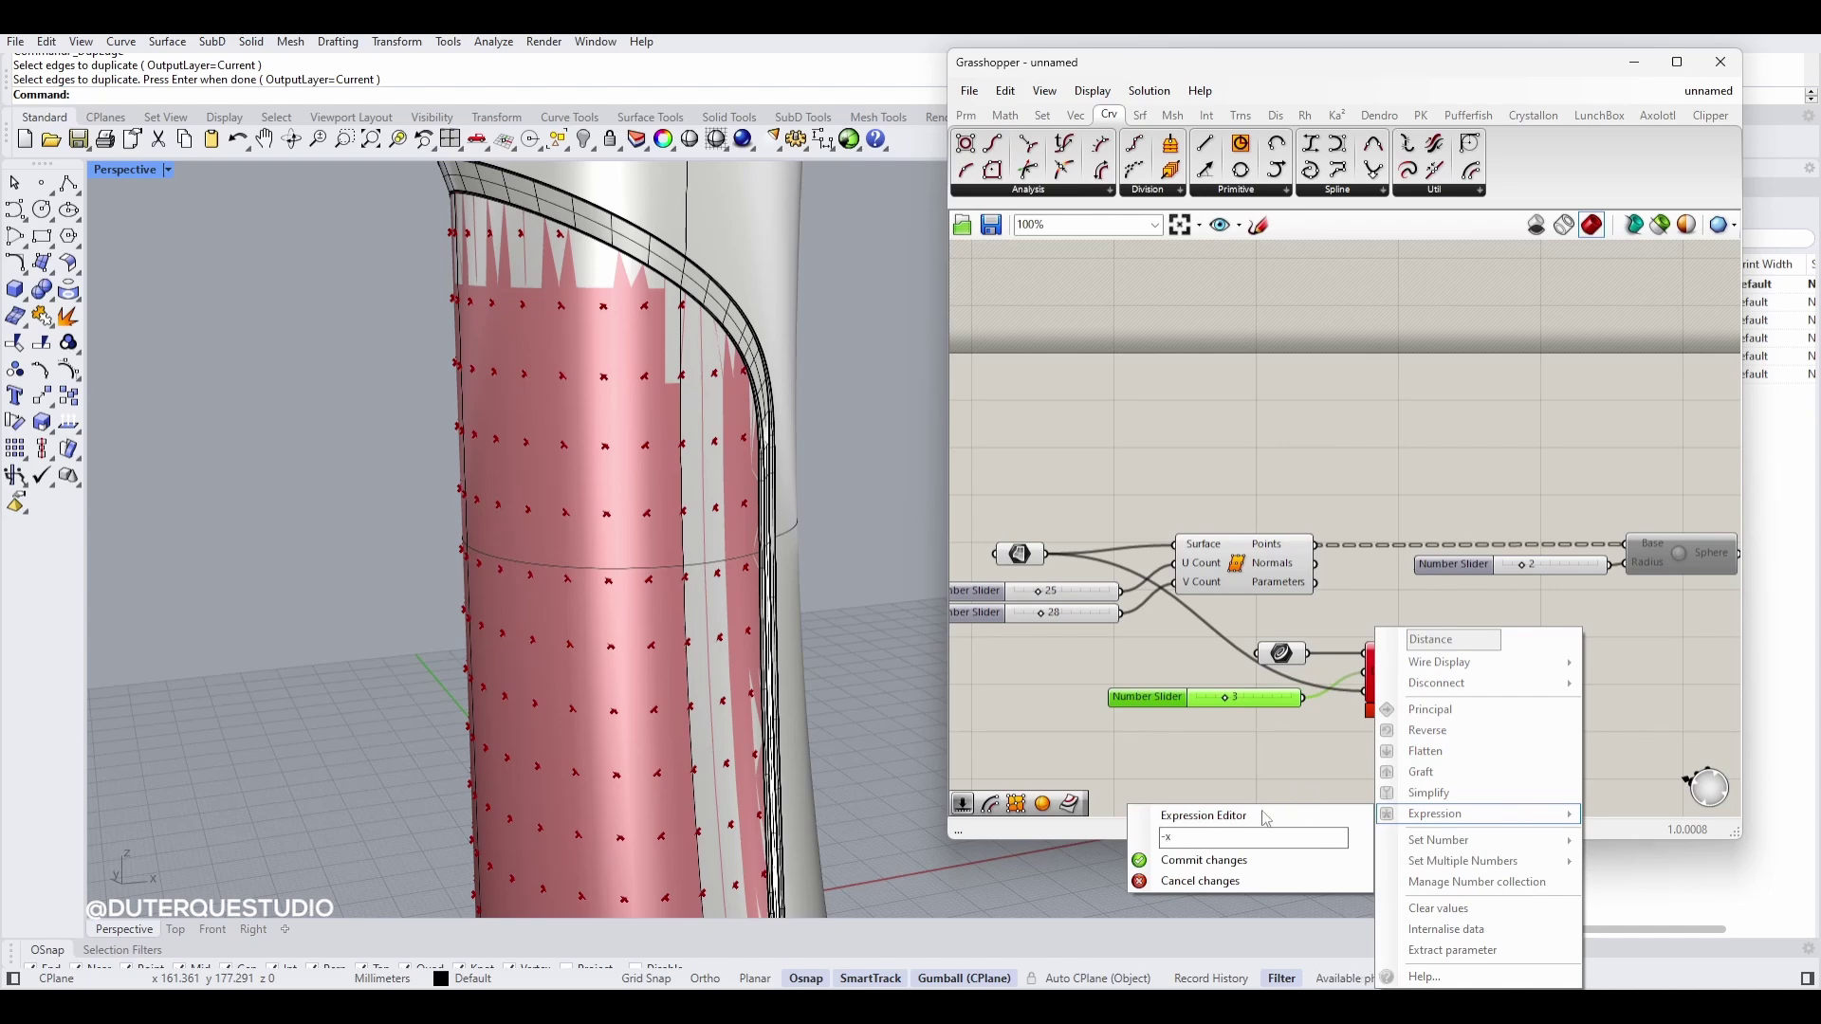
left_click(1231, 856)
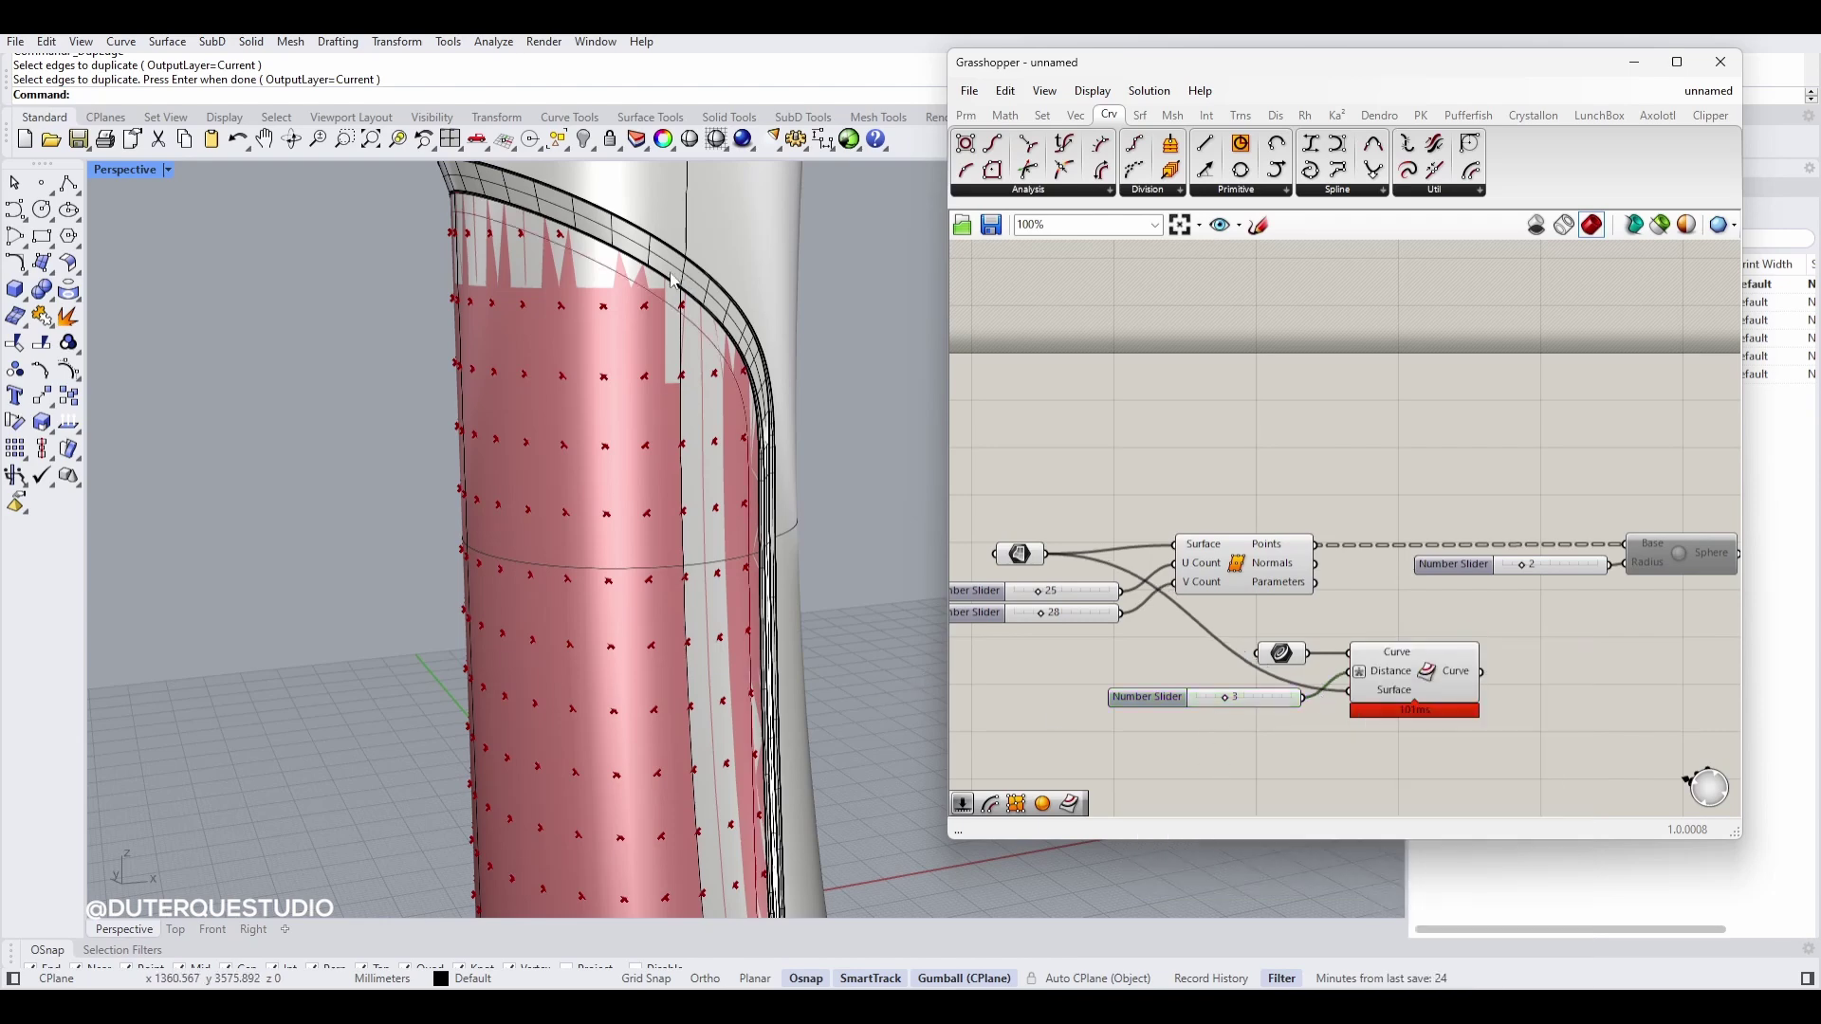
Step: Set the offset distance slider to 4 and select the offset component to highlight the inset curve in the model
mouse_move(1225, 700)
left_mouse_down()
mouse_move(1271, 703)
mouse_move(1227, 700)
mouse_move(1245, 703)
left_mouse_up()
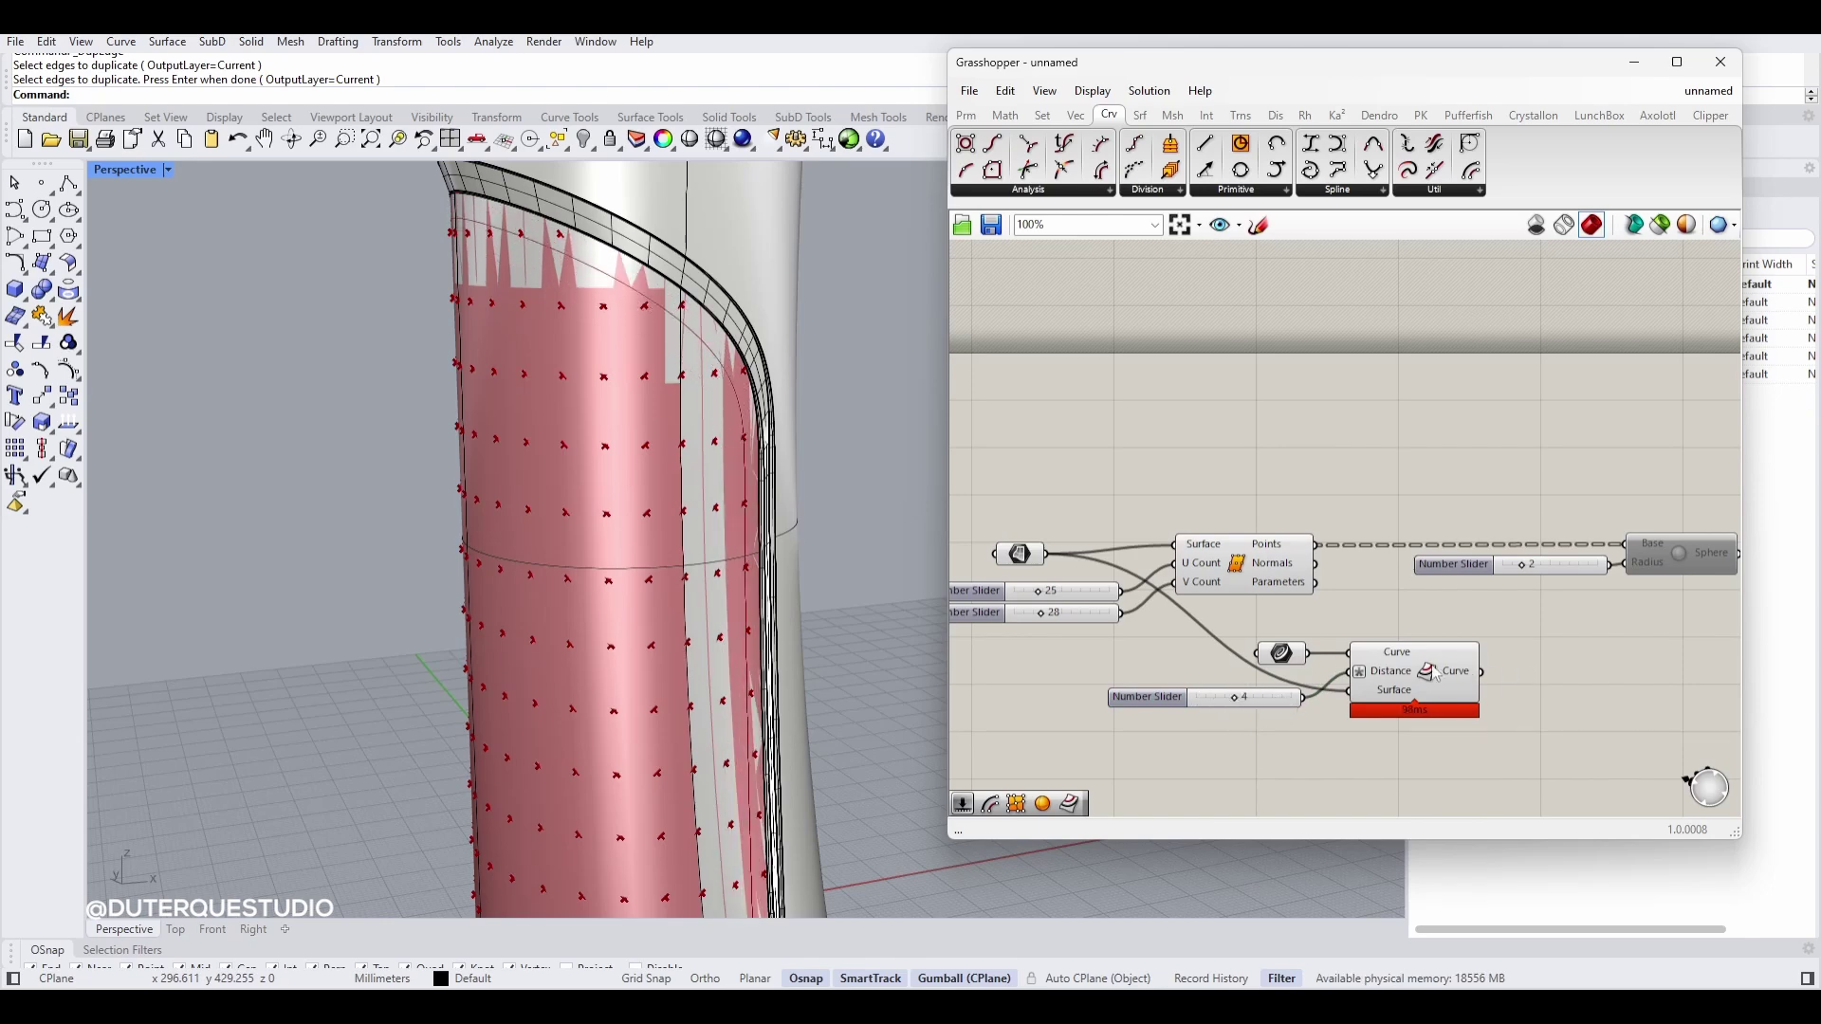
right_click_drag(1523, 678, 1413, 692)
left_click(1394, 679)
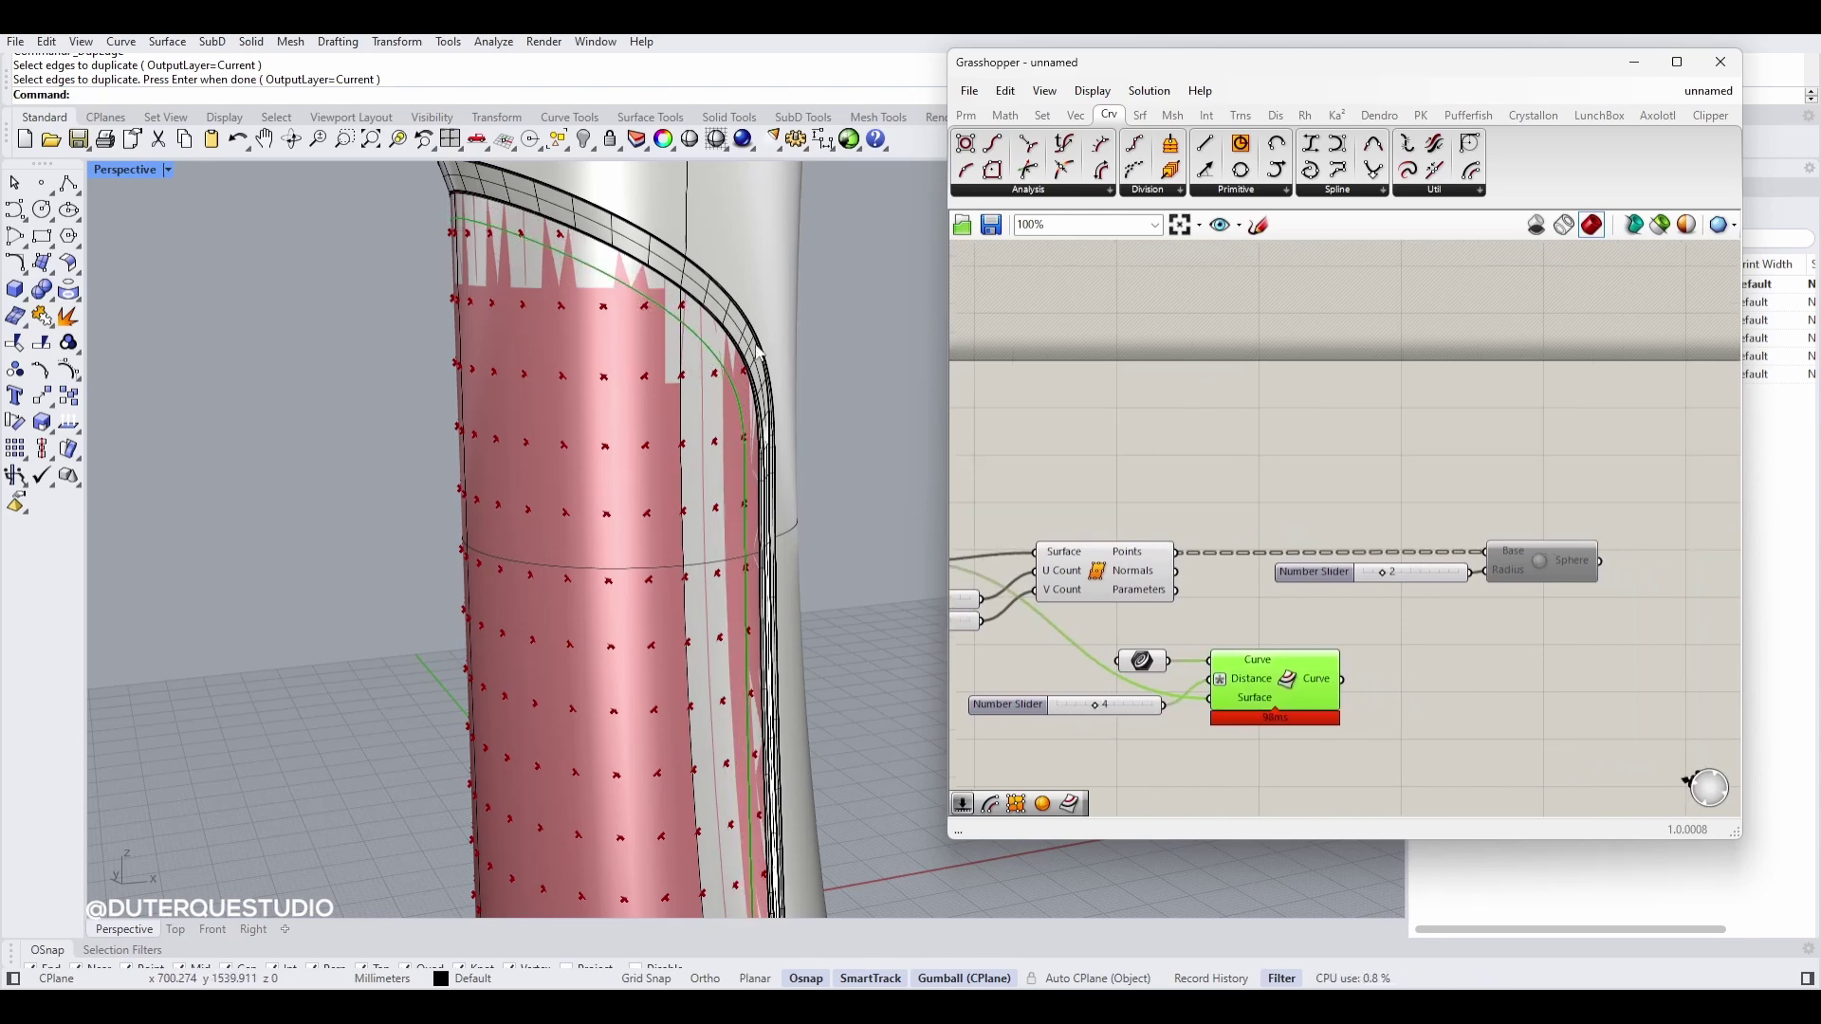
double_click(1515, 691)
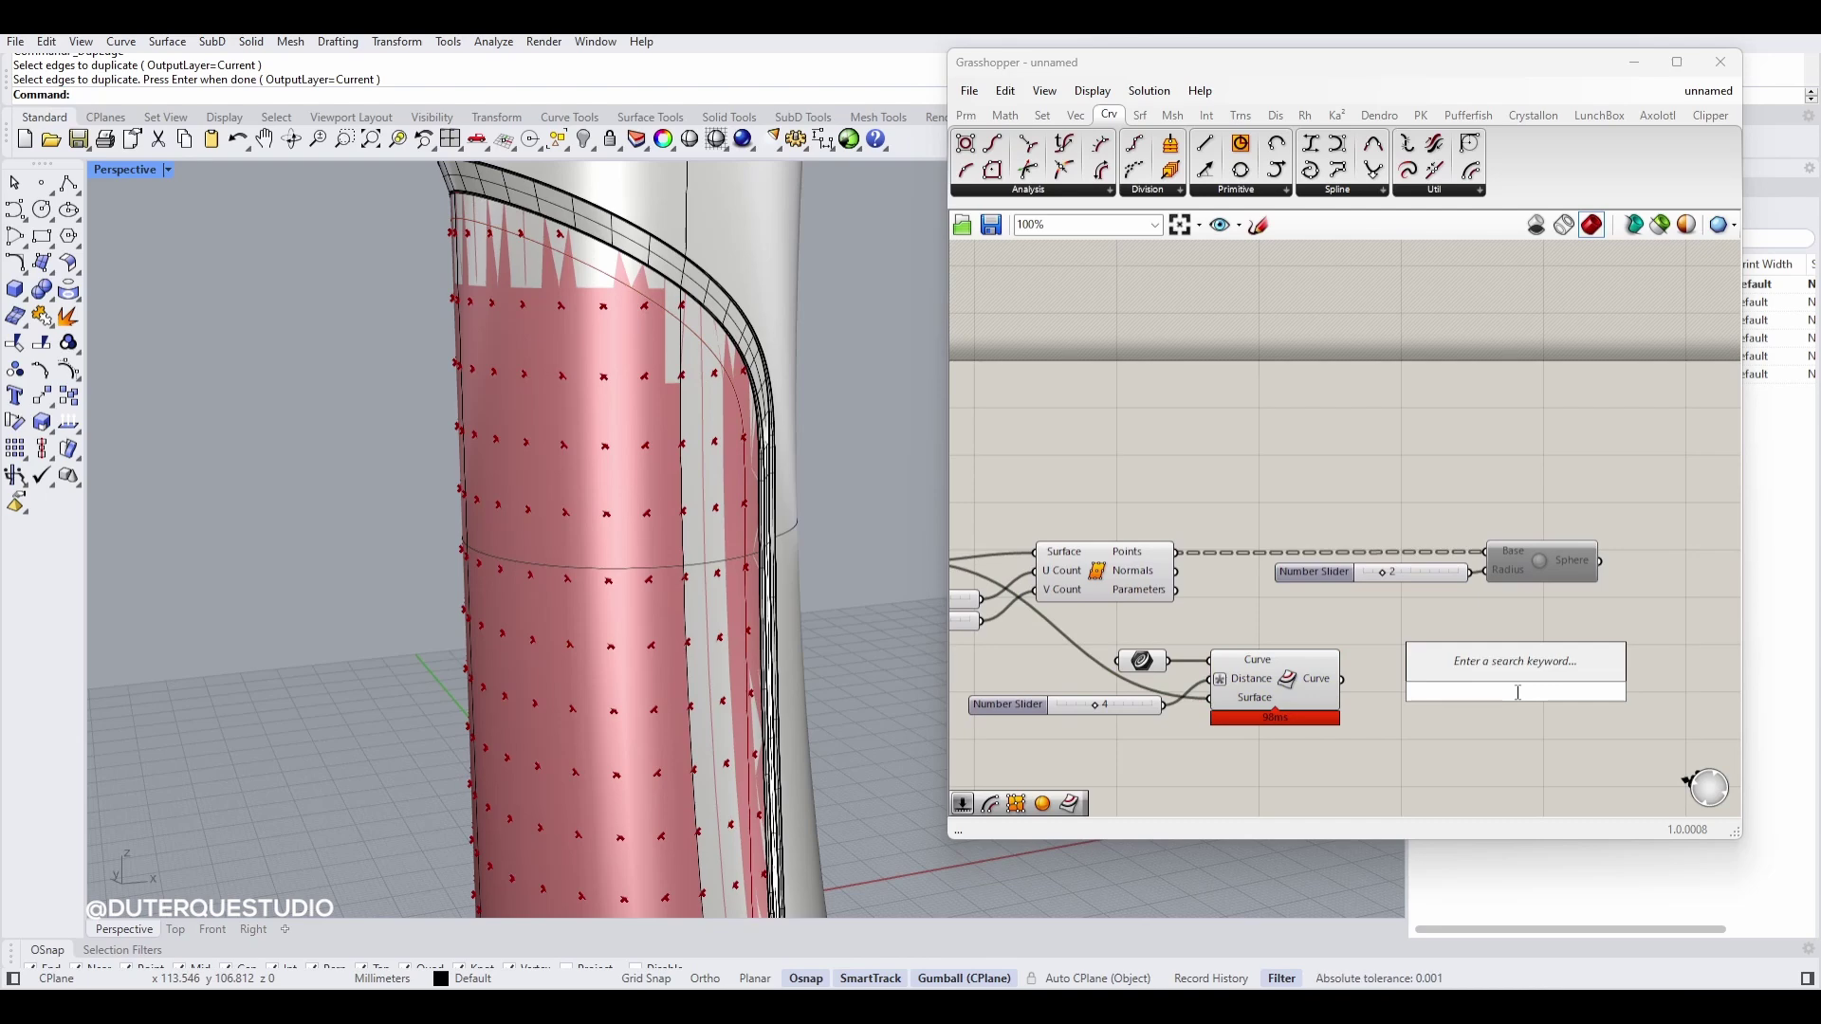
type("fcrag")
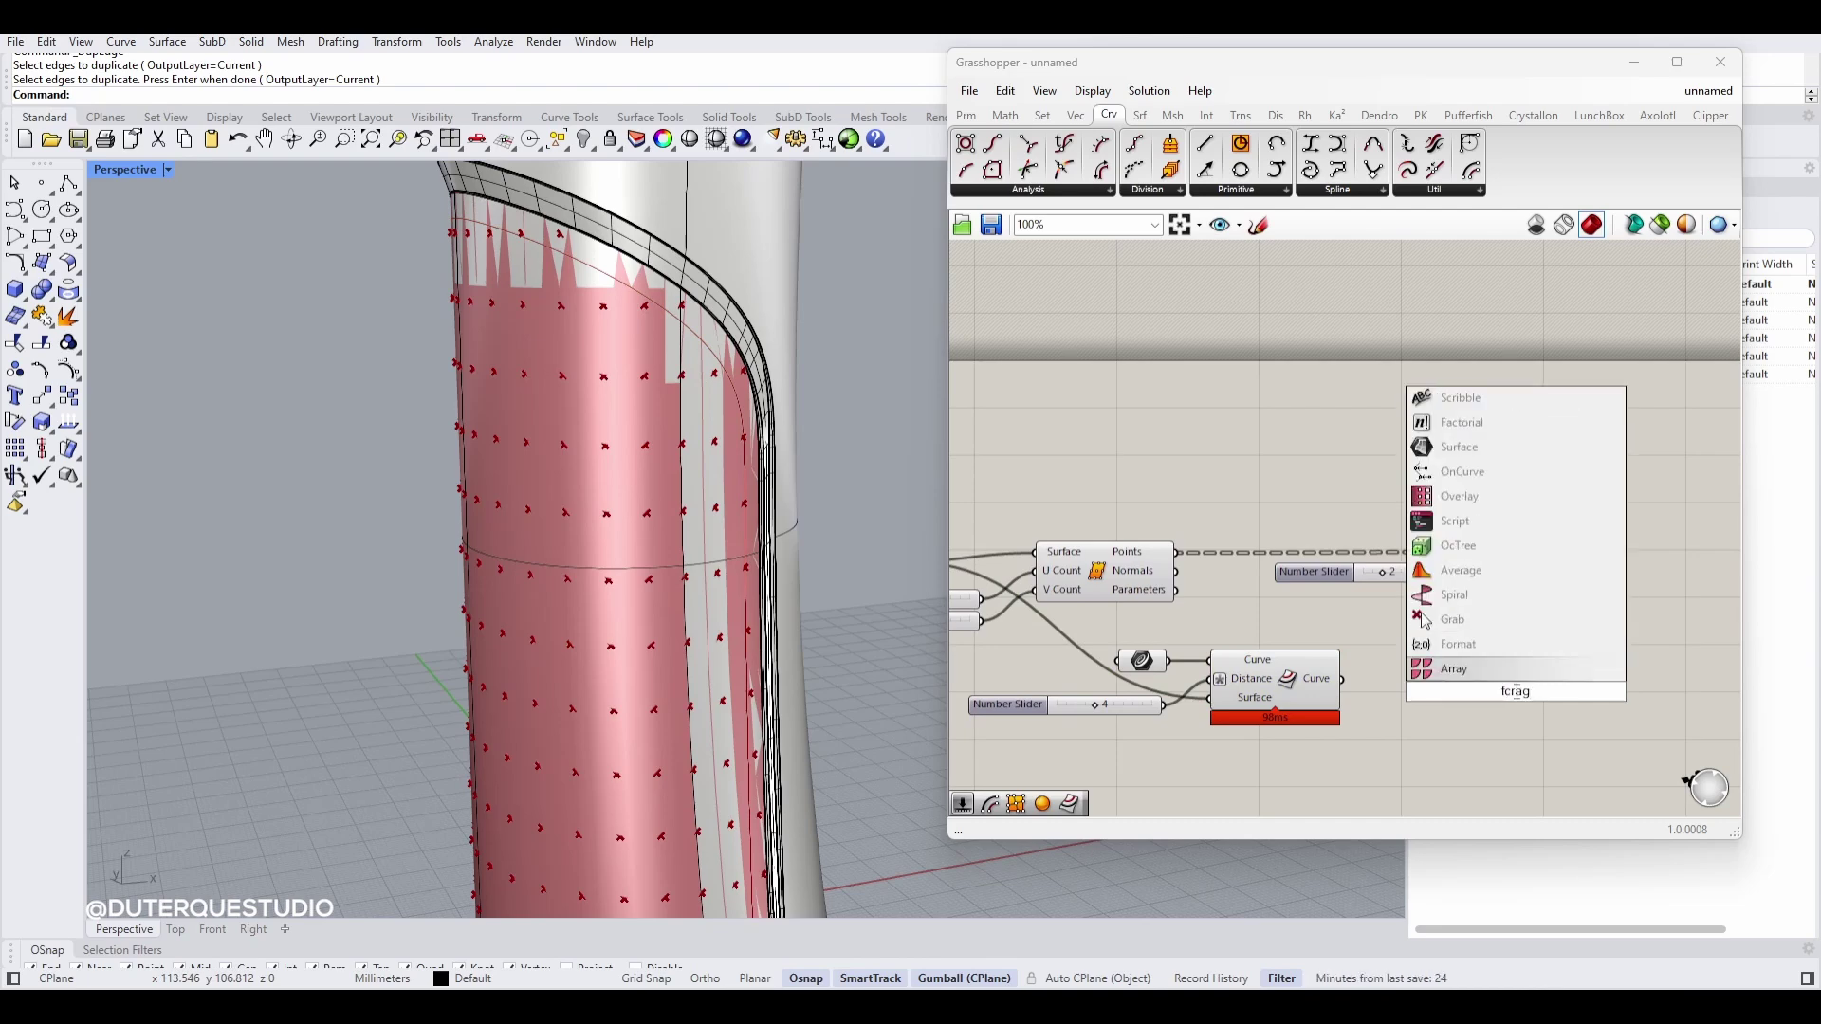
type("me")
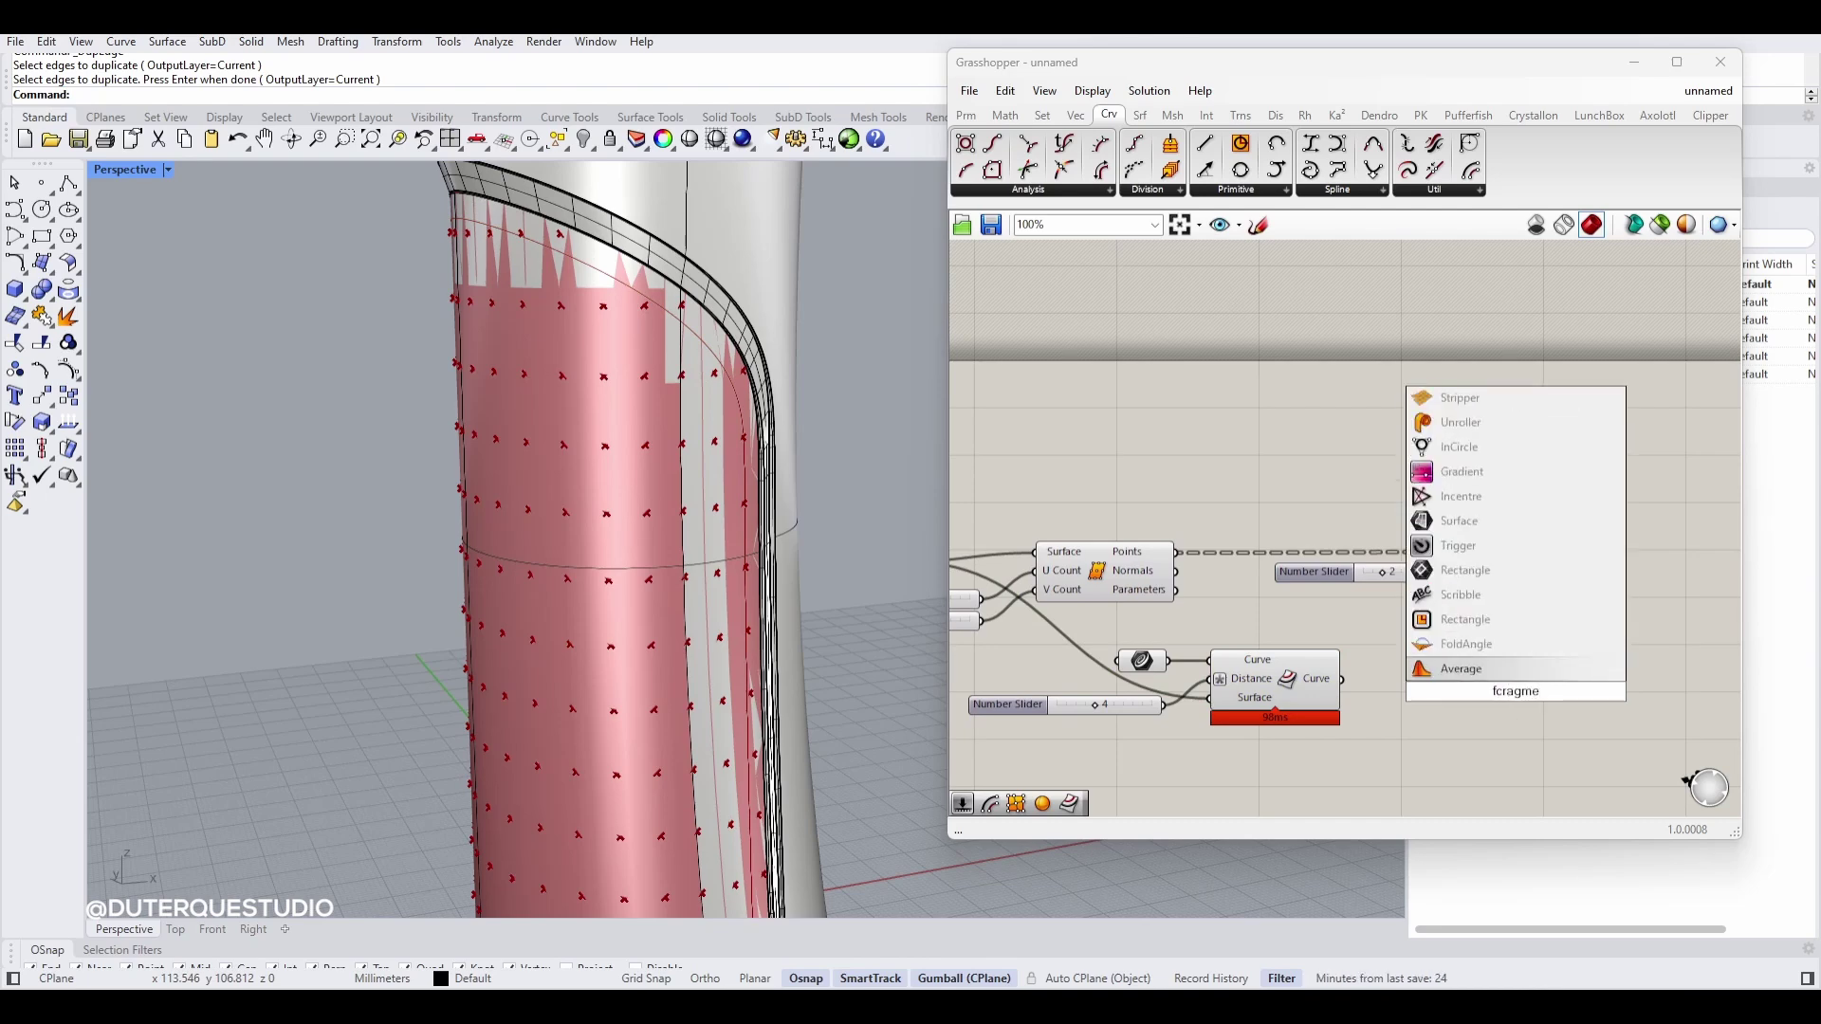
key("Escape")
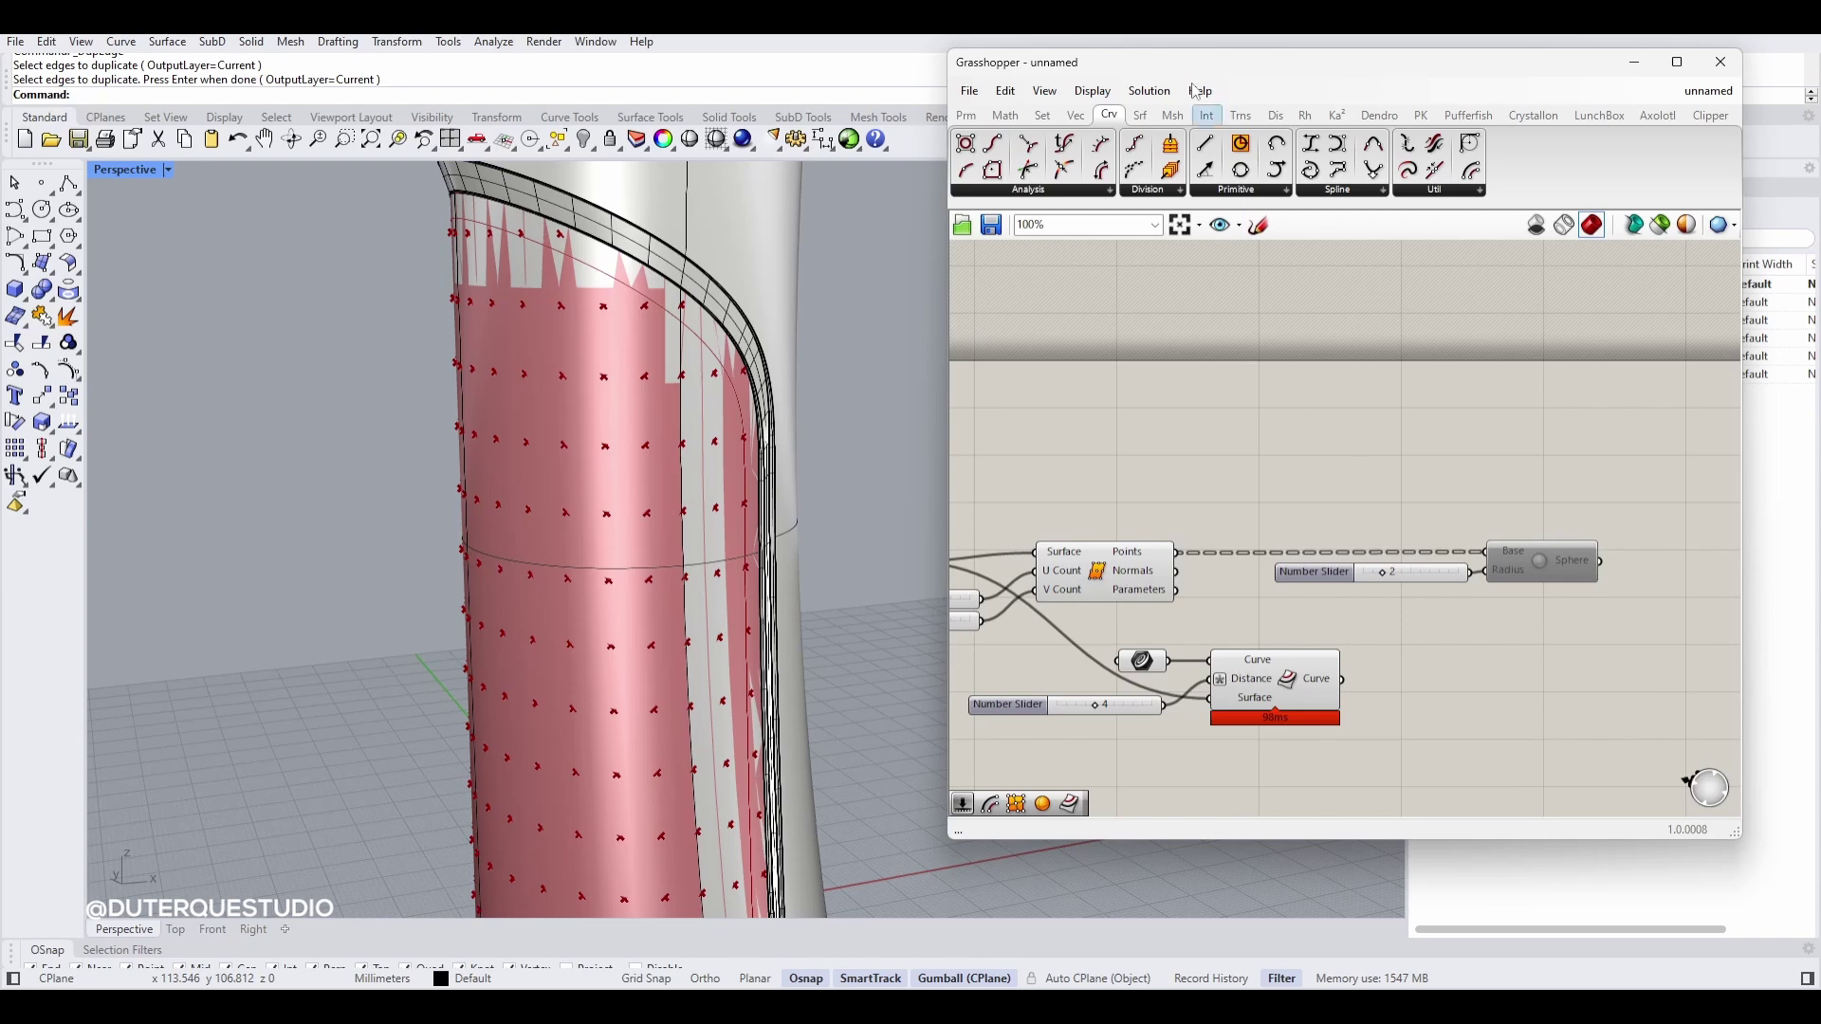
Step: Add a Surface Split component and place it beside the offset component's output
left_click(1137, 114)
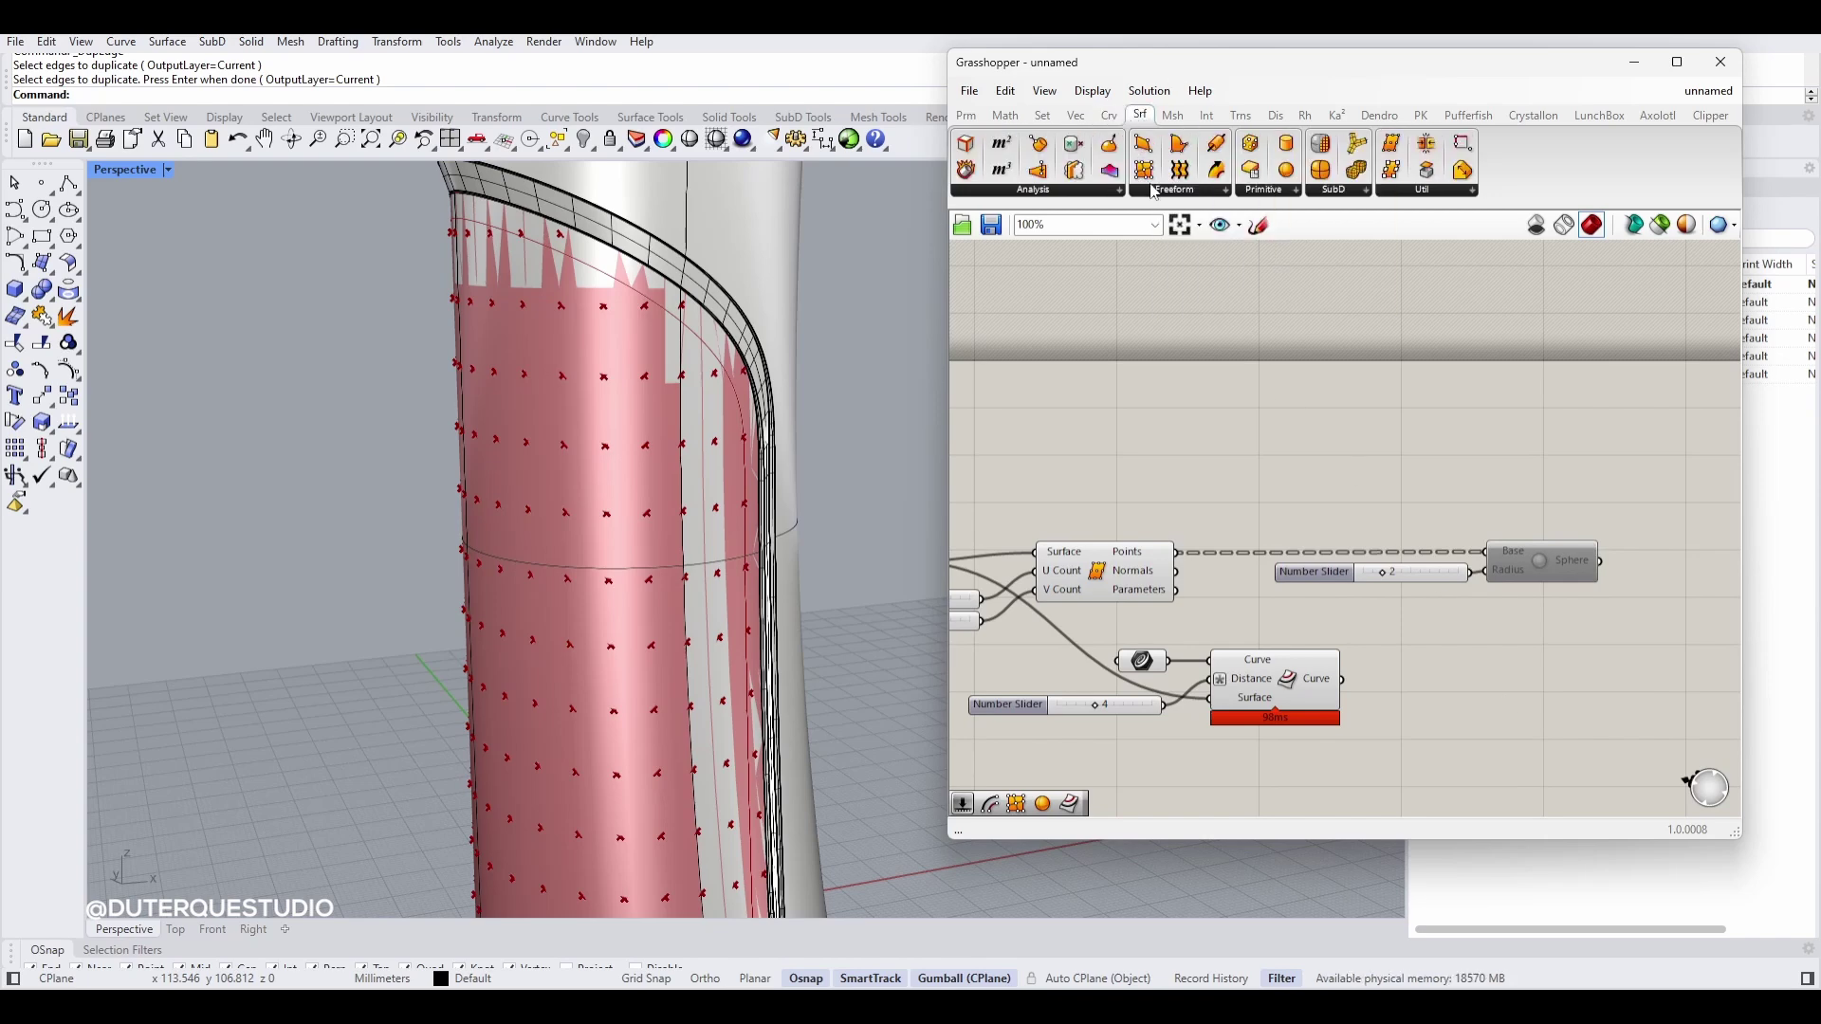
left_click(1208, 114)
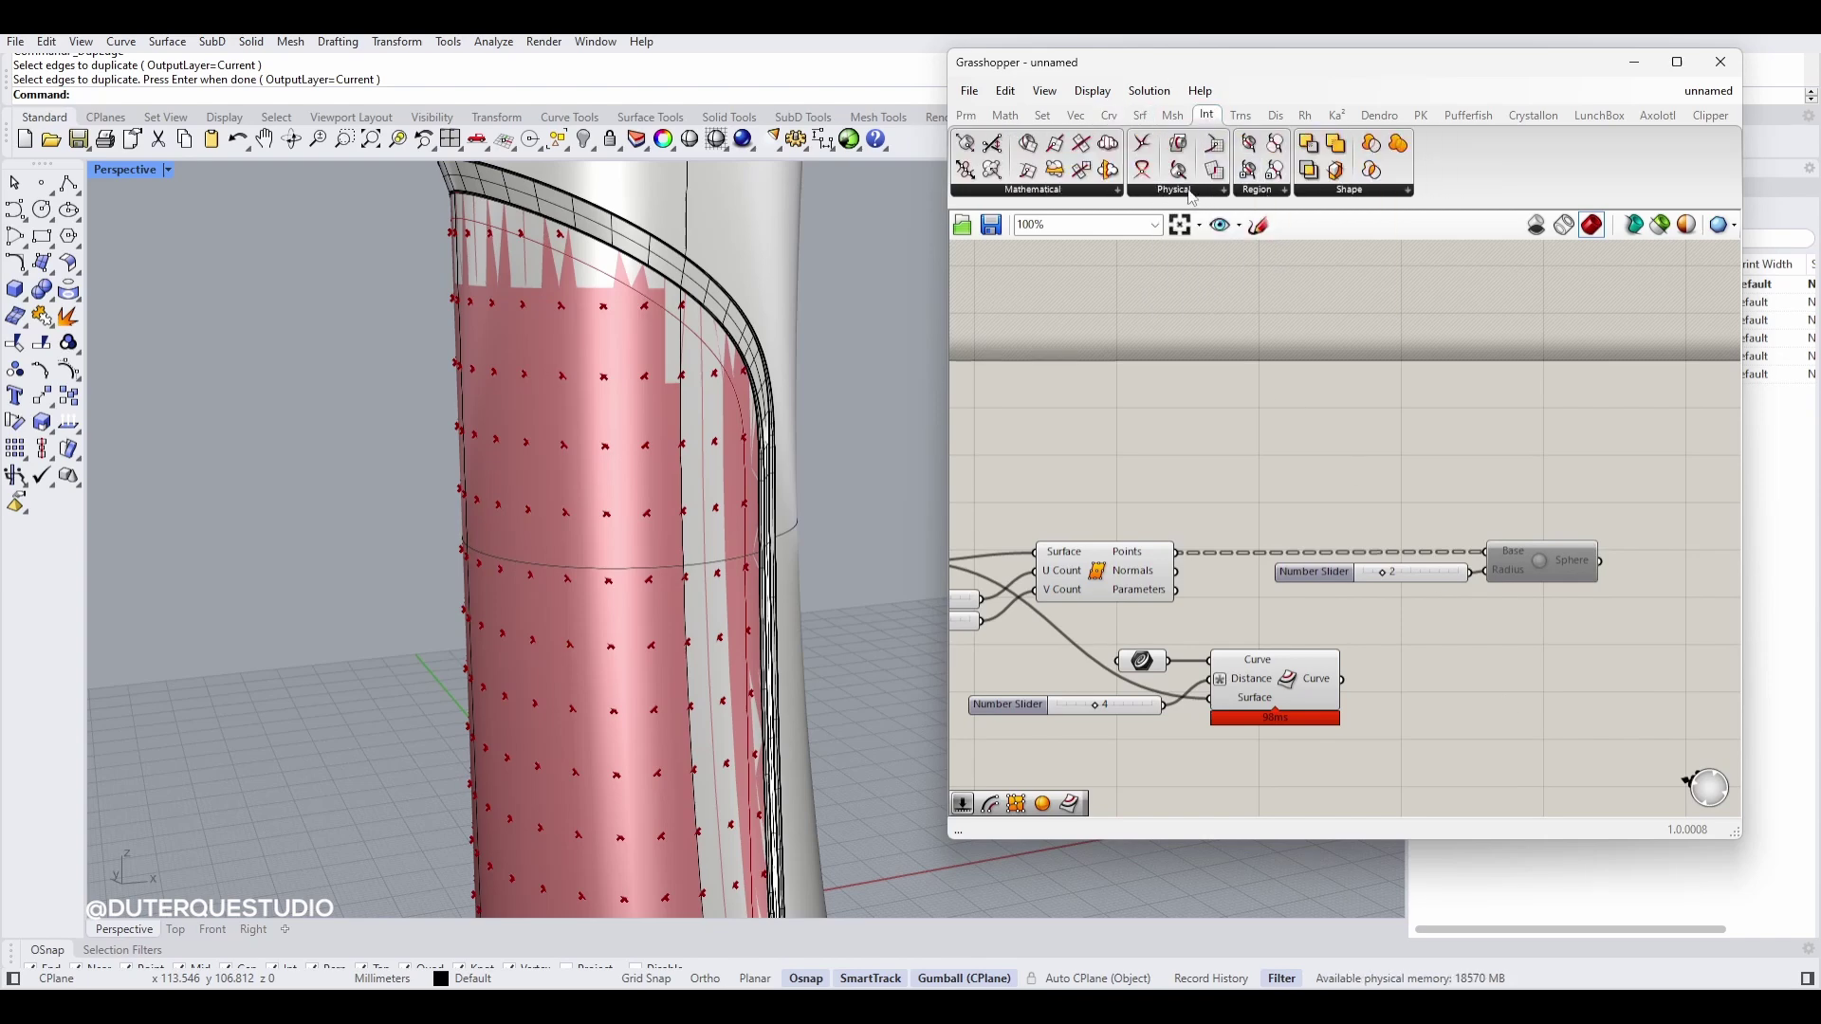
left_click(1252, 193)
left_click(1202, 194)
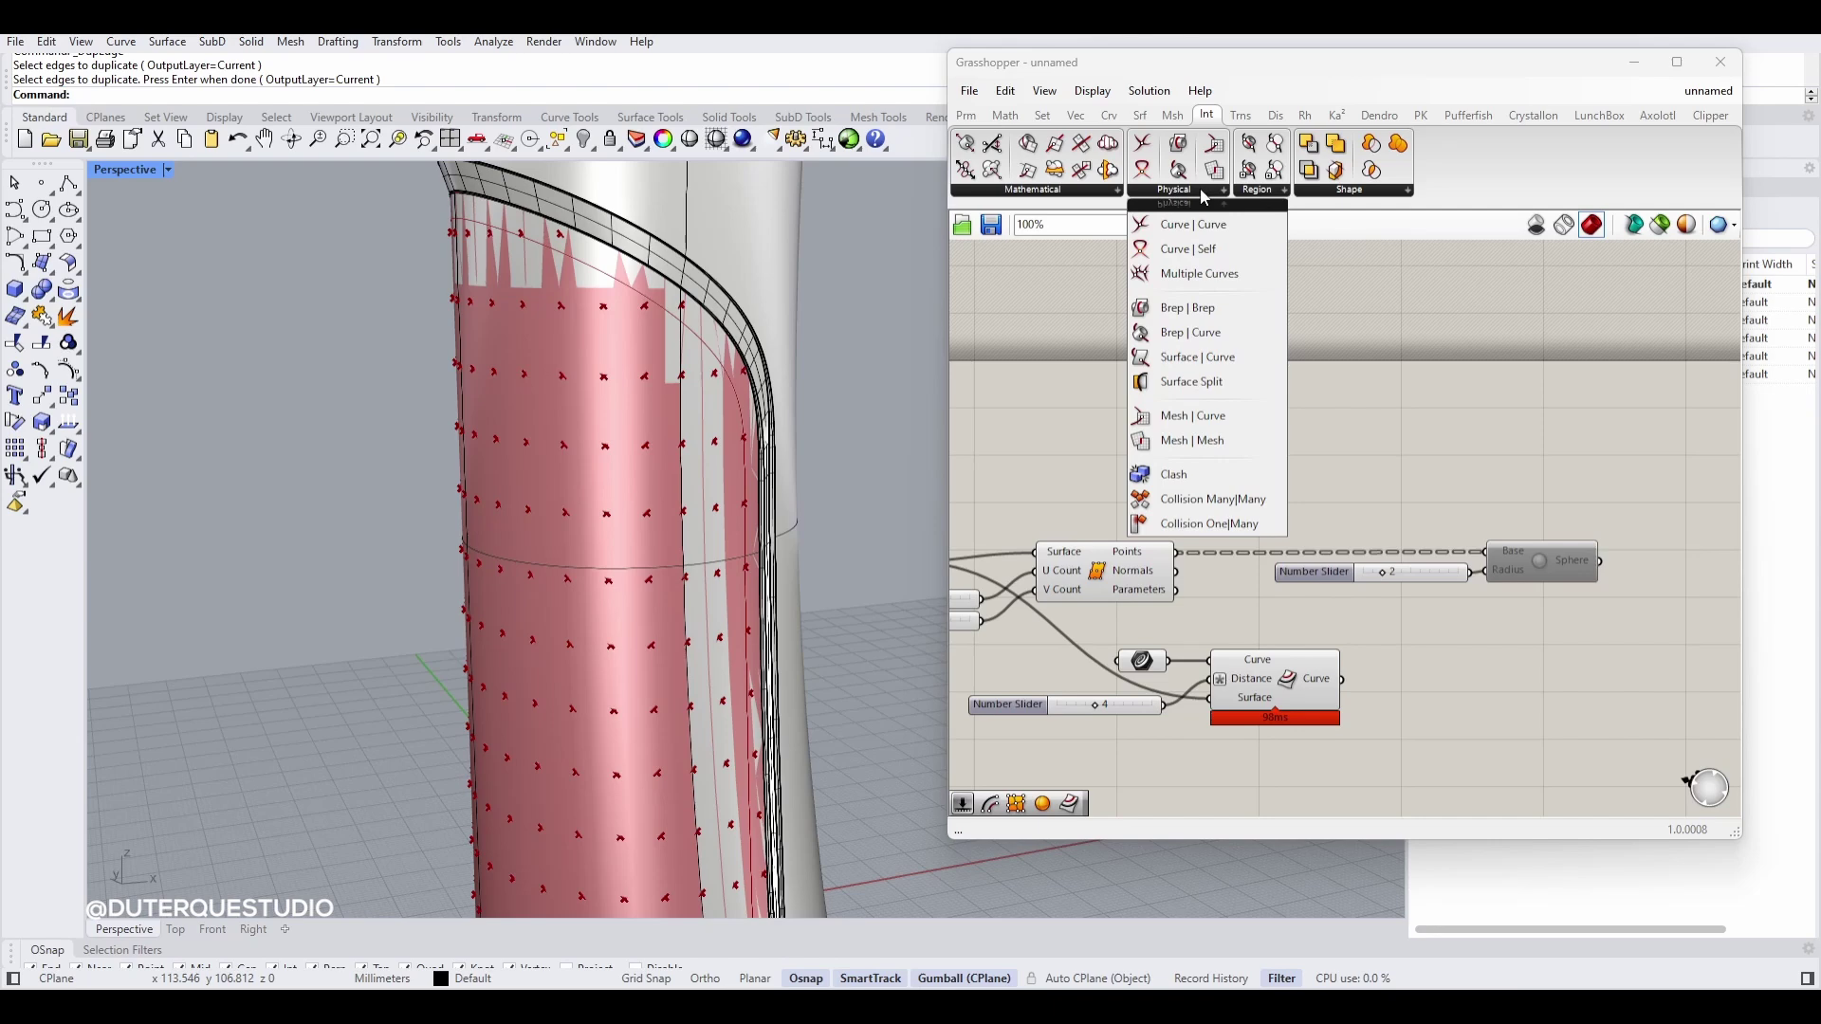
left_click(1192, 382)
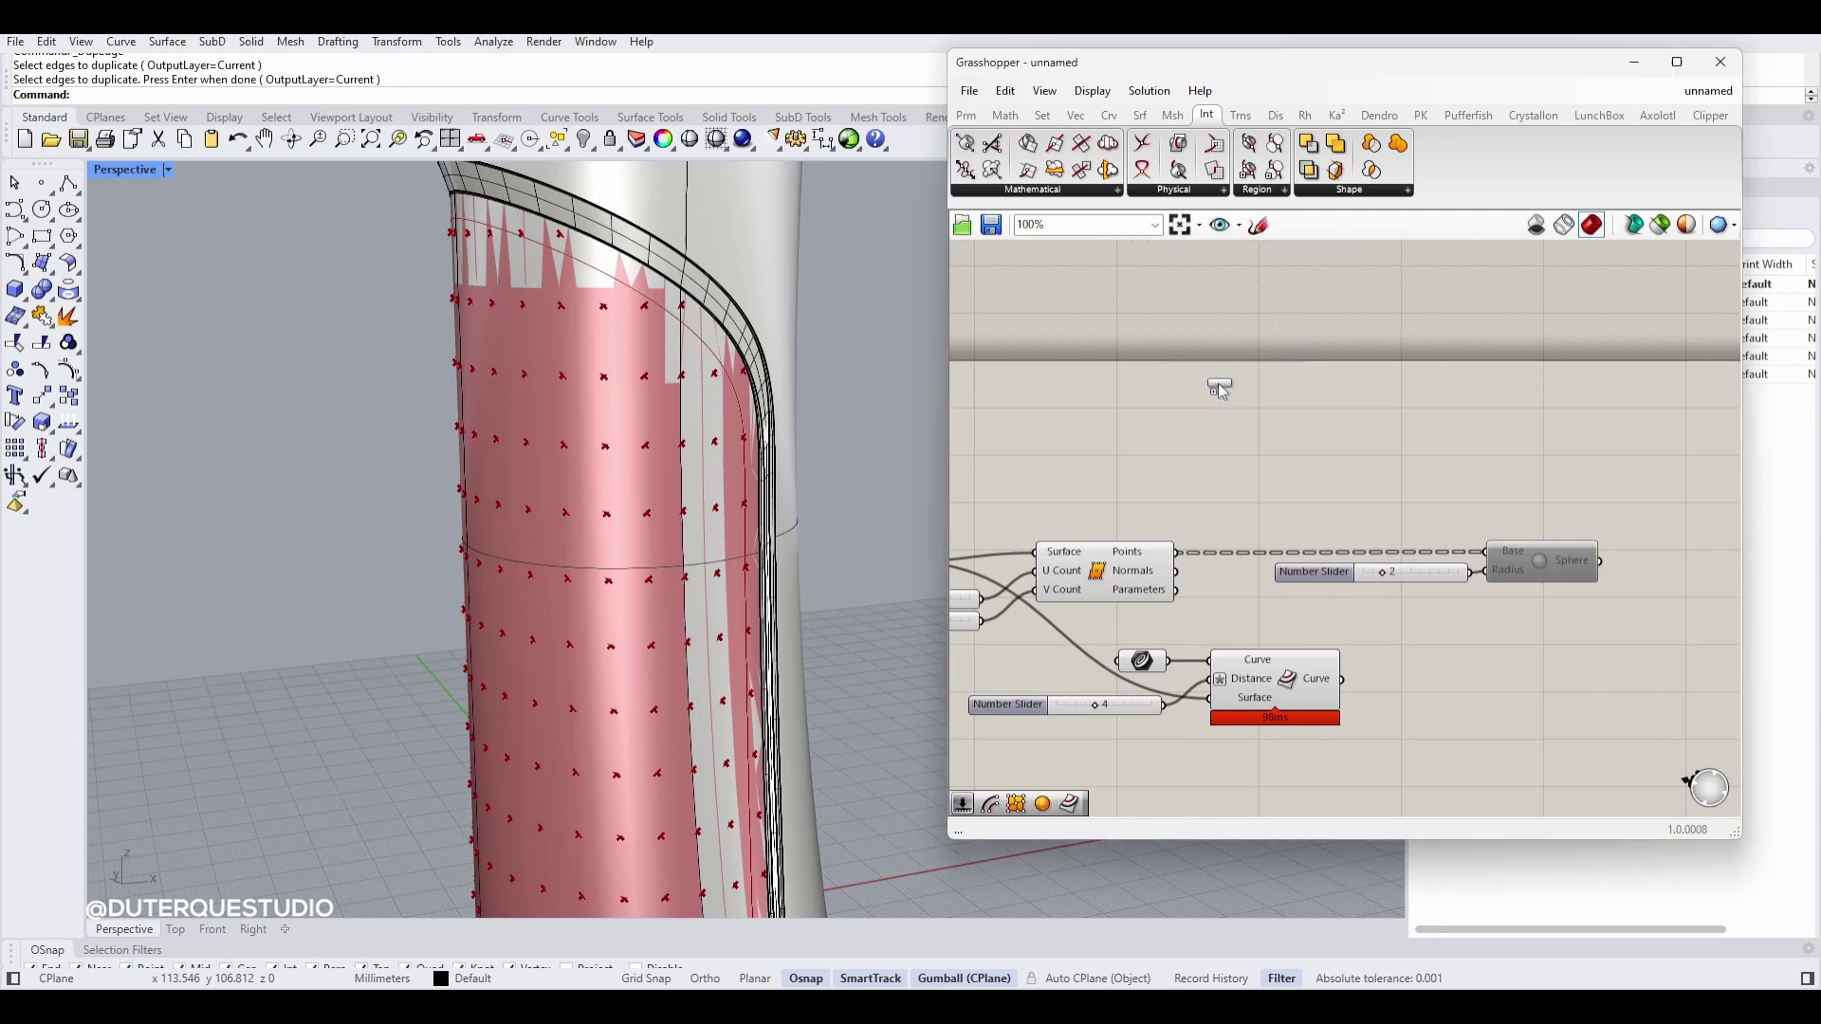
left_click(1527, 682)
left_click_drag(1526, 683, 1493, 687)
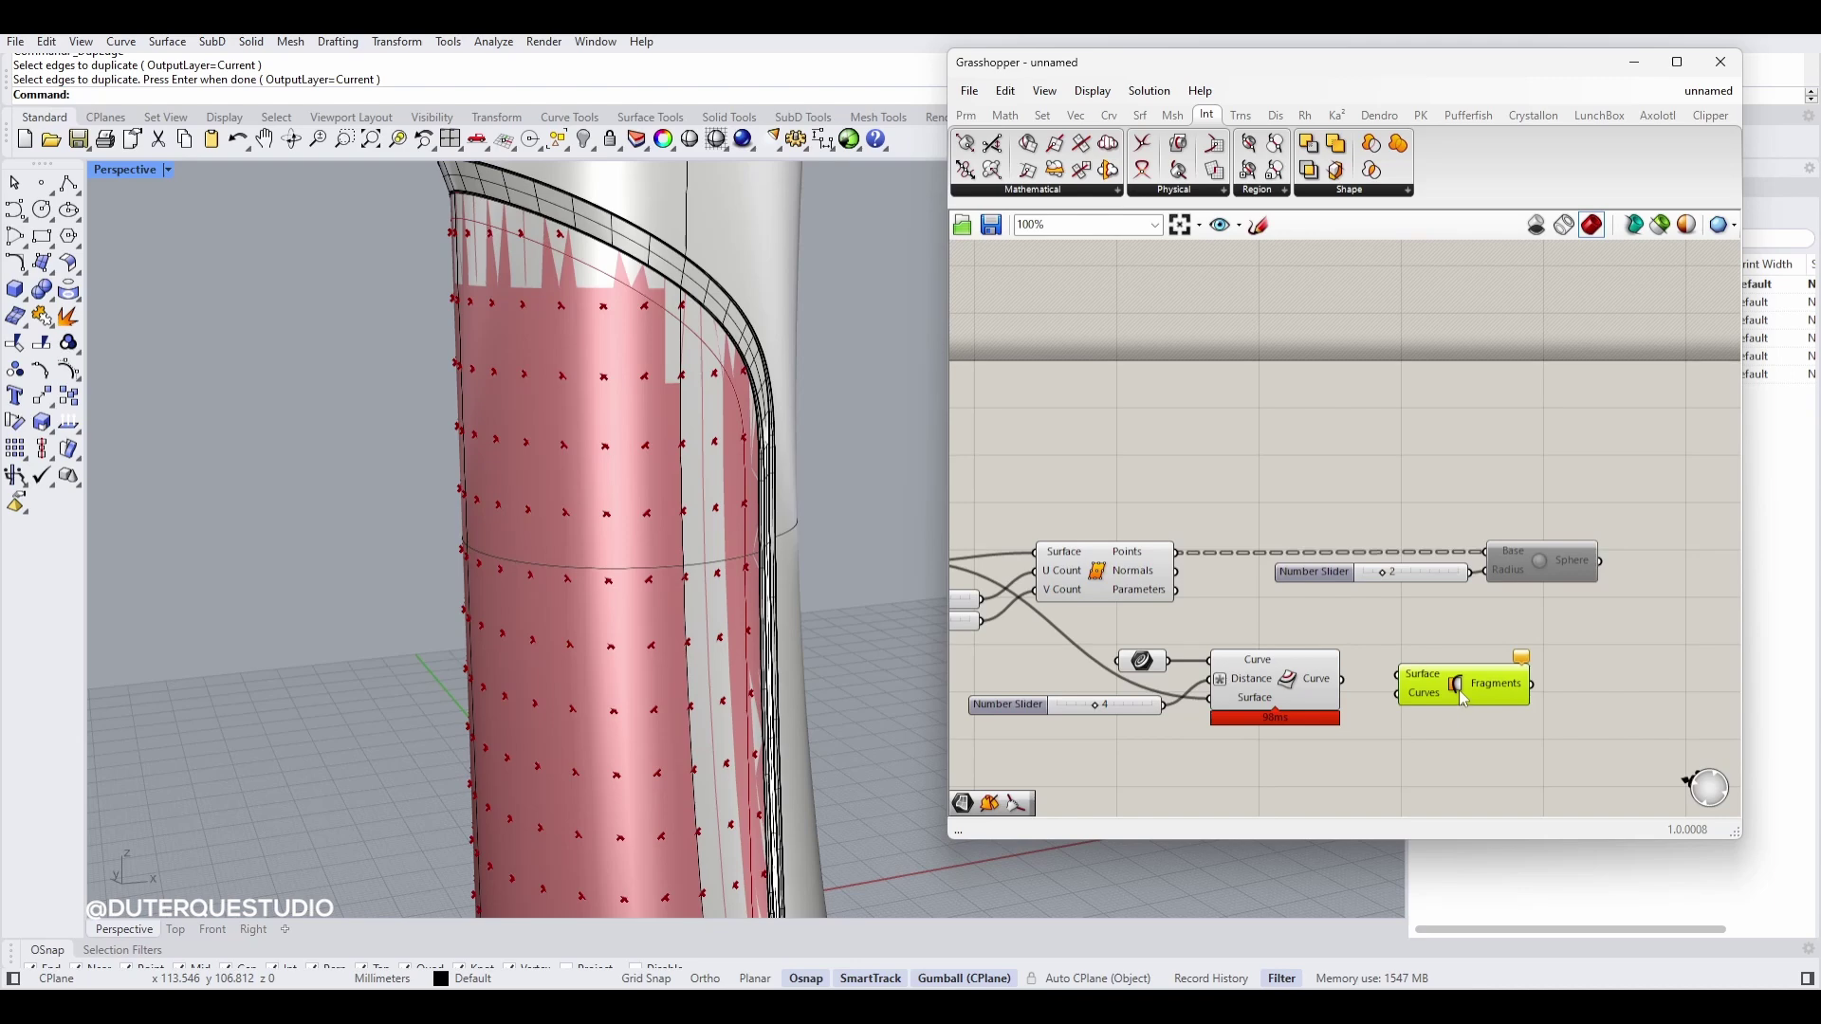
Step: Connect the offset curve to the Surface Split component's Curves input and the referenced surface to its Surface input
left_click_drag(1344, 680, 1427, 695)
scroll(1427, 695, "down", 2)
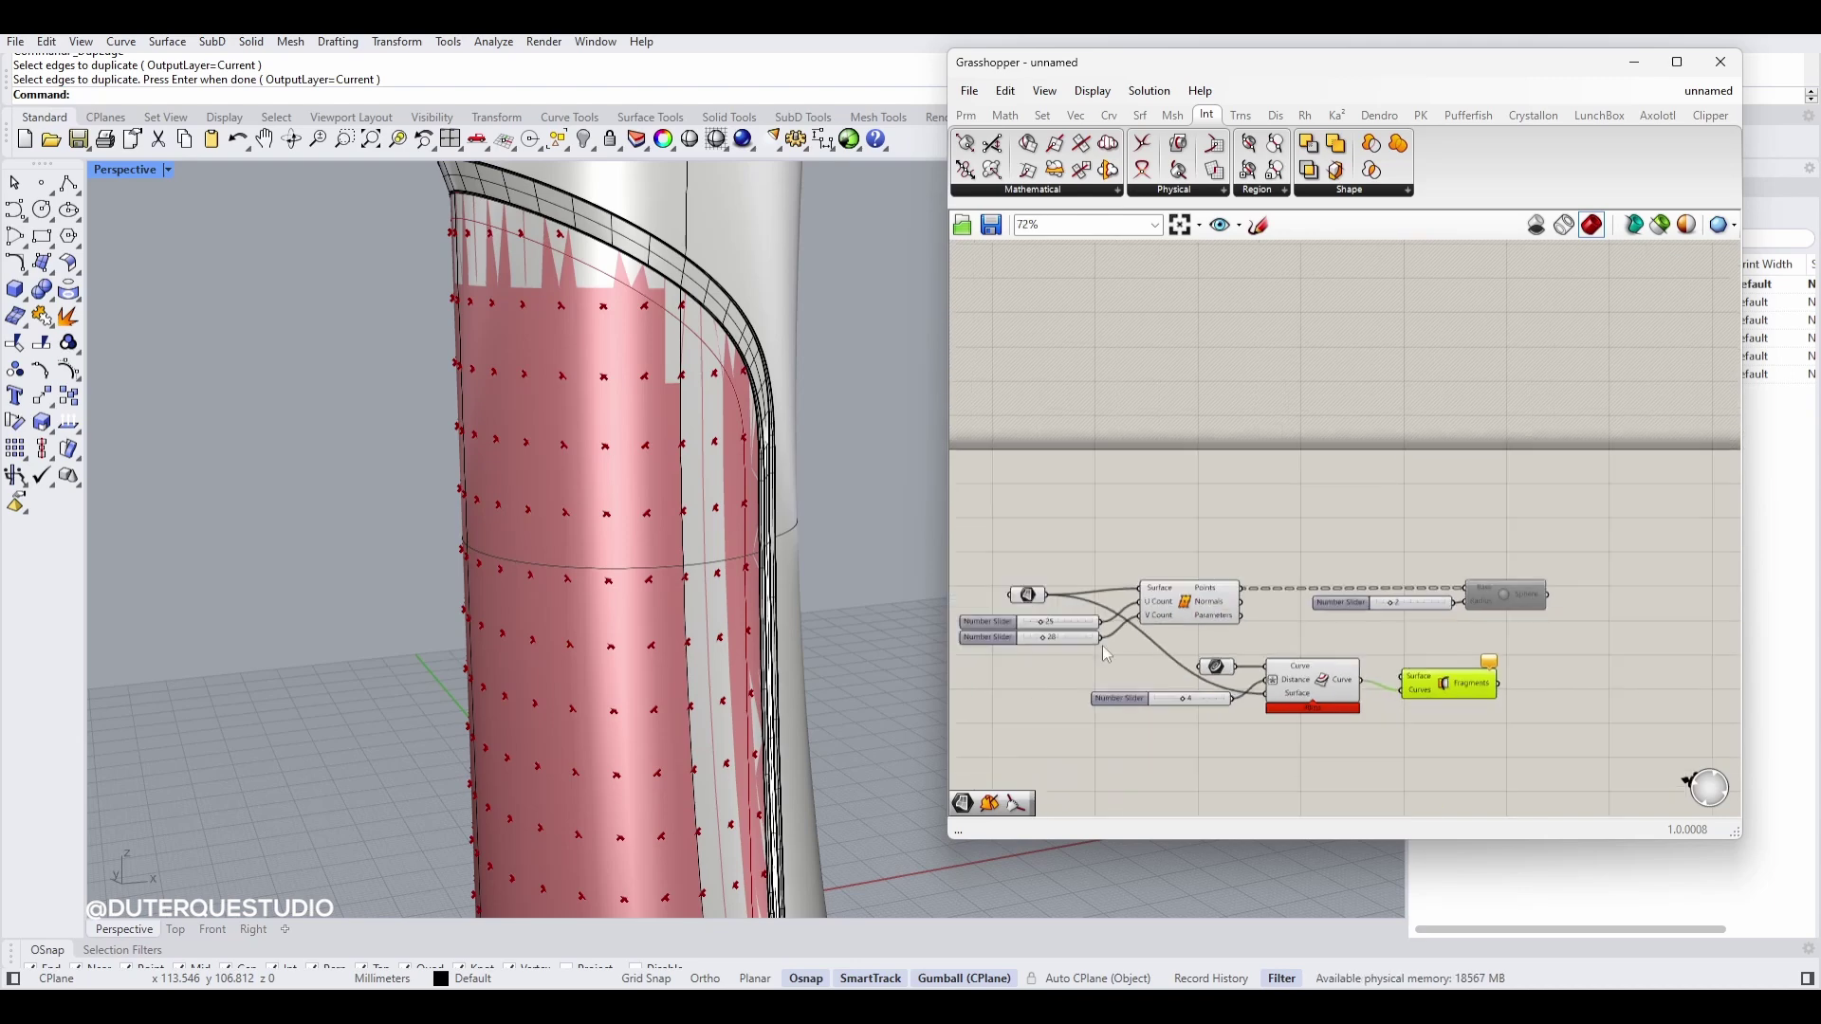
left_click_drag(1047, 594, 1421, 695)
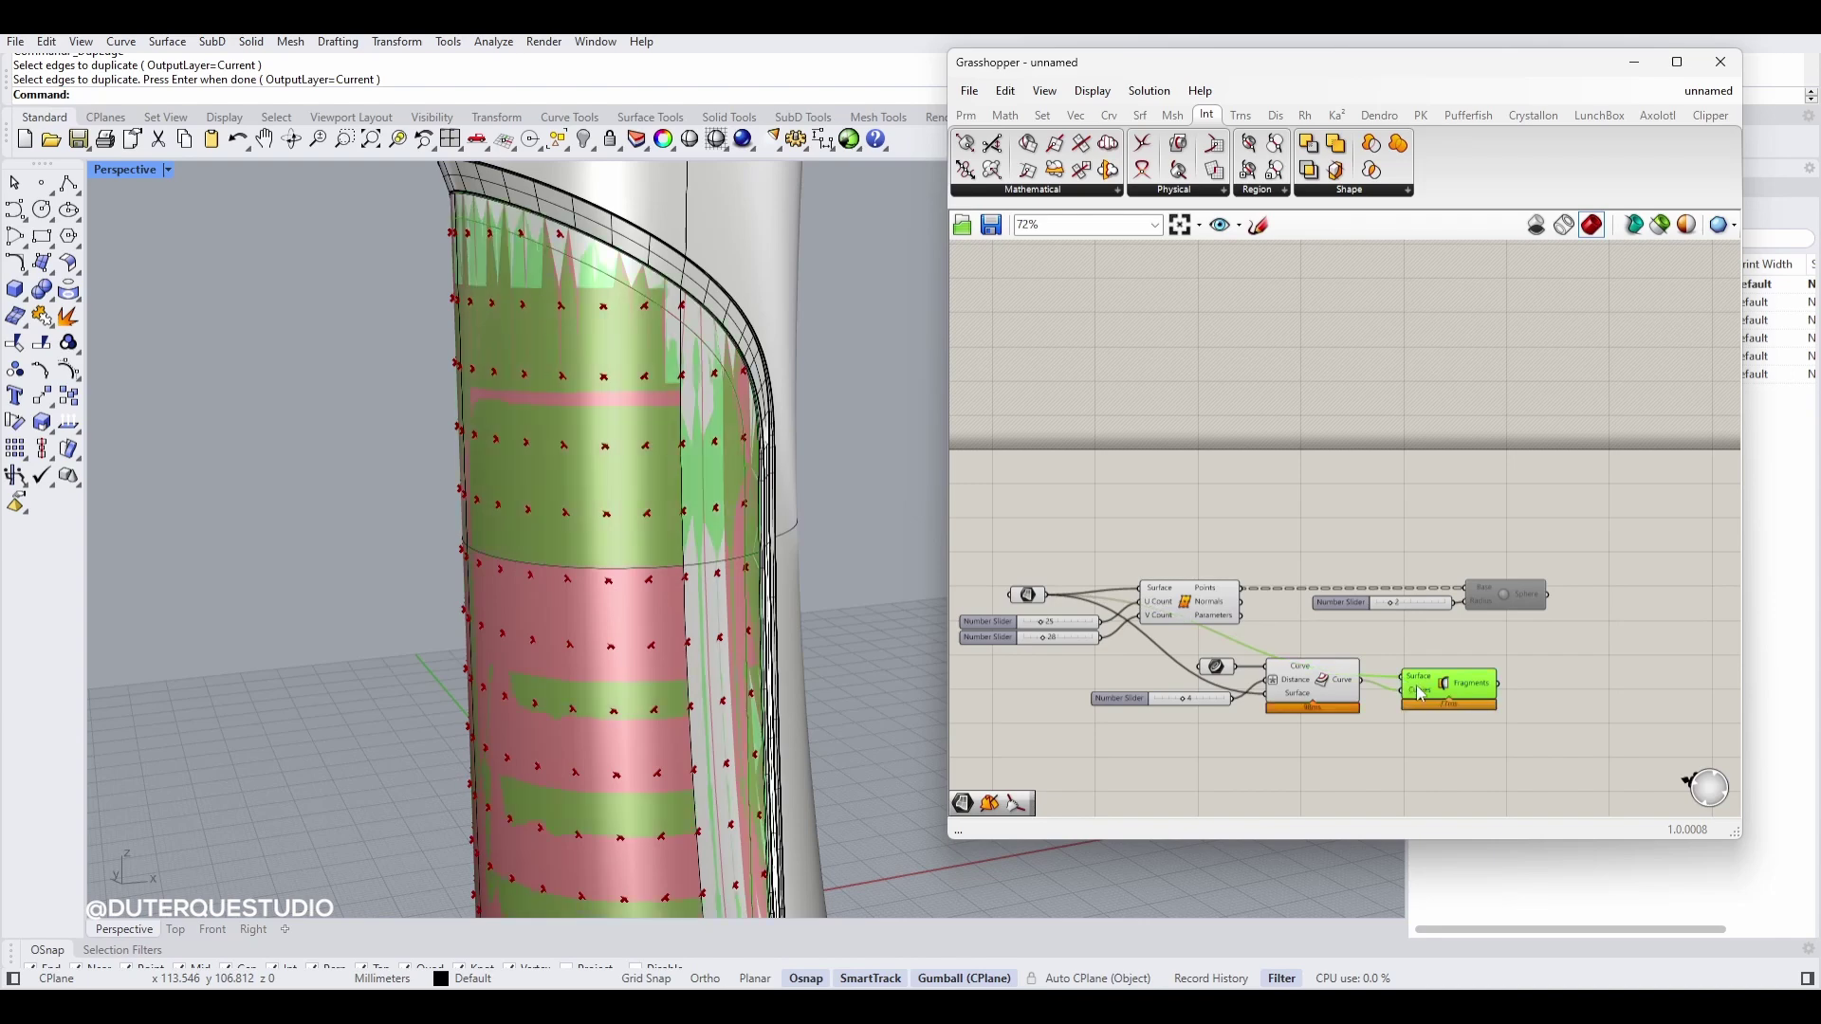
scroll(1283, 648, "up", 3)
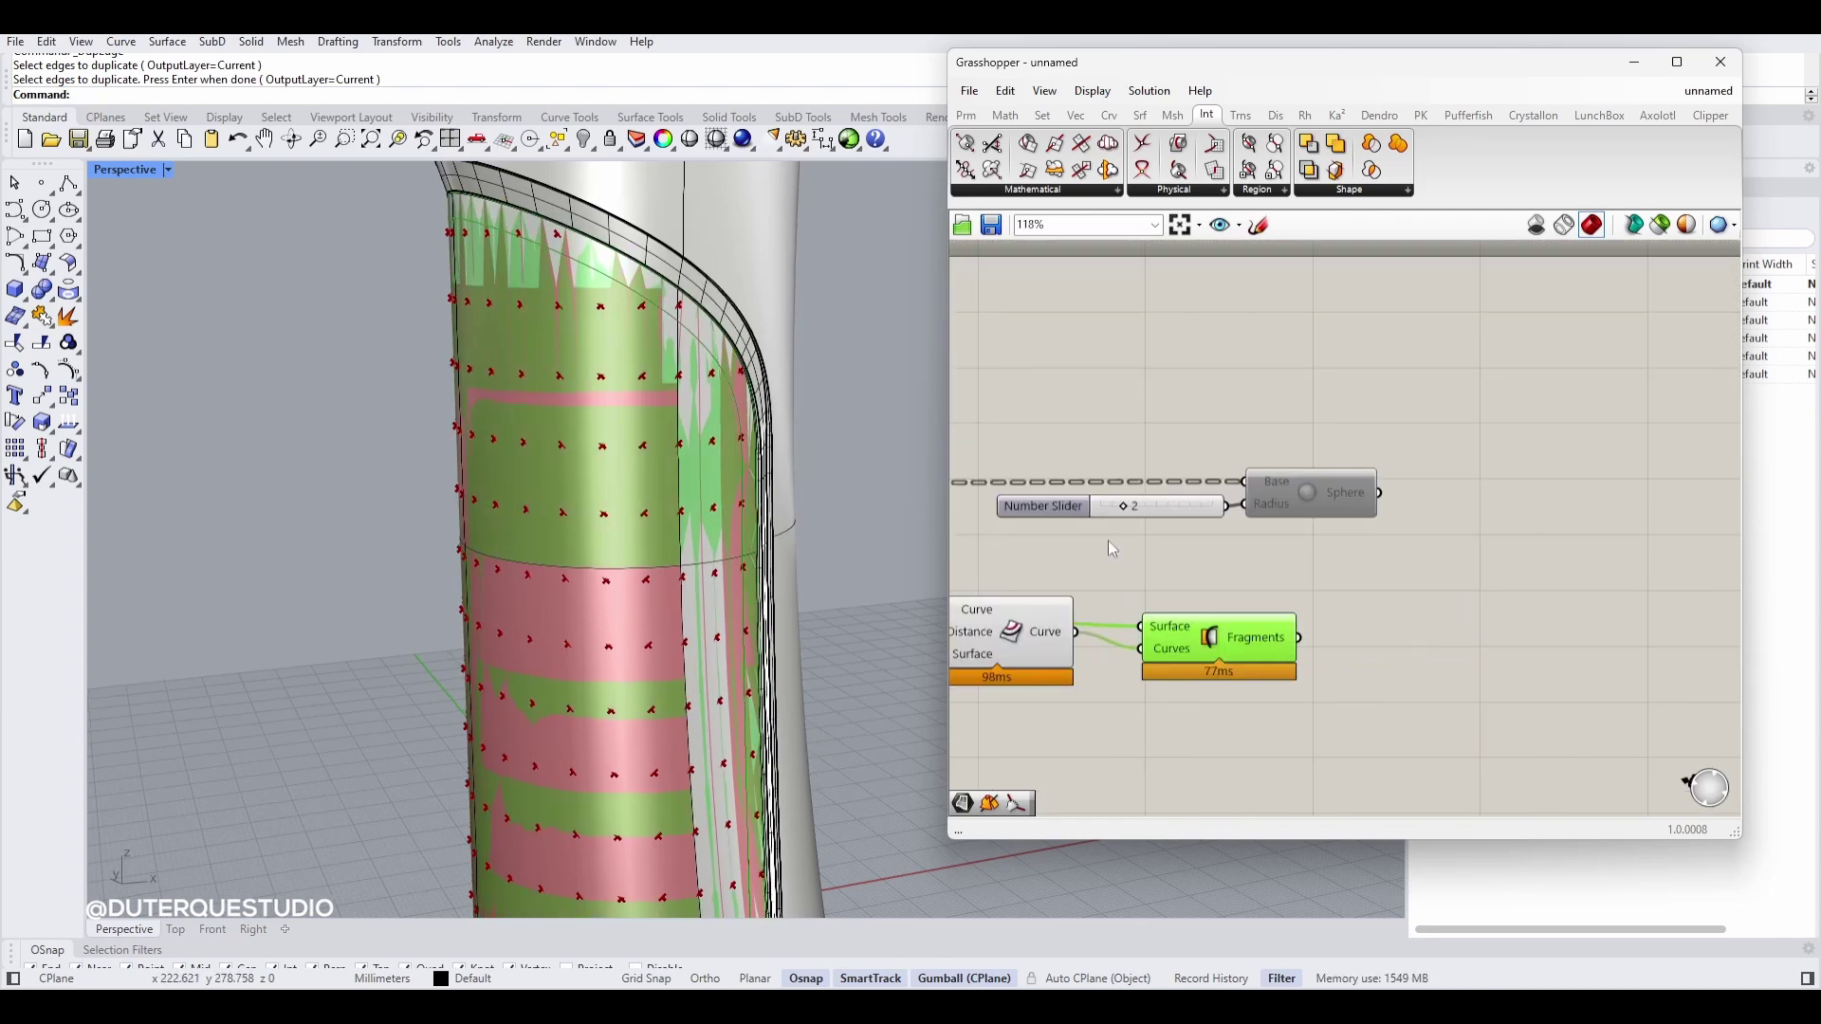
Step: Add a List Item component and connect the Surface Split component's Fragments output to its List input
double_click(1450, 626)
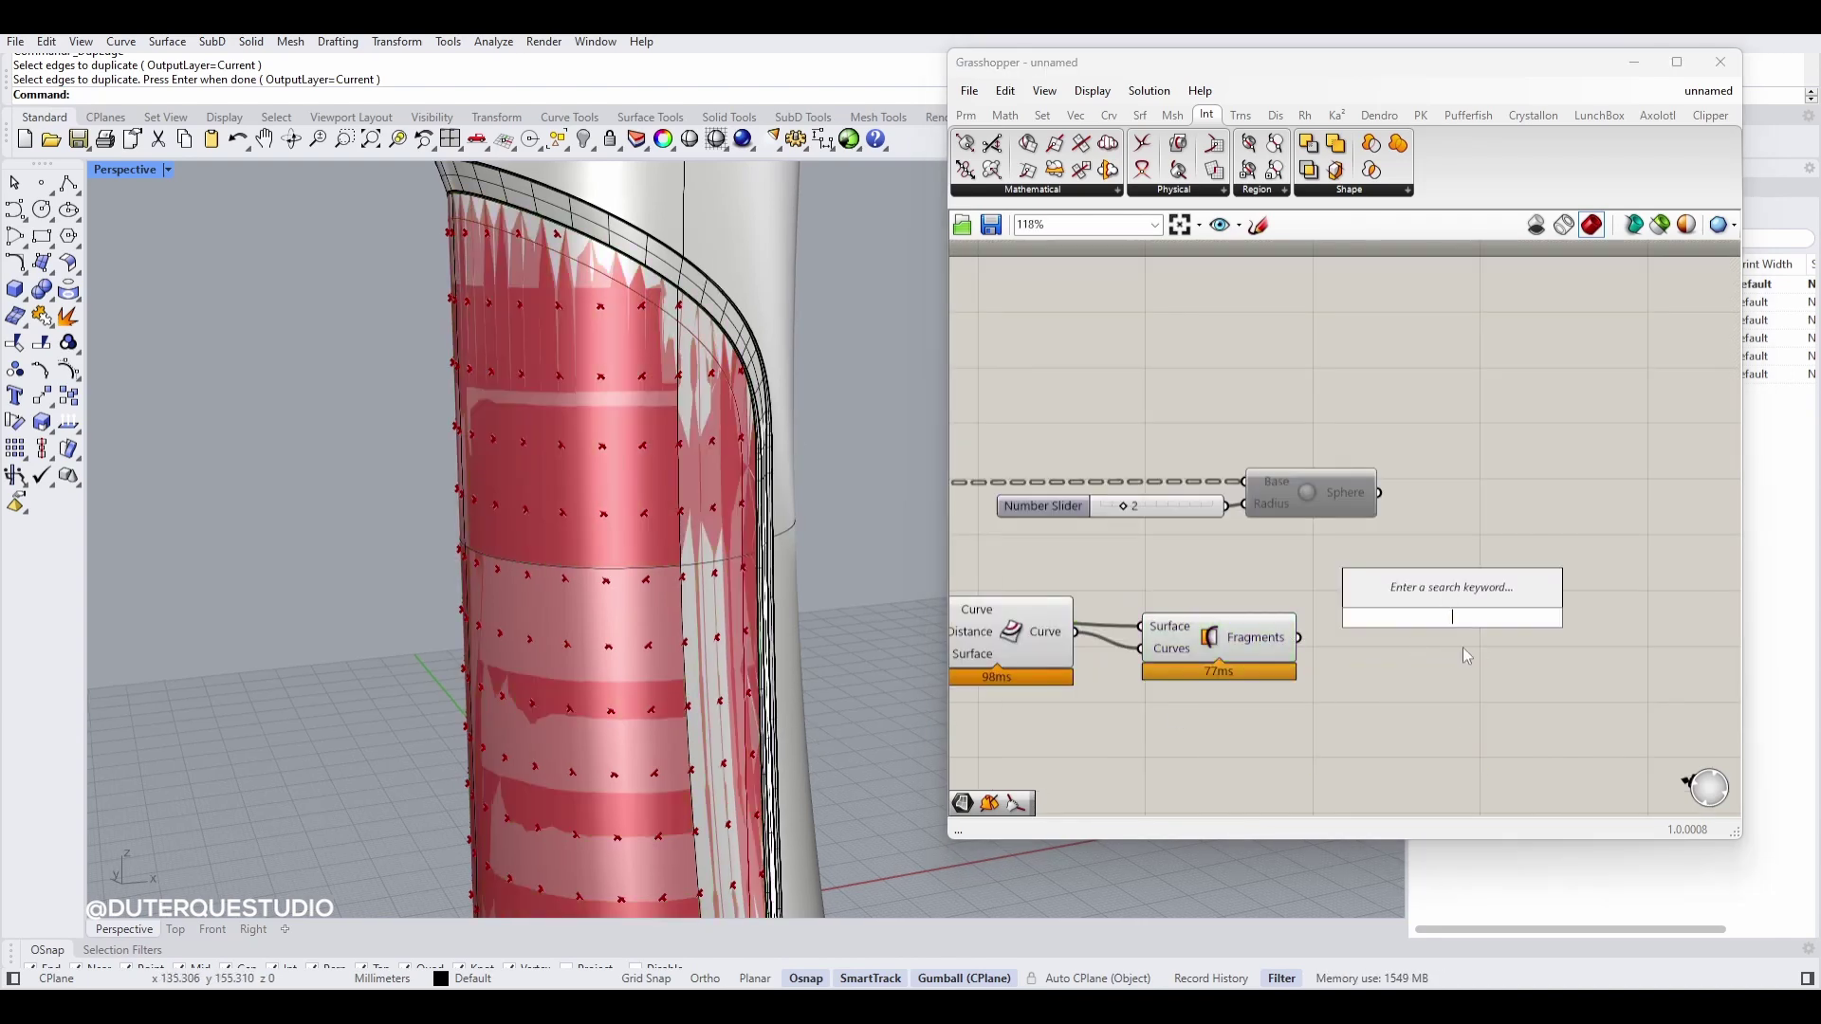
left_click(1043, 115)
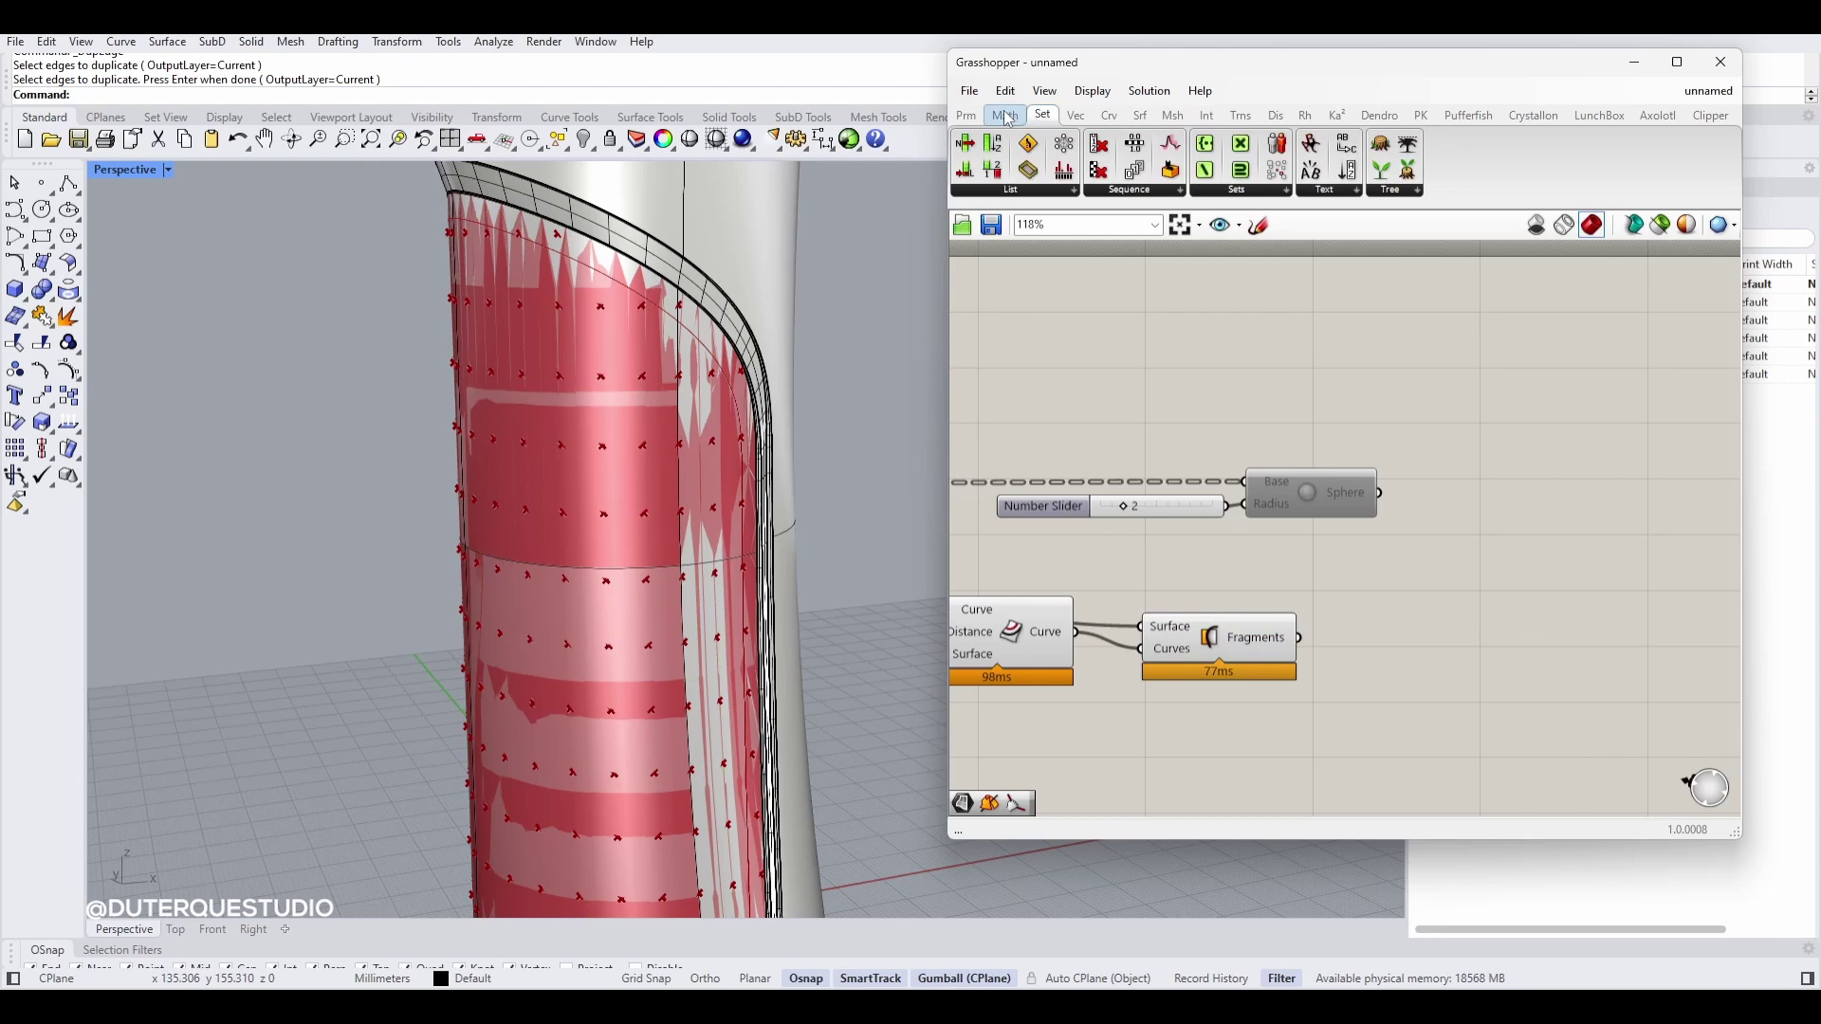
left_click(1007, 192)
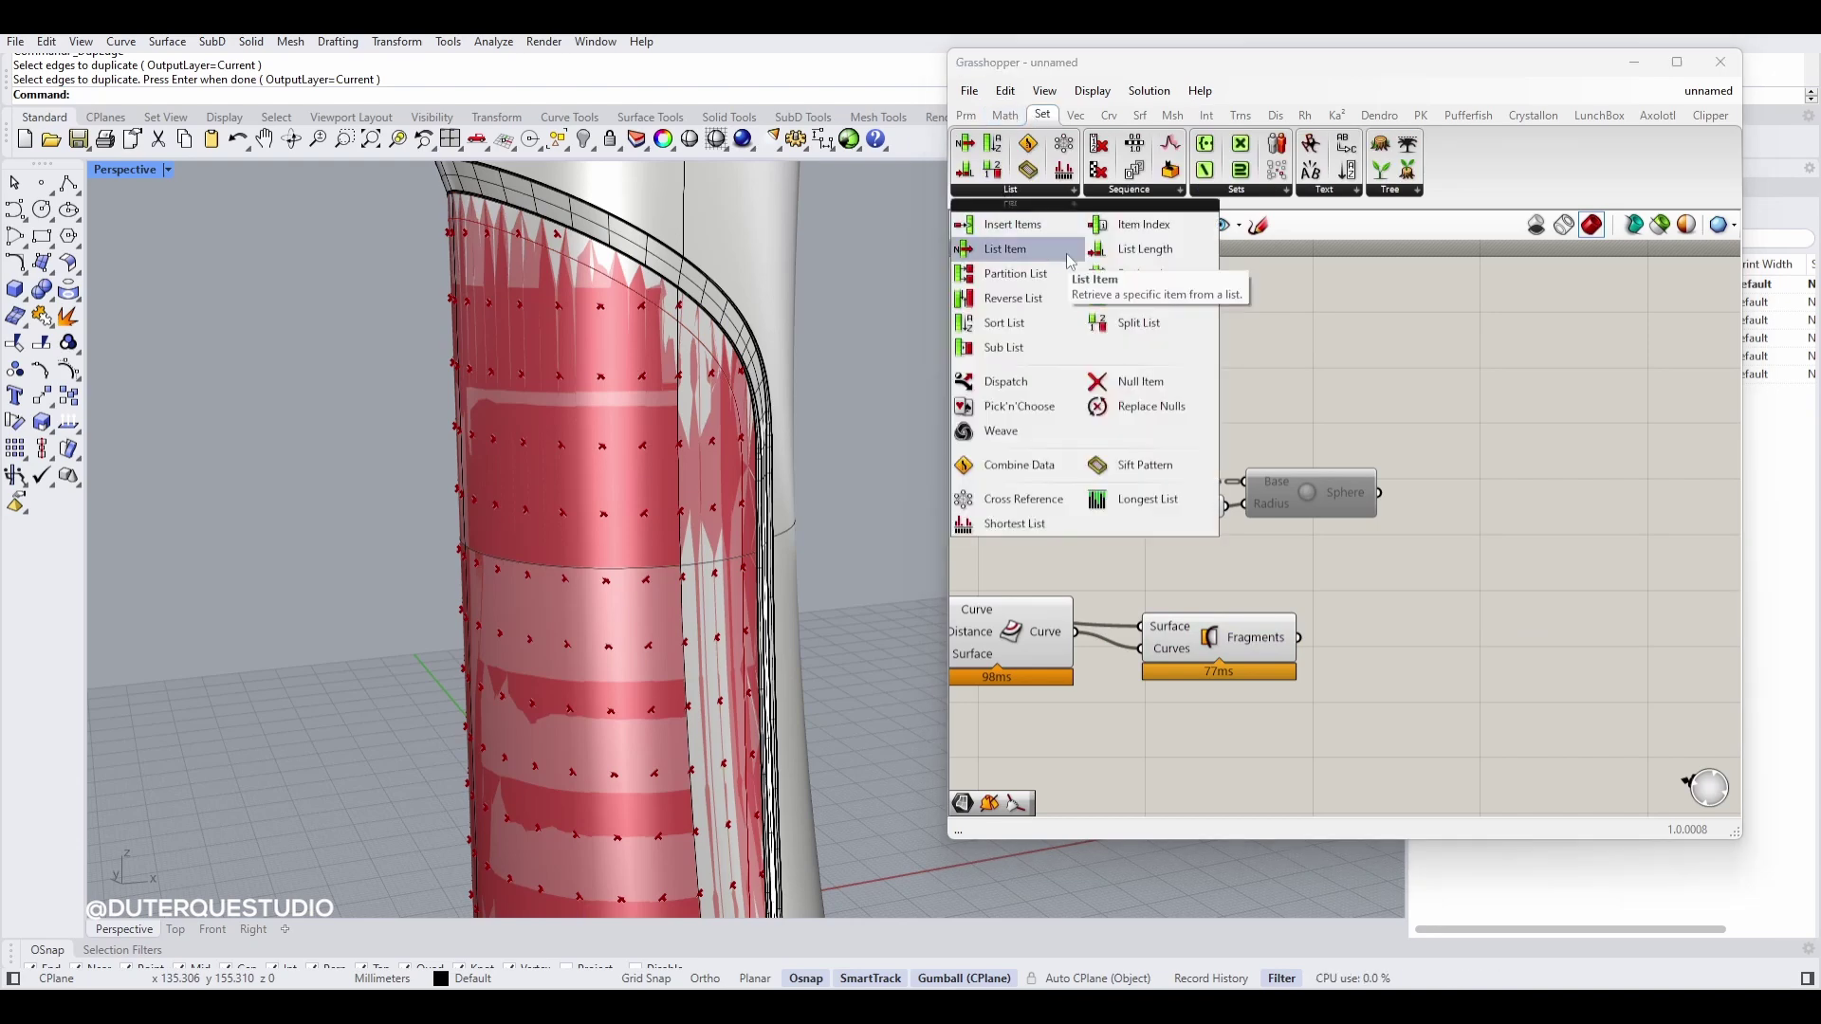
left_click_drag(1133, 250, 1487, 635)
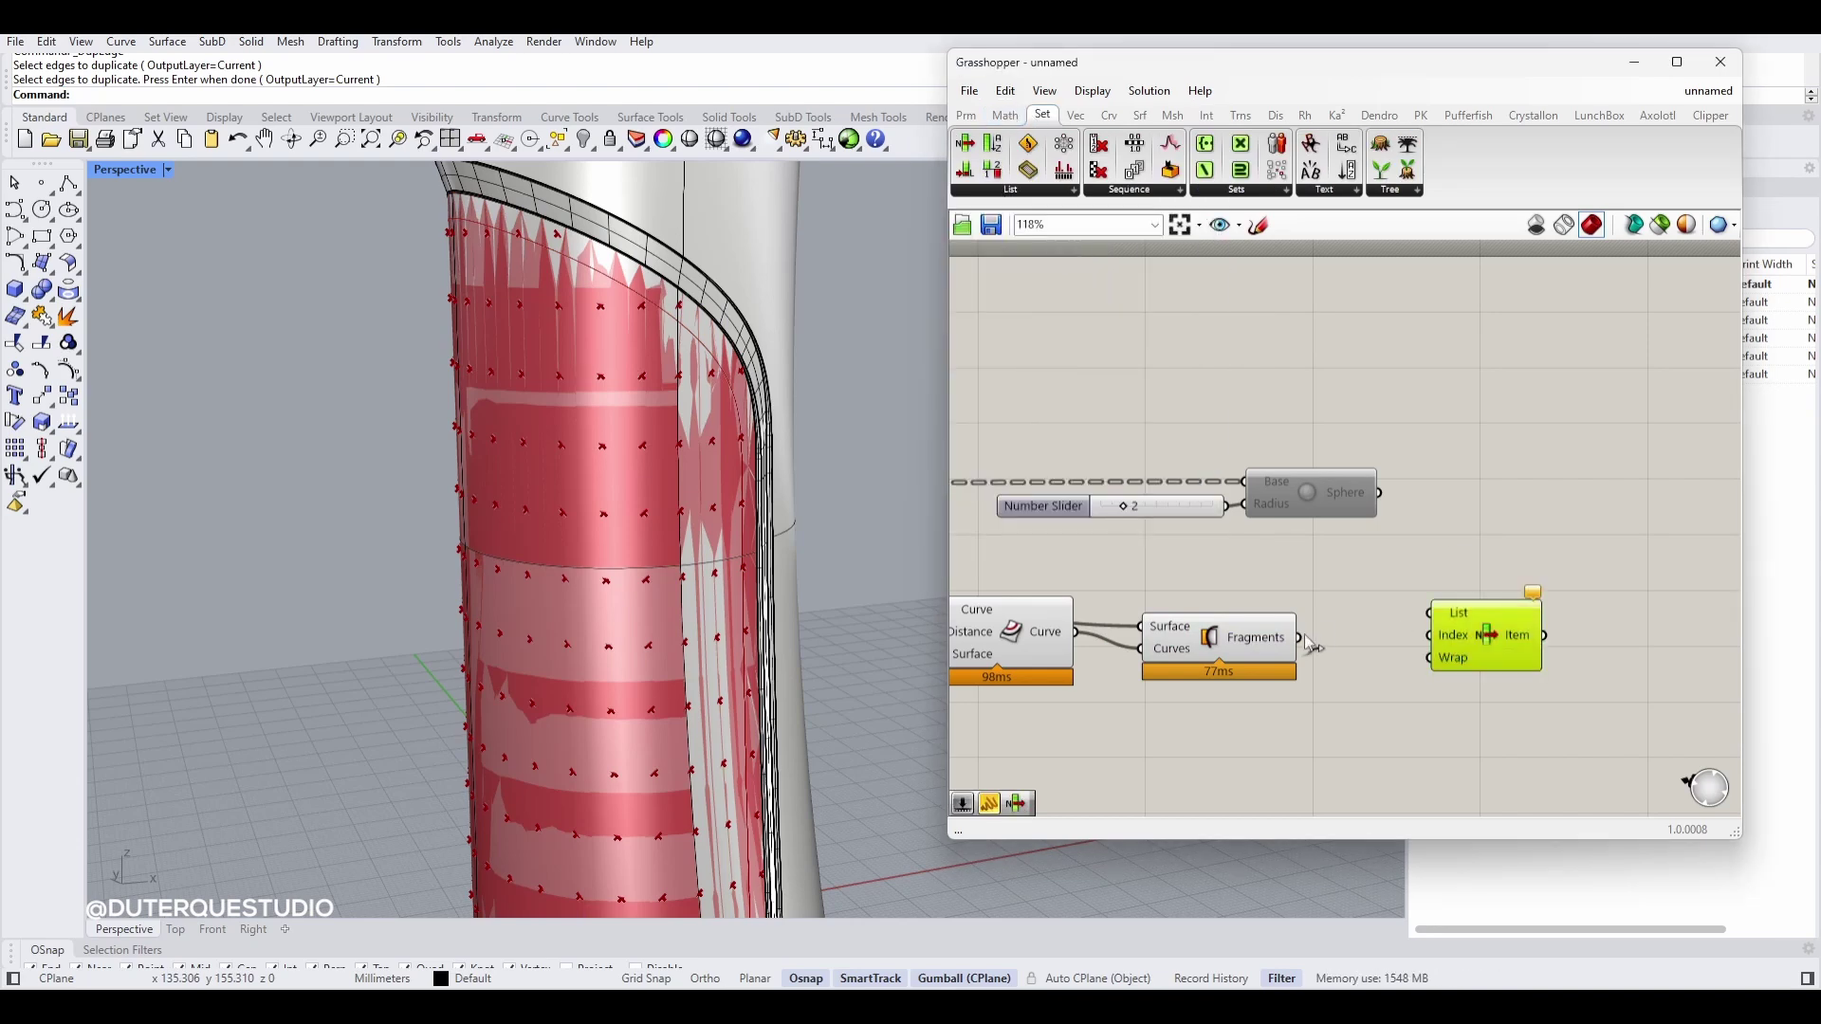
left_click_drag(1299, 638, 1381, 659)
left_click(1339, 697)
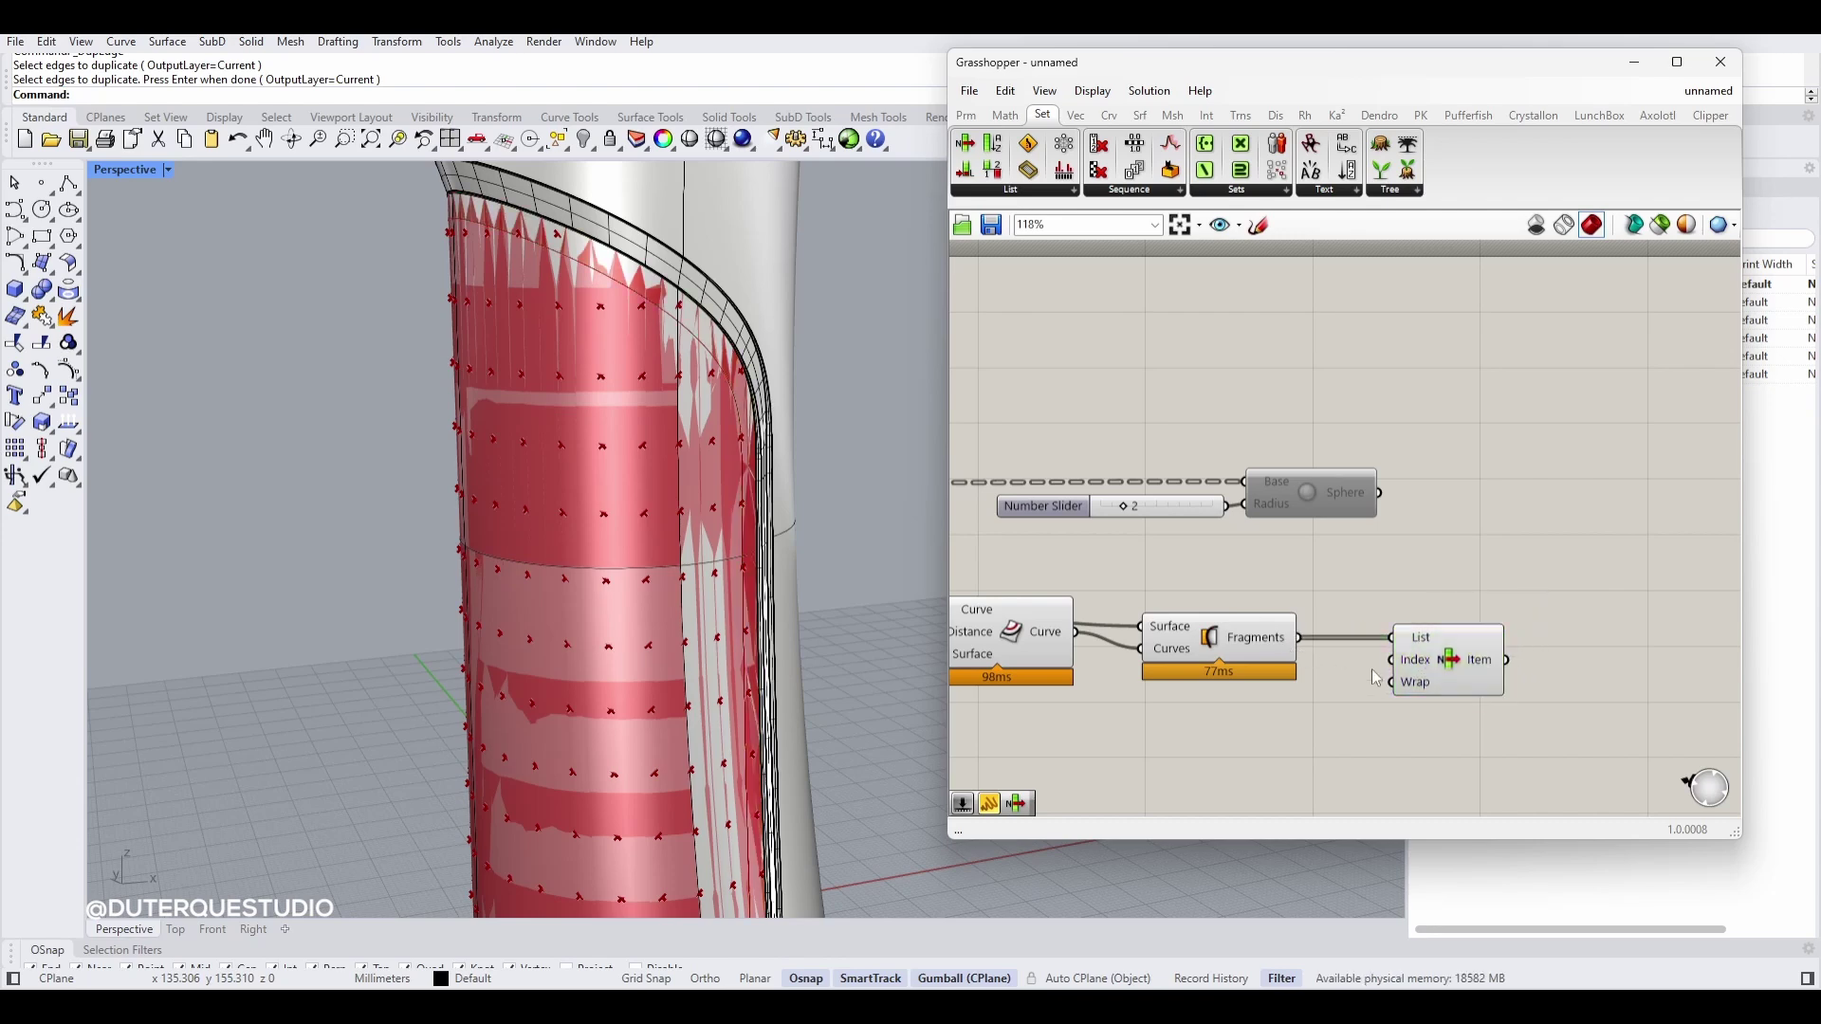
Step: Add a number slider with the value 1 and connect it to the List Item component's Index input
double_click(1303, 727)
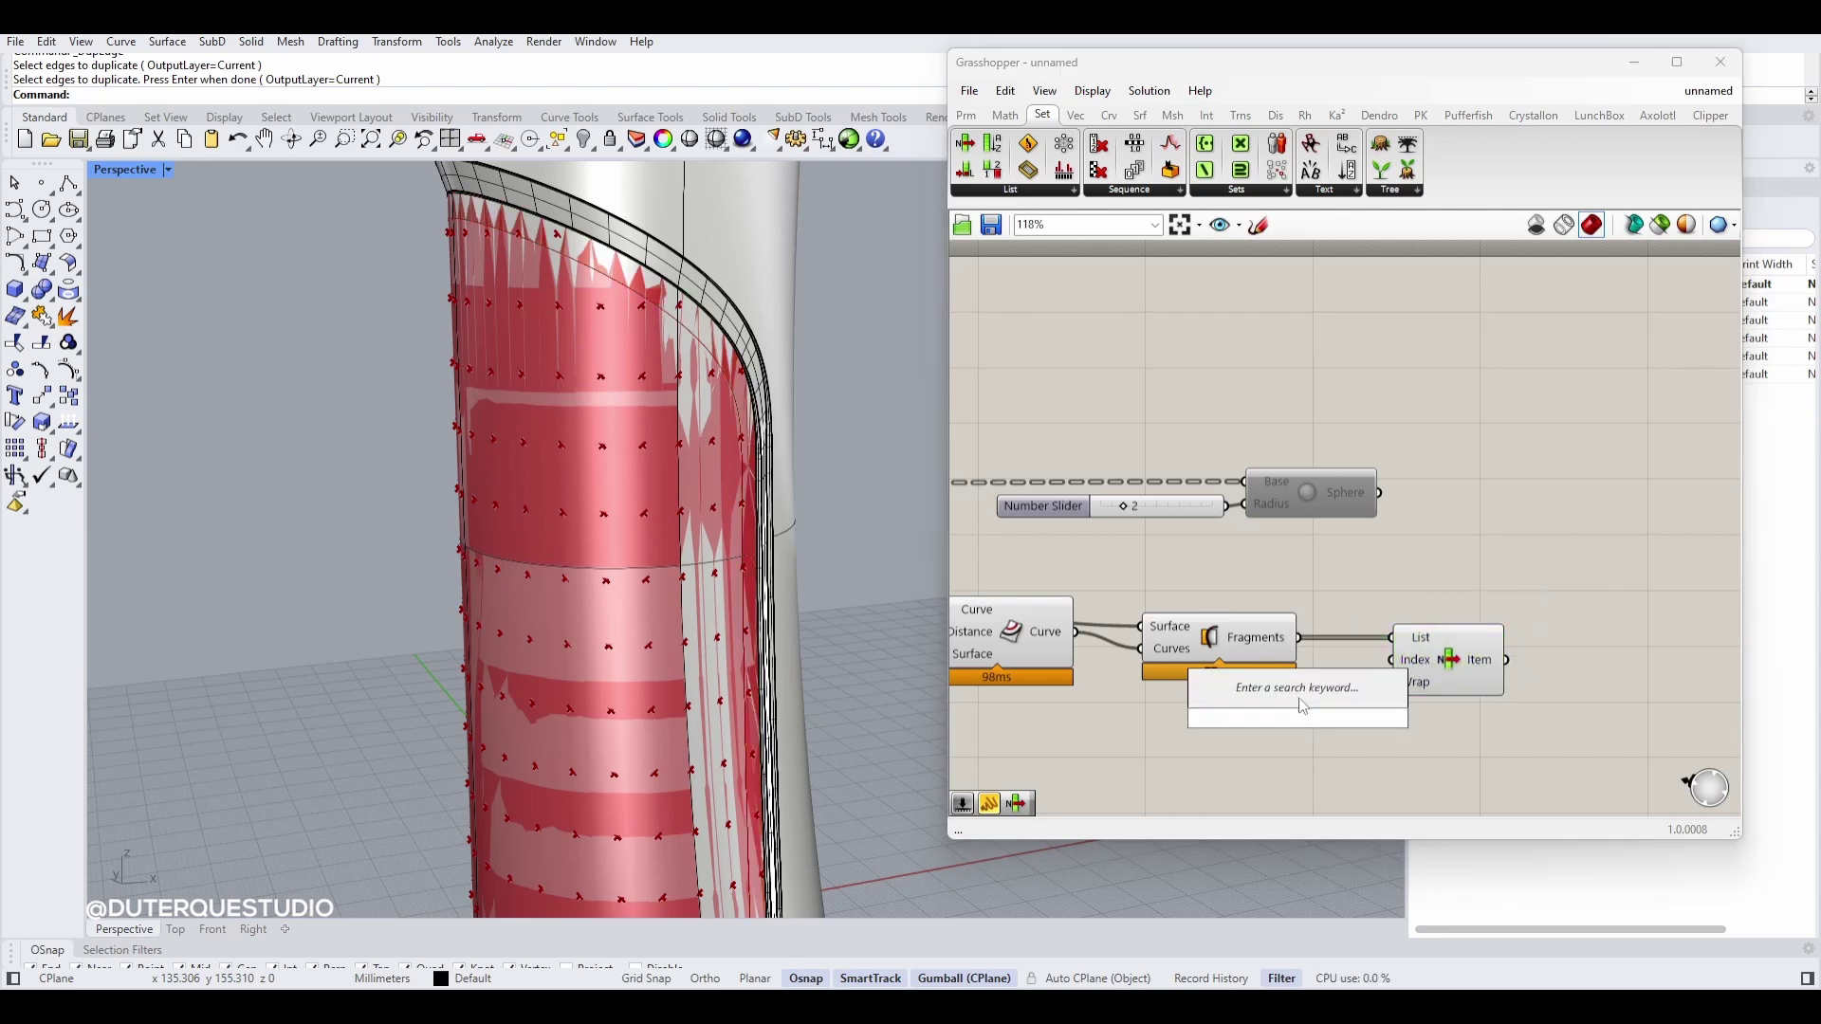
type("1")
key("Return")
left_click(1215, 742)
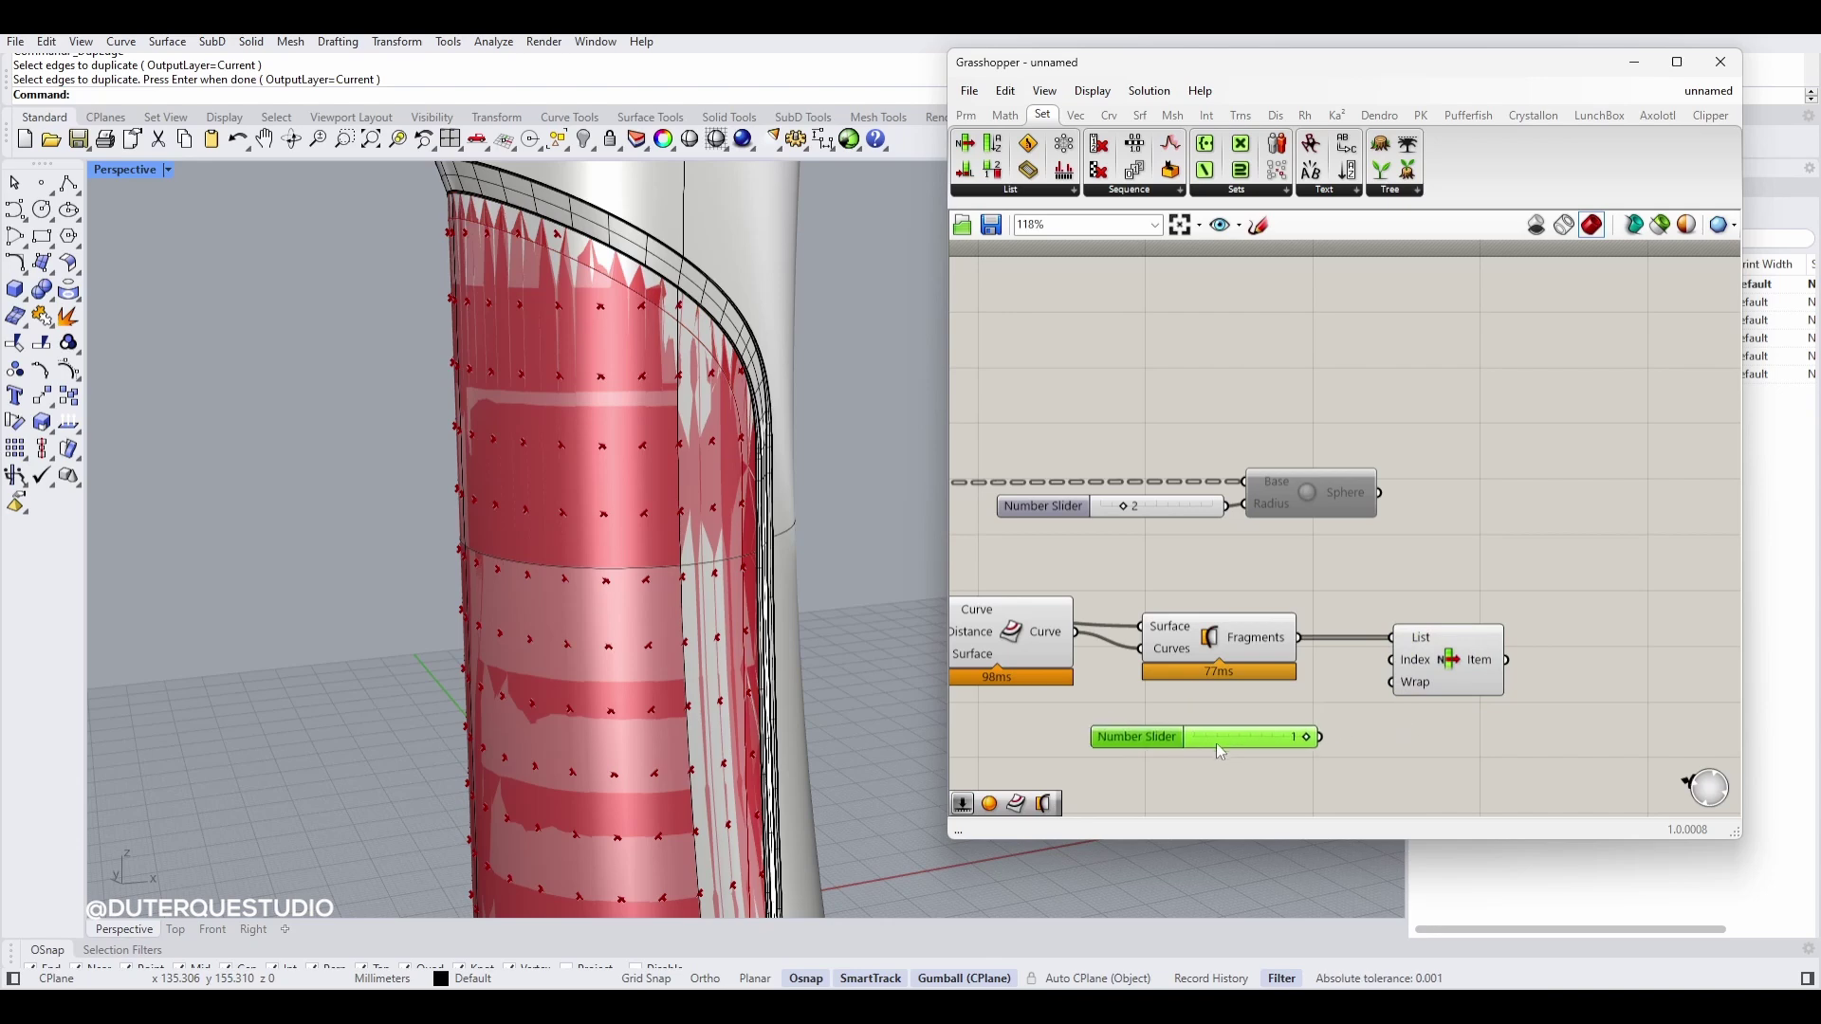
left_click_drag(1319, 738, 1549, 674)
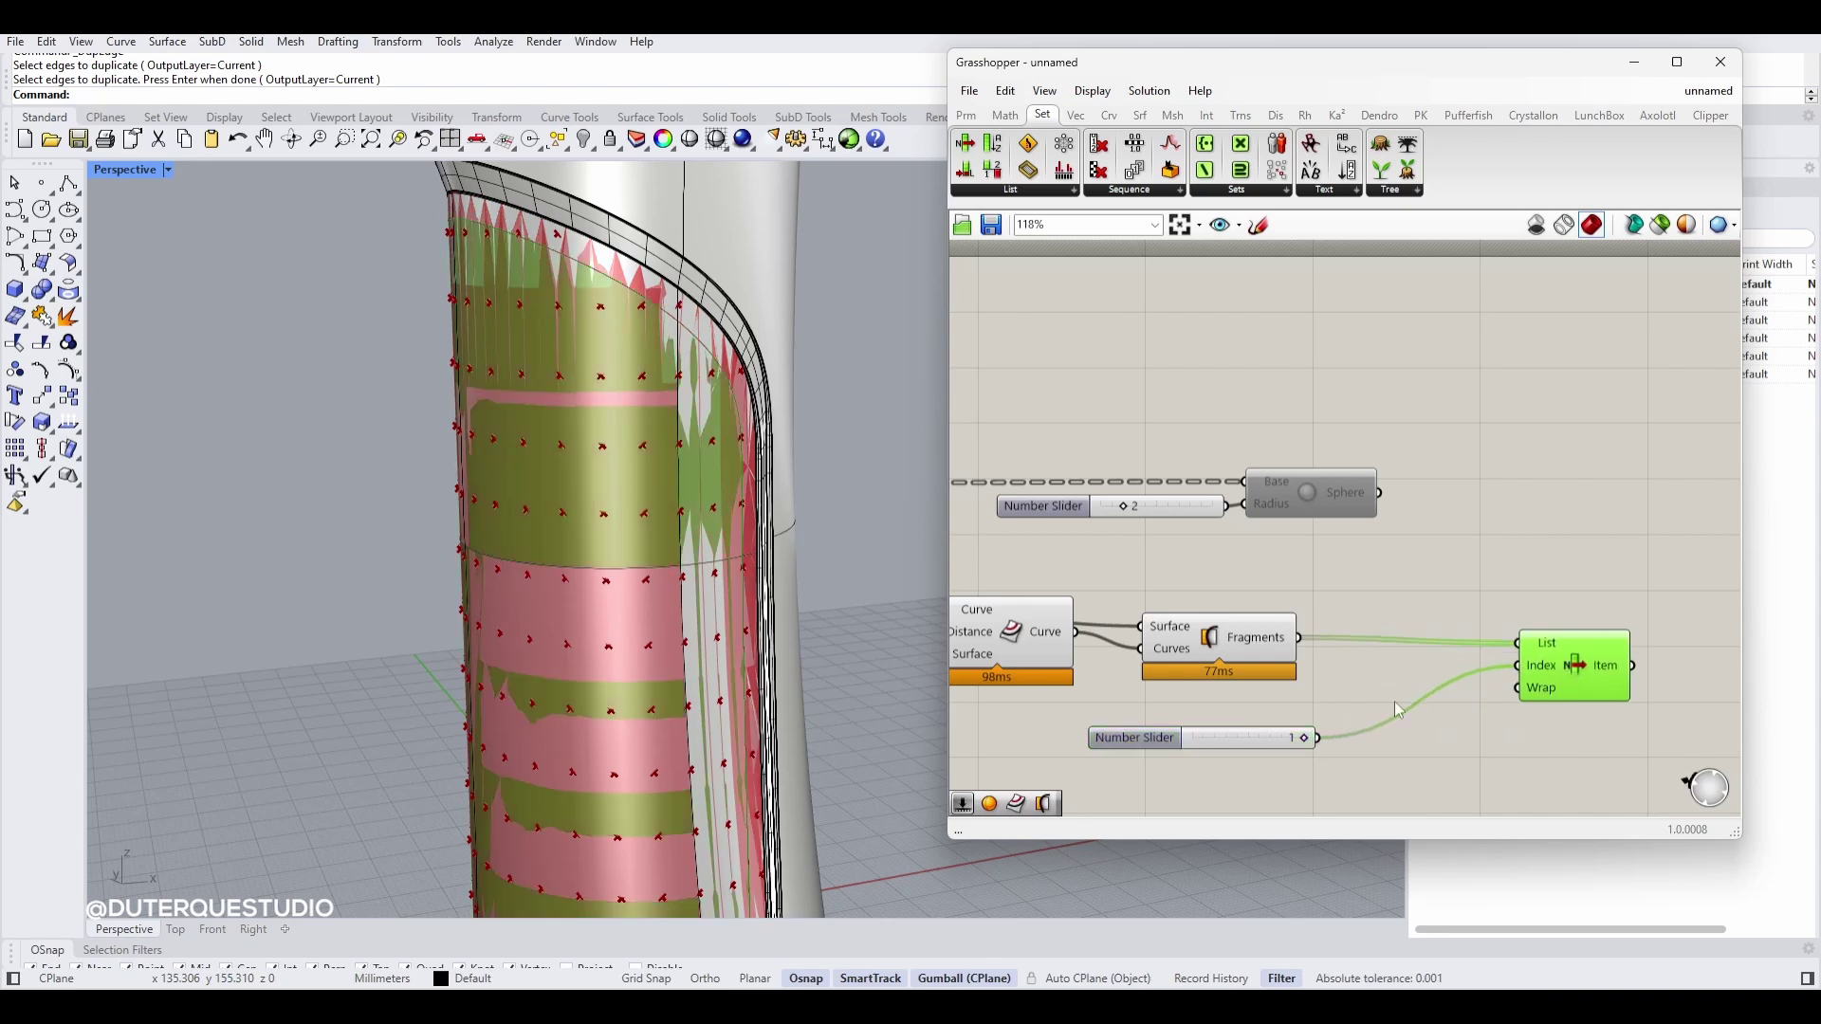
Step: Arrange the index slider between the Surface Split and List Item components, then select List Item to highlight the chosen fragment
left_click_drag(1239, 744, 1443, 673)
left_click_drag(1554, 673, 1608, 668)
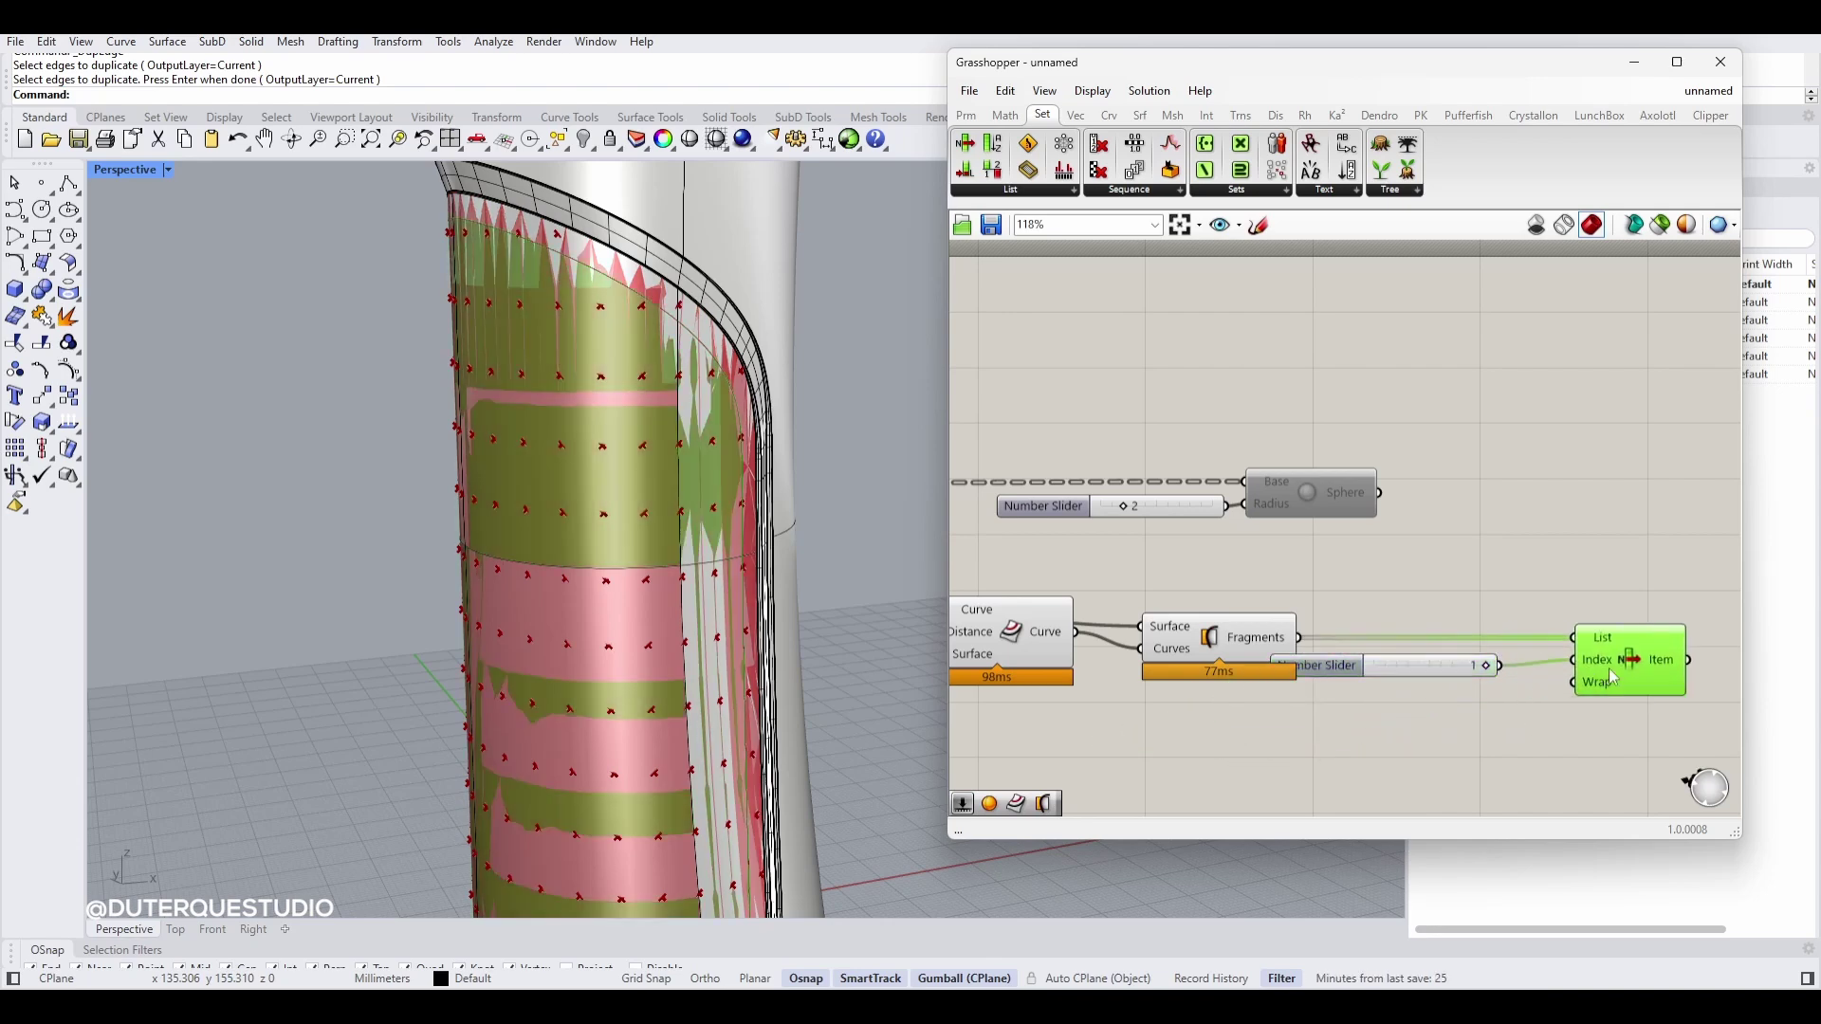
mouse_move(1448, 667)
left_mouse_down()
mouse_move(1490, 665)
mouse_move(1408, 663)
mouse_move(1481, 659)
left_mouse_up()
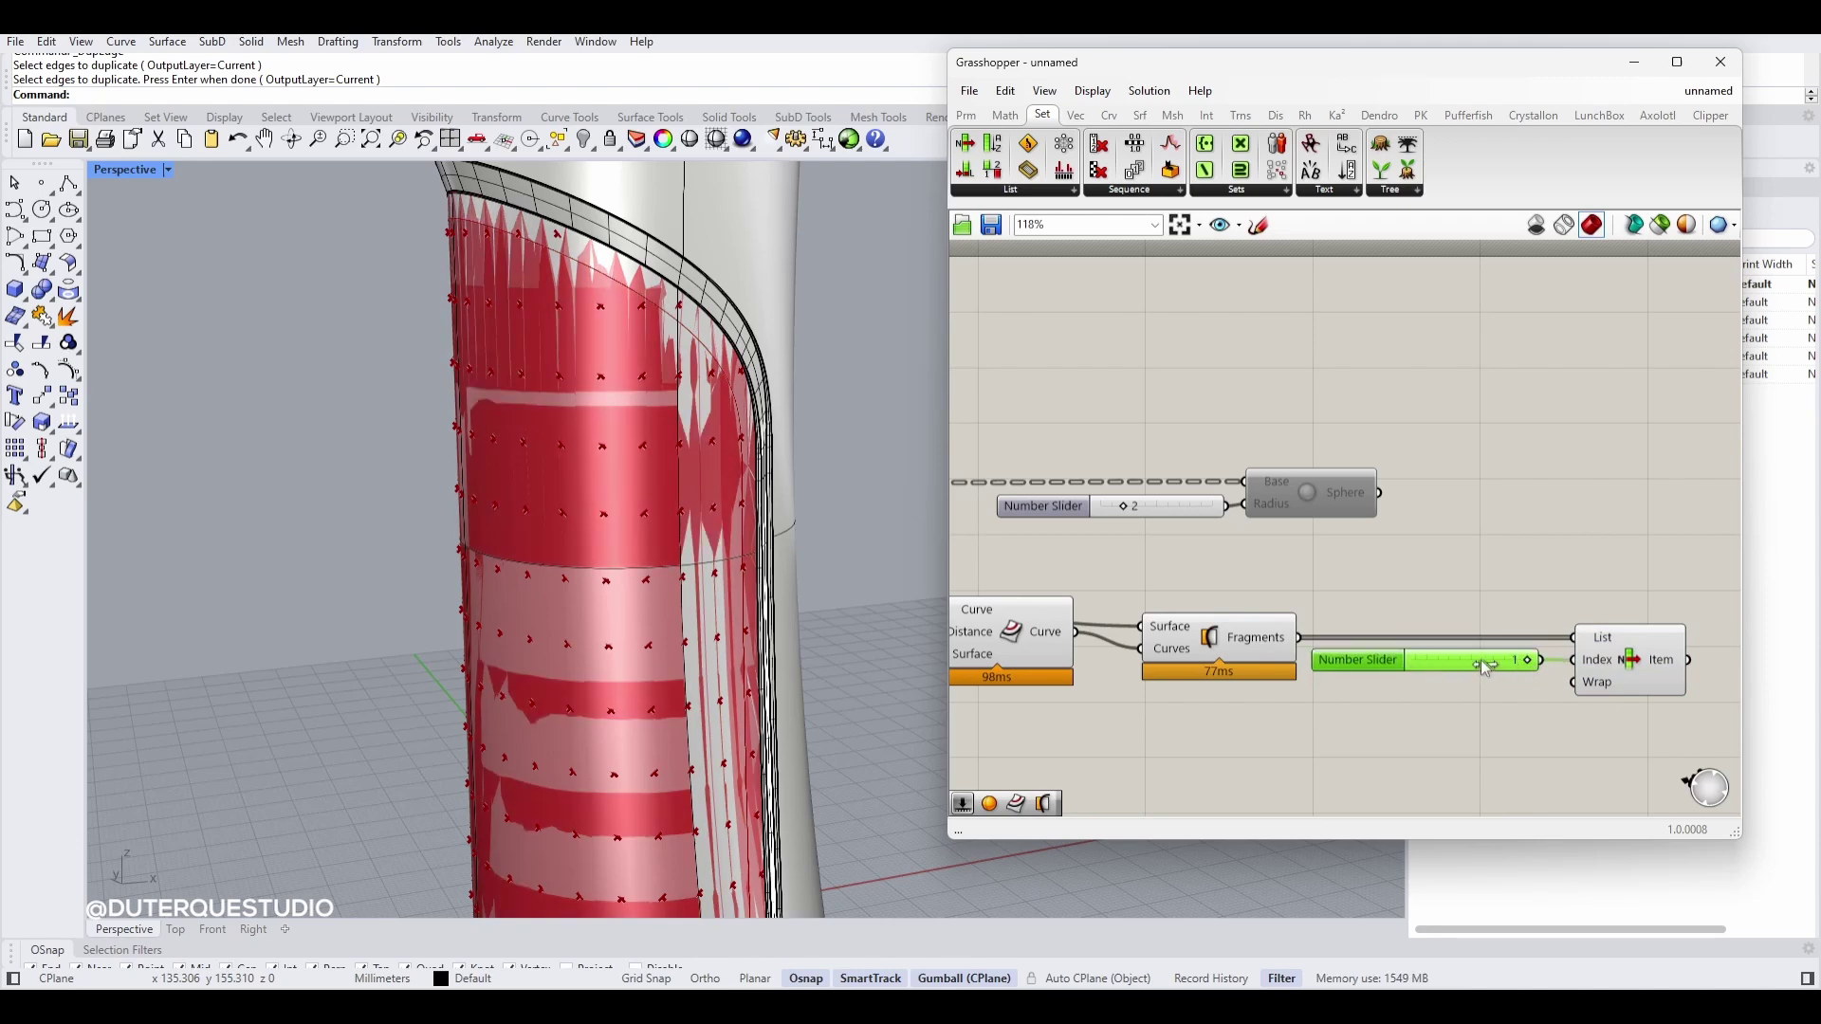
left_click(1649, 656)
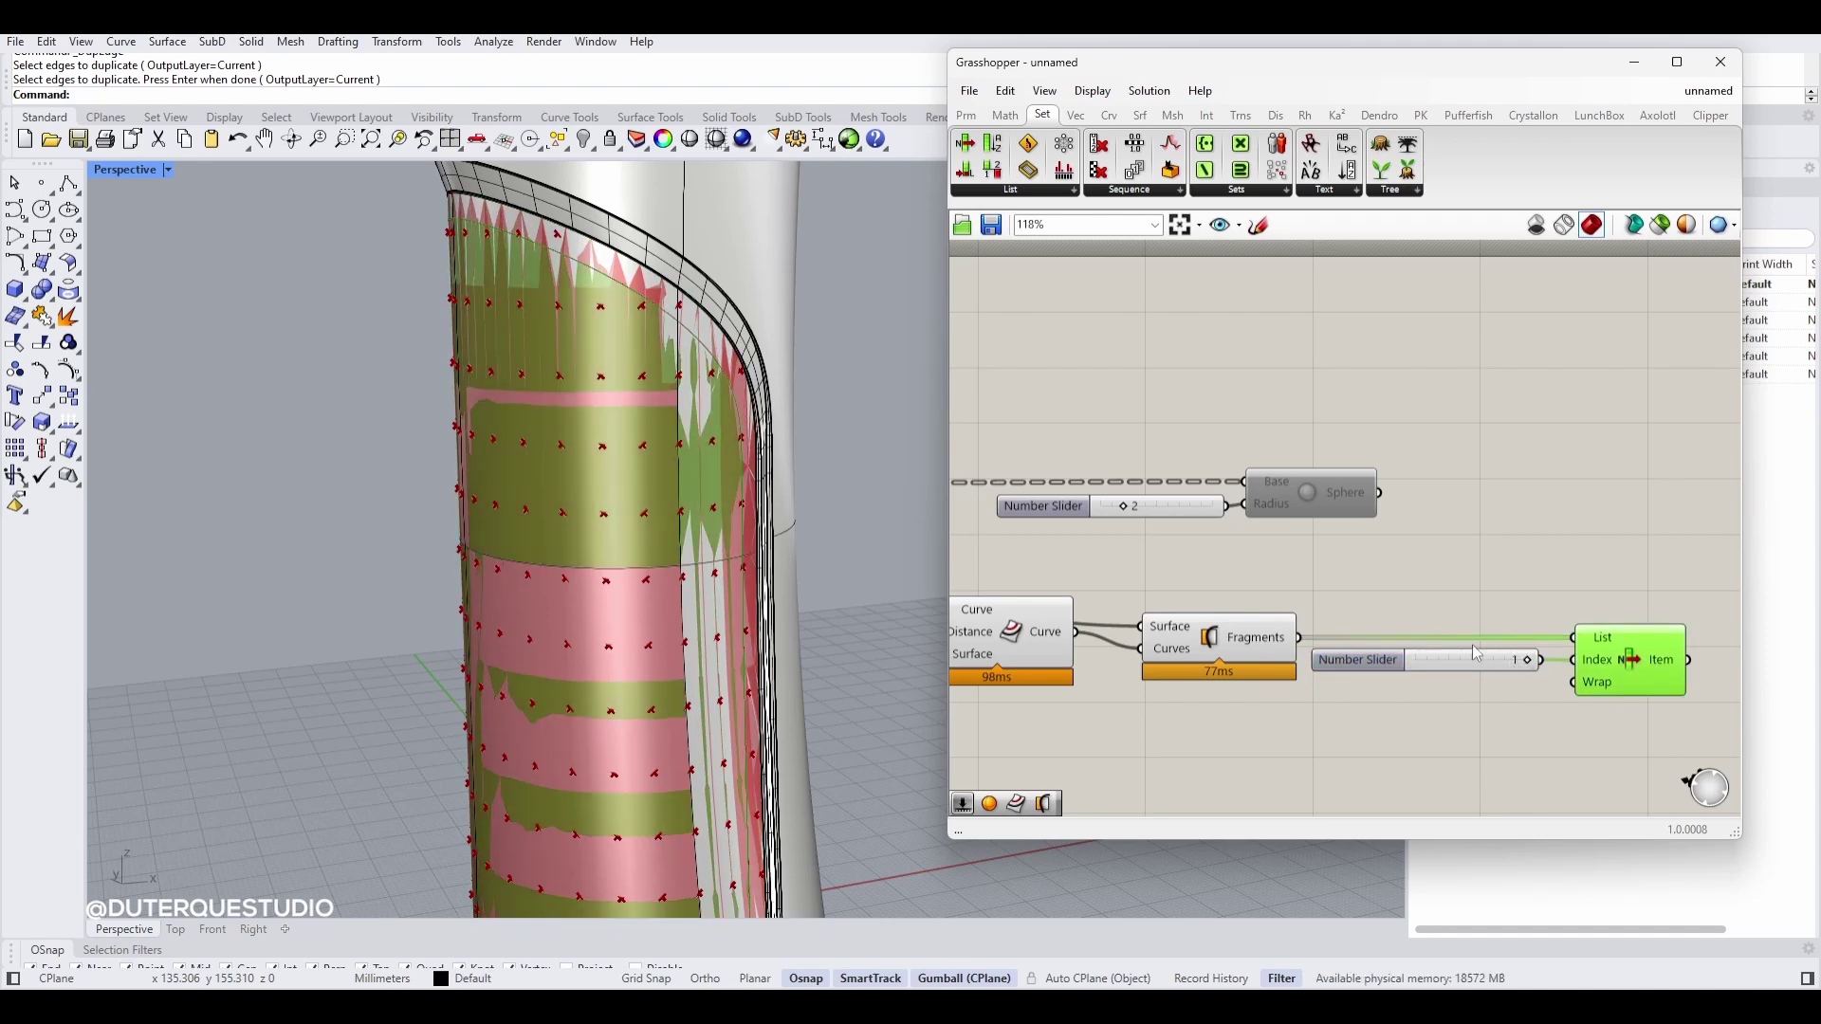
Step: Turn off the preview of the Surface Split component
scroll(1506, 658, "down", 3)
scroll(1619, 674, "up", 4)
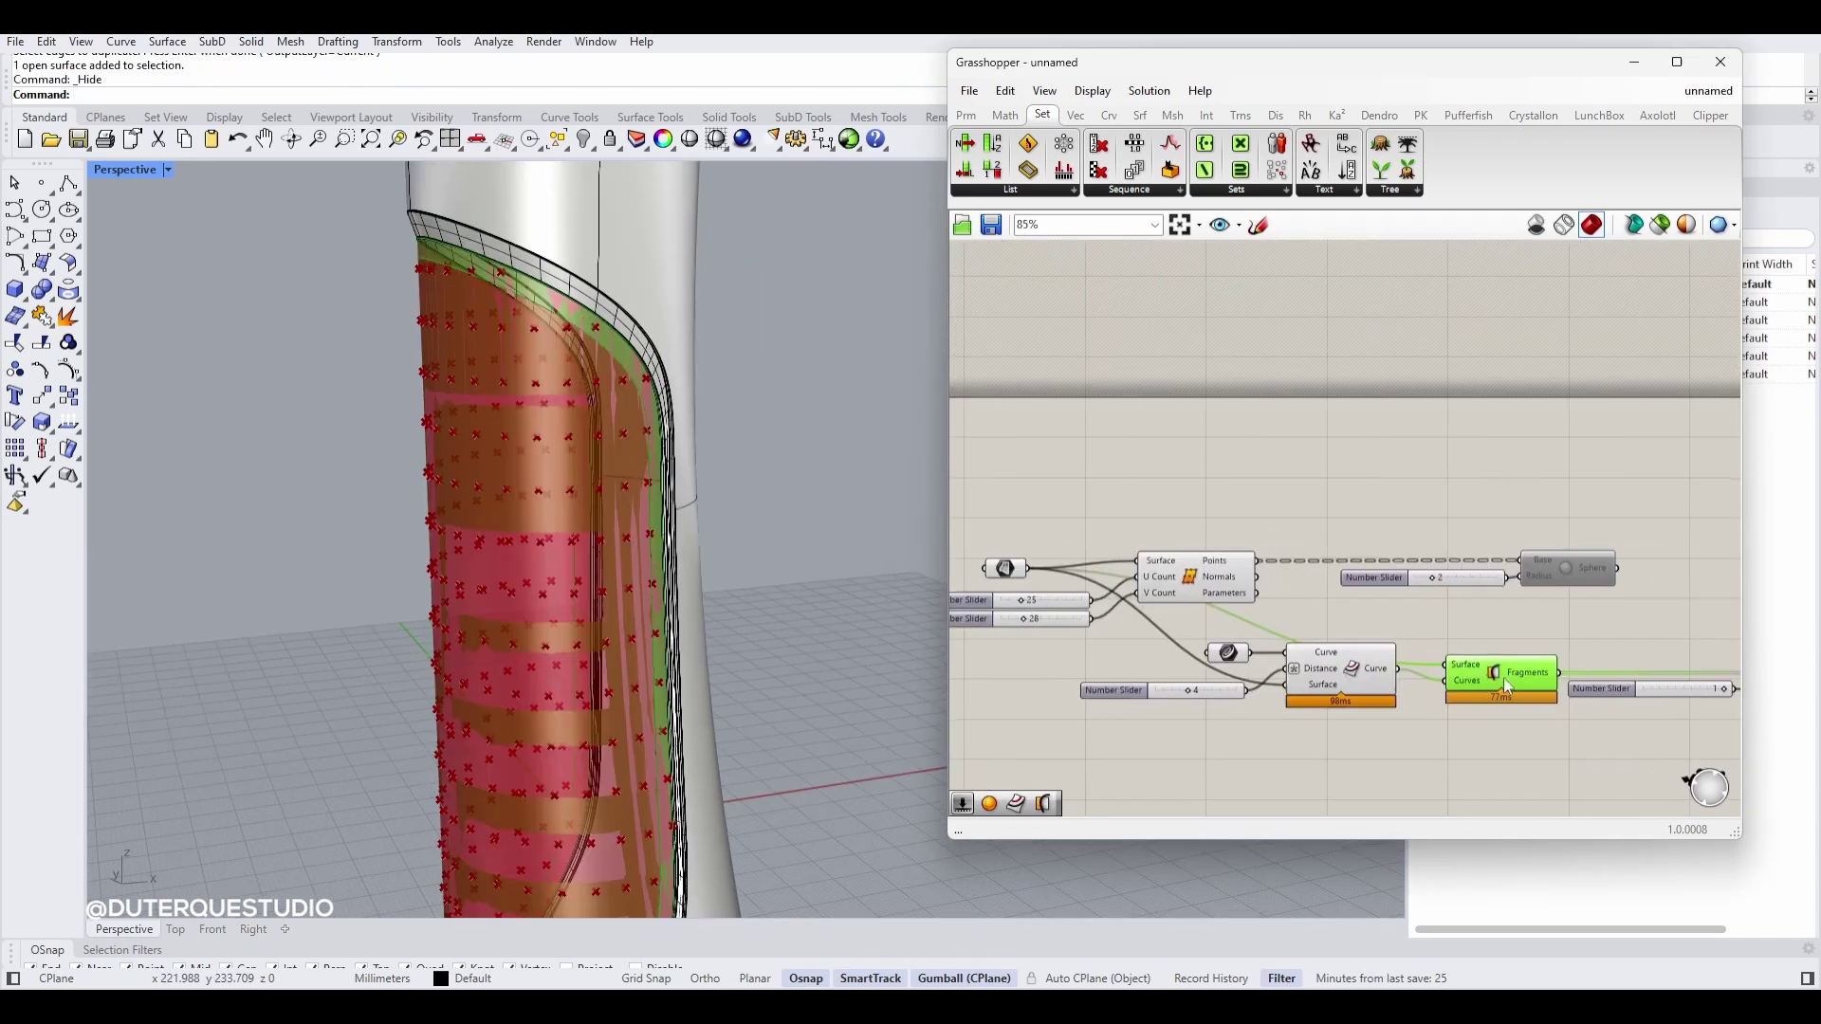
middle_click(1504, 677)
left_click(1561, 618)
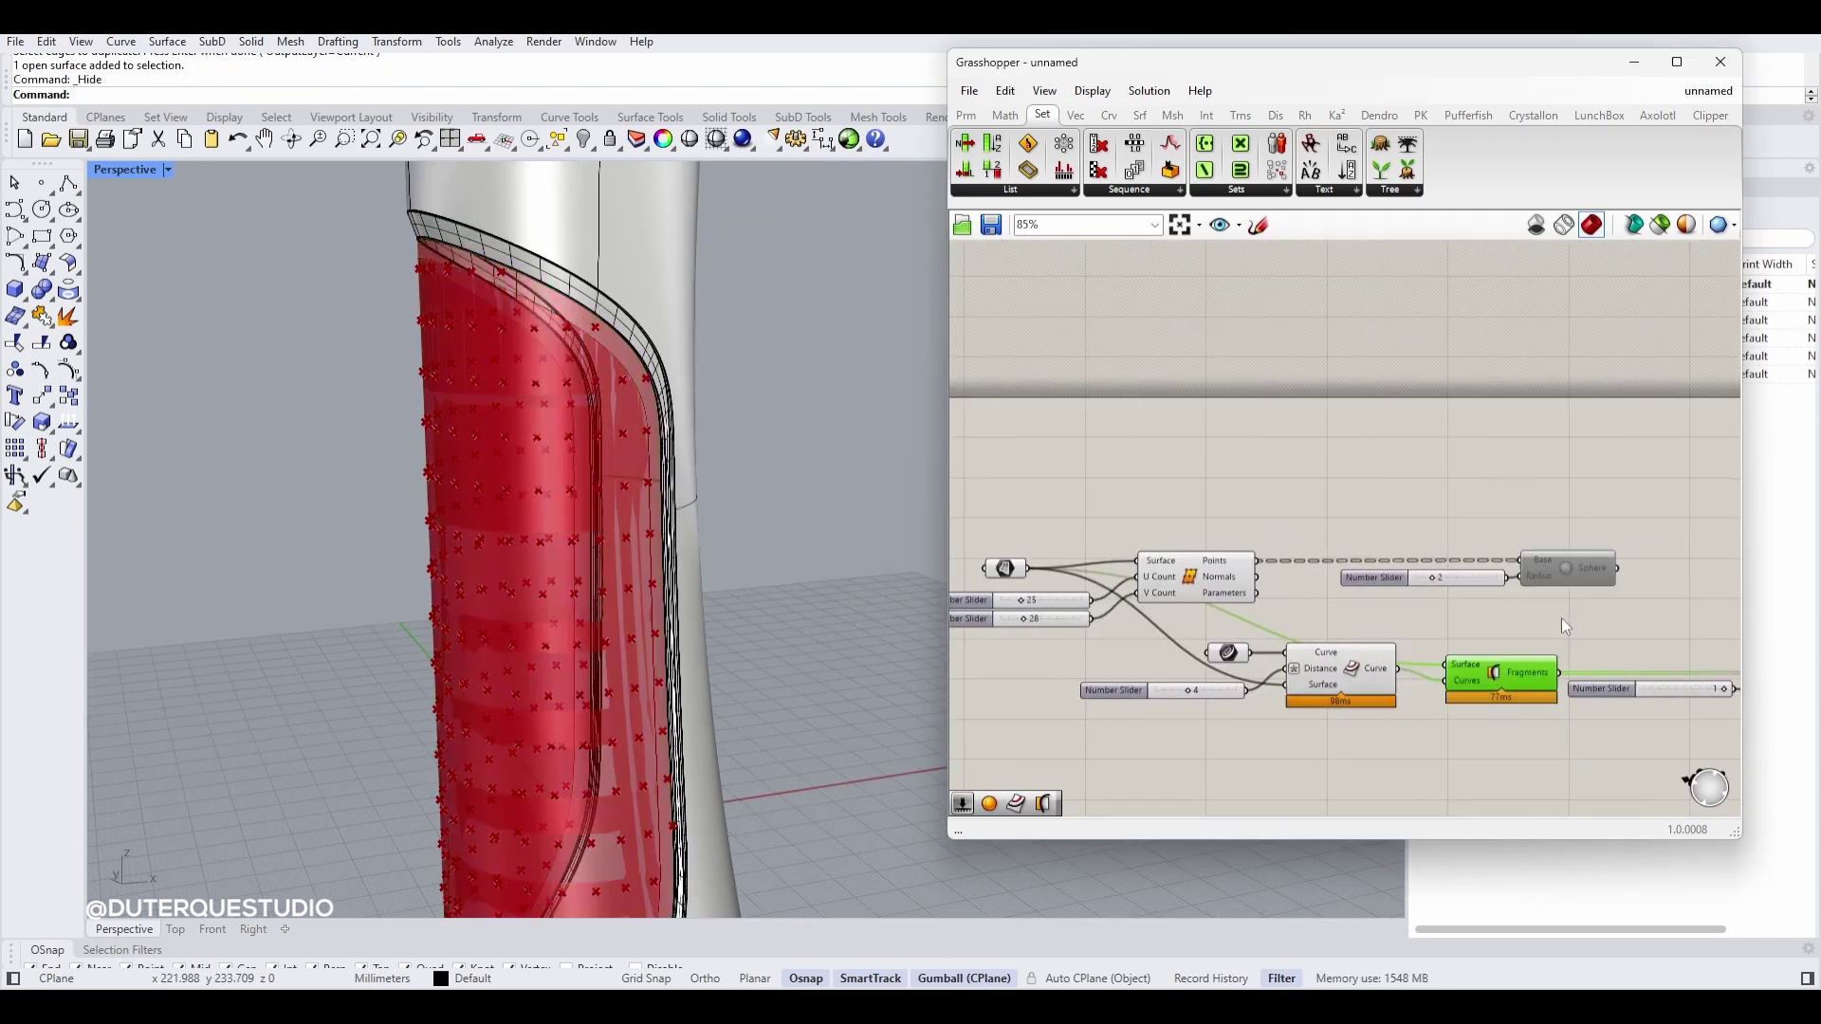
left_click(1561, 617)
Step: Move the surface division component together with the radius slider and Sphere component past the List Item component
scroll(1561, 617, "down", 2)
right_click_drag(1697, 663, 1496, 659)
left_click_drag(1551, 664, 1543, 663)
right_click_drag(1495, 641, 1585, 655)
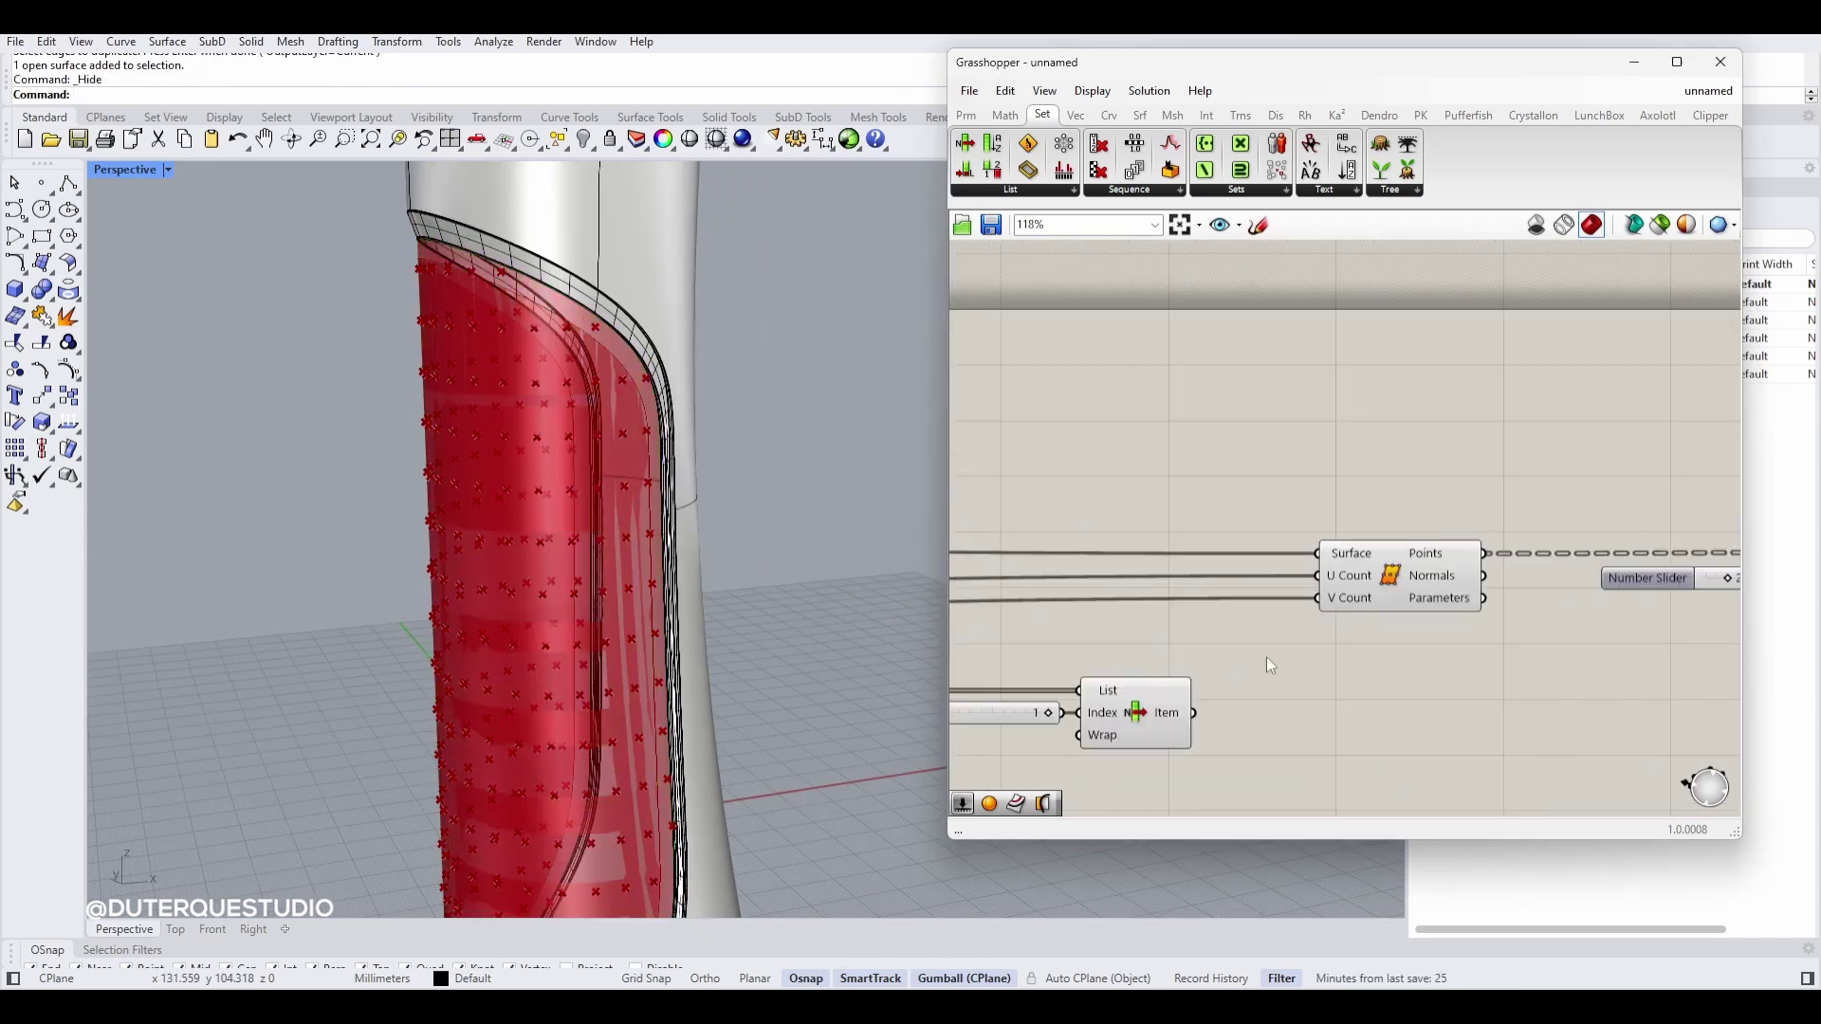
Step: Connect the List Item component's Item output to the surface division component's Surface input, replacing the original surface
left_click(1129, 744)
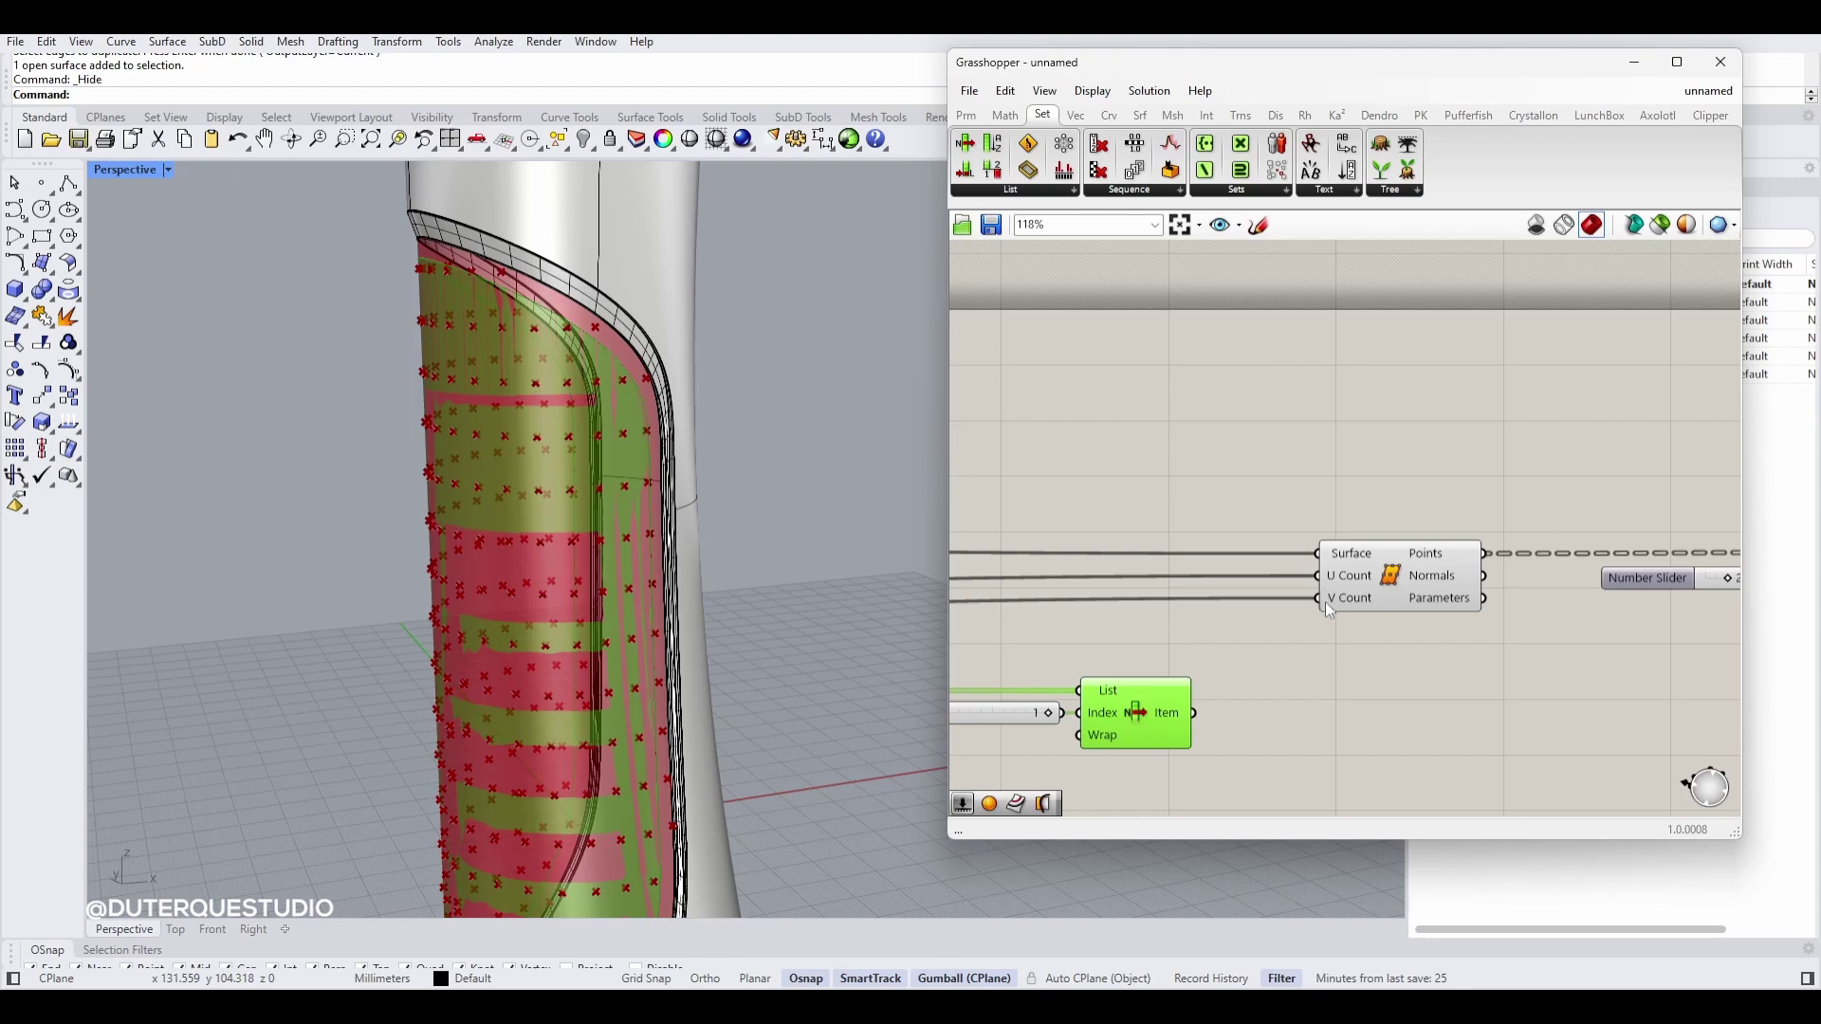
left_click_drag(1197, 713, 1321, 553)
scroll(1301, 669, "down", 2)
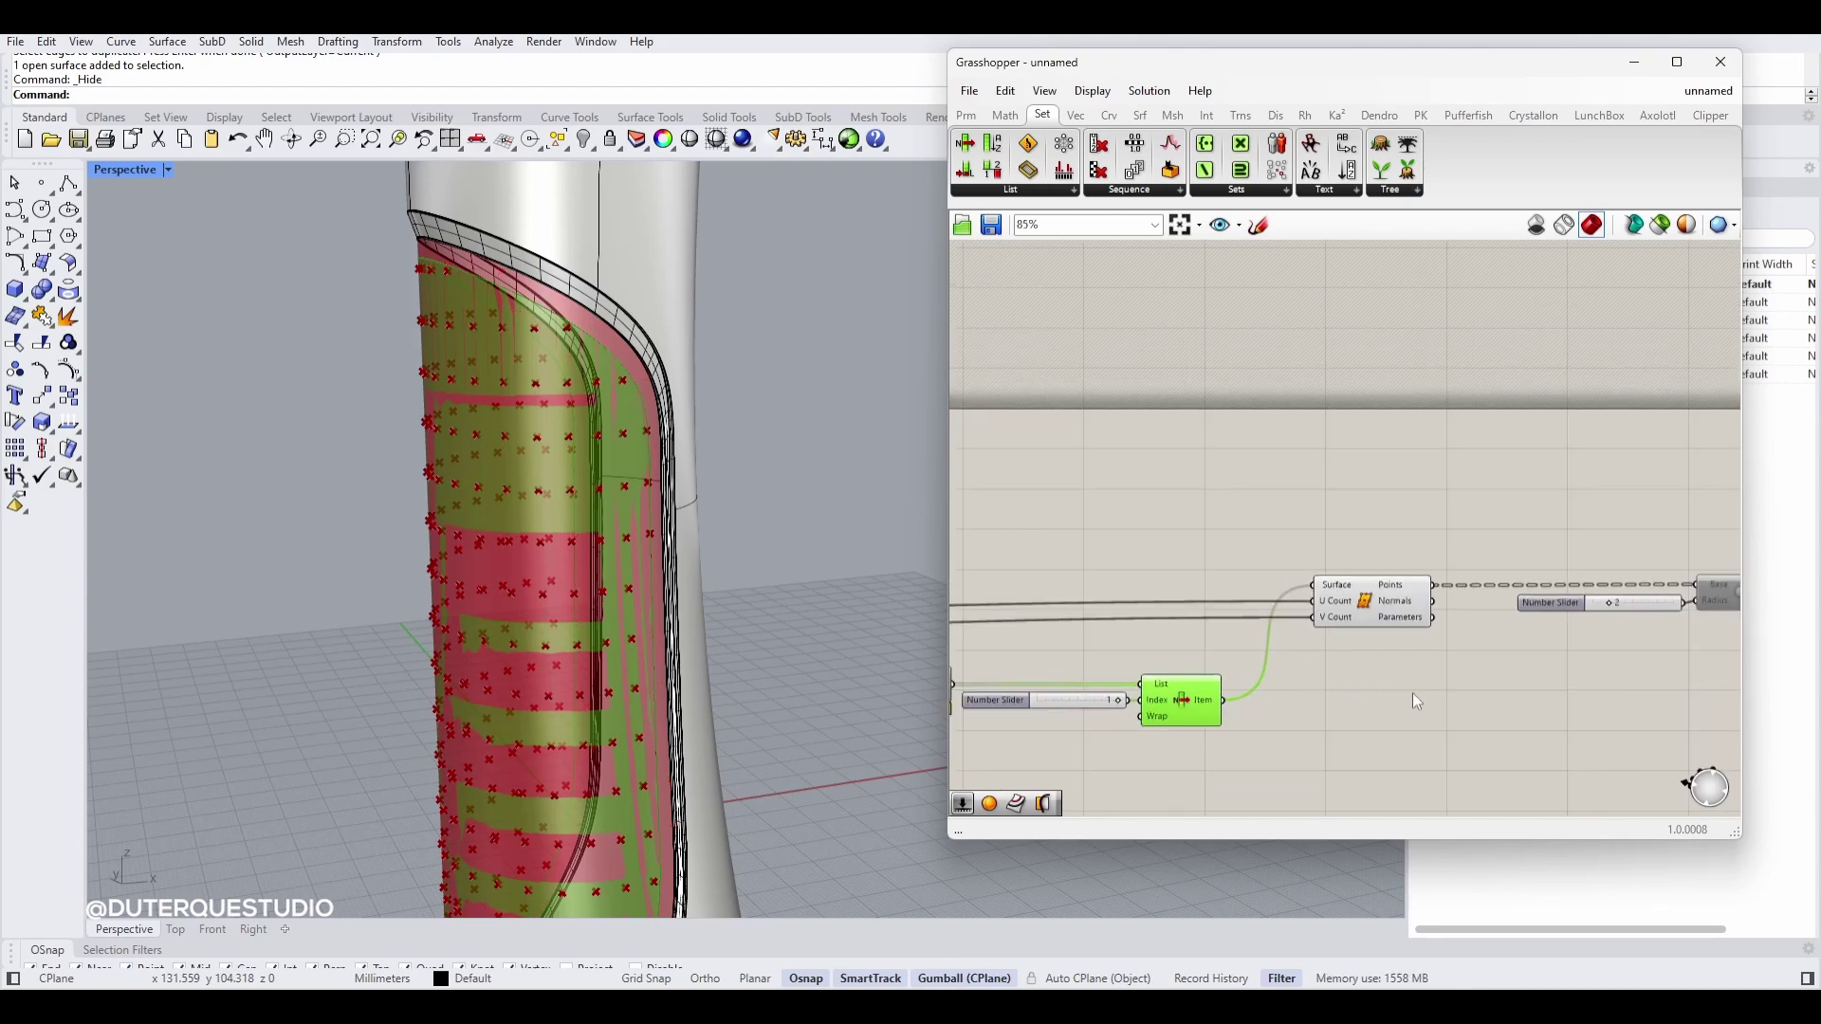
Step: Move the surface division component, radius slider and Sphere component in line with the List Item component
scroll(1412, 700, "down", 3)
right_click_drag(1504, 713, 1369, 688)
left_click_drag(1485, 666, 1283, 671)
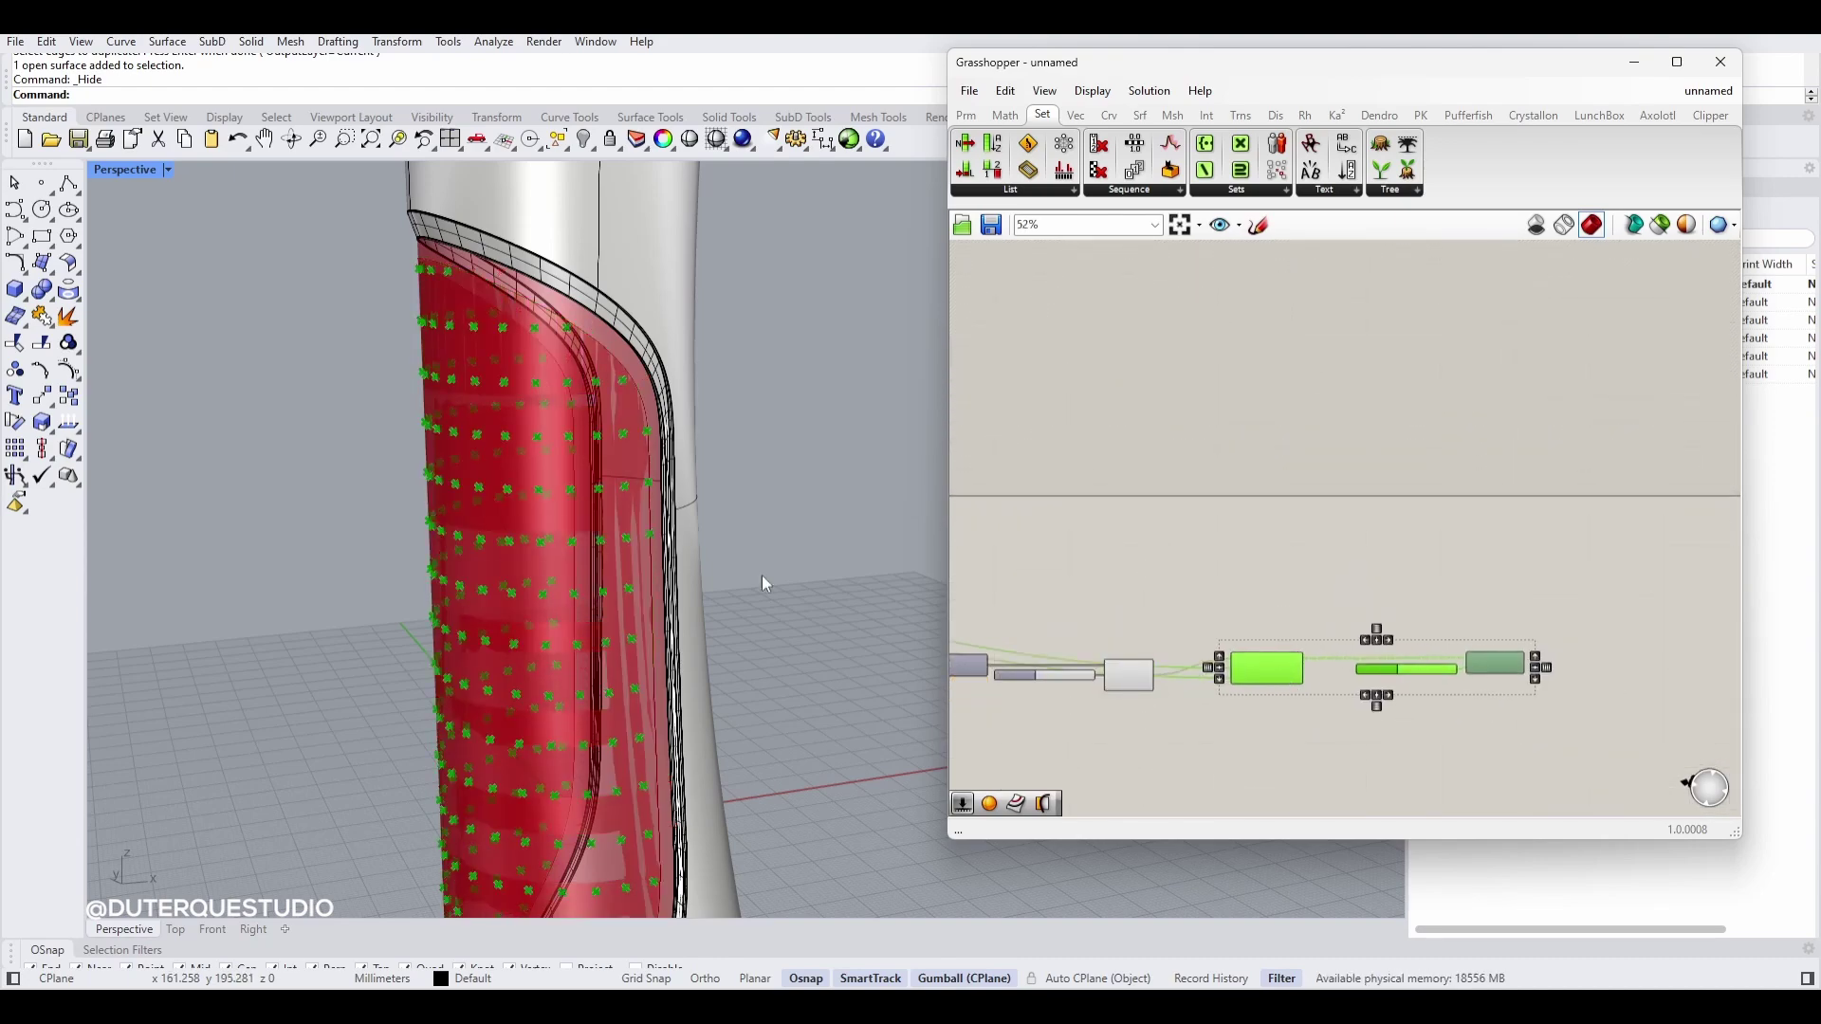
Step: Raise the surface division's U and V count sliders to 32 and 35
scroll(616, 579, "up", 4)
right_click_drag(645, 569, 569, 597)
right_click_drag(1096, 651, 1423, 634)
scroll(1423, 634, "up", 2)
right_click_drag(1057, 620, 1414, 646)
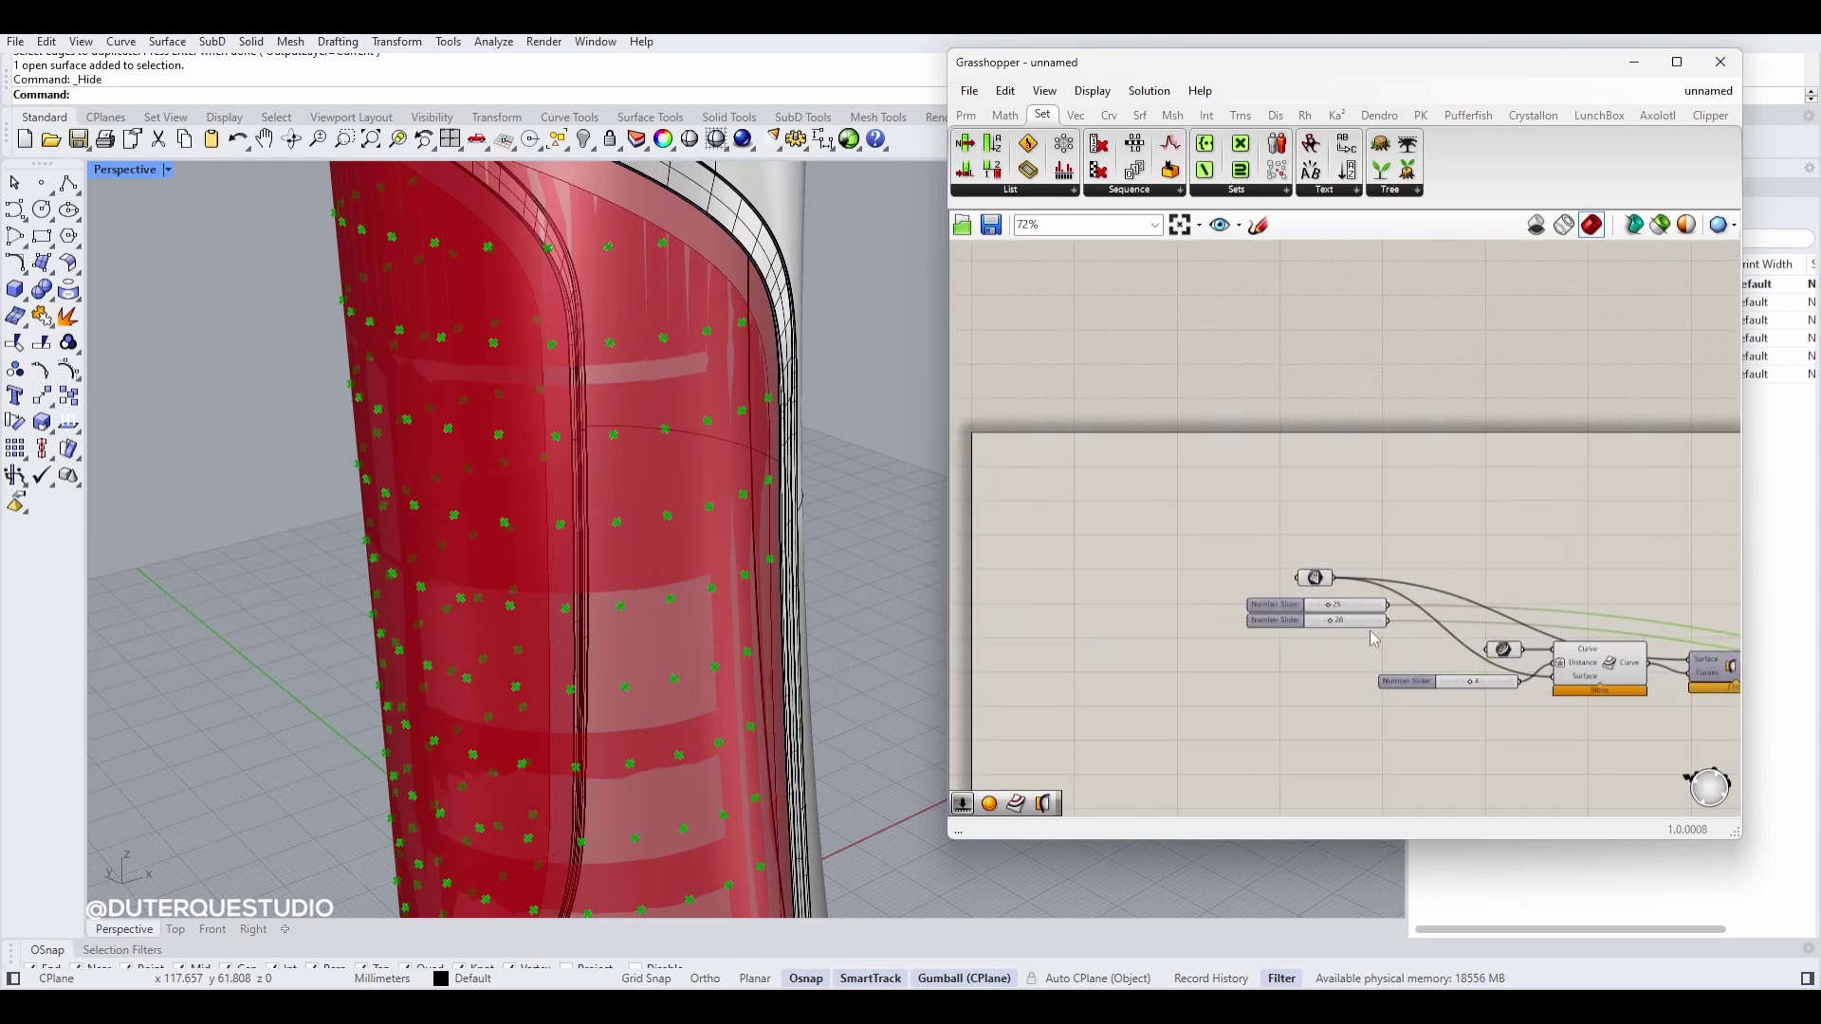
scroll(1375, 639, "up", 3)
left_click_drag(1304, 626, 1314, 589)
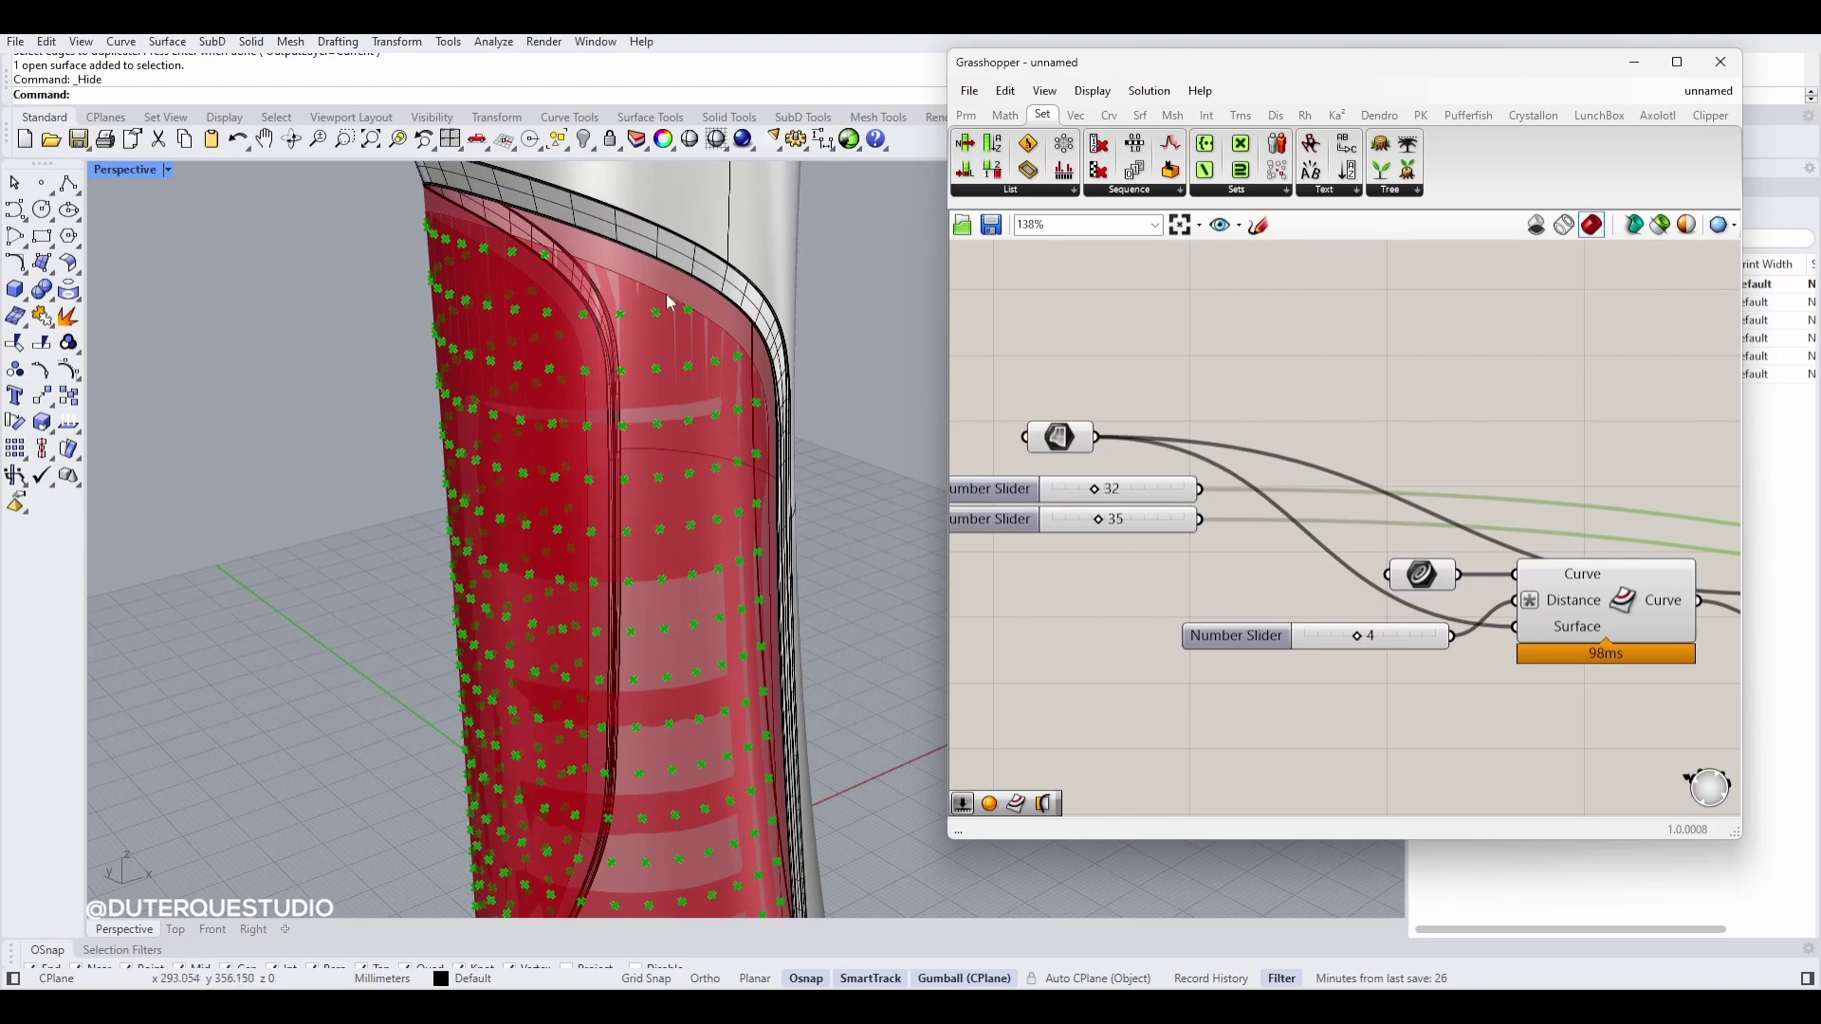
Step: Set the curve offset distance slider to 5 and both surface division count sliders to 25
scroll(619, 268, "up", 2)
mouse_move(1360, 640)
left_mouse_down()
mouse_move(1304, 649)
mouse_move(1383, 651)
left_mouse_up()
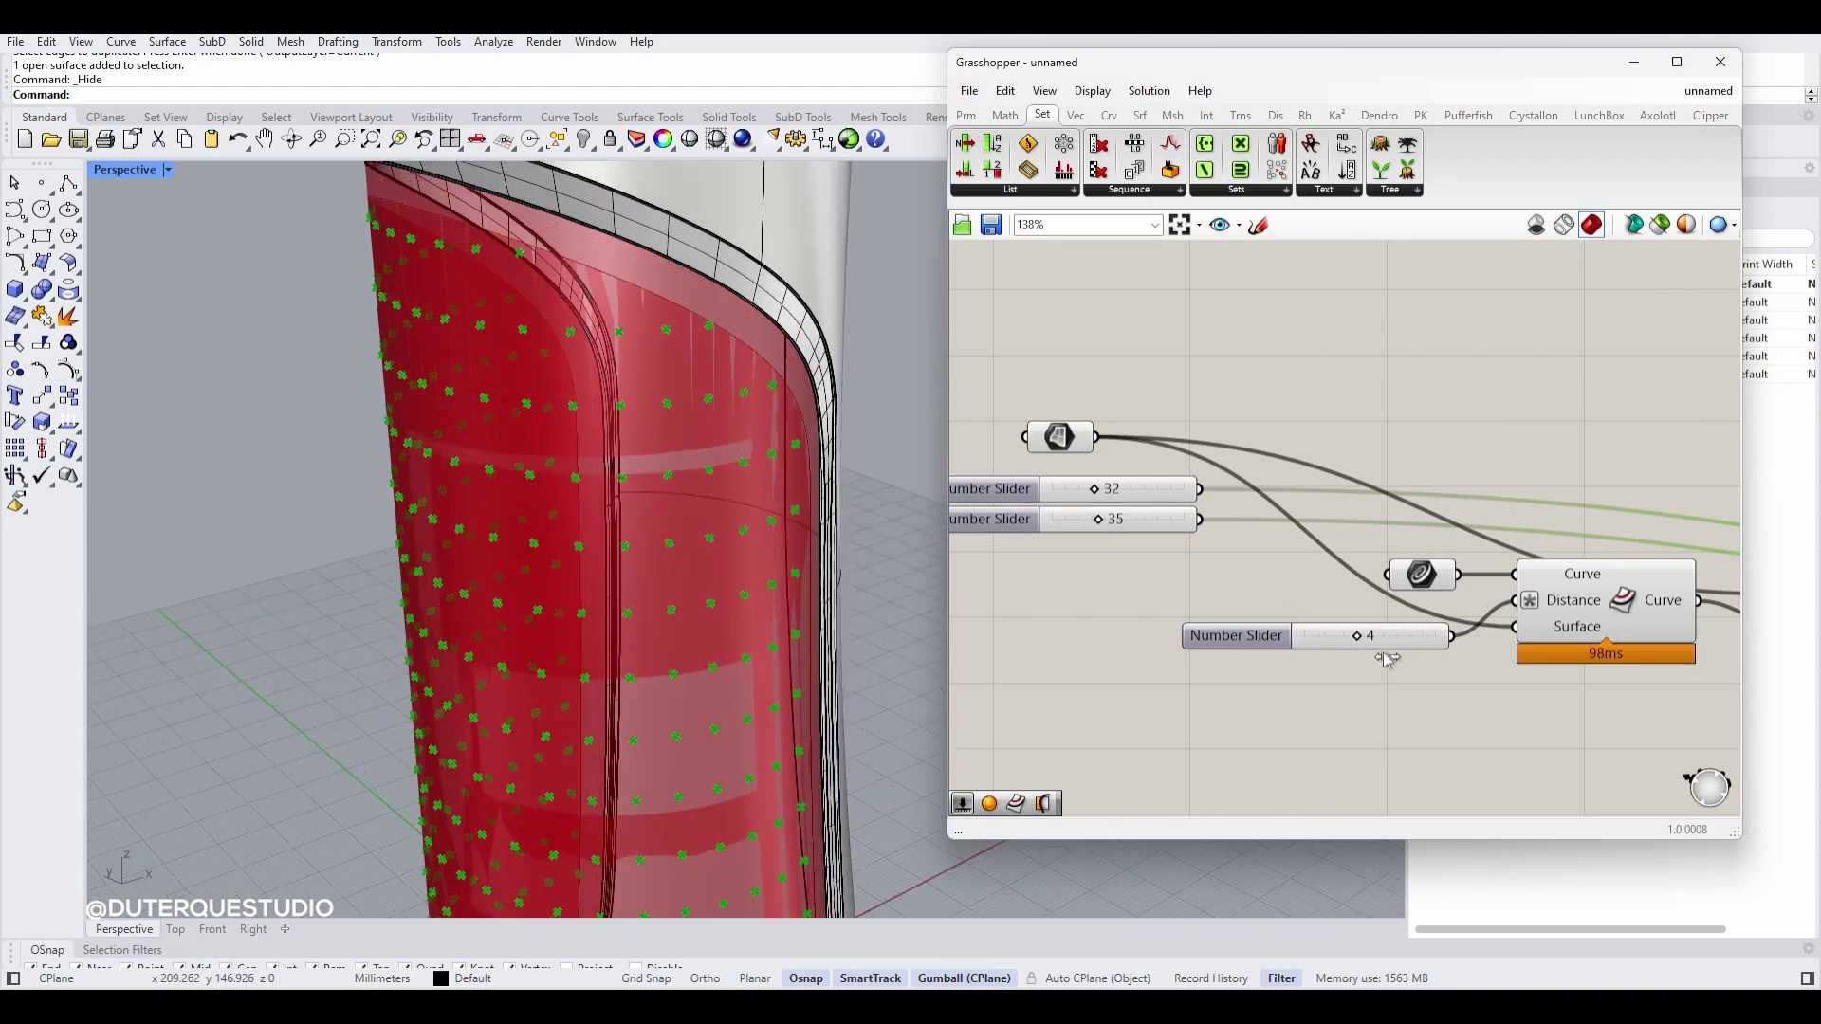
double_click(1127, 521)
type("25")
double_click(1121, 489)
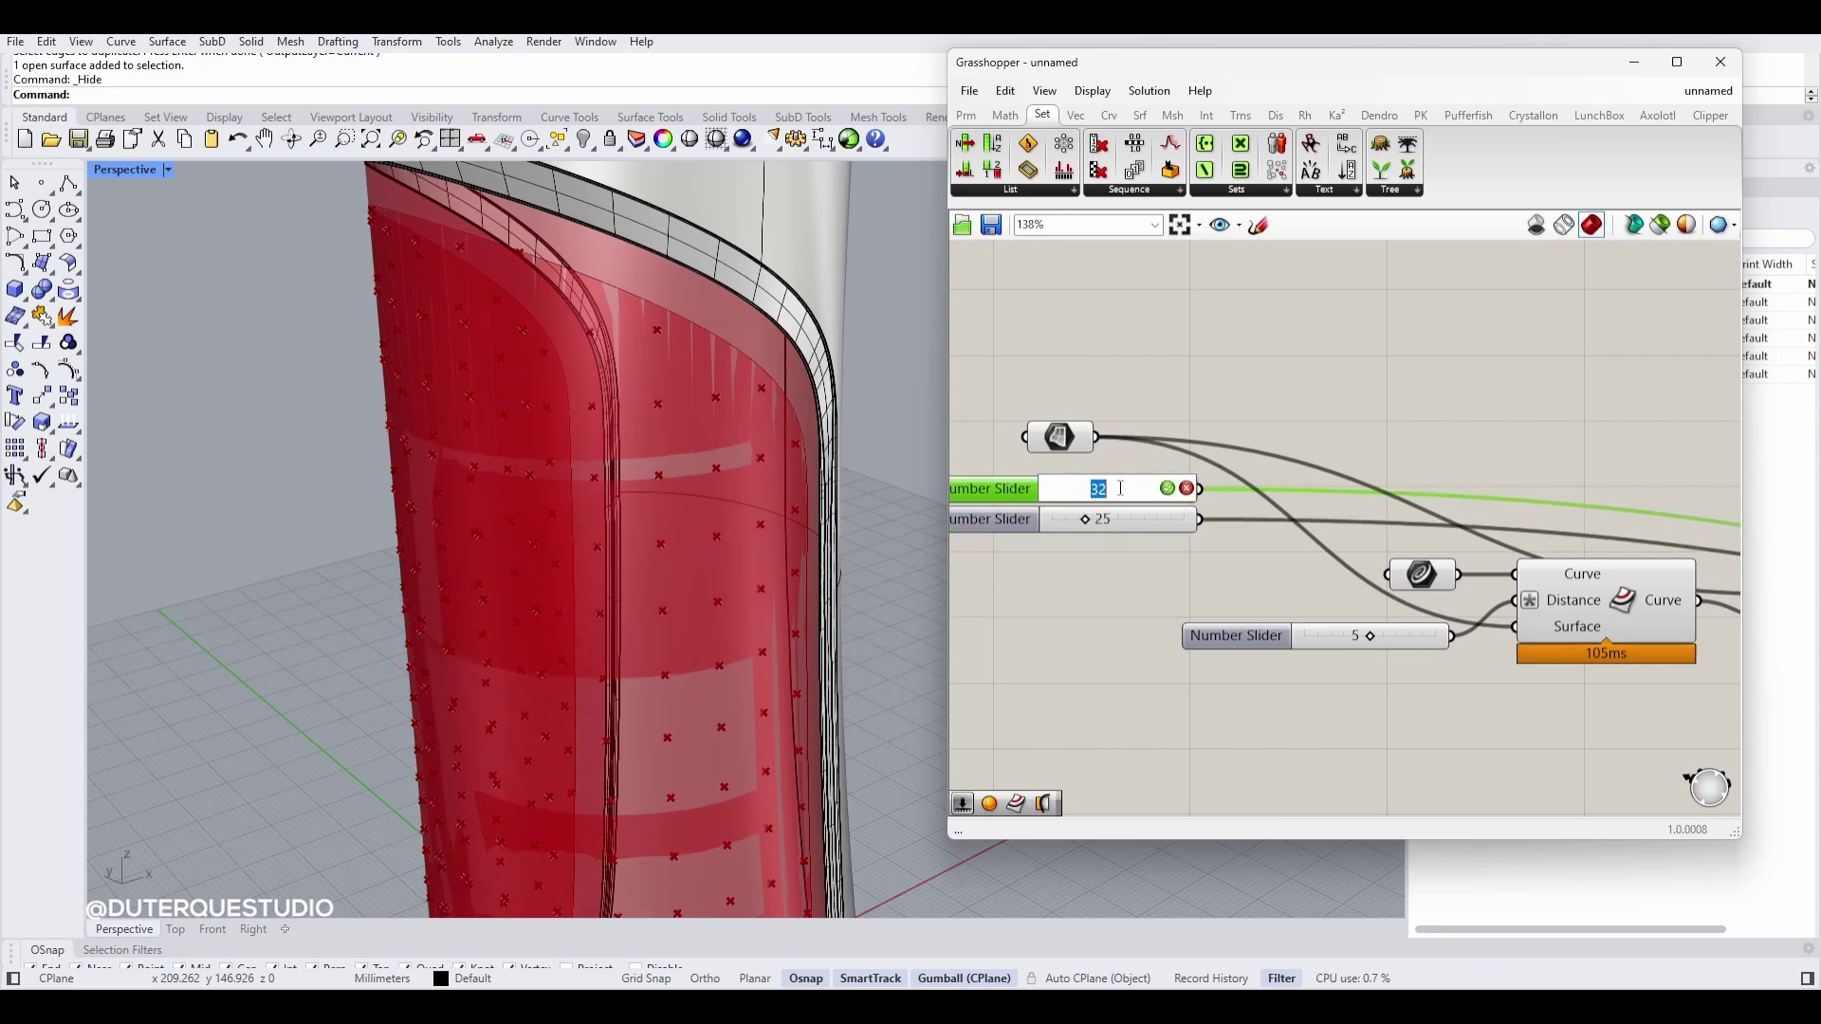
key("Return")
right_click_drag(657, 466, 628, 461)
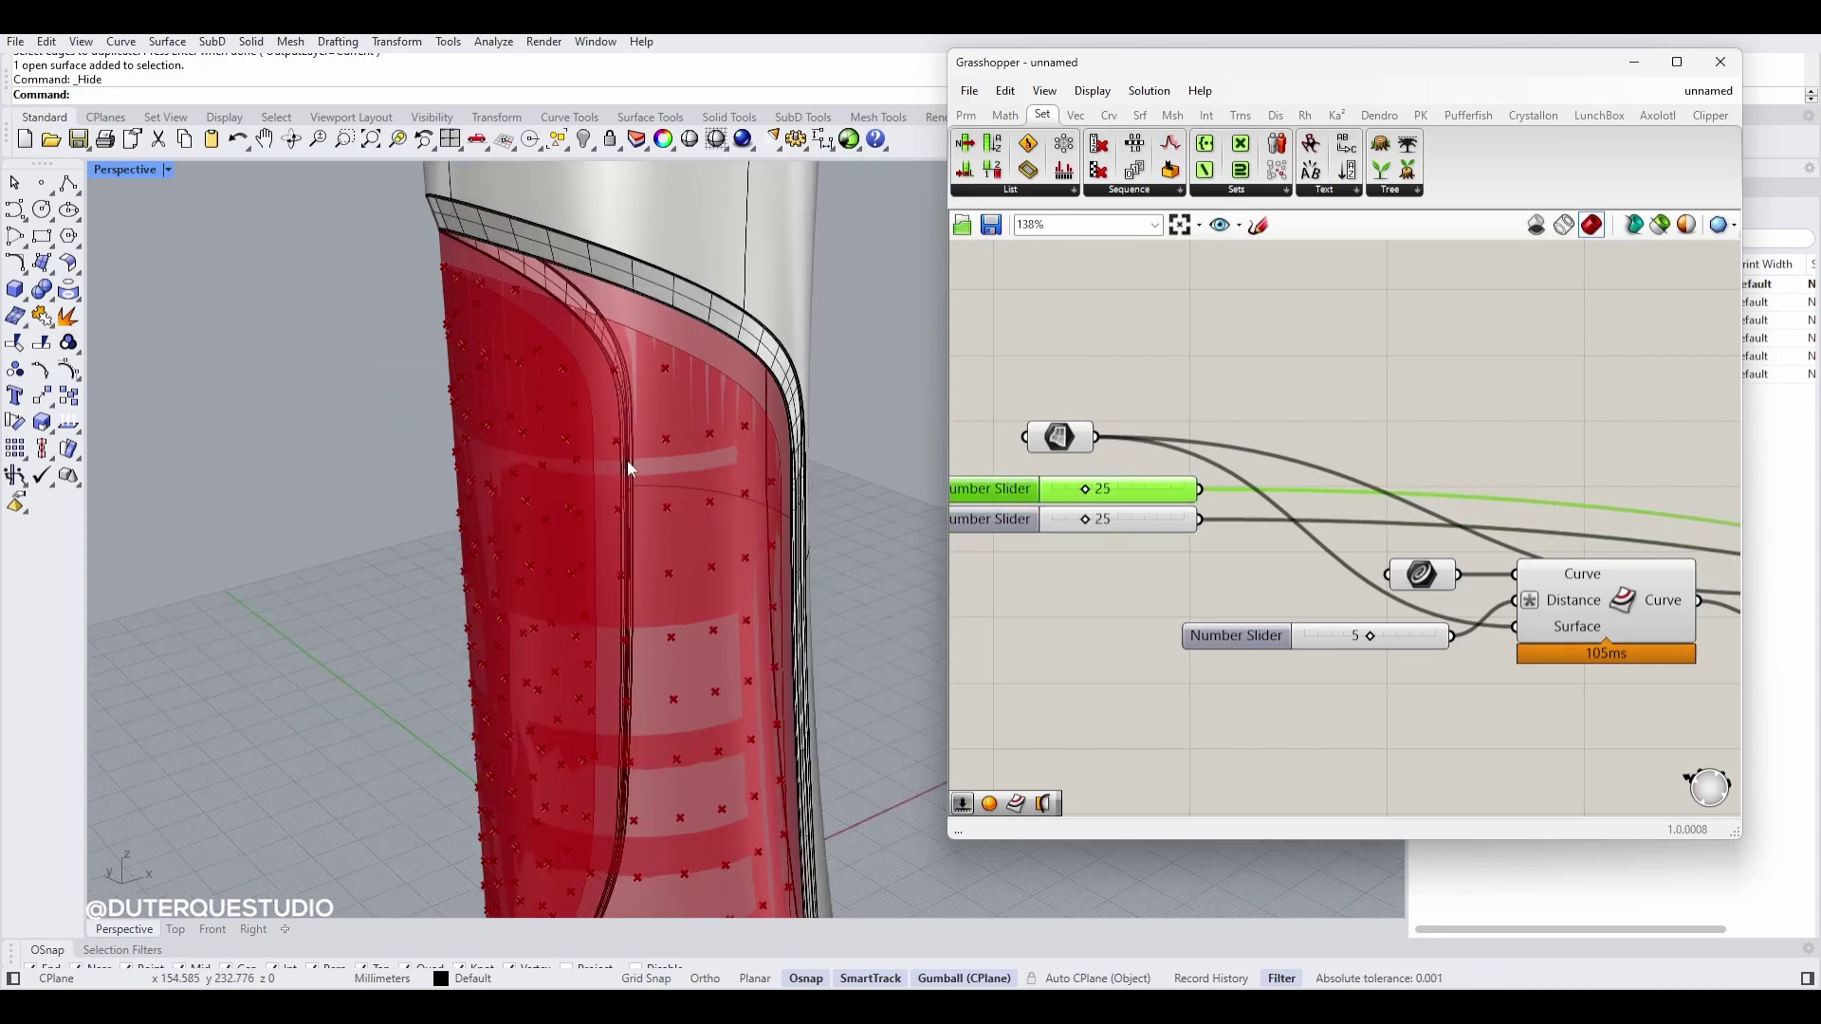
Step: Re-enable the Sphere component at the end of the definition
right_click_drag(1122, 589, 999, 556)
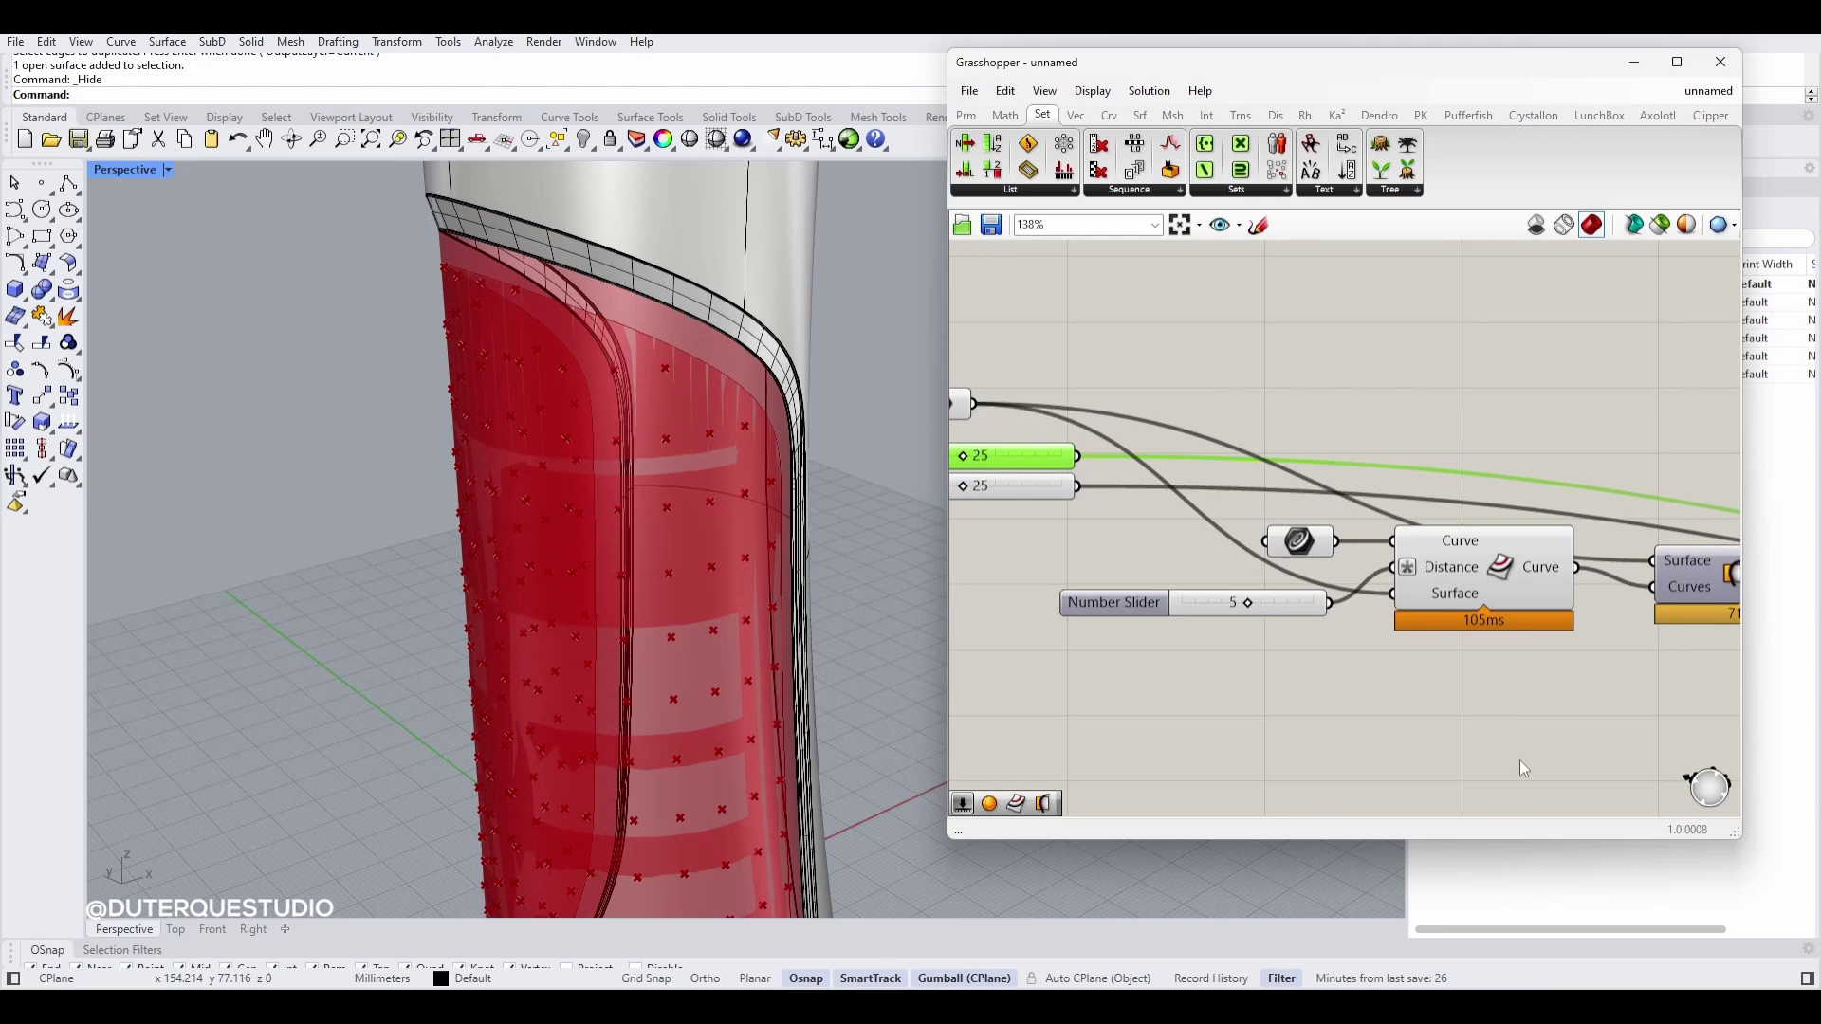
scroll(1406, 695, "down", 2)
right_click_drag(1523, 711, 1005, 642)
right_click_drag(1660, 654, 1358, 664)
right_click(1595, 572)
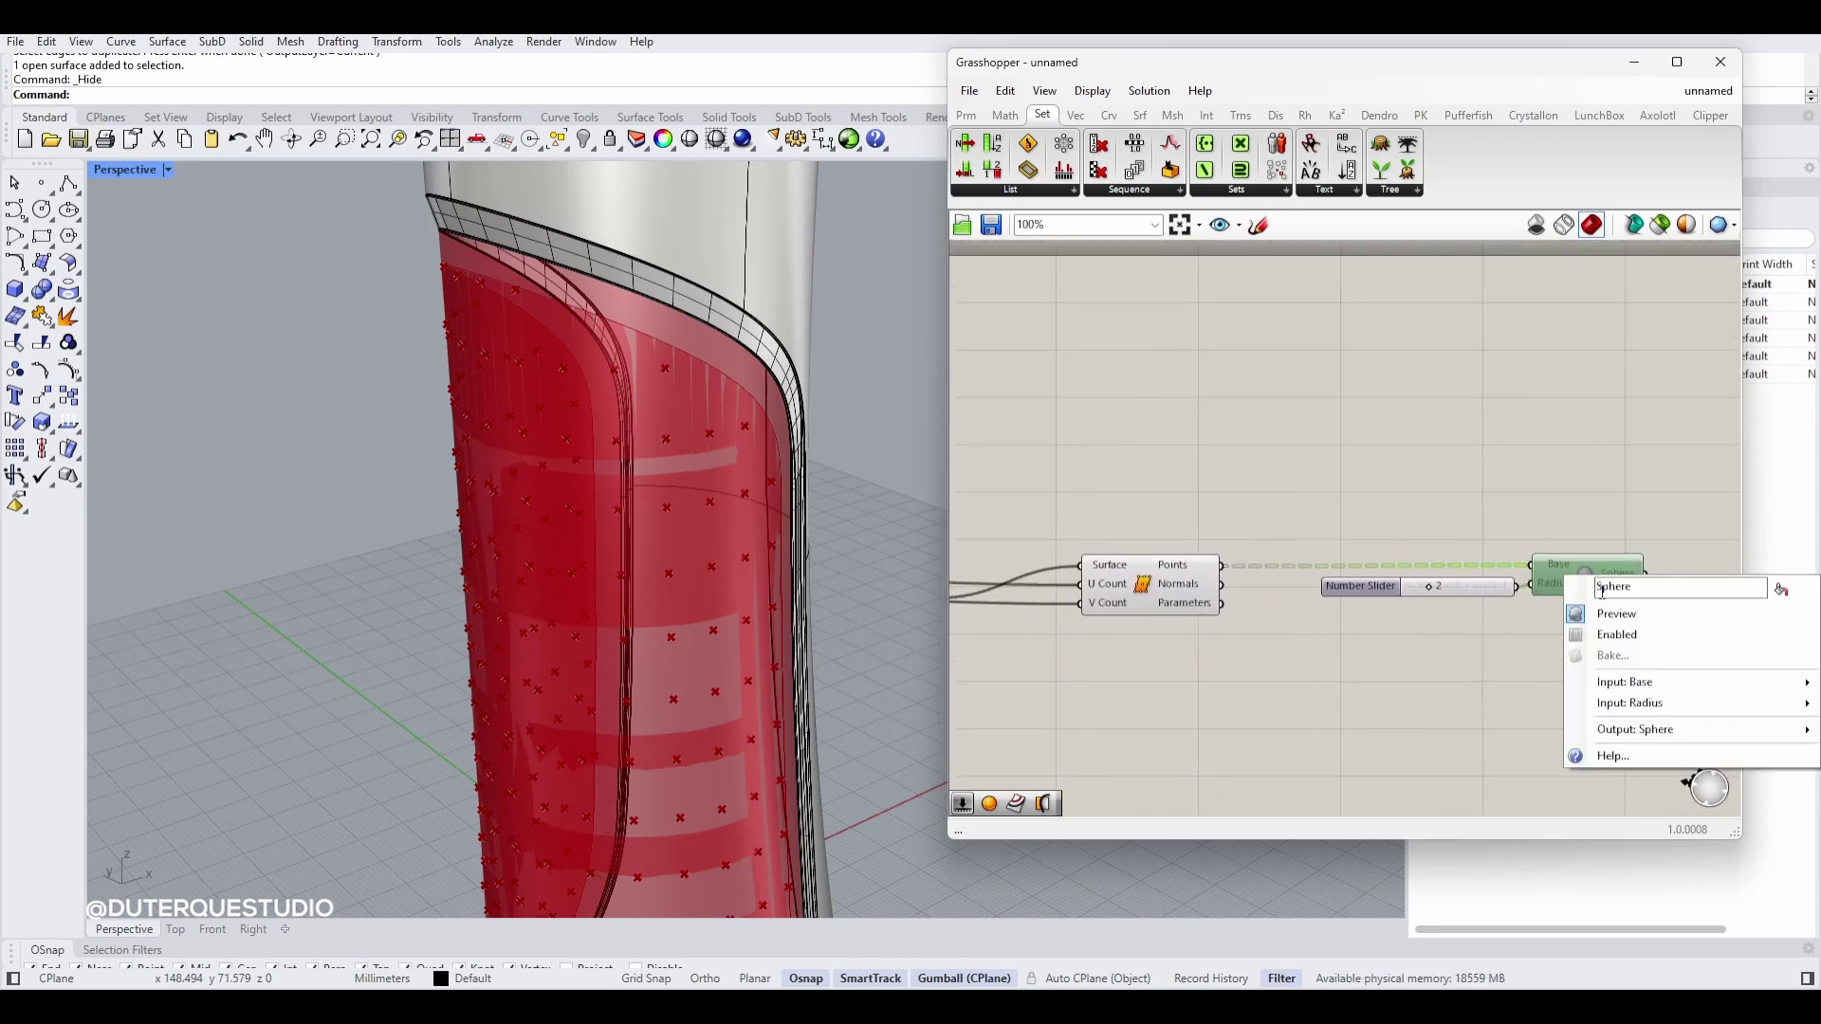
left_click(1618, 635)
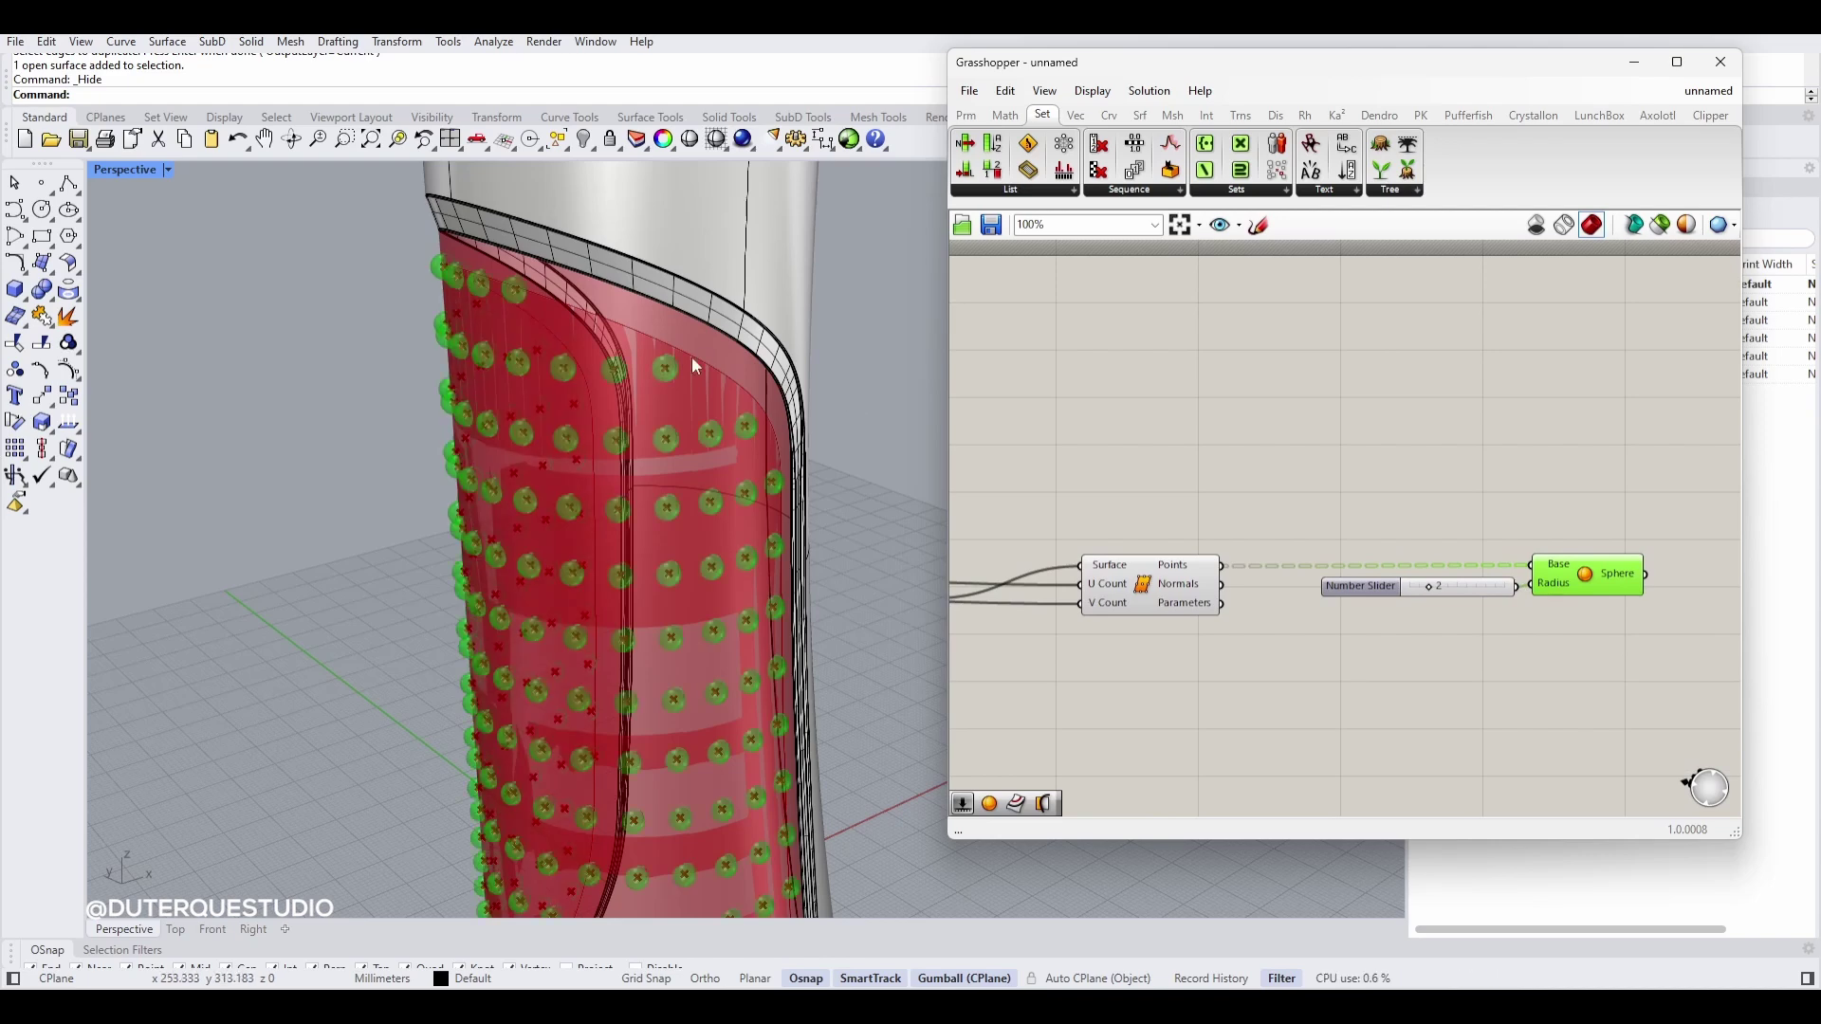
Step: Bake the Sphere component's geometry with the default attributes
right_click(1586, 578)
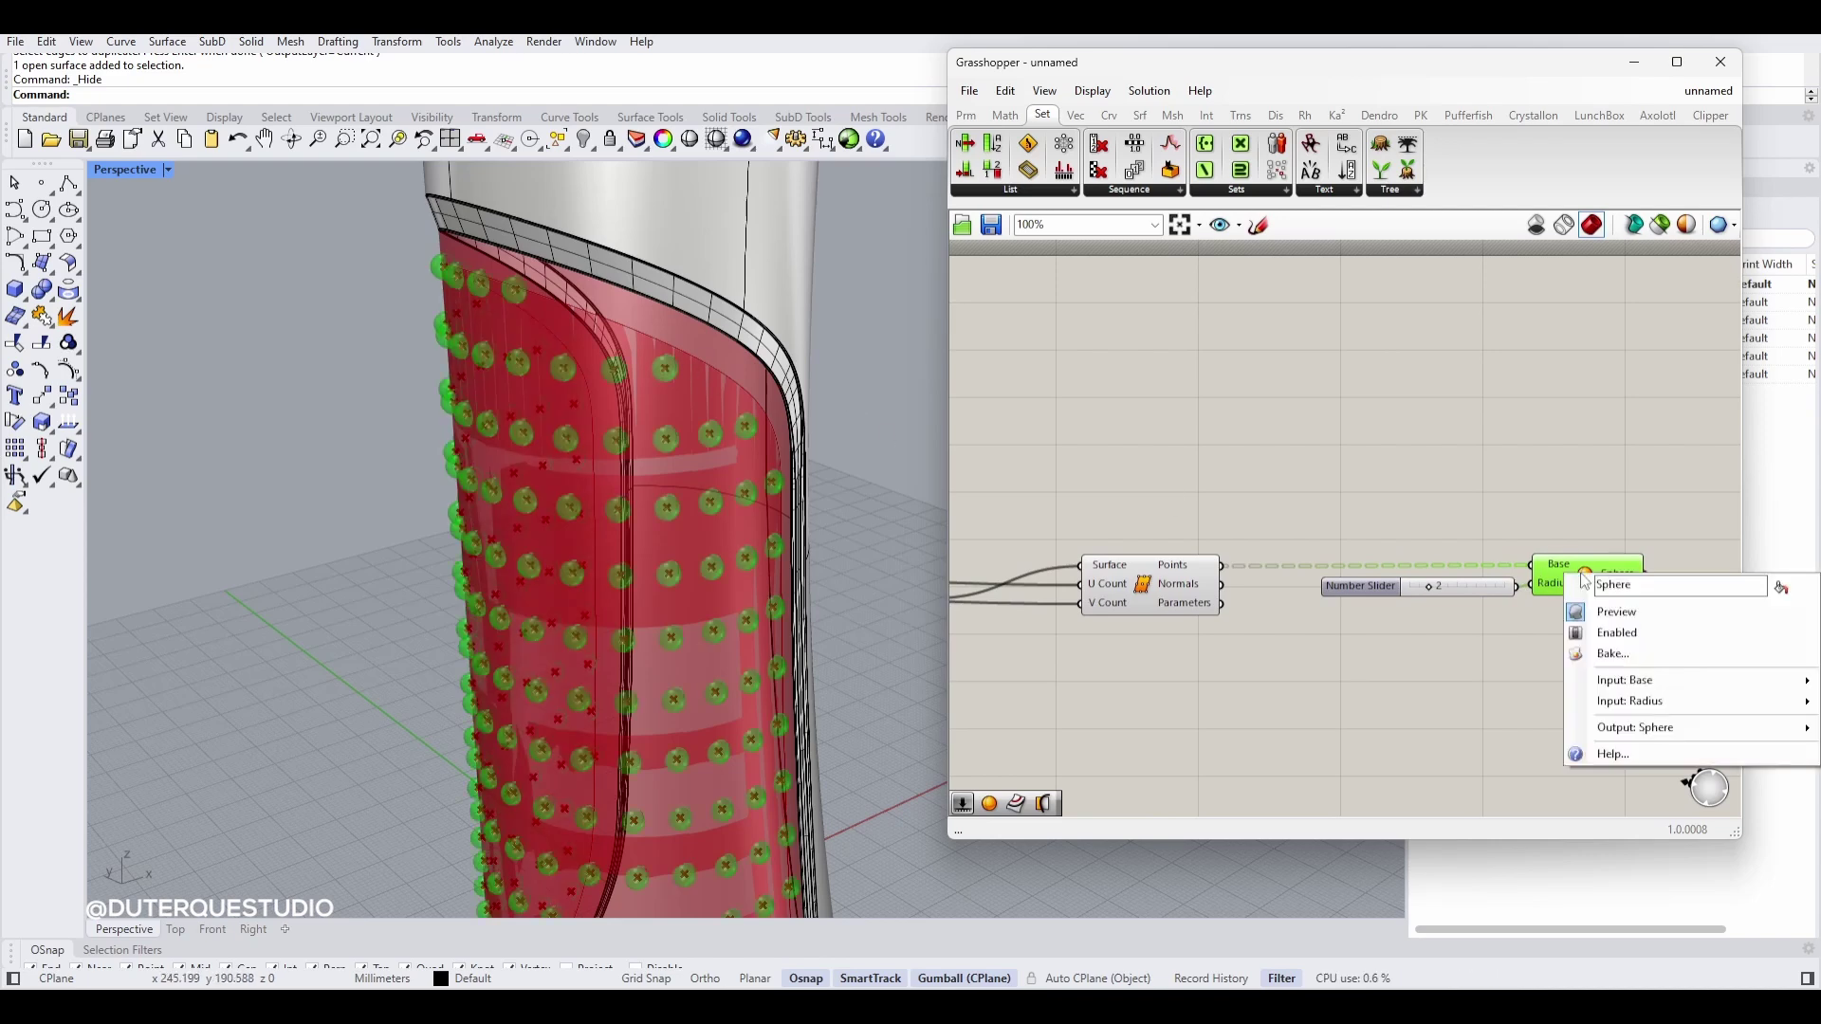
left_click(1612, 654)
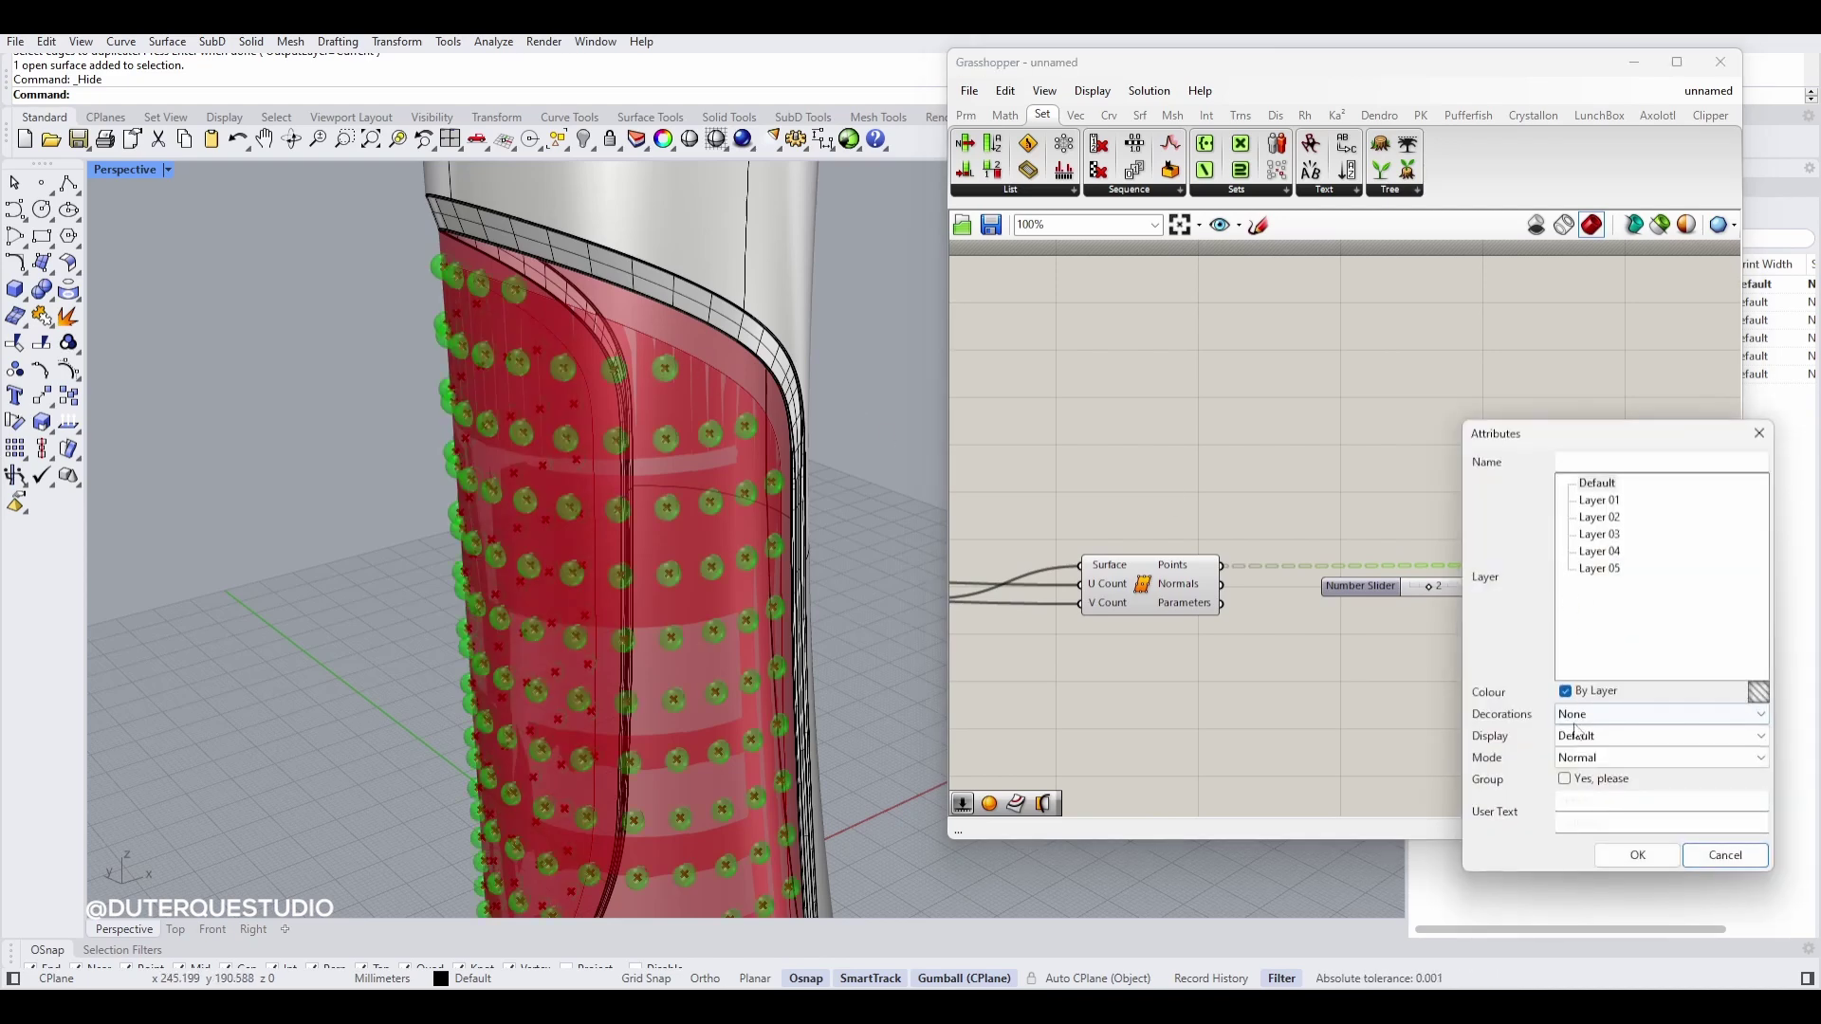
left_click(1637, 855)
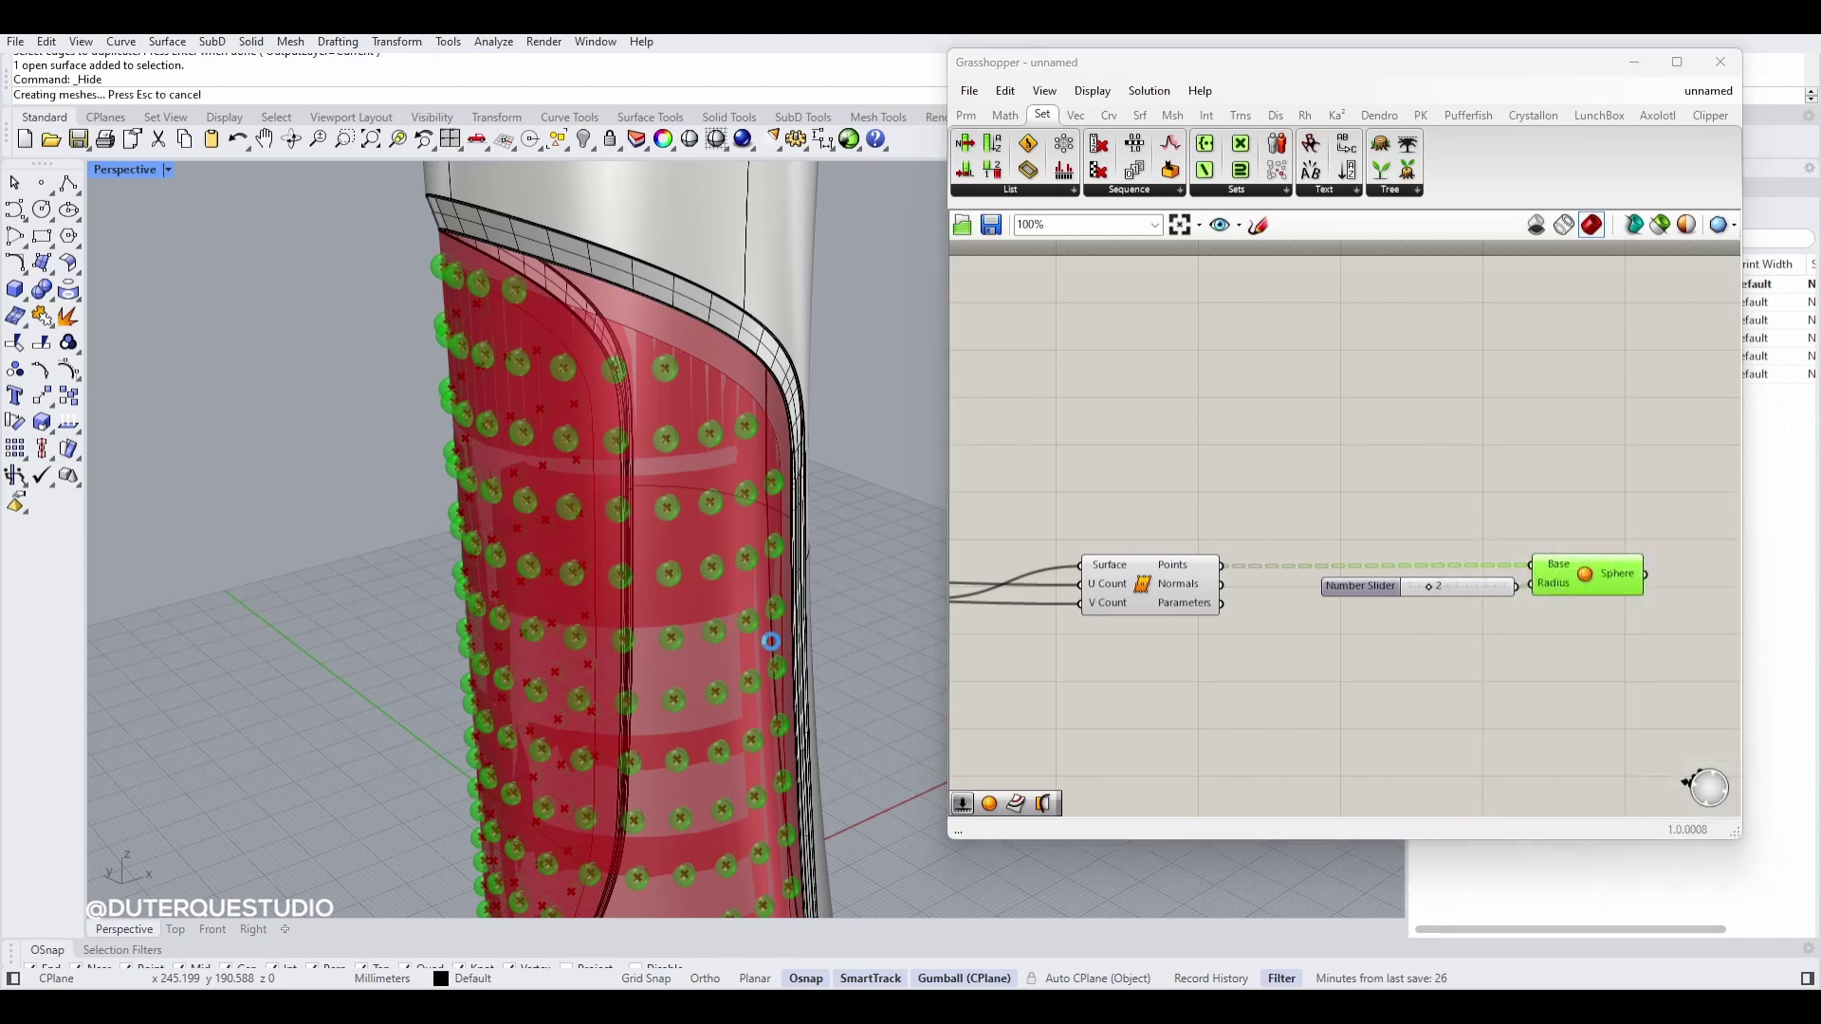
Step: Show the hidden recessed surface again in the Rhino model
middle_click(685, 534)
left_click(685, 534)
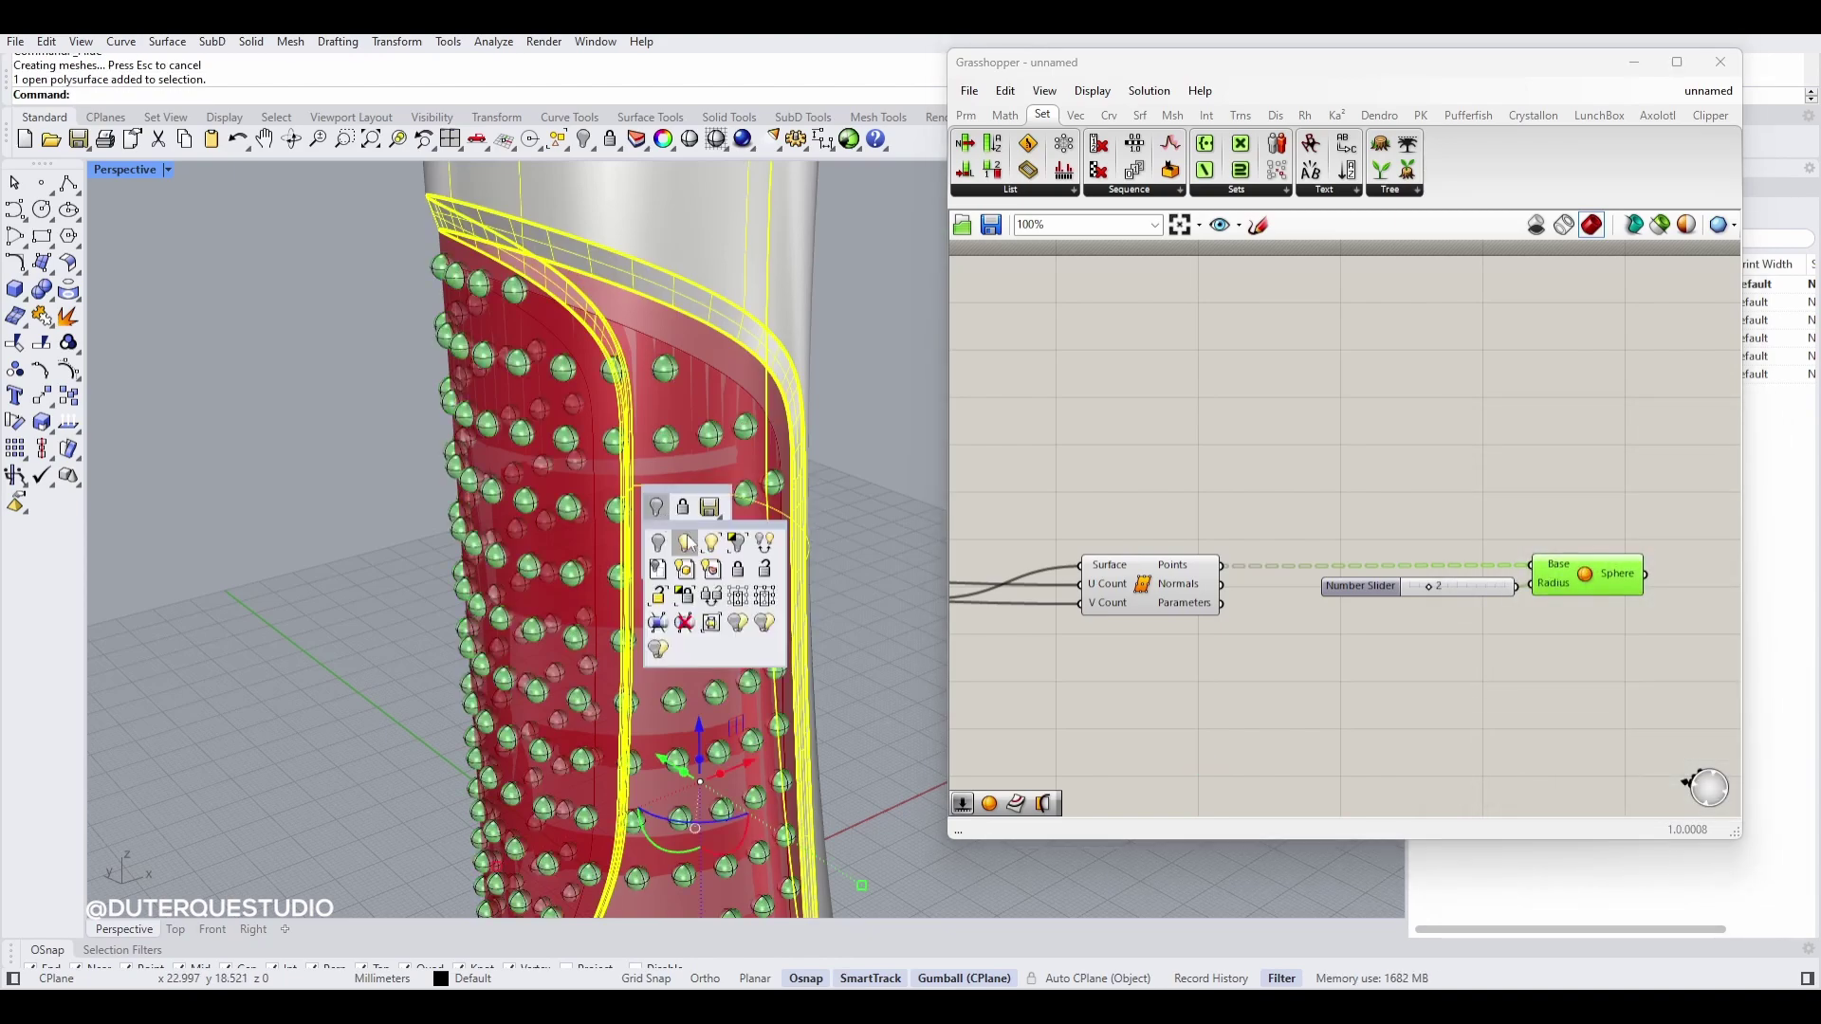
left_click(688, 541)
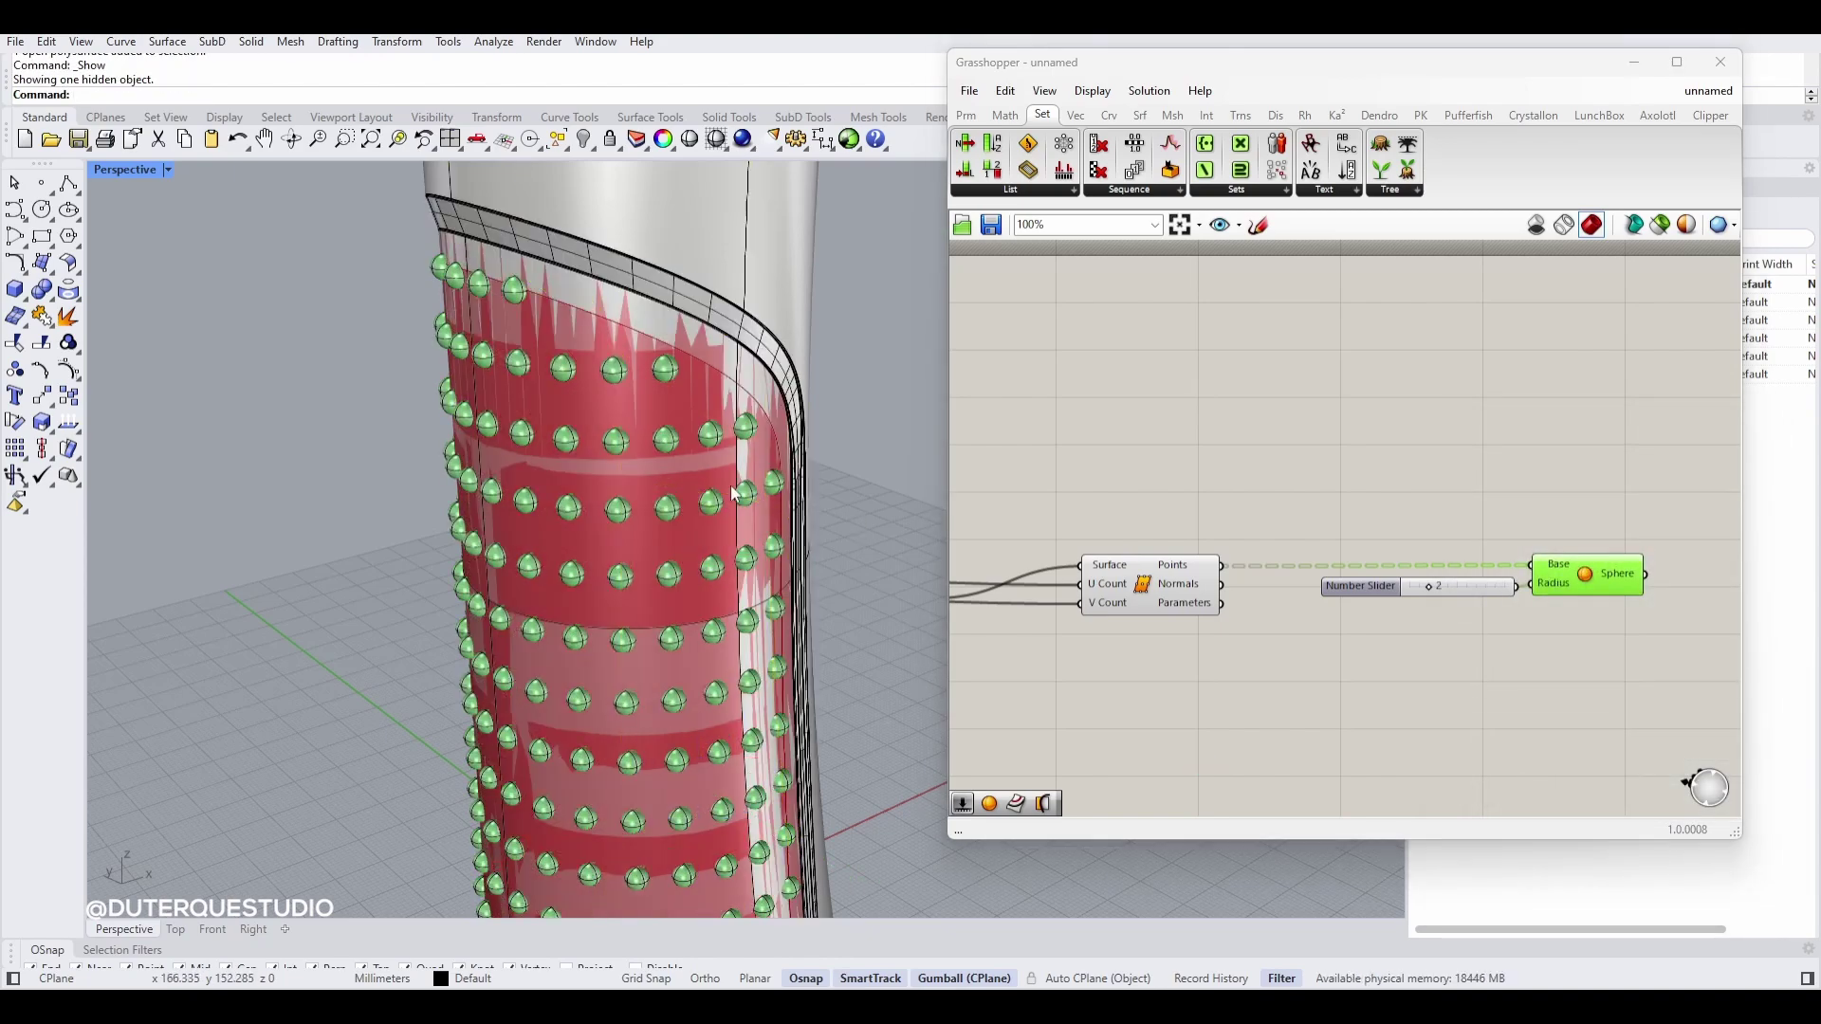
Step: Move the recessed surface together with the baked spheres sideways, clear of the main body
scroll(675, 398, "down", 4)
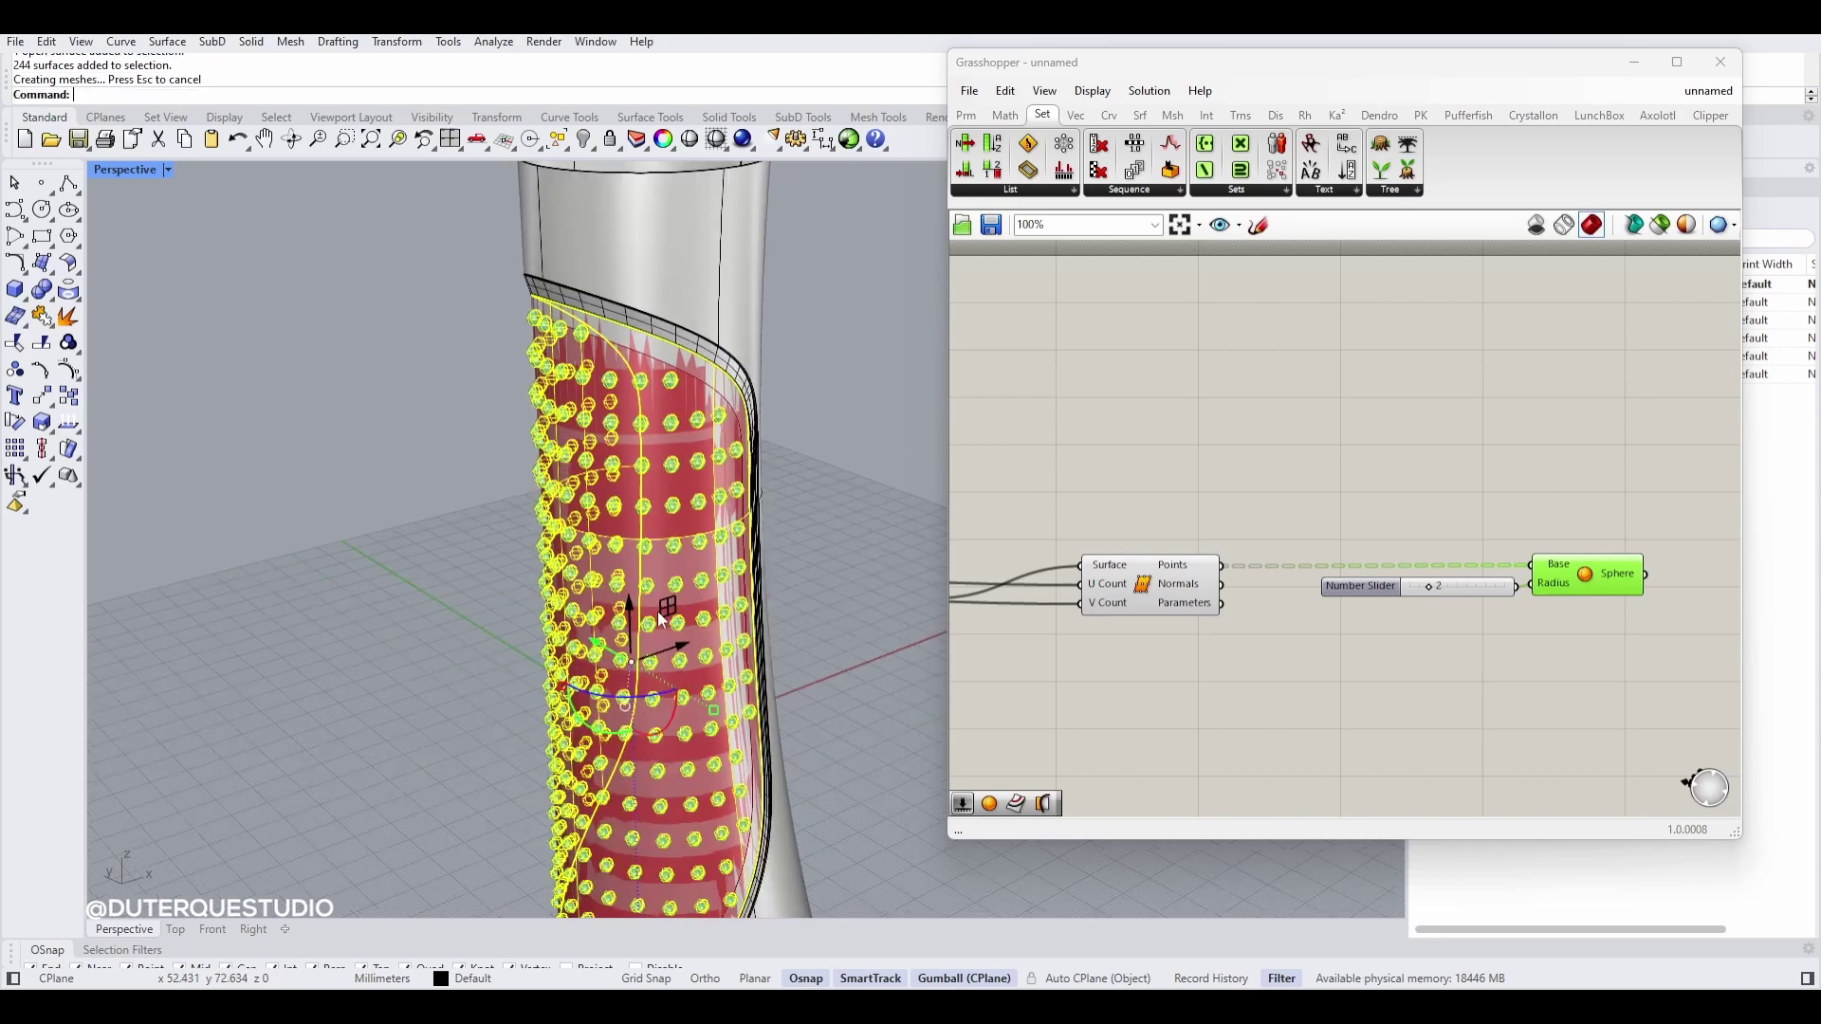
left_click_drag(680, 647, 340, 751)
right_click_drag(446, 512, 548, 459)
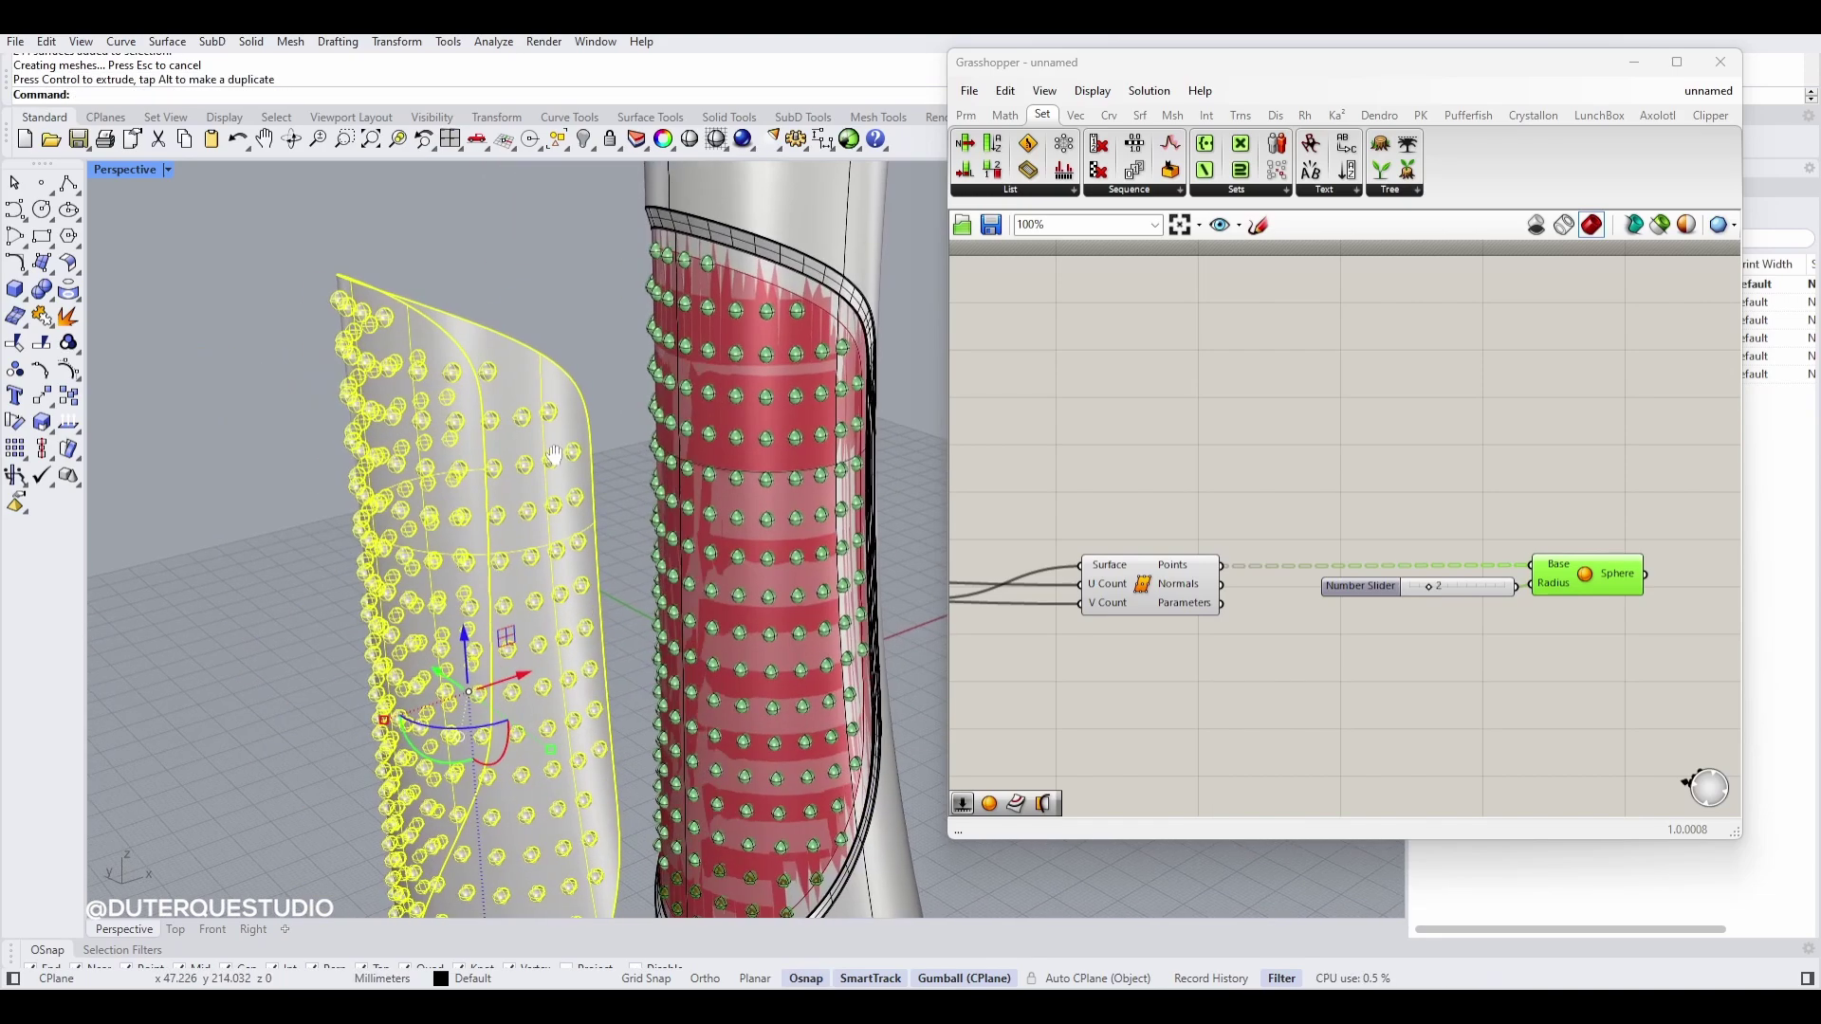
left_click(241, 561)
Step: Examine how the baked spheres sit on the separated surface, selecting the surface and spheres and checking them up close from several angles
right_click_drag(399, 512, 347, 489)
scroll(347, 490, "up", 6)
right_click_drag(439, 455, 521, 408)
left_click(522, 408)
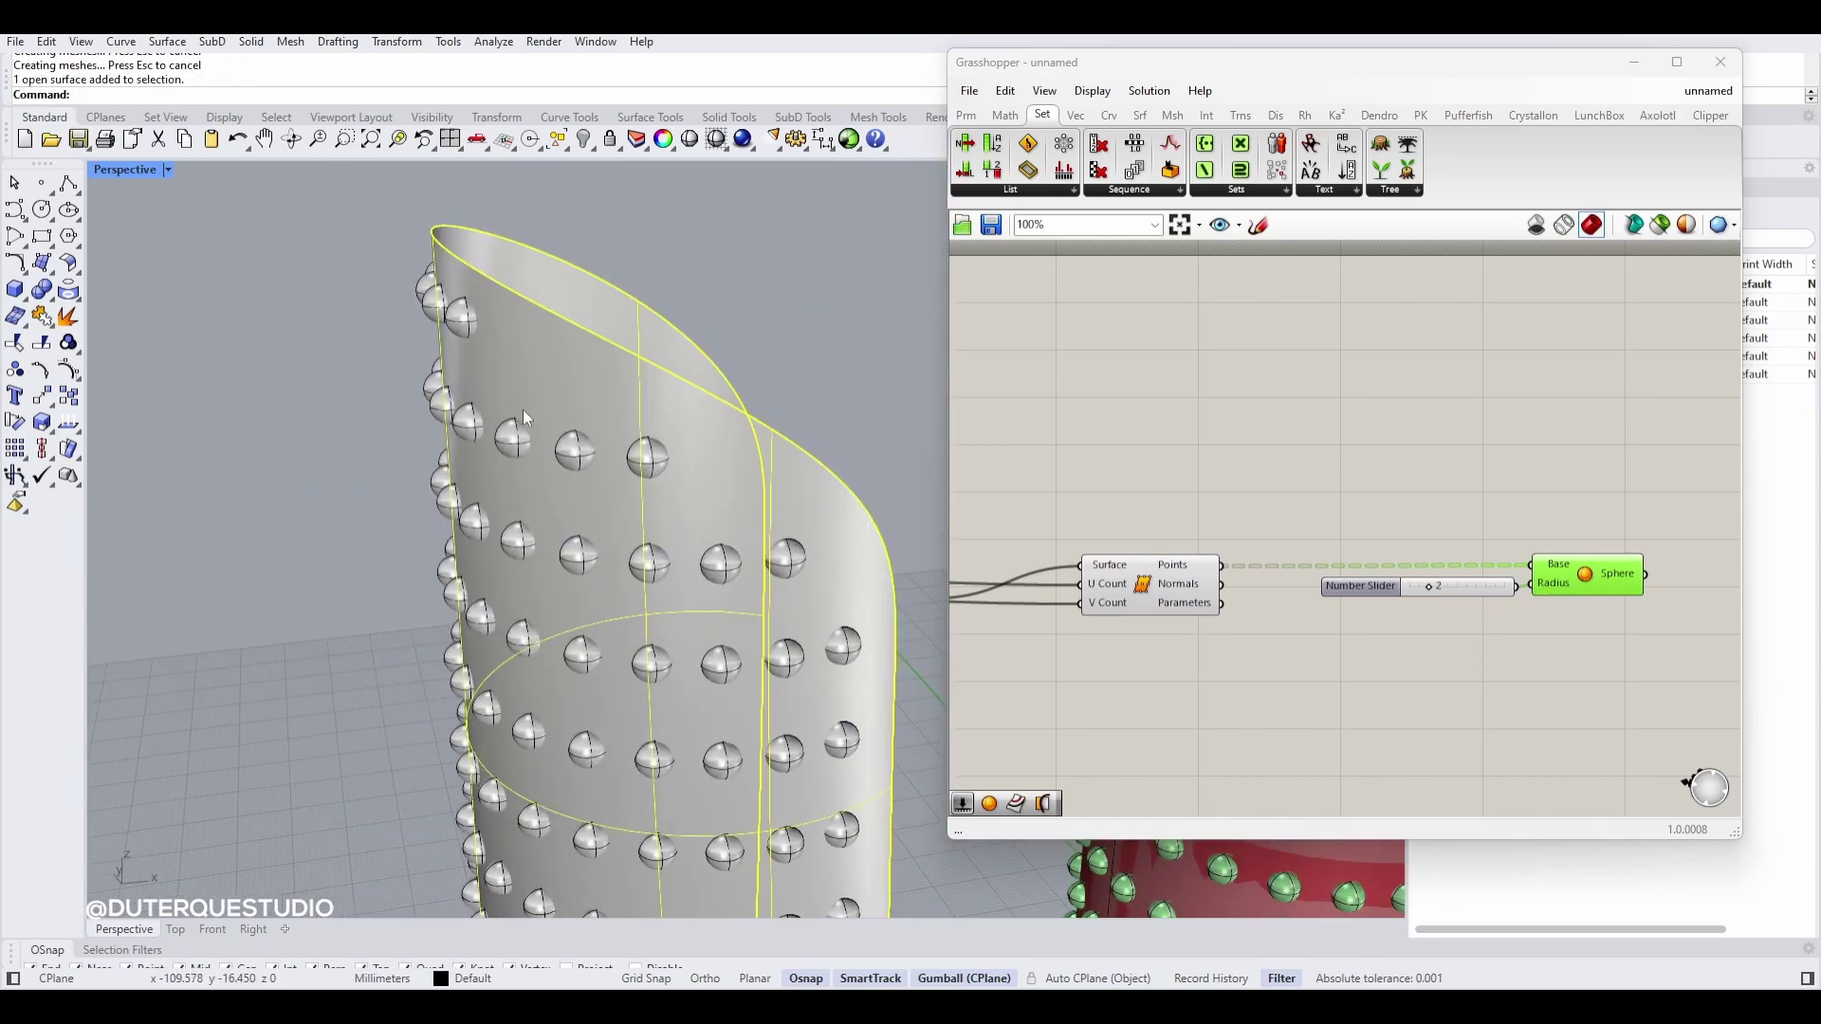
scroll(518, 410, "down", 5)
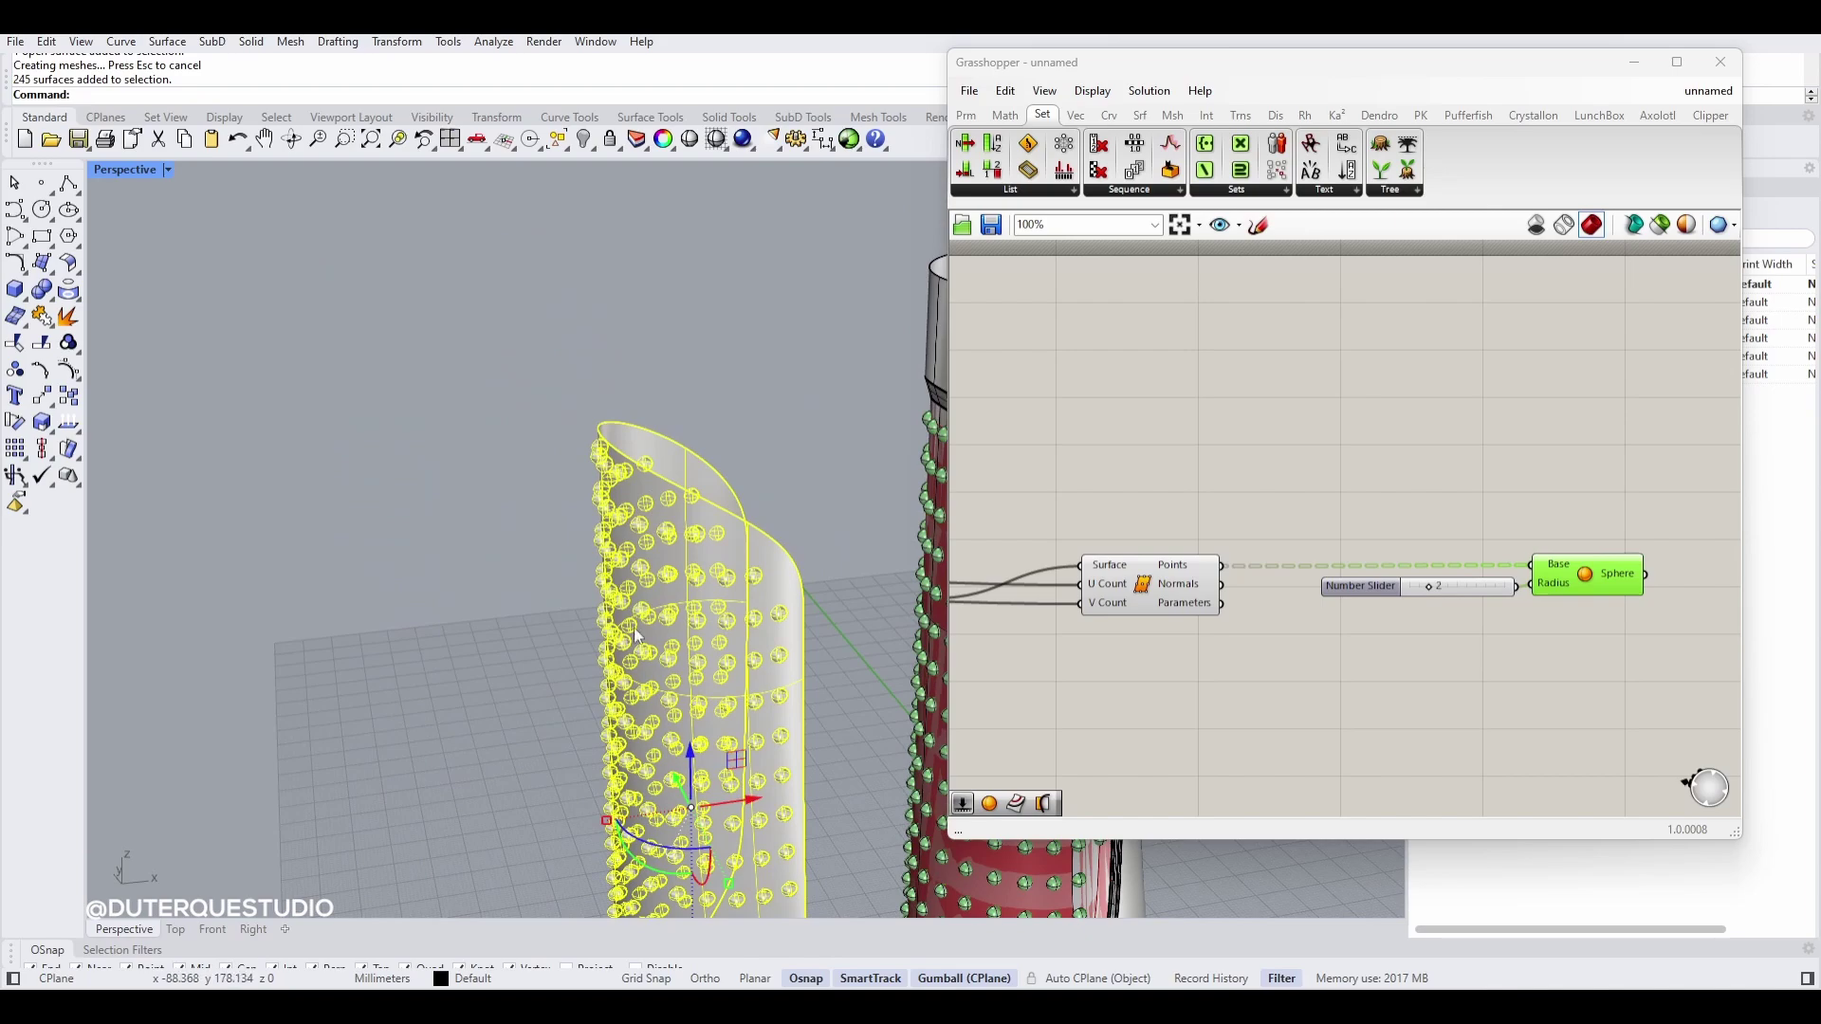
scroll(634, 628, "up", 4)
right_click_drag(402, 368, 533, 441)
left_click(419, 323)
scroll(527, 403, "up", 2)
right_click_drag(446, 275, 638, 303)
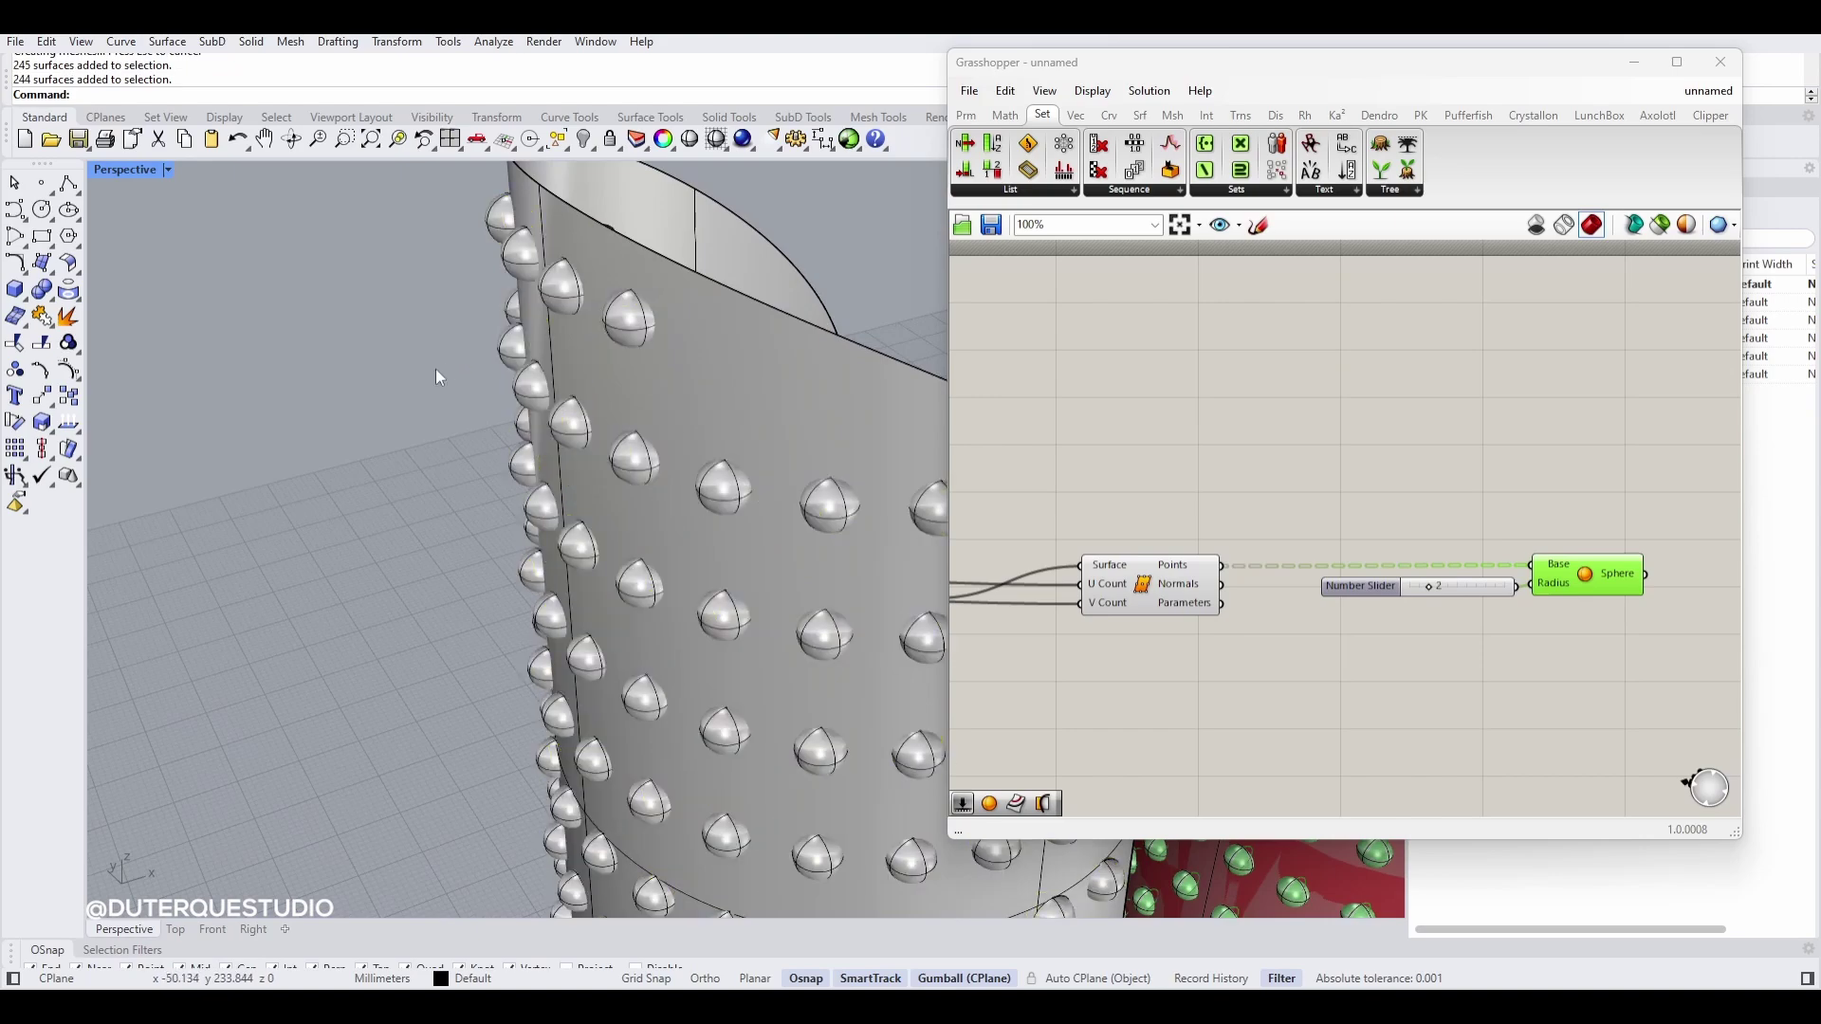
scroll(550, 291, "up", 2)
left_click(586, 268)
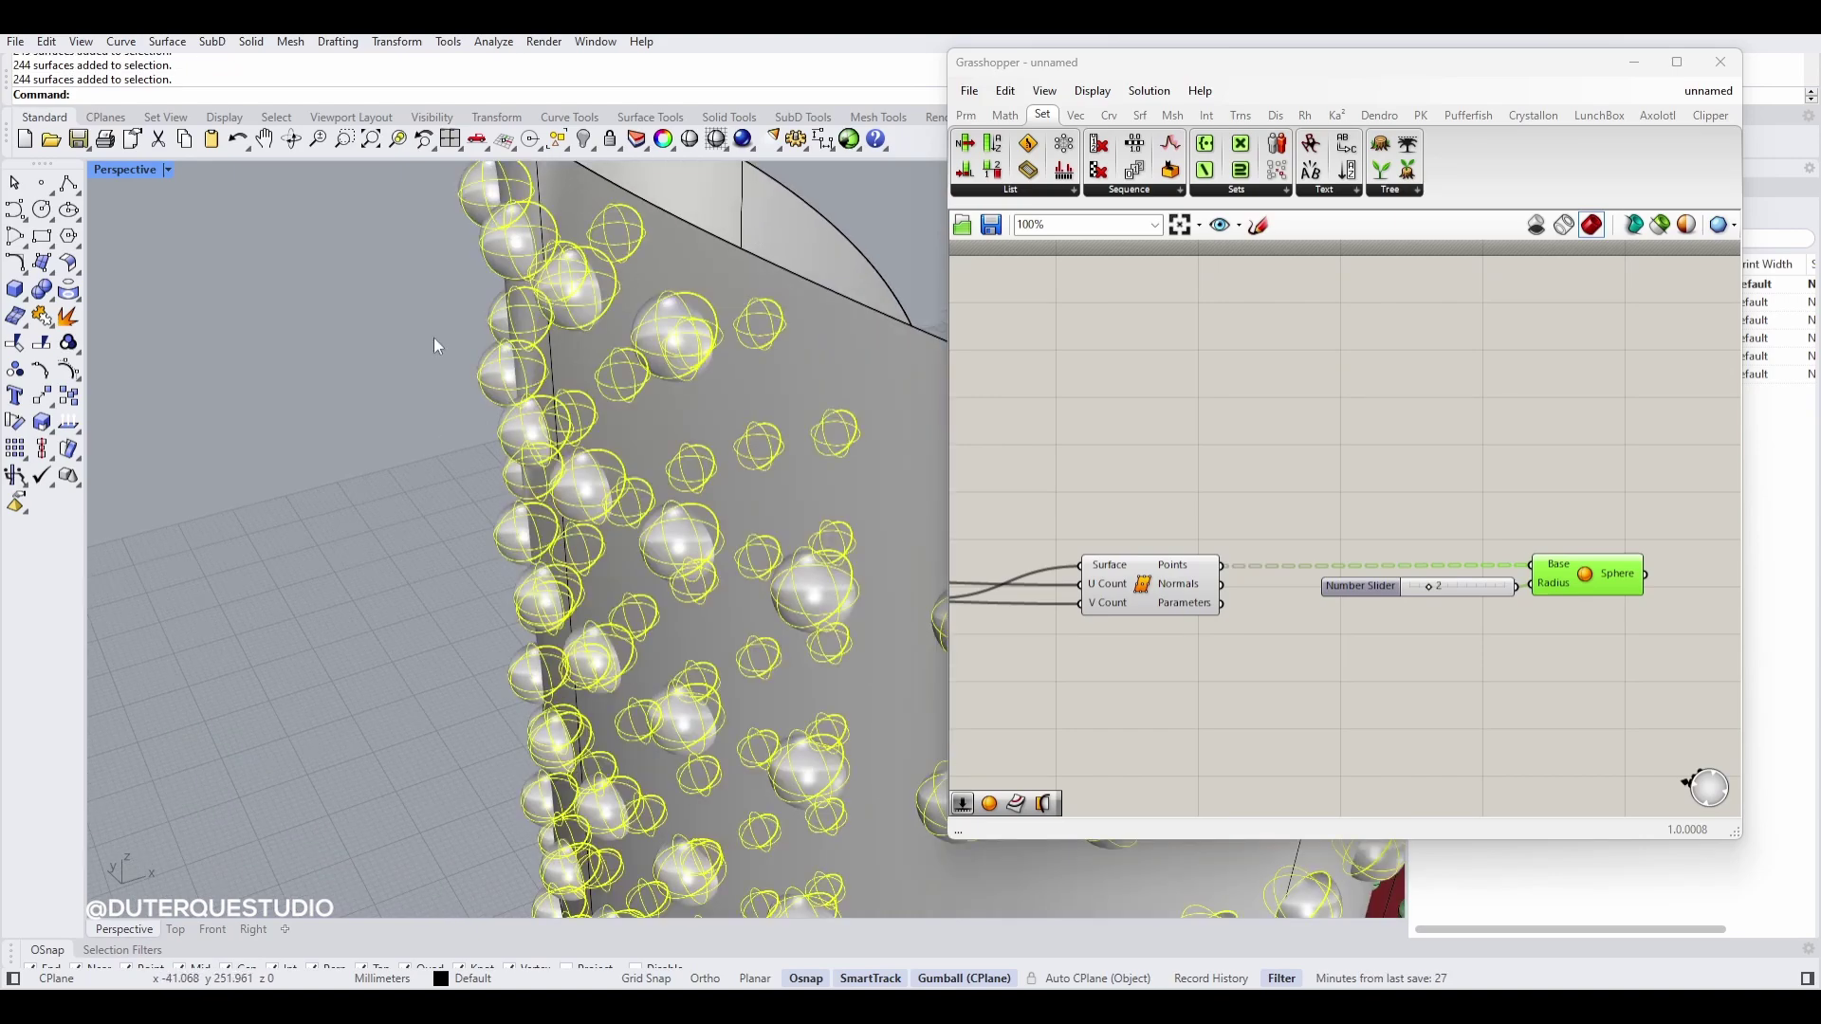
left_click(435, 338)
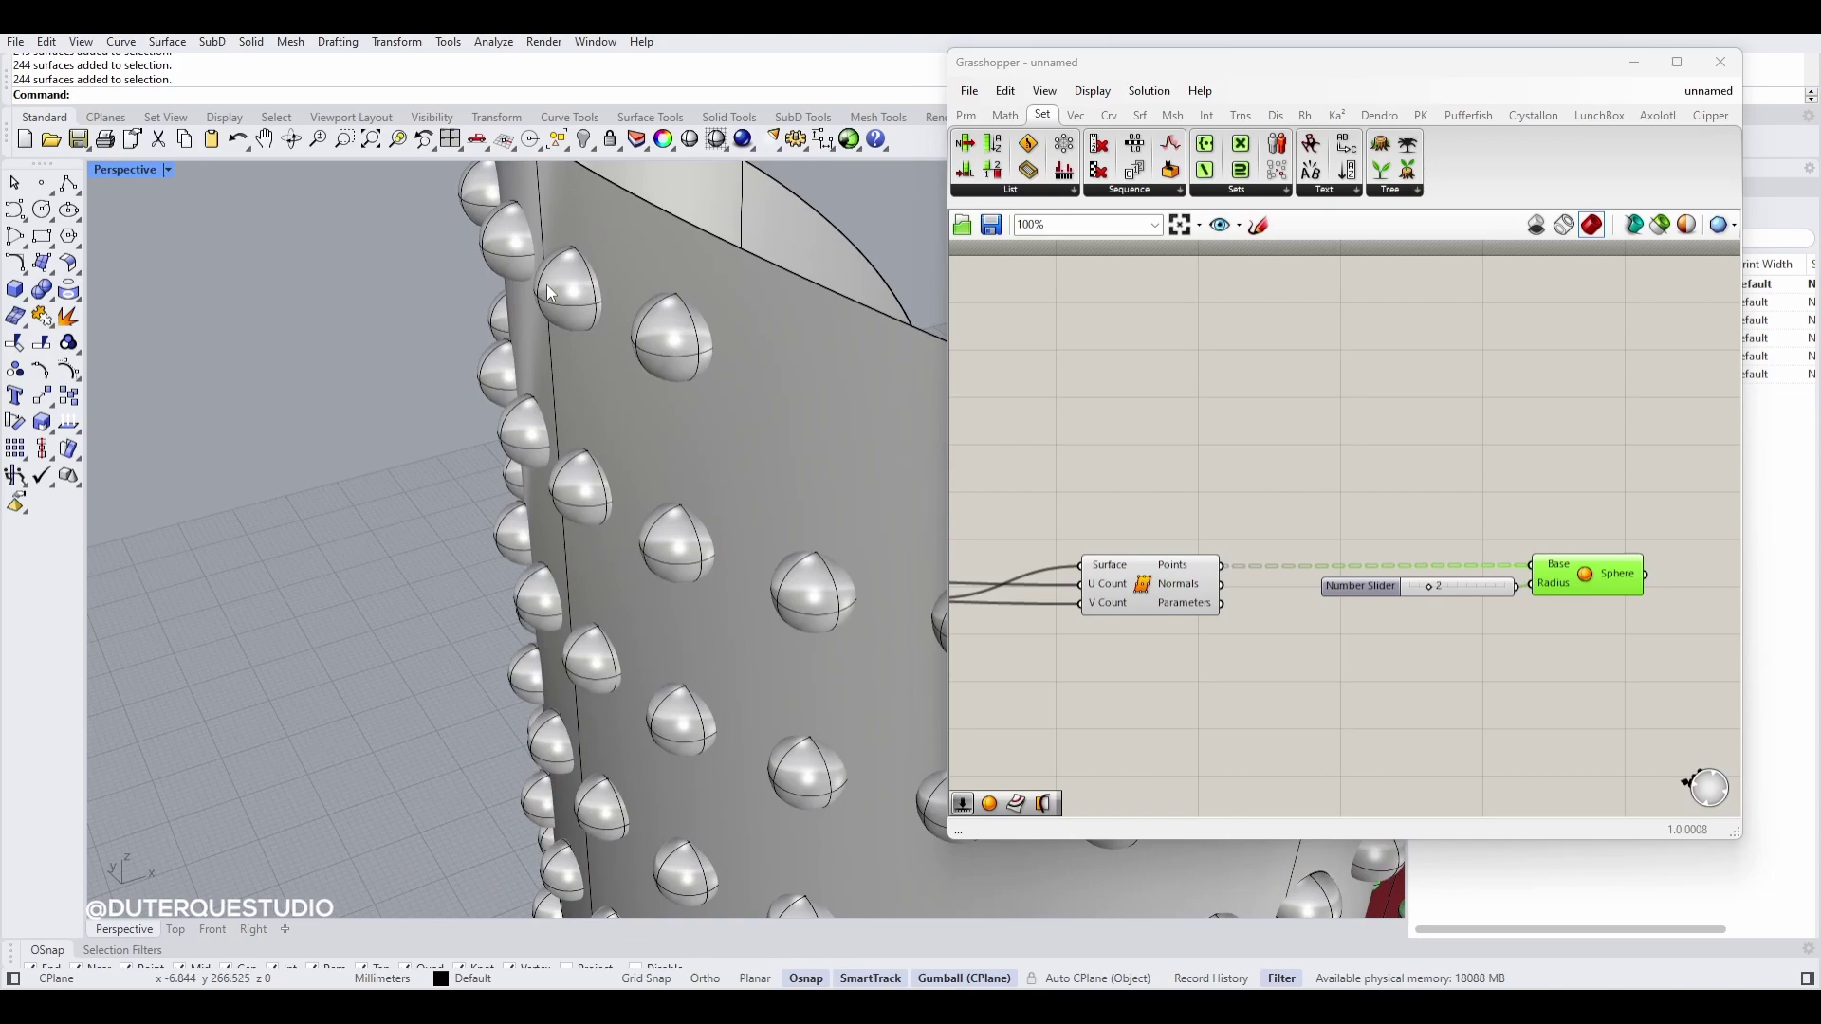
left_click(603, 273)
left_click(372, 400)
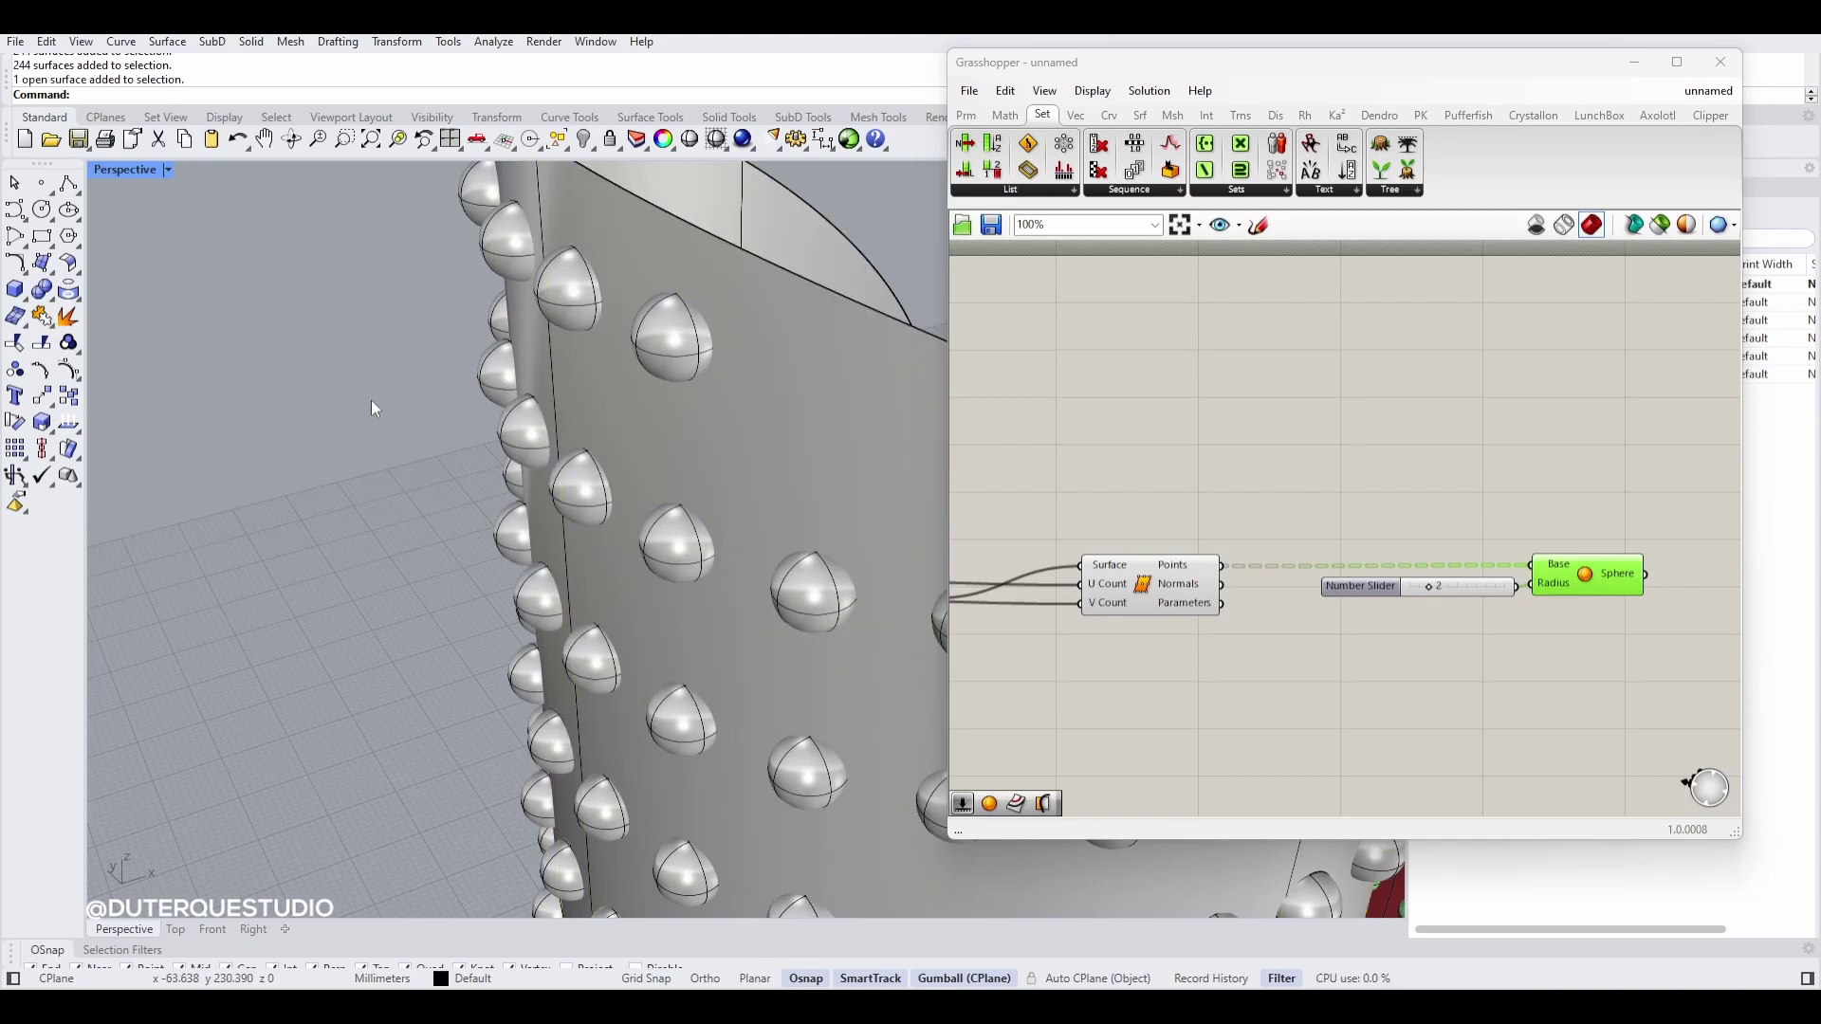
scroll(372, 400, "down", 5)
scroll(558, 446, "up", 3)
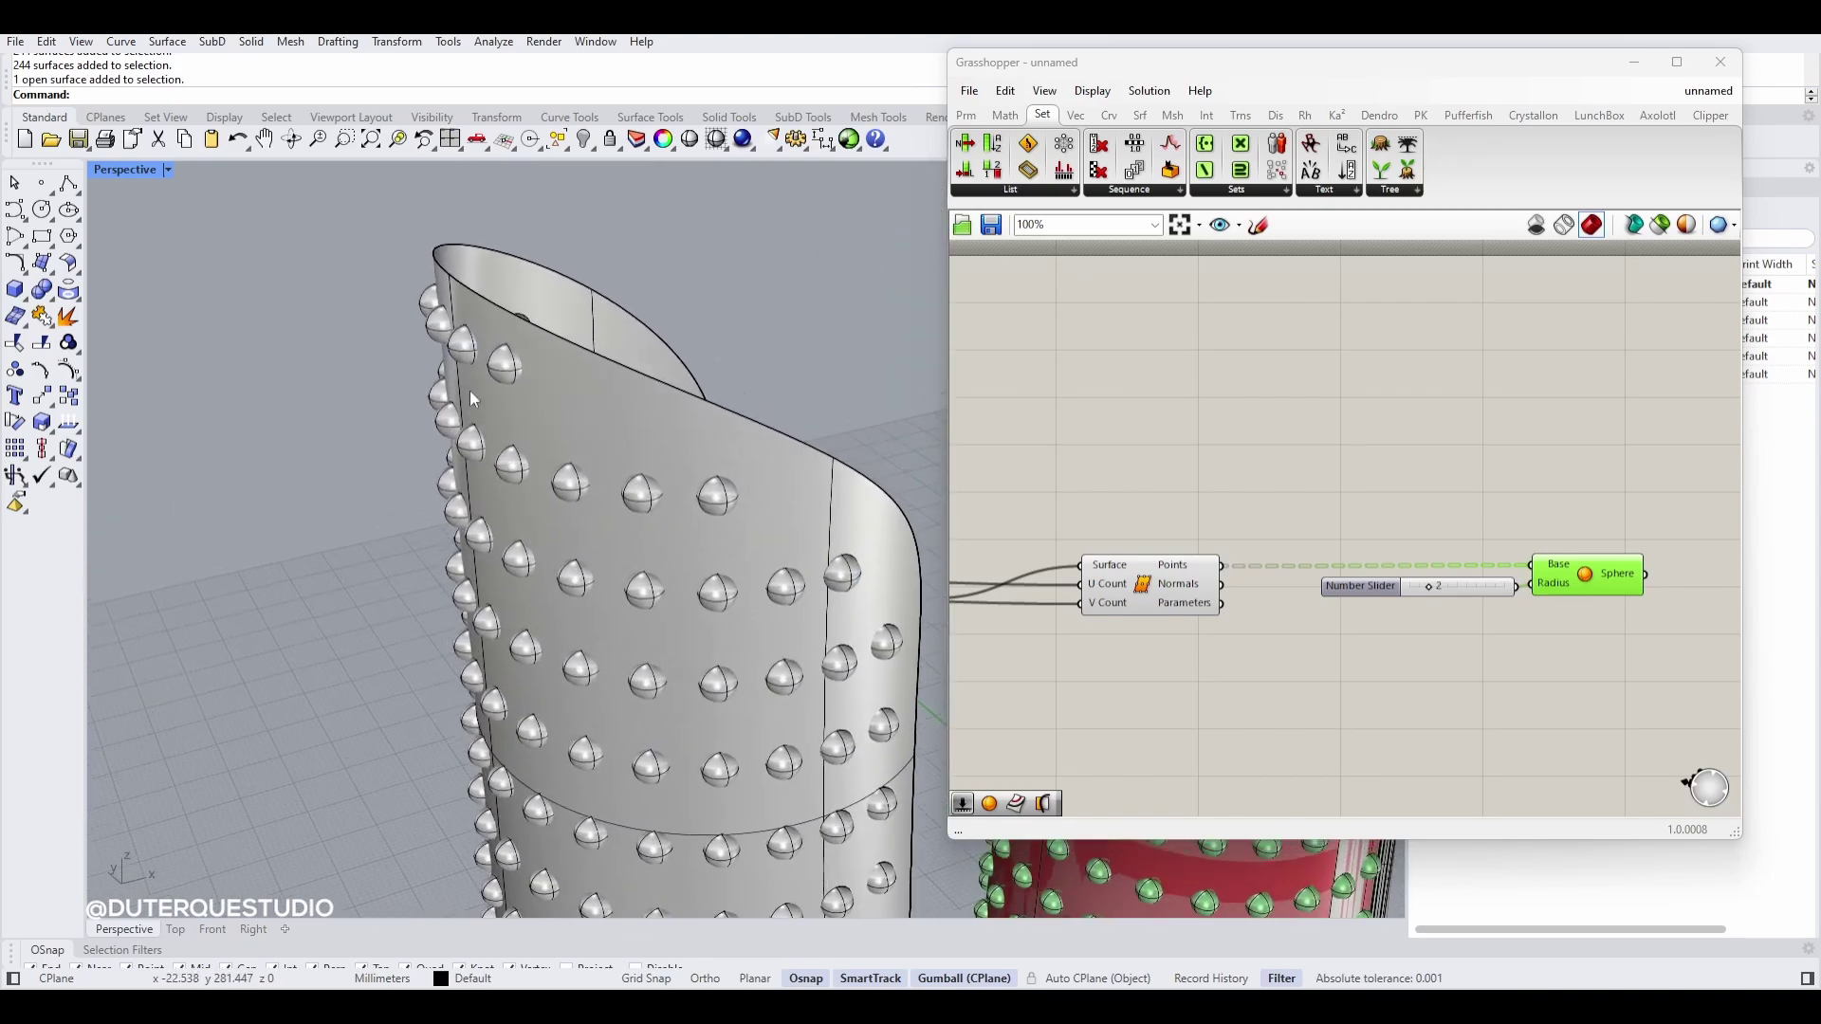
scroll(512, 383, "down", 3)
scroll(508, 393, "up", 3)
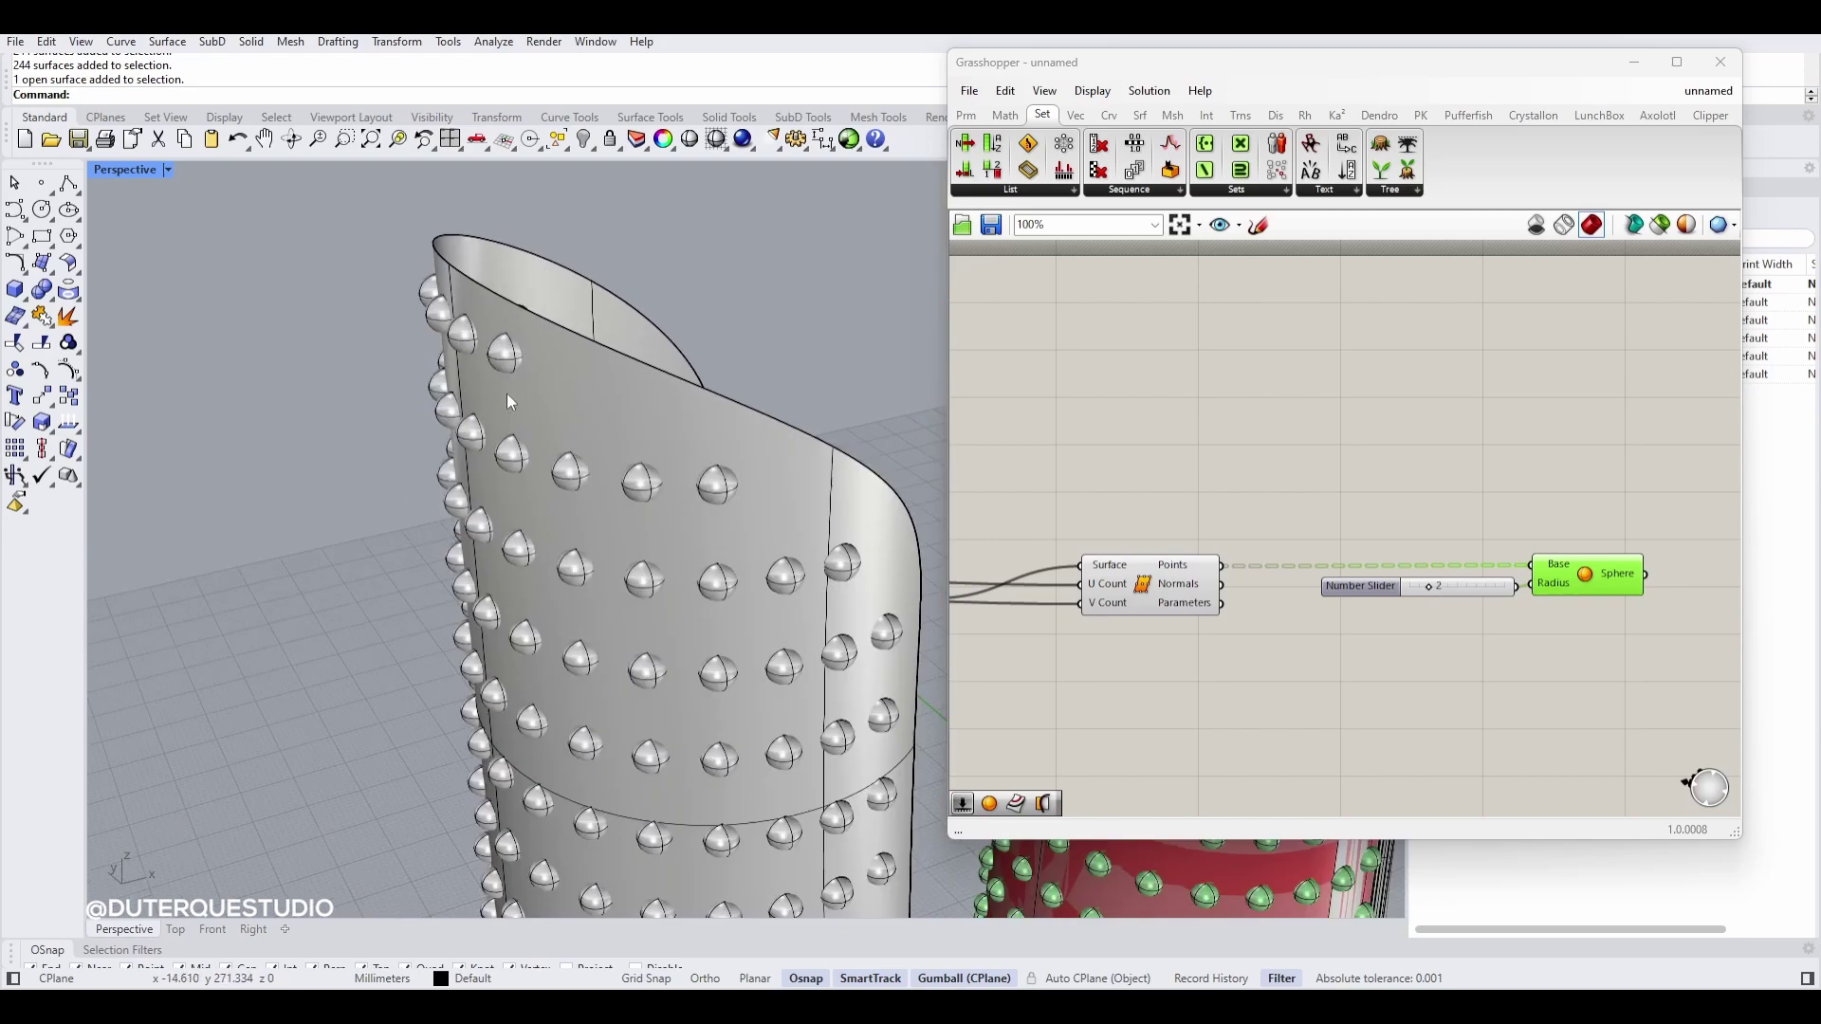
right_click_drag(505, 396, 652, 538)
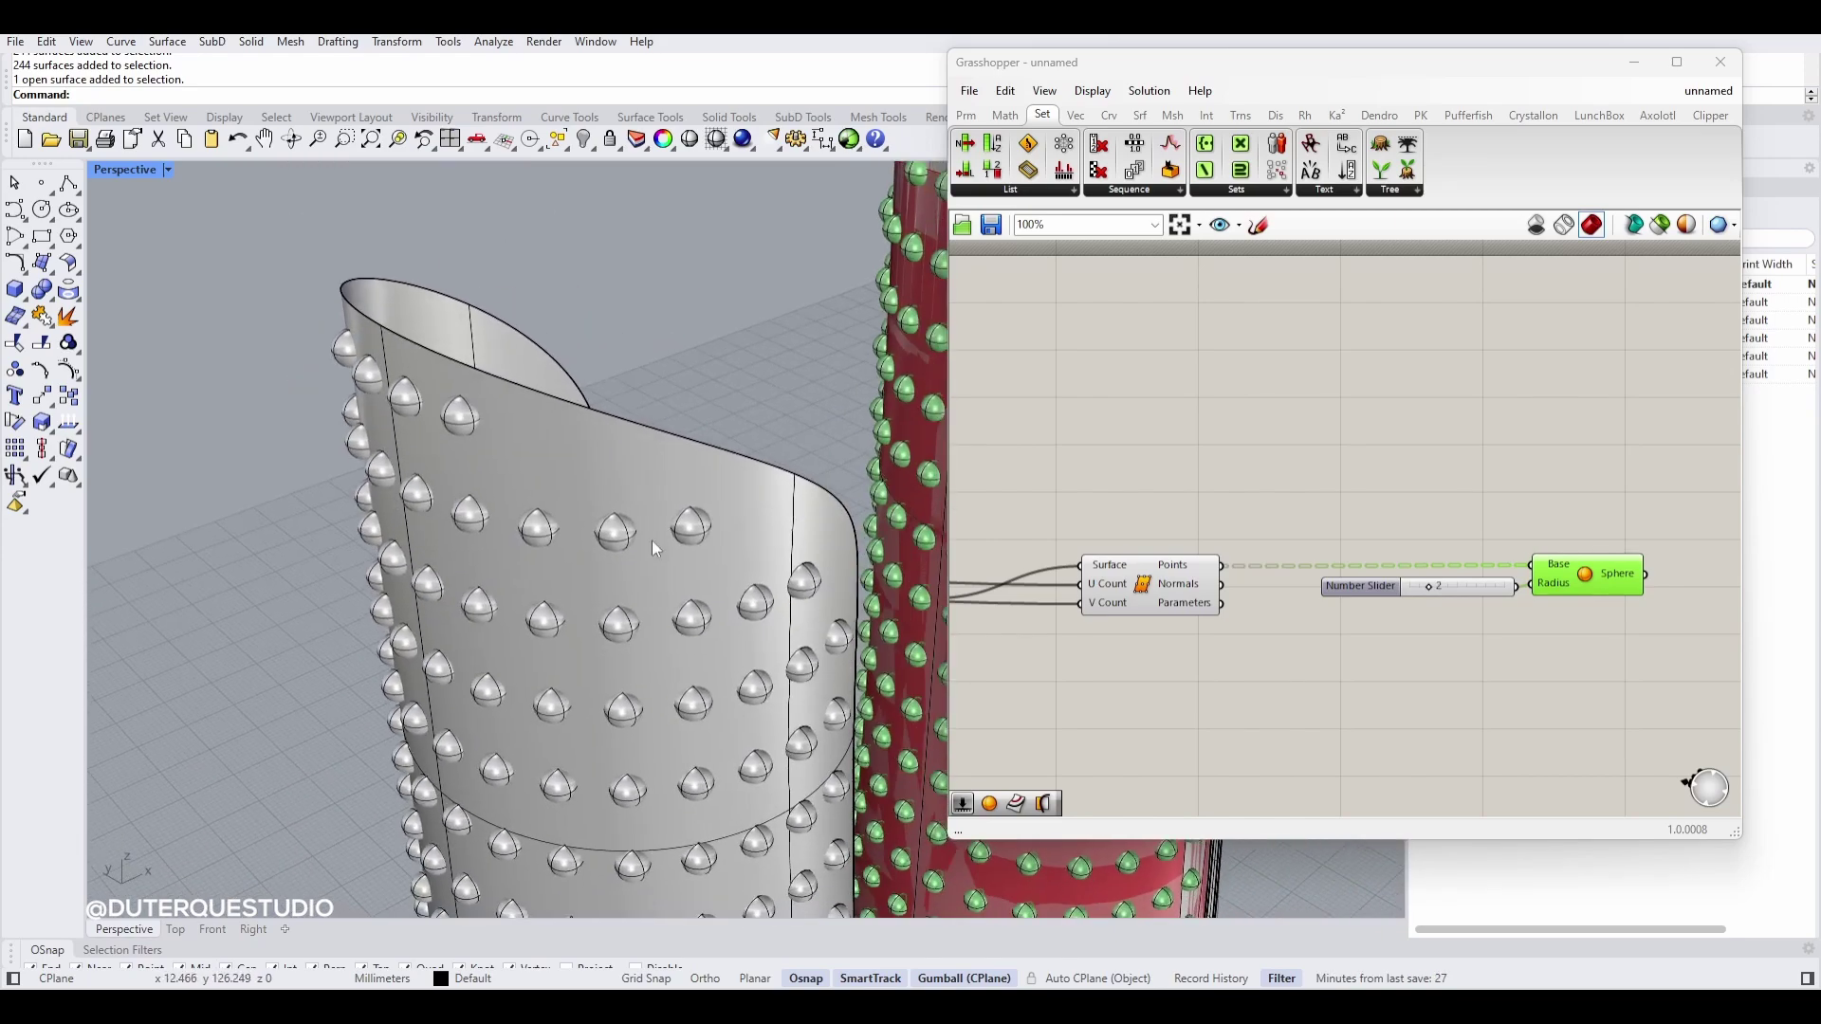
scroll(651, 538, "up", 5)
scroll(535, 527, "down", 5)
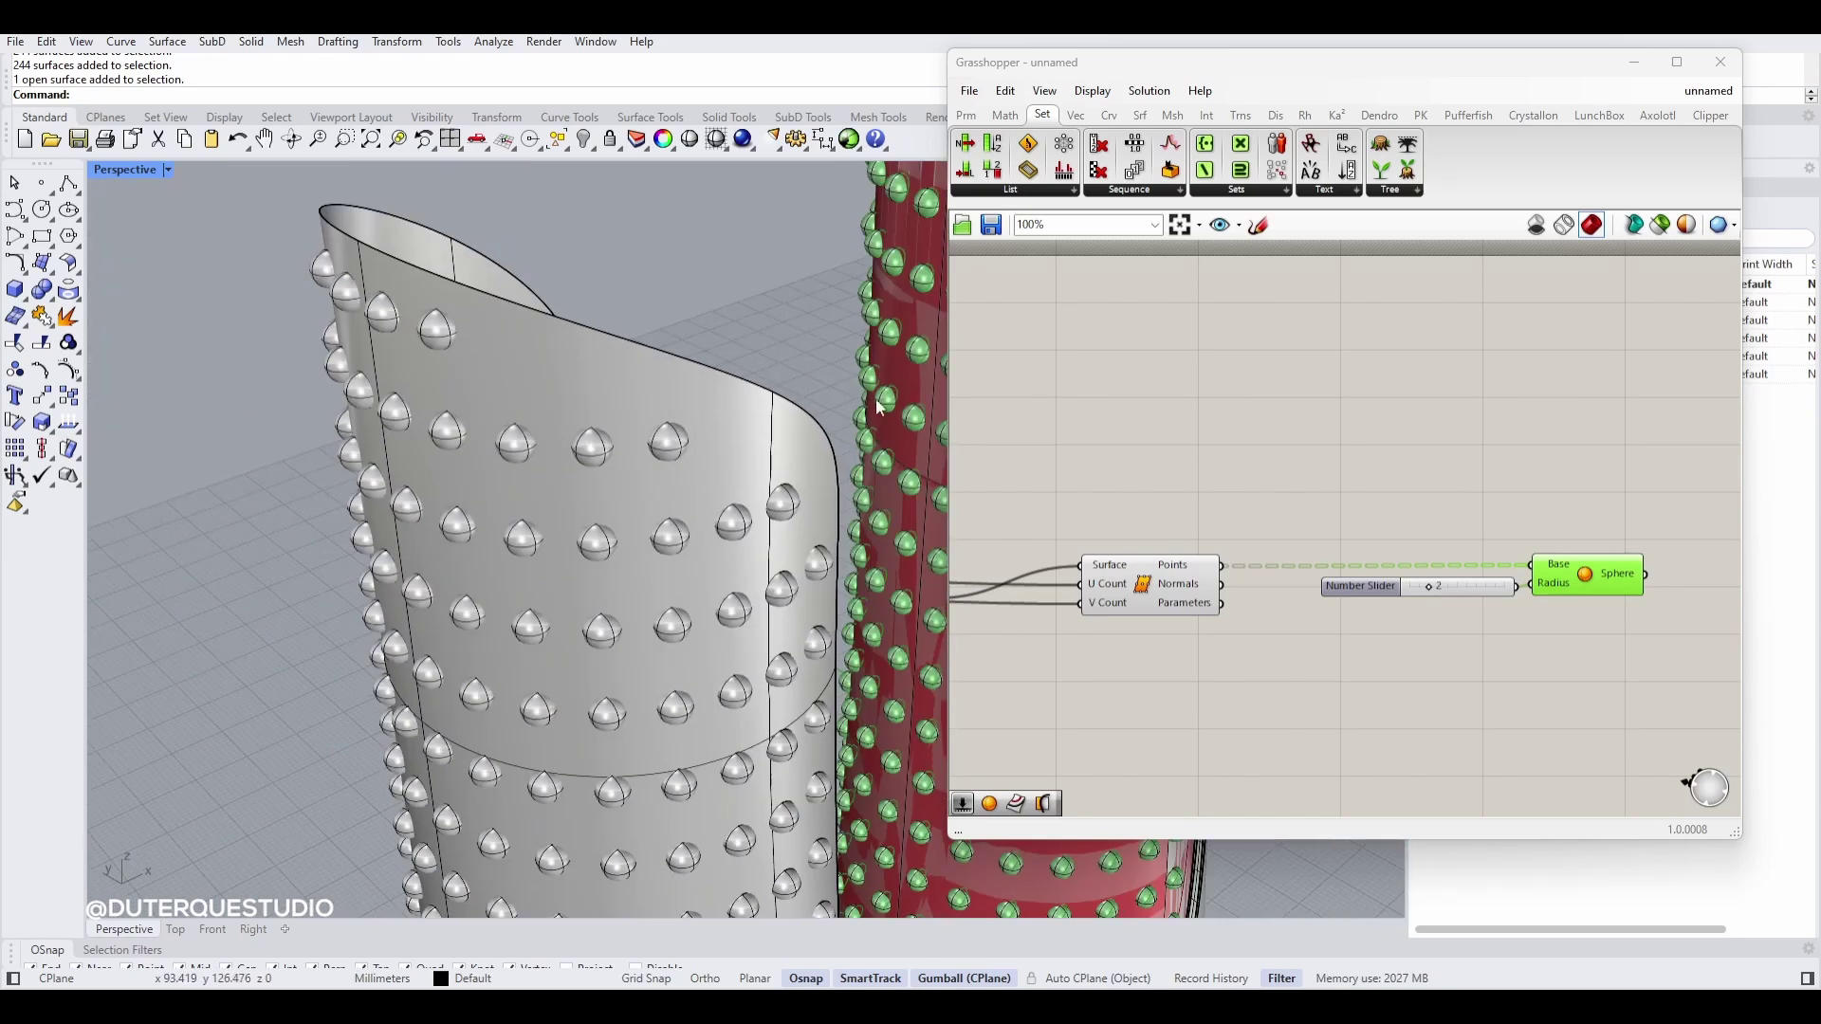
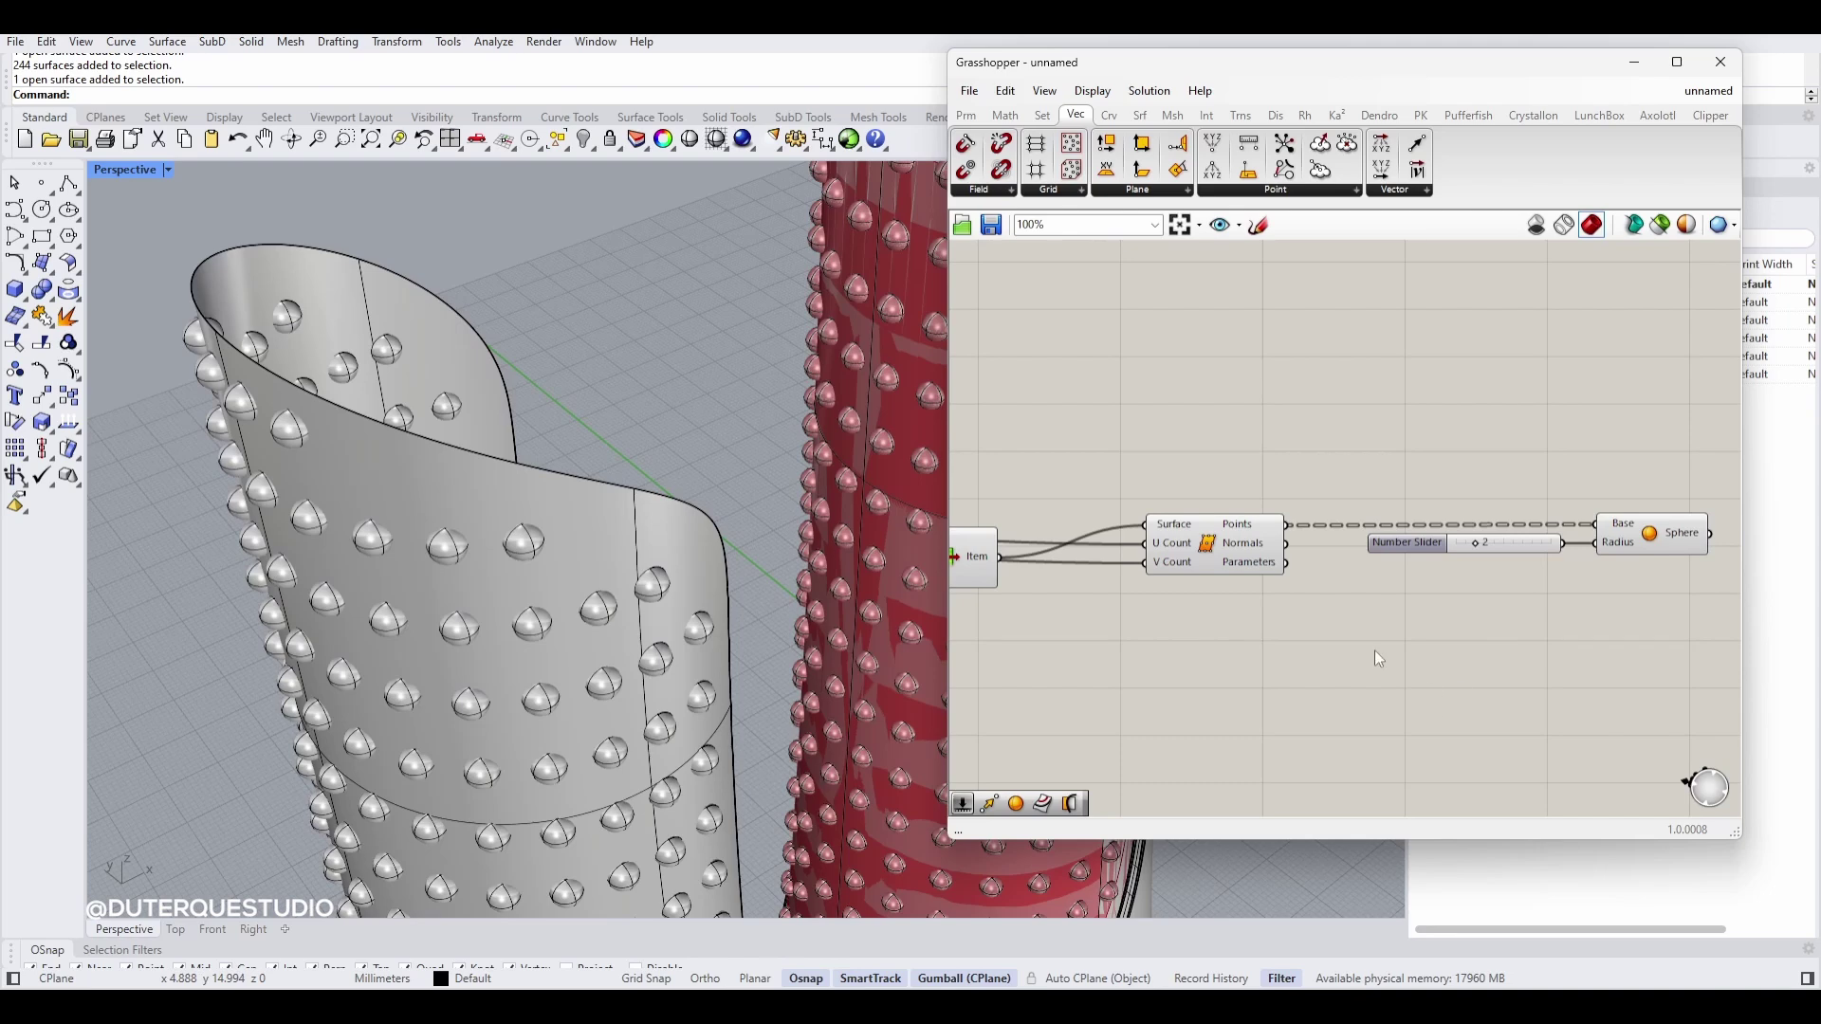
Step: Add a Move component to the Grasshopper canvas below the radius slider and Sphere component
right_click(1379, 658)
left_click(1354, 628)
double_click(1350, 681)
type("m")
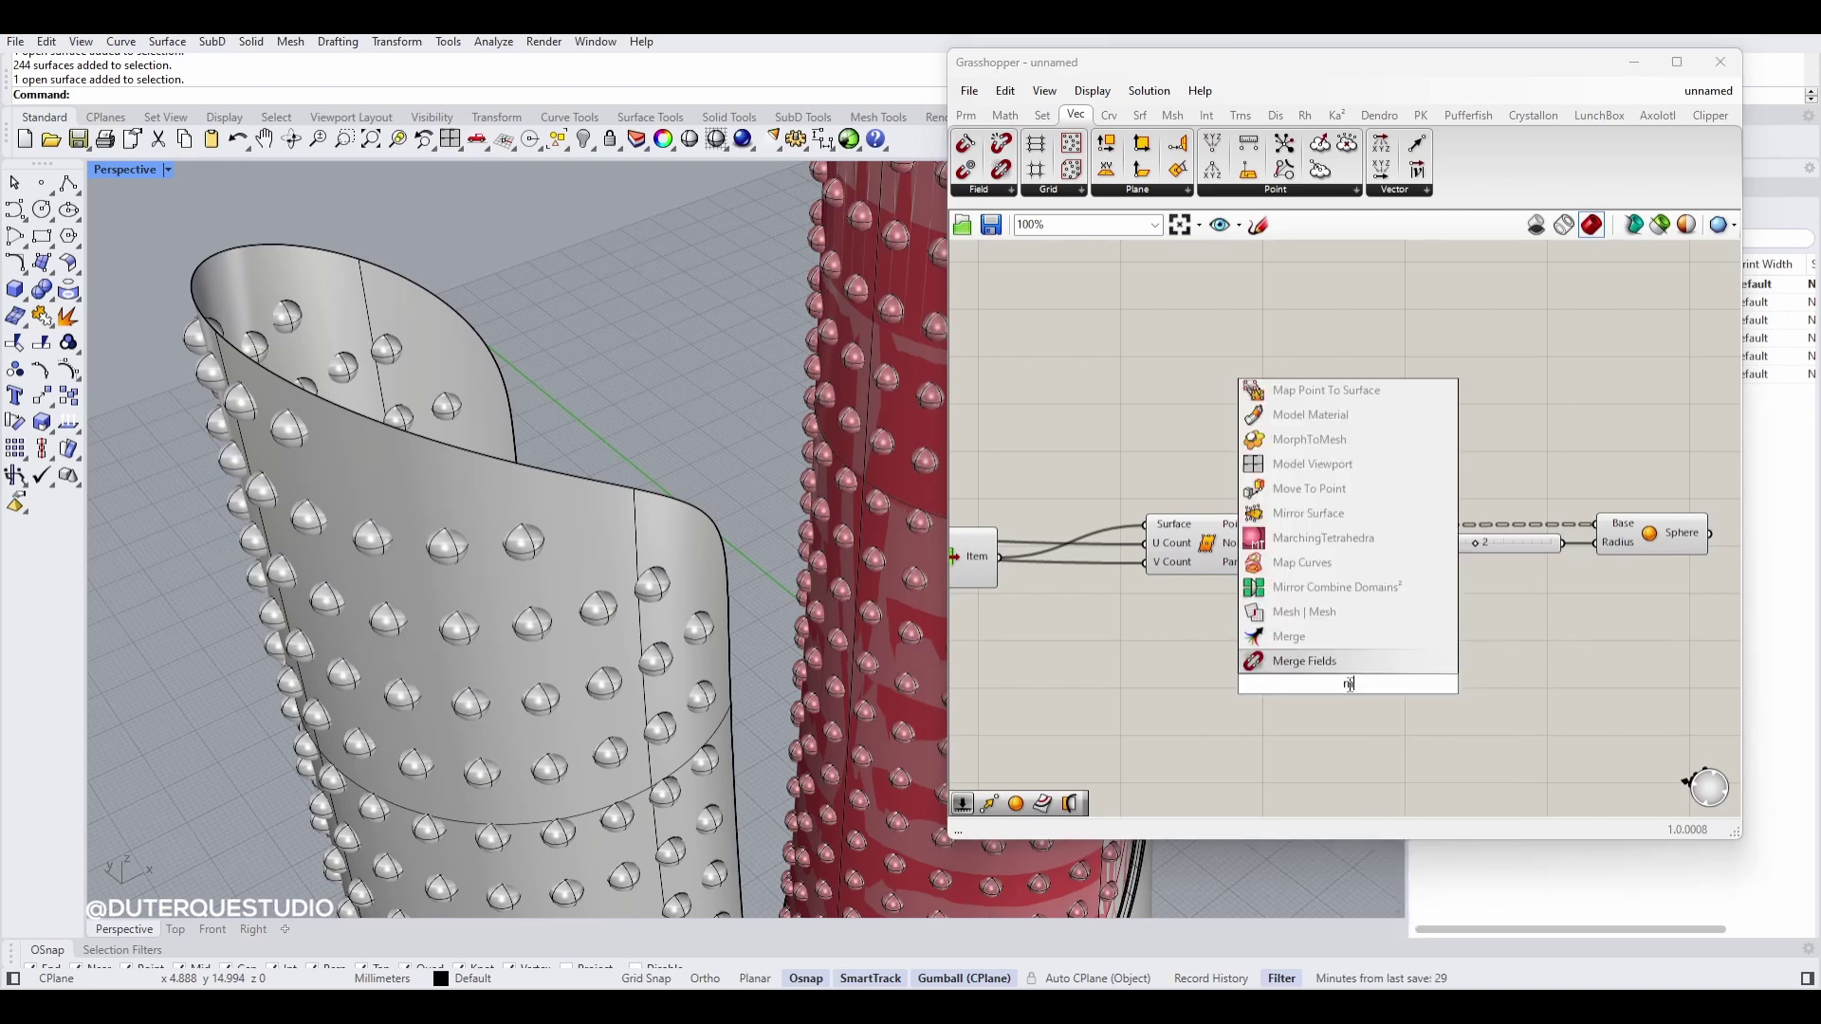
type("ove")
key("Return")
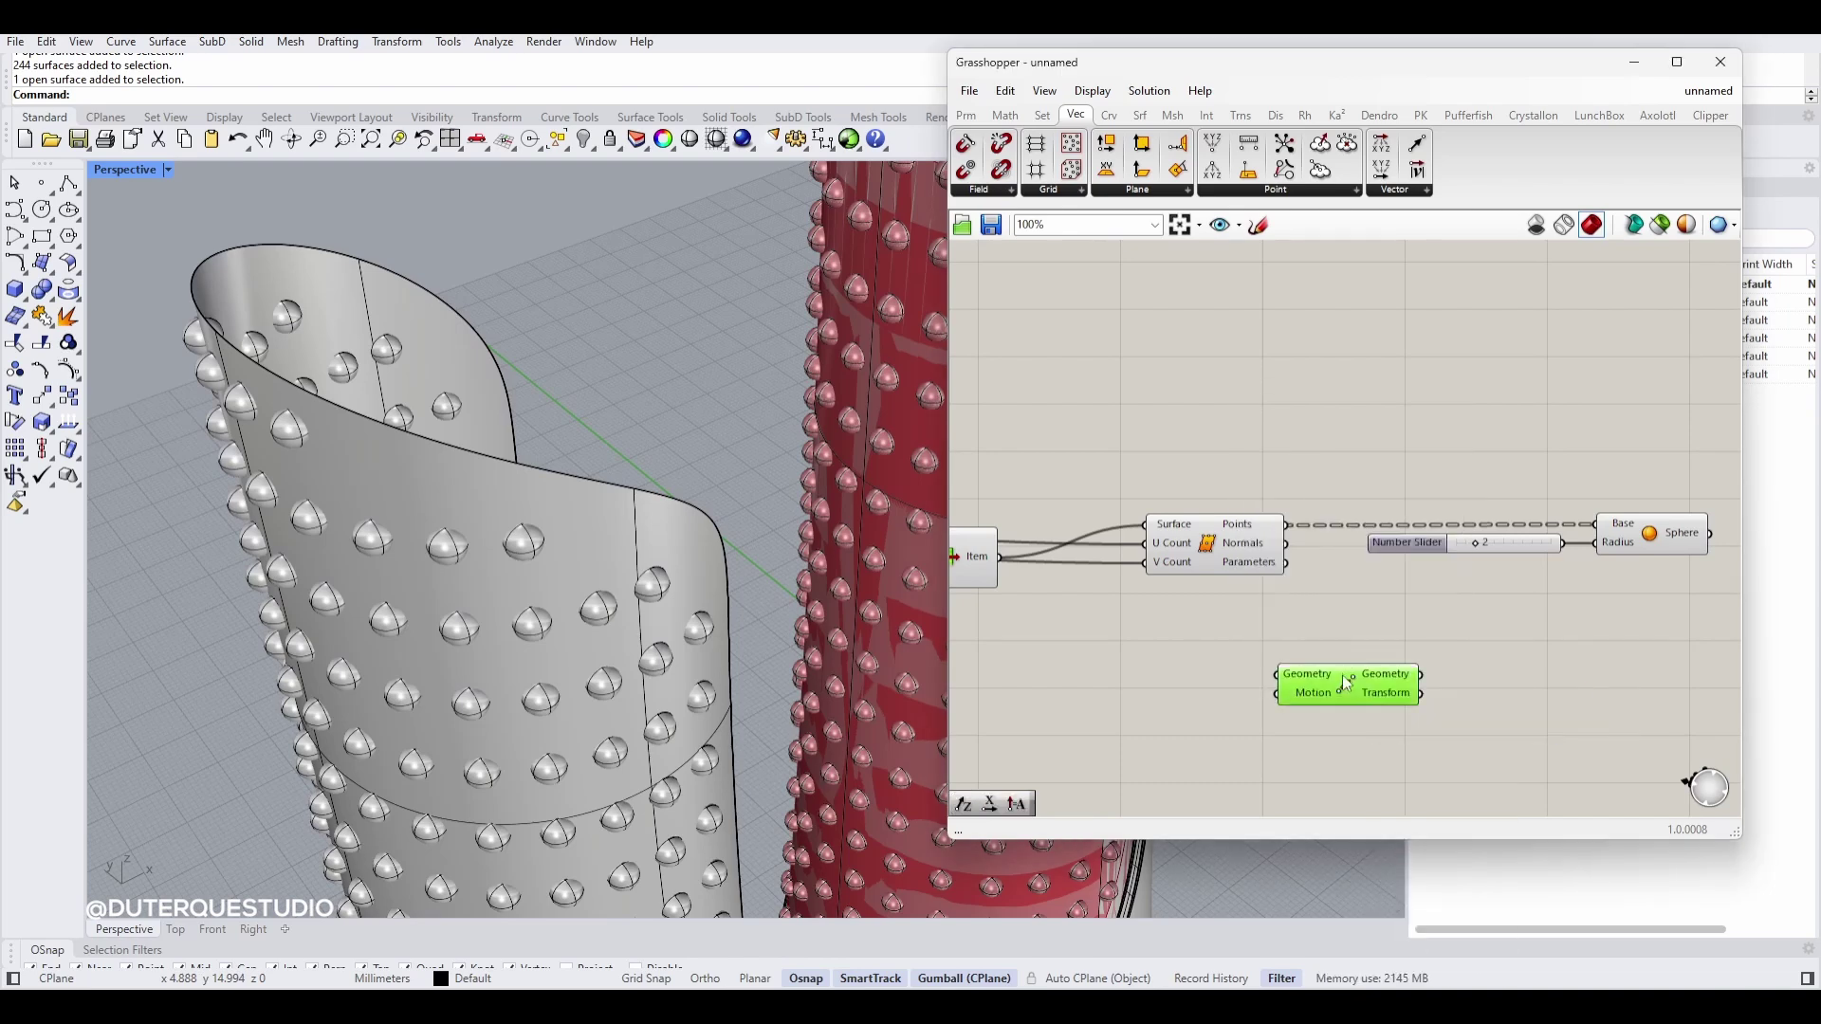
left_click_drag(1347, 683, 1462, 662)
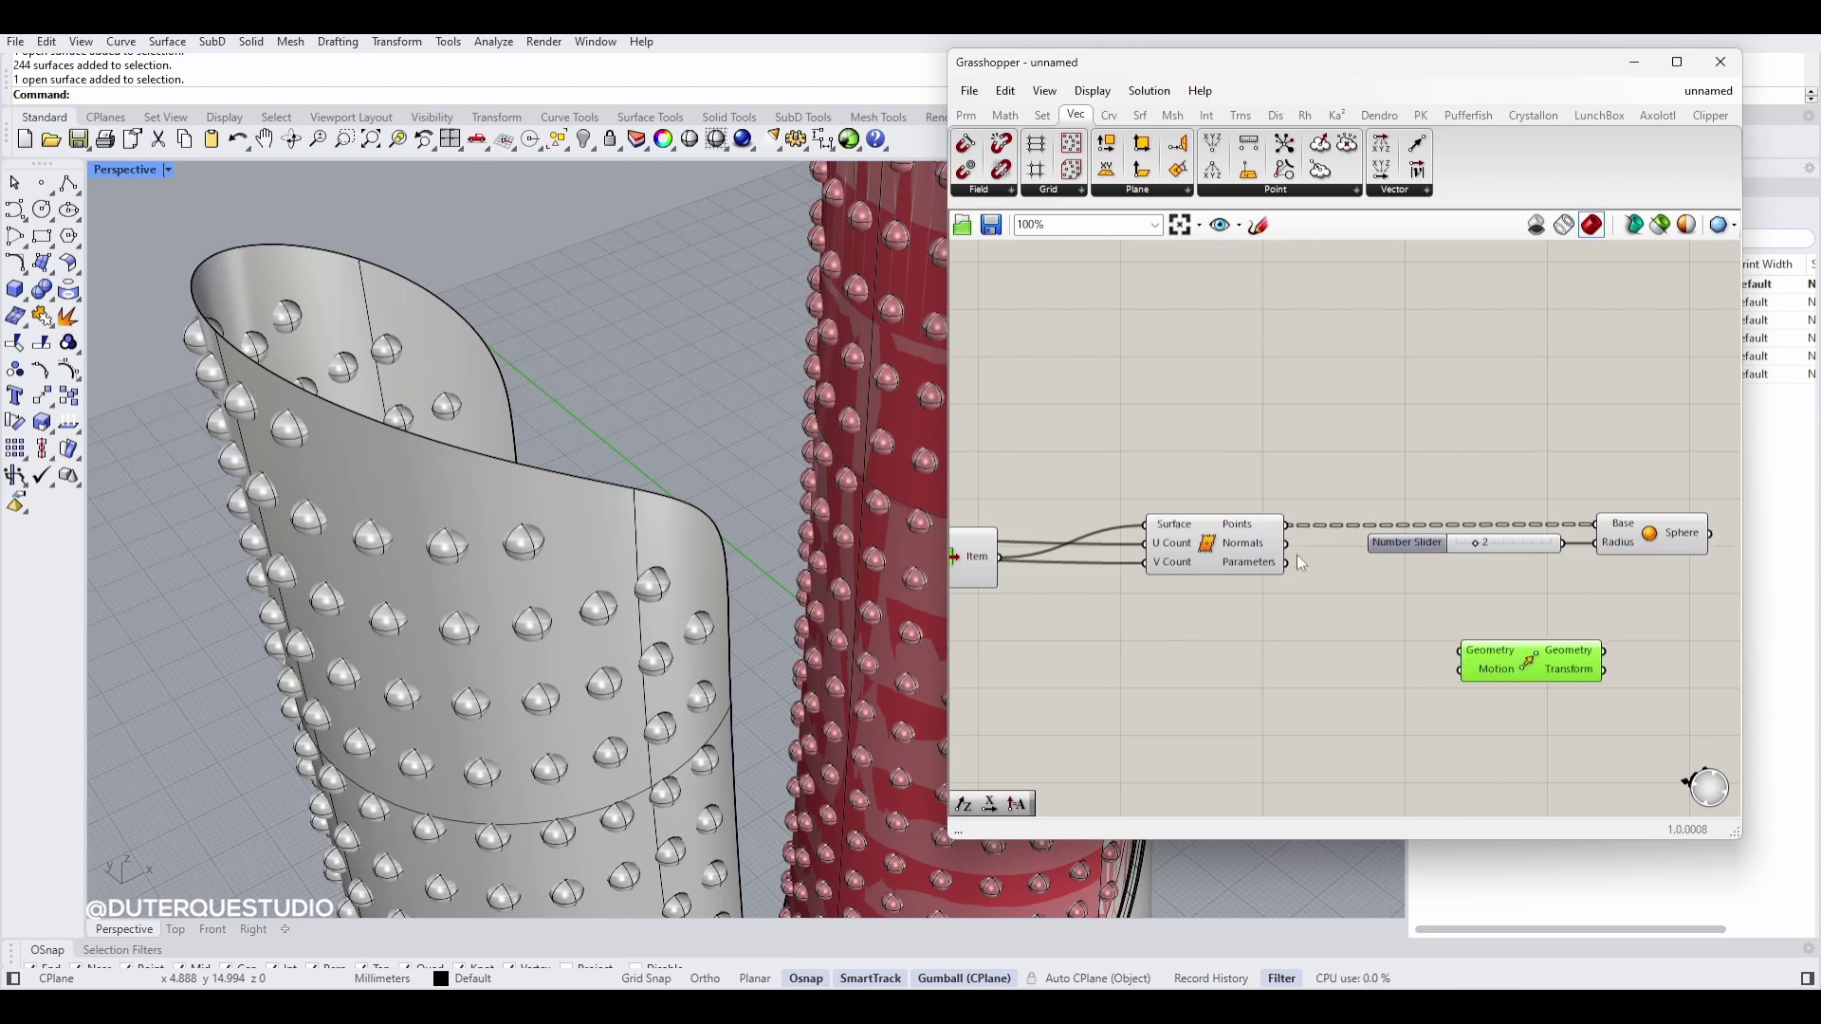
left_click(1441, 670)
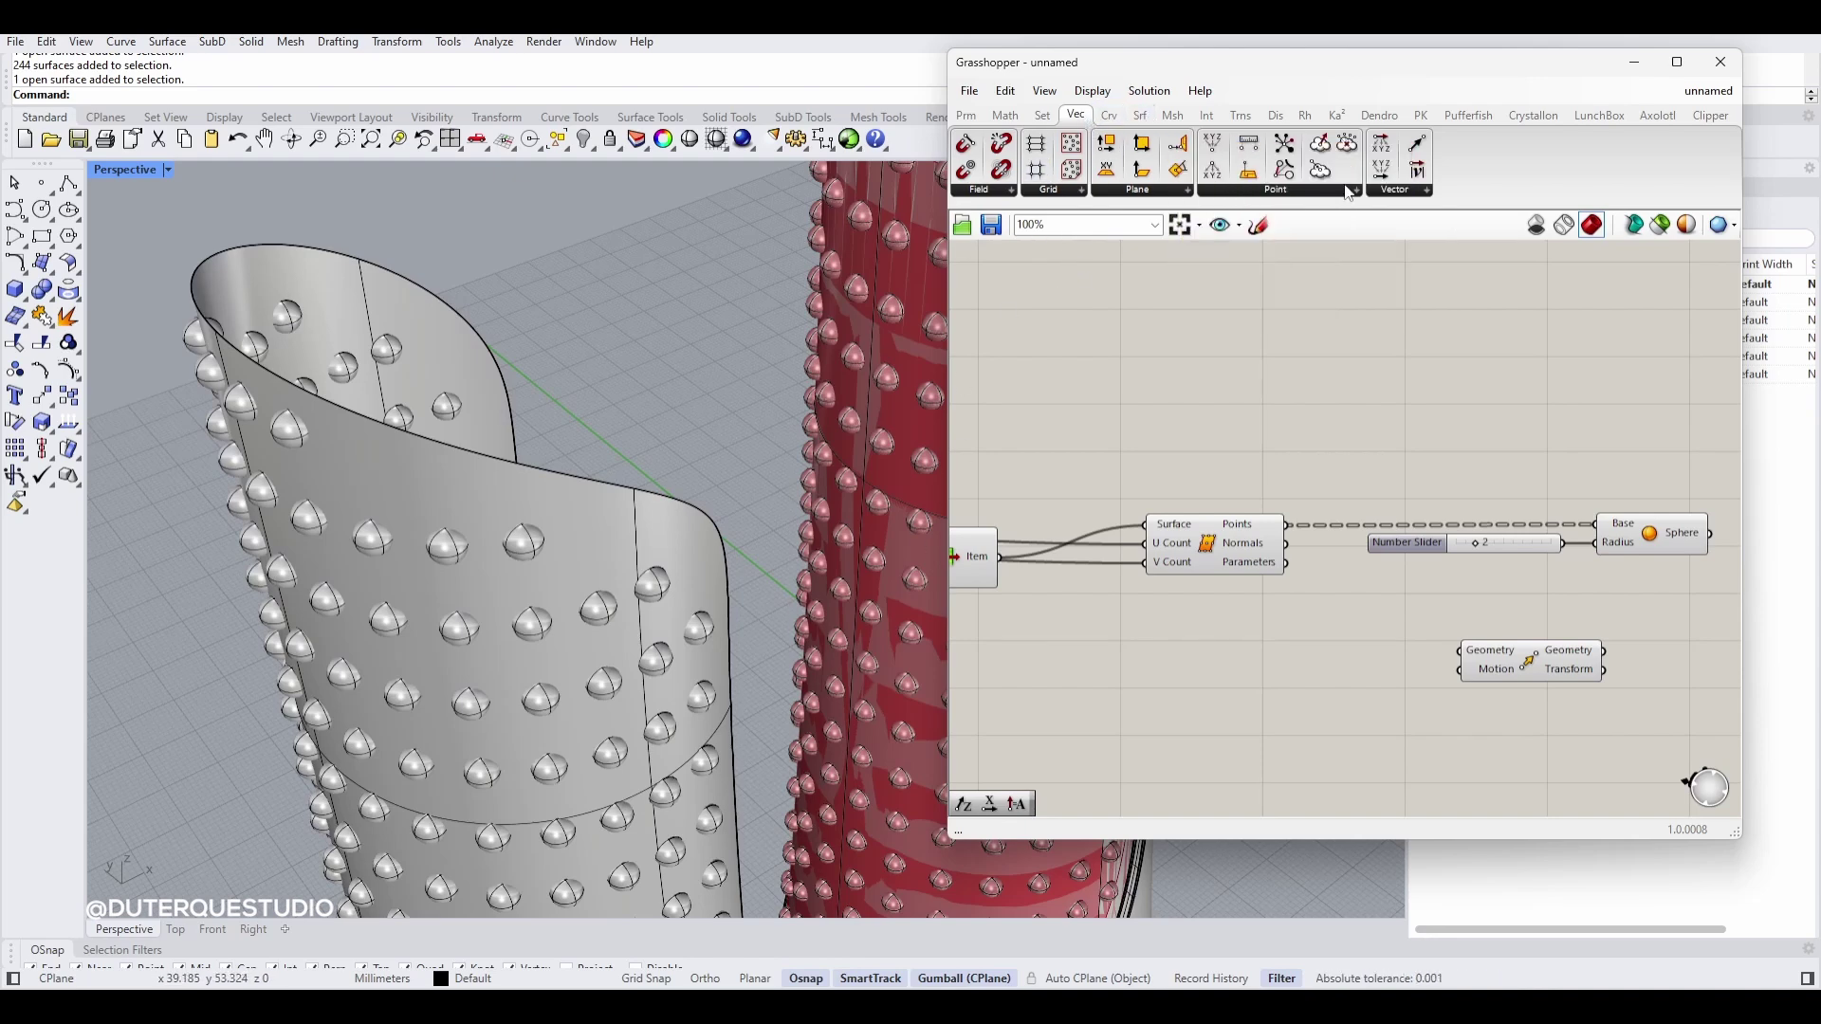
Step: Add an Amplitude component below the Move component and connect the surface division's Normals output to its Vector input
left_click(1383, 192)
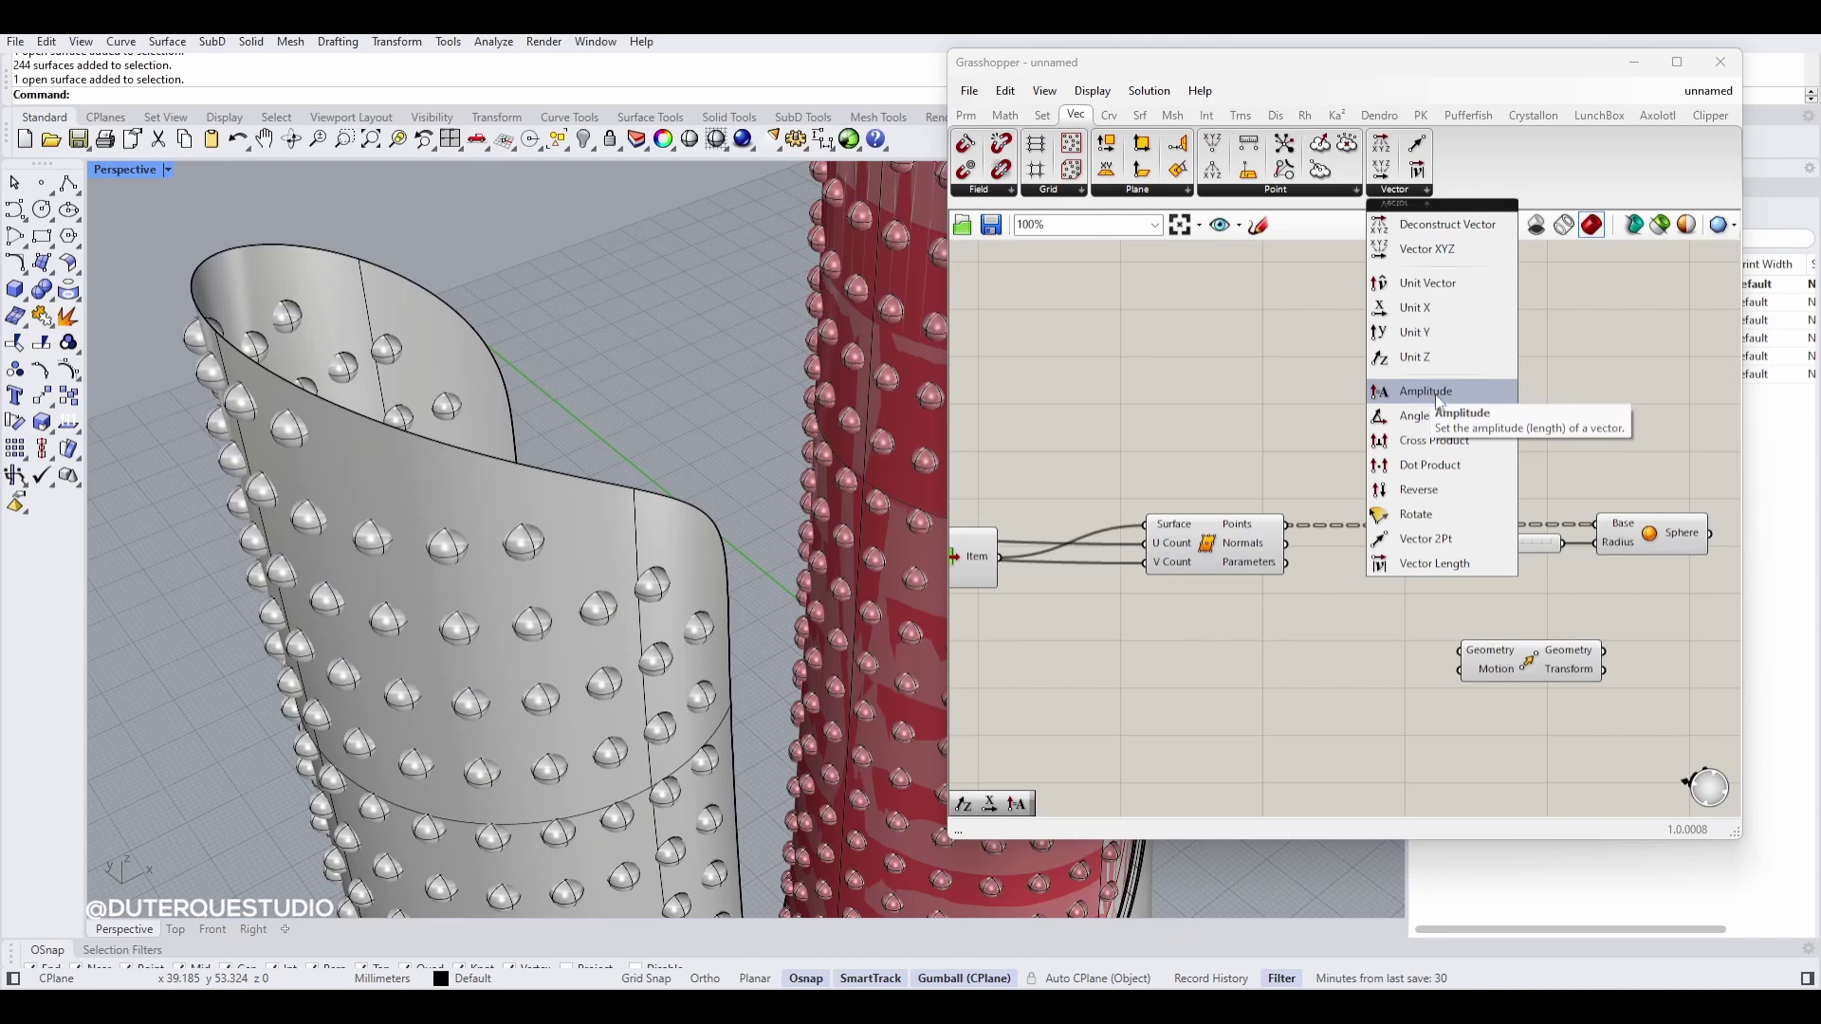
left_click_drag(1440, 403, 1400, 754)
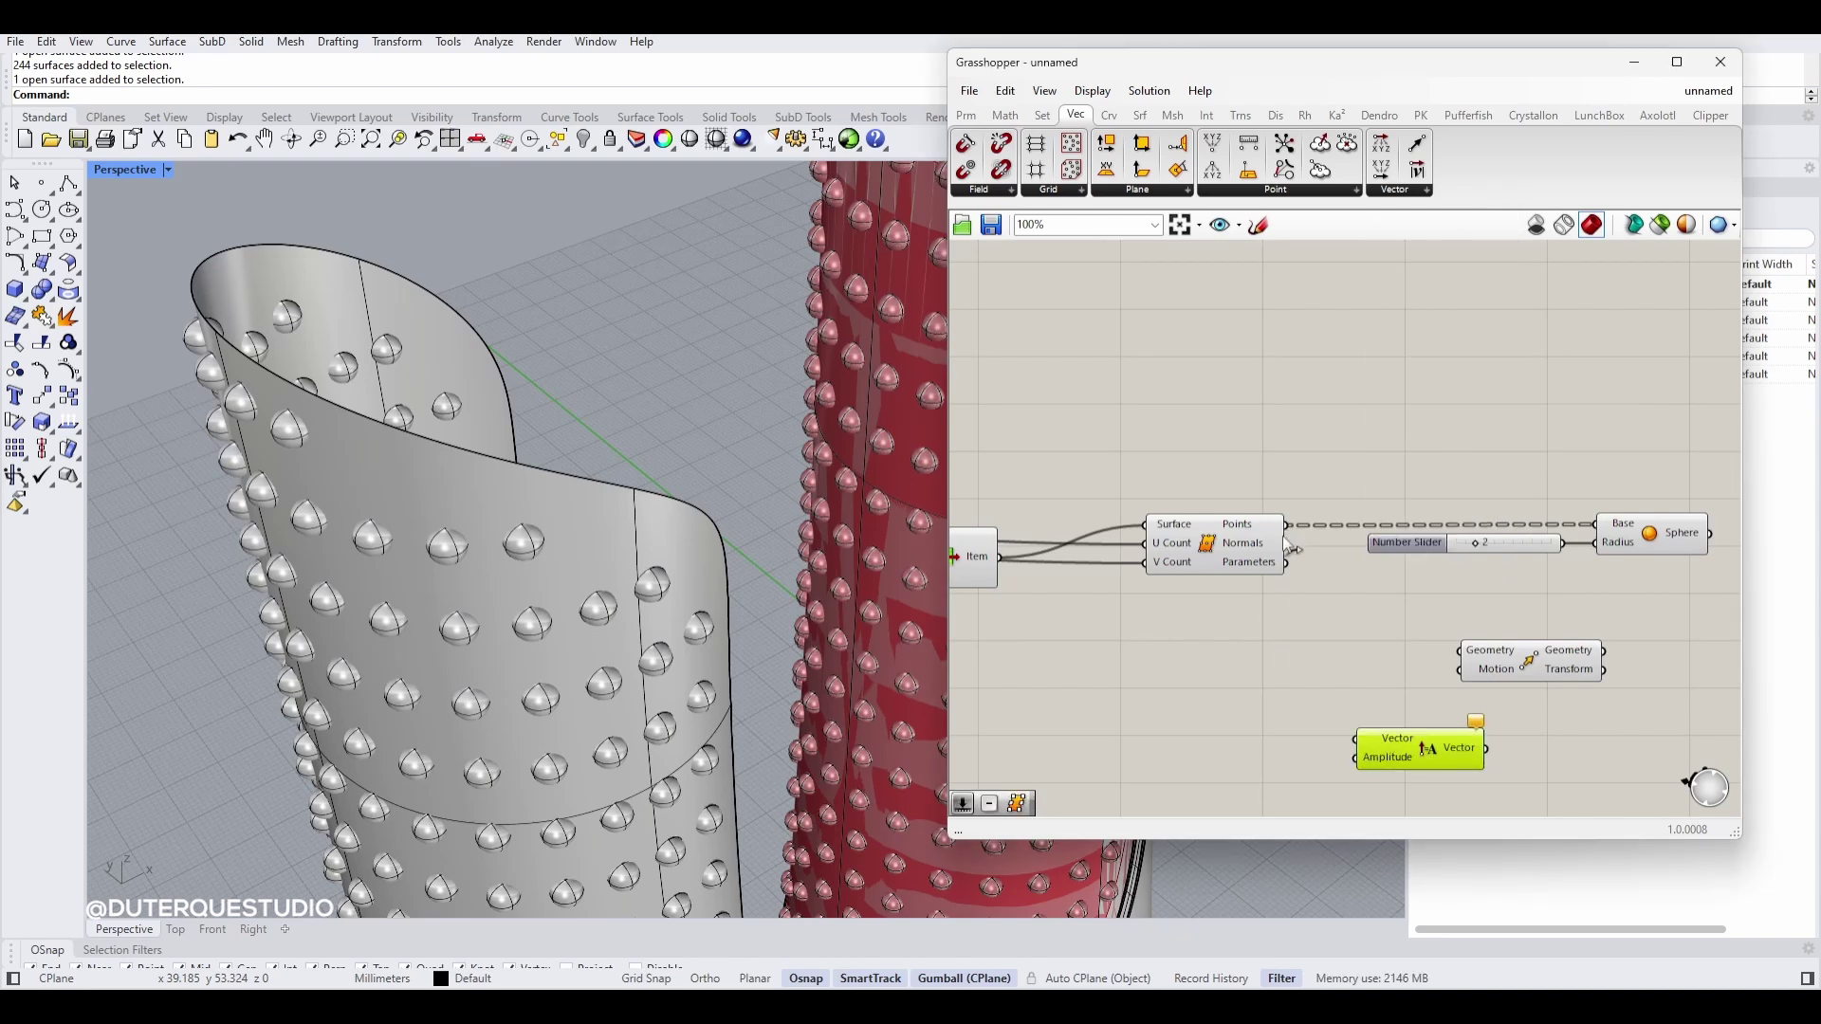
left_click_drag(1290, 548, 1476, 746)
left_click(1356, 732)
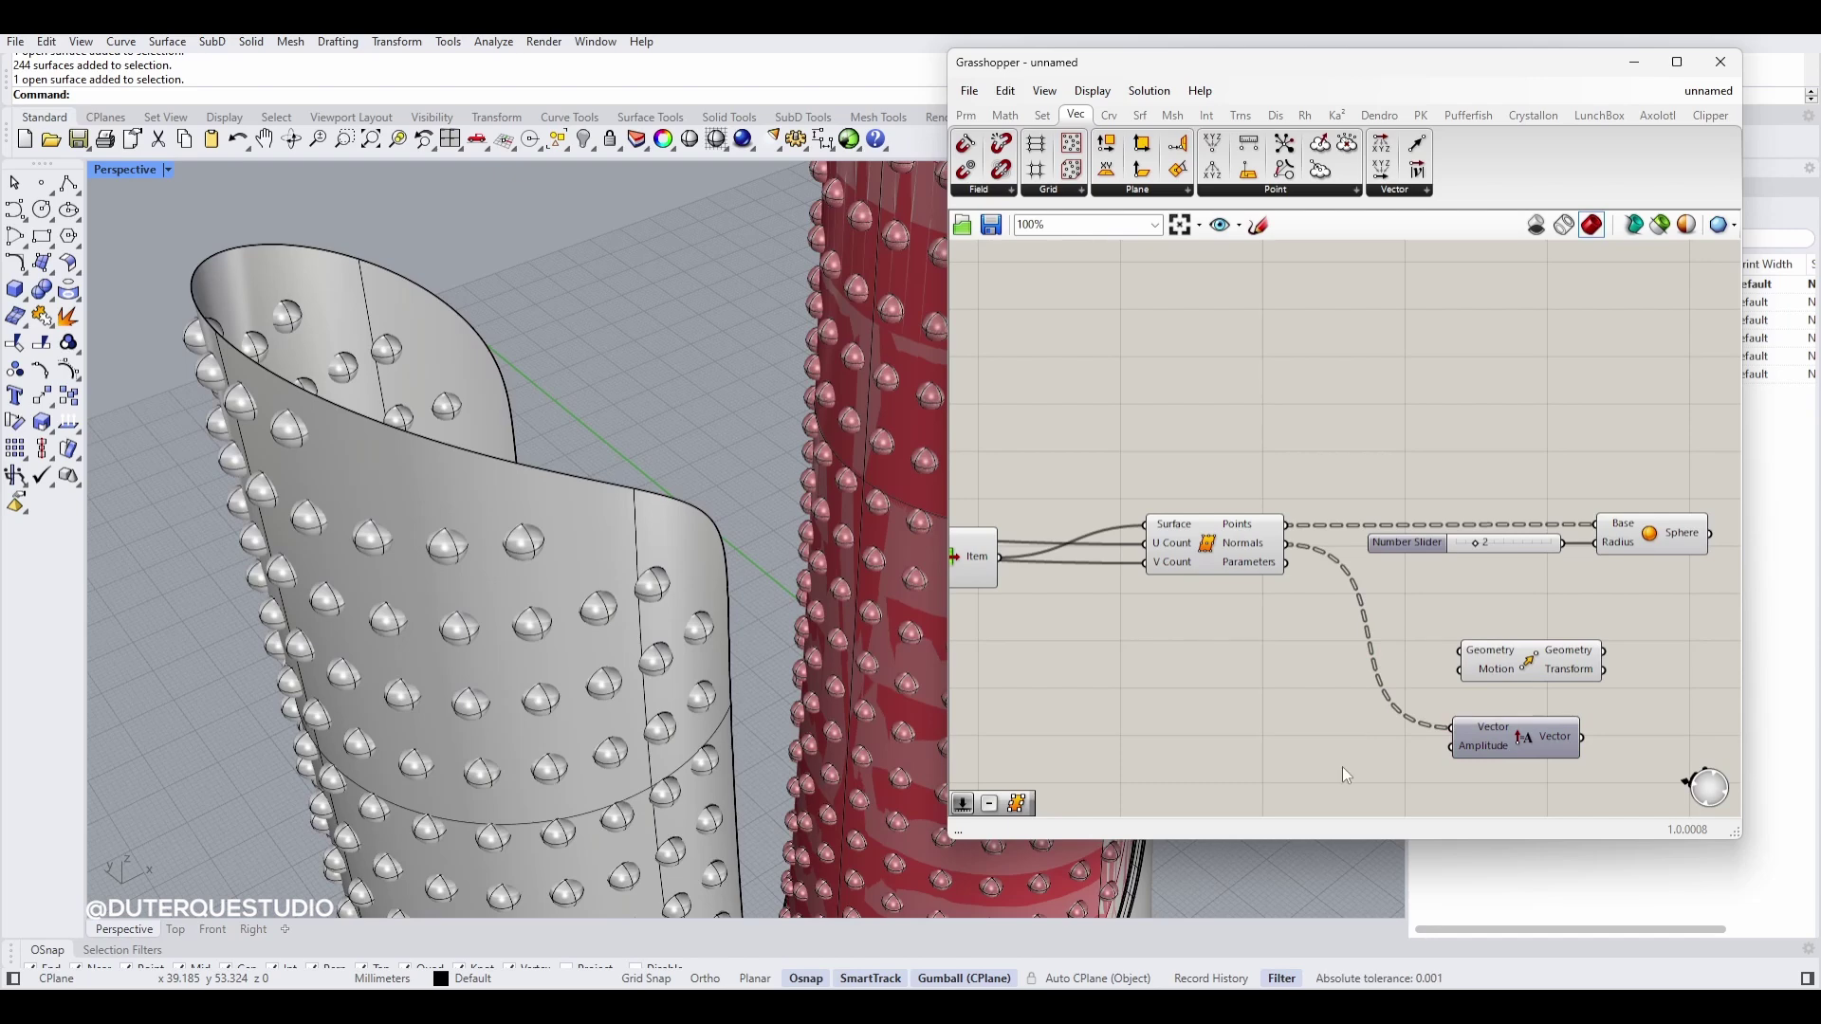
Step: Add a number slider with the value 1.5 beside the Amplitude component's Amplitude input
double_click(1343, 770)
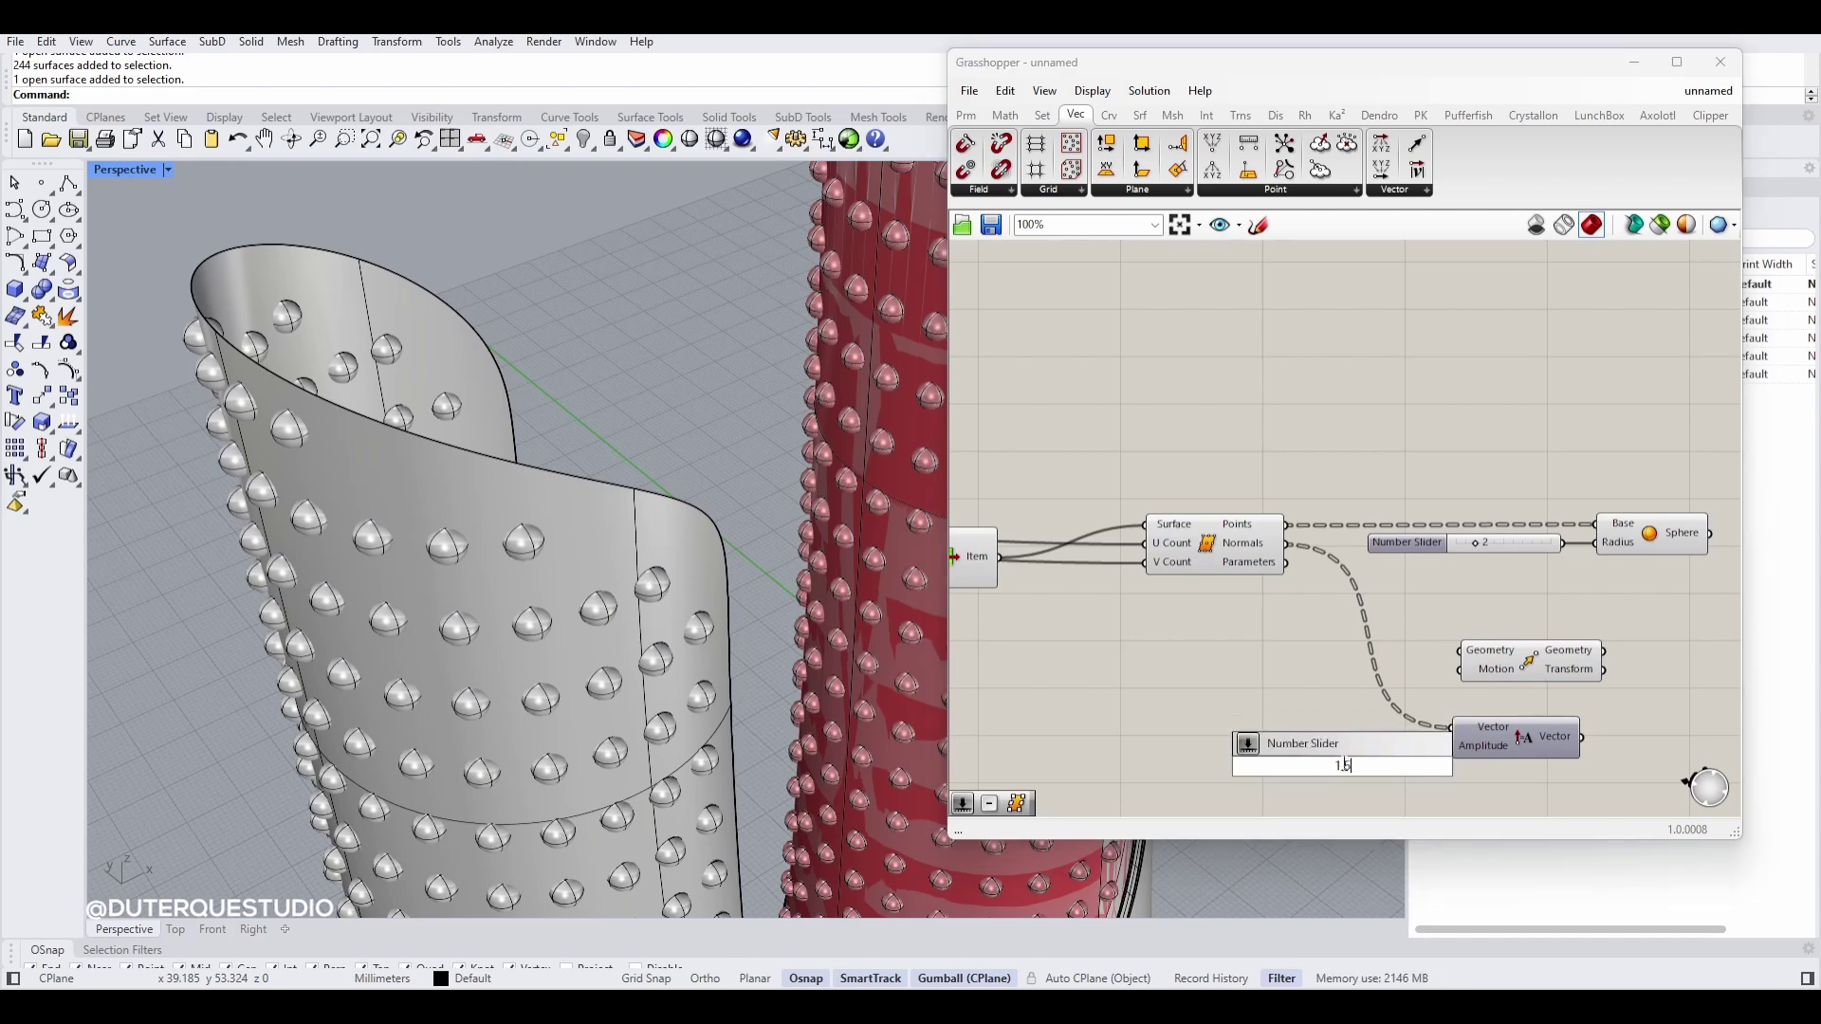
type("1.5")
key("Return")
left_click_drag(1341, 775, 1316, 776)
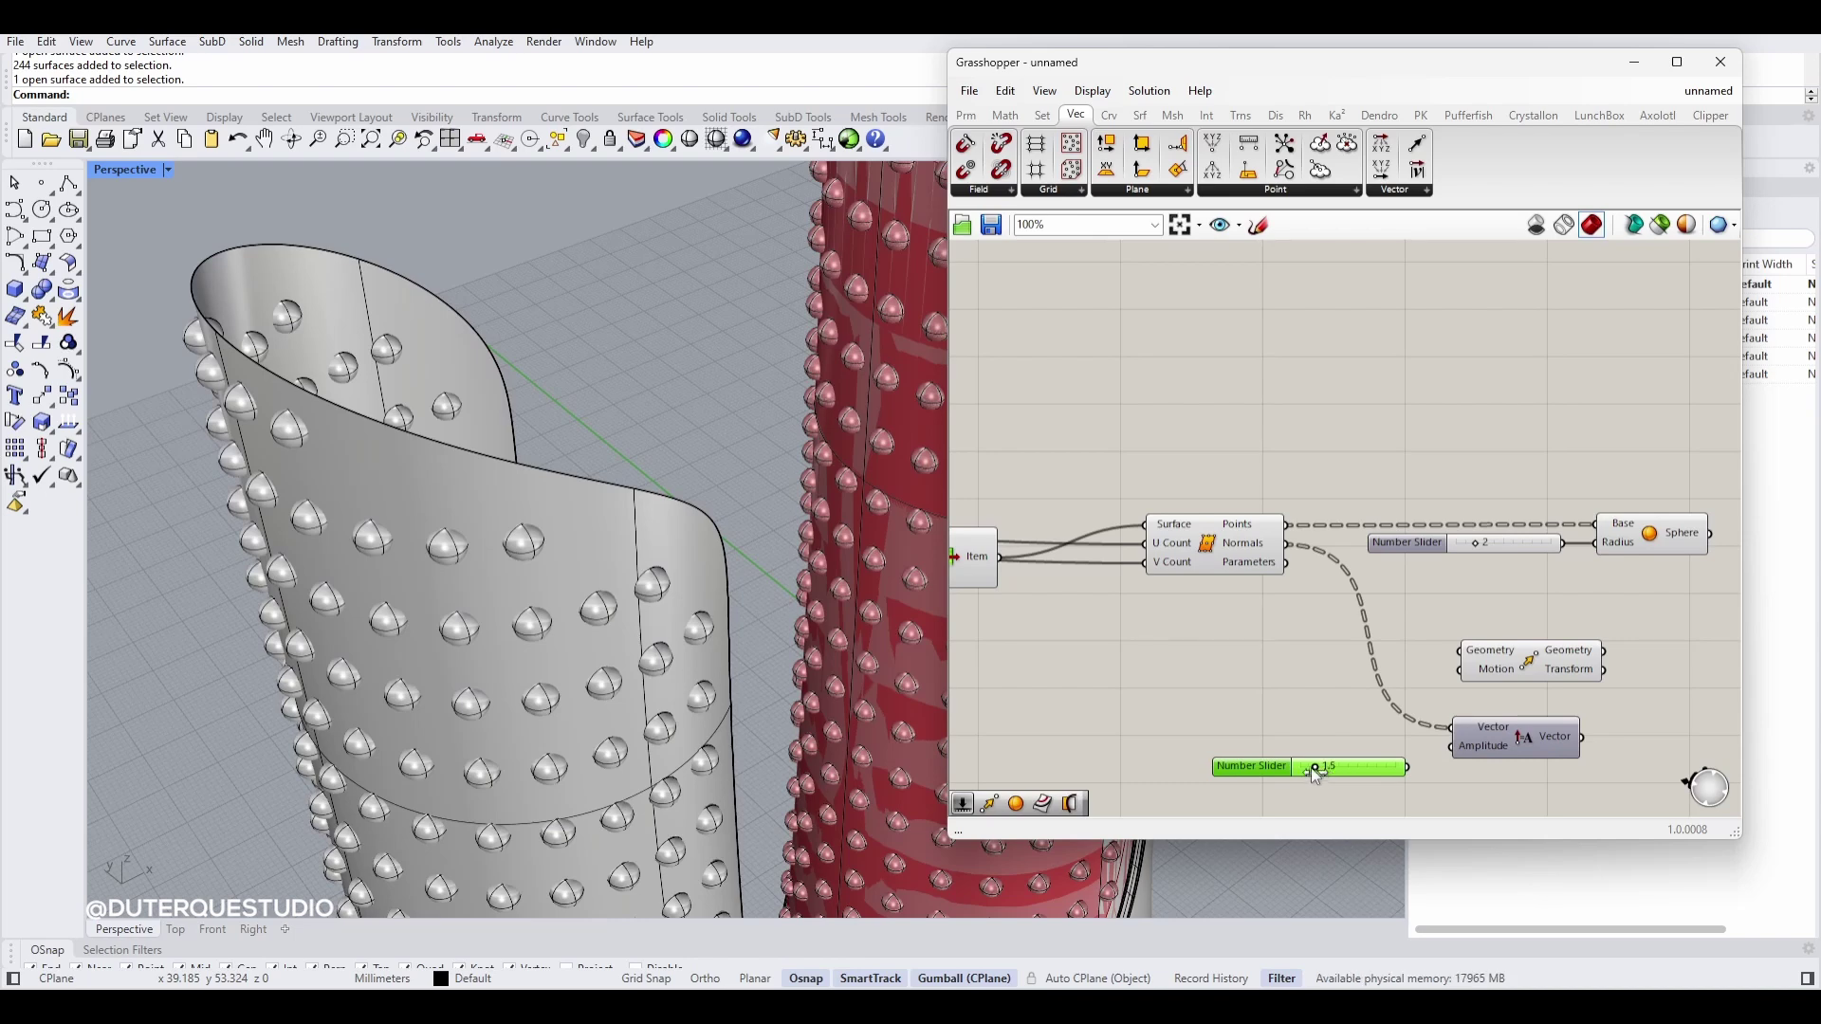
Step: Feed the 1.5 slider through the Amplitude component into Move's Motion input, and connect the Sphere output to Move's Geometry input
left_click(1504, 739)
right_click_drag(1504, 738, 1316, 718)
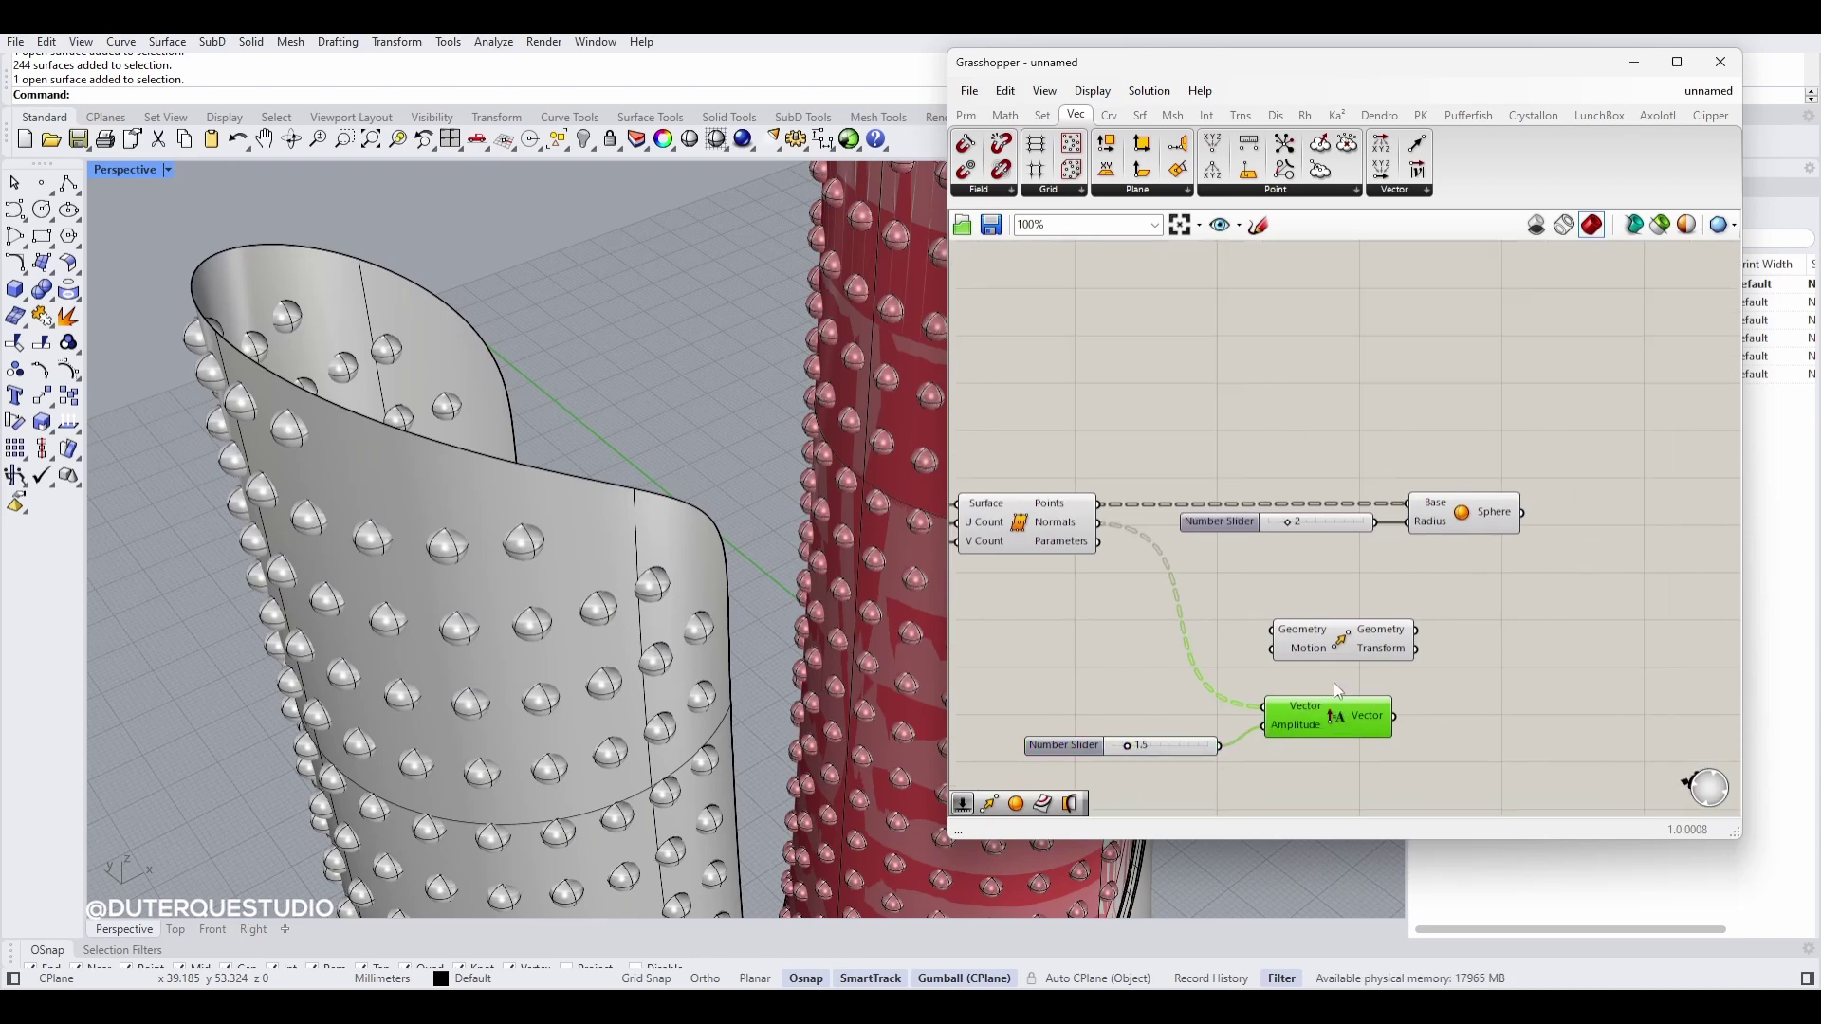
left_click_drag(1324, 636, 1386, 628)
left_click_drag(1394, 718, 1460, 611)
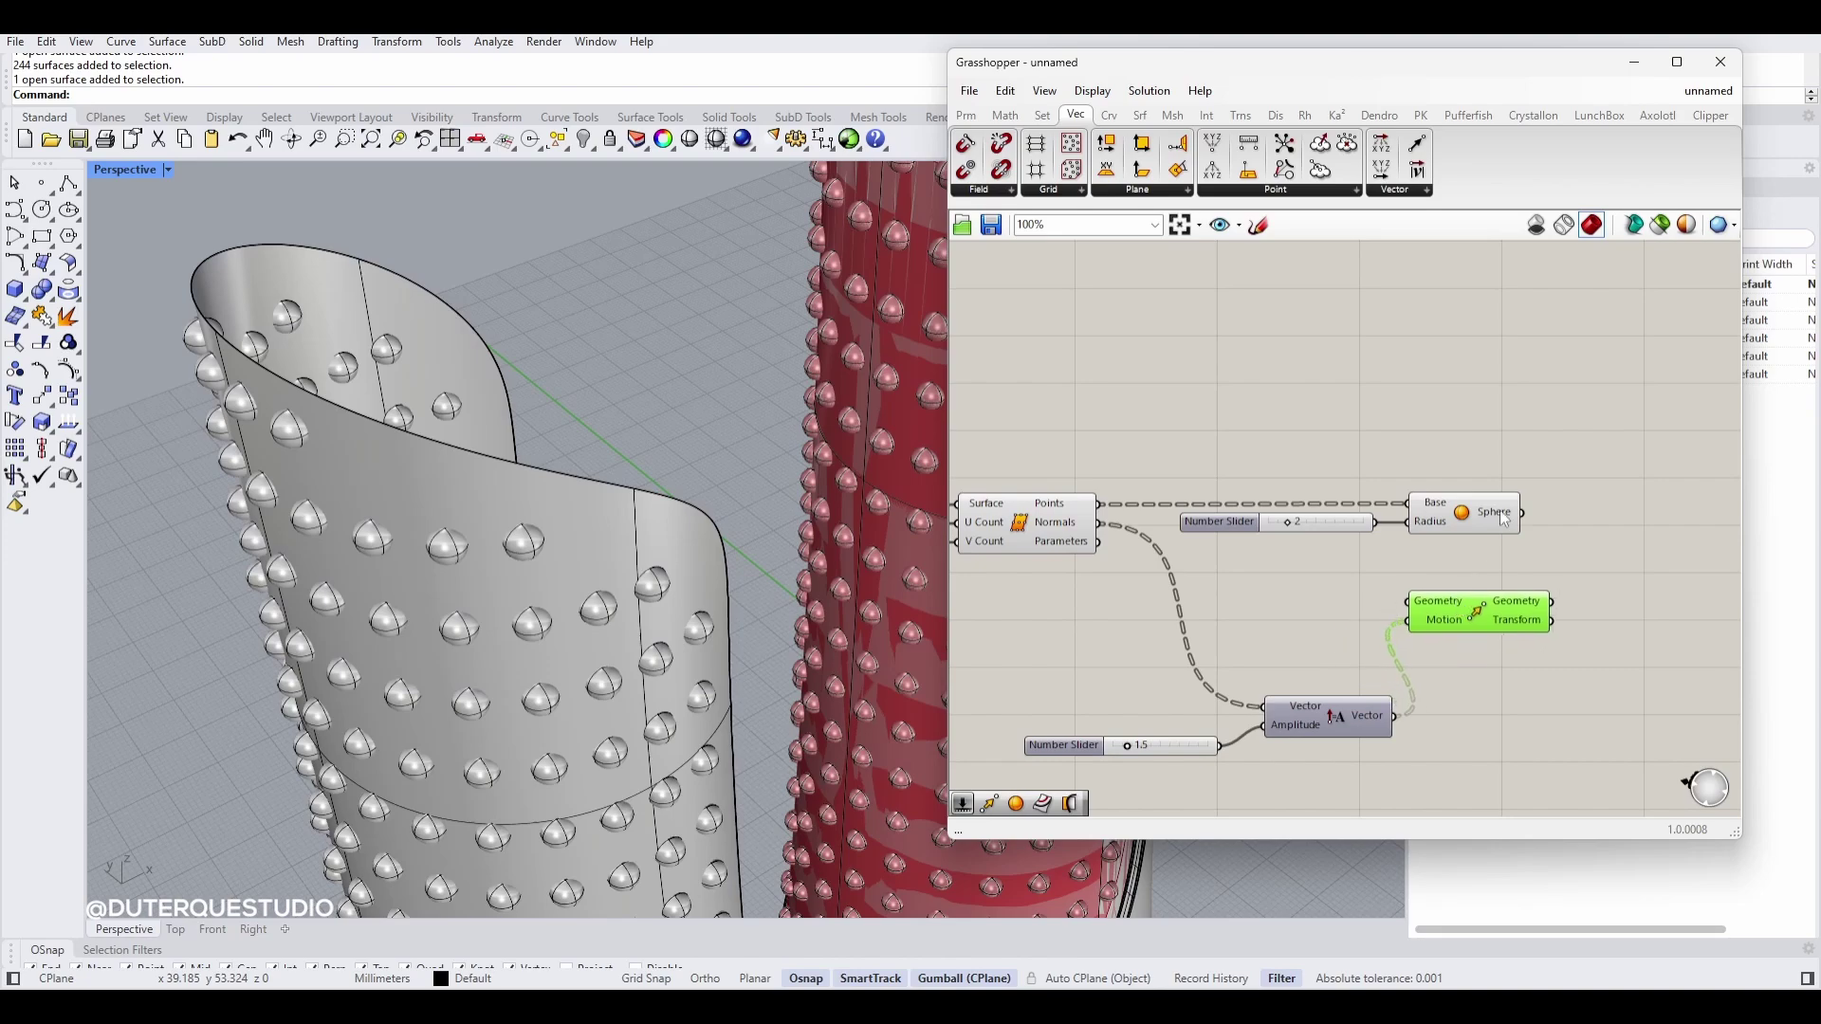
left_click(1477, 513)
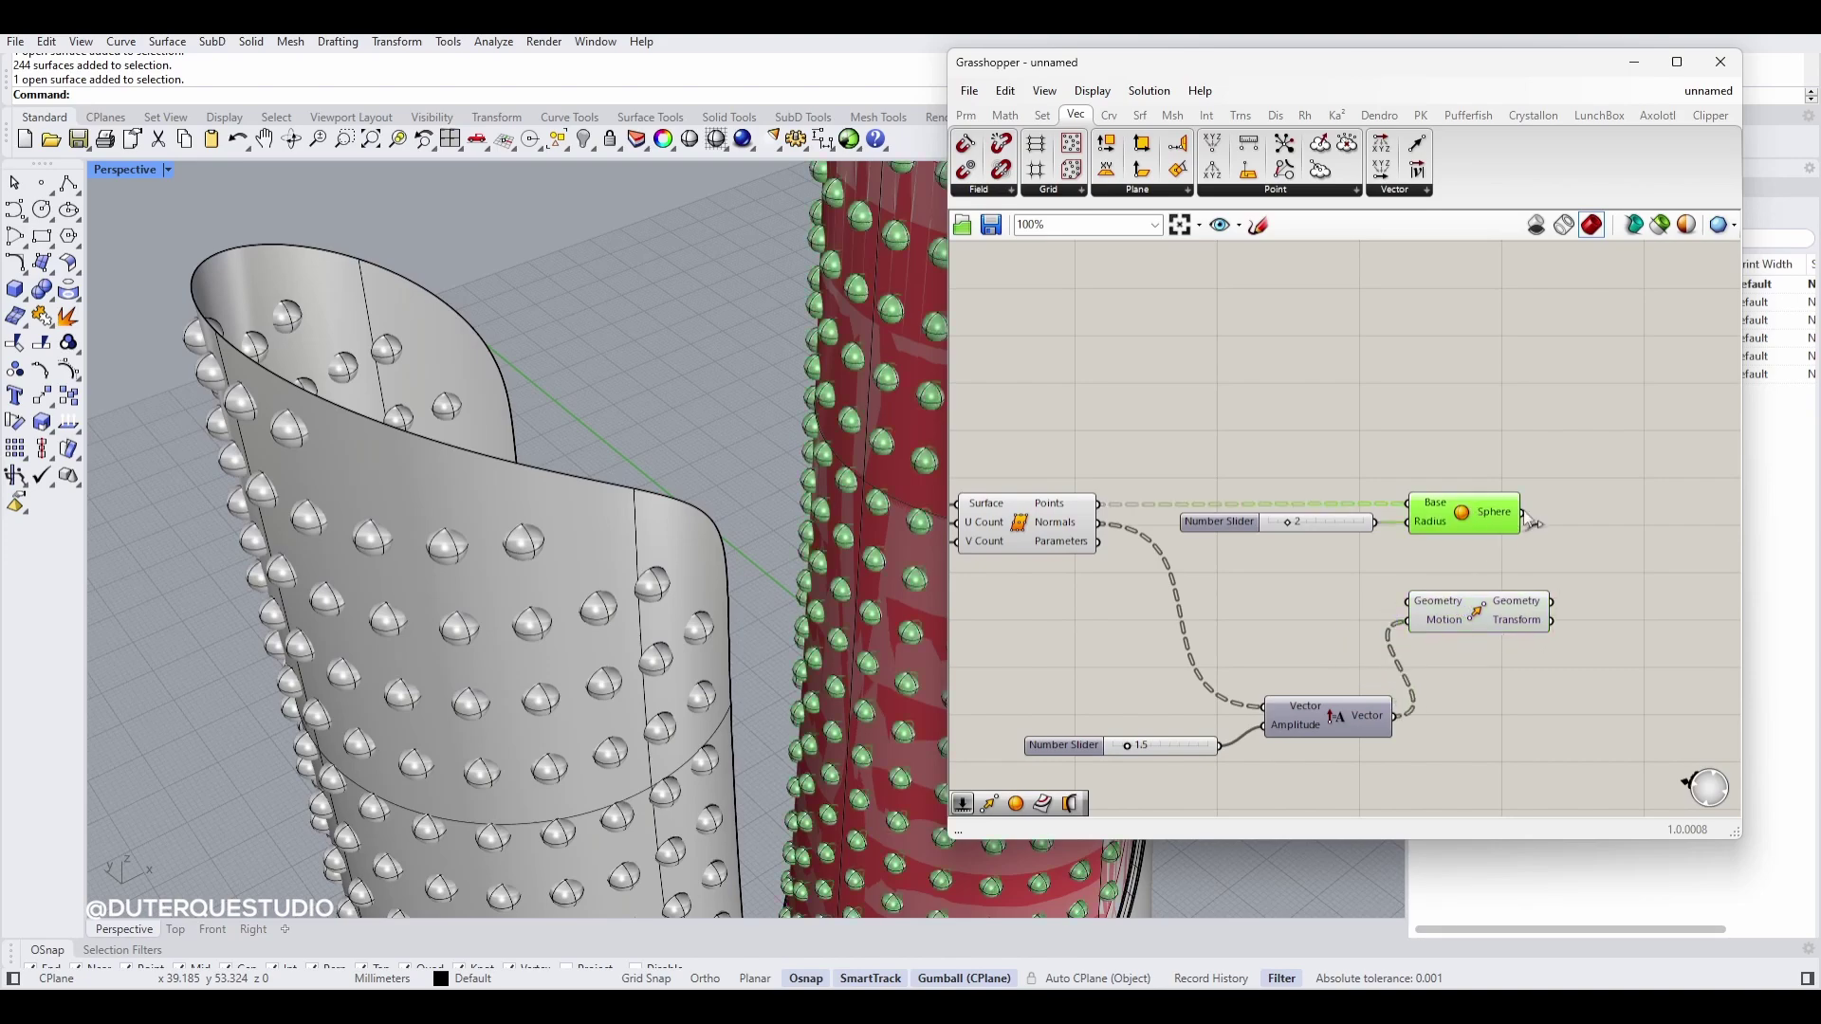
left_click_drag(1521, 512, 1408, 600)
scroll(862, 440, "up", 3)
scroll(869, 452, "down", 3)
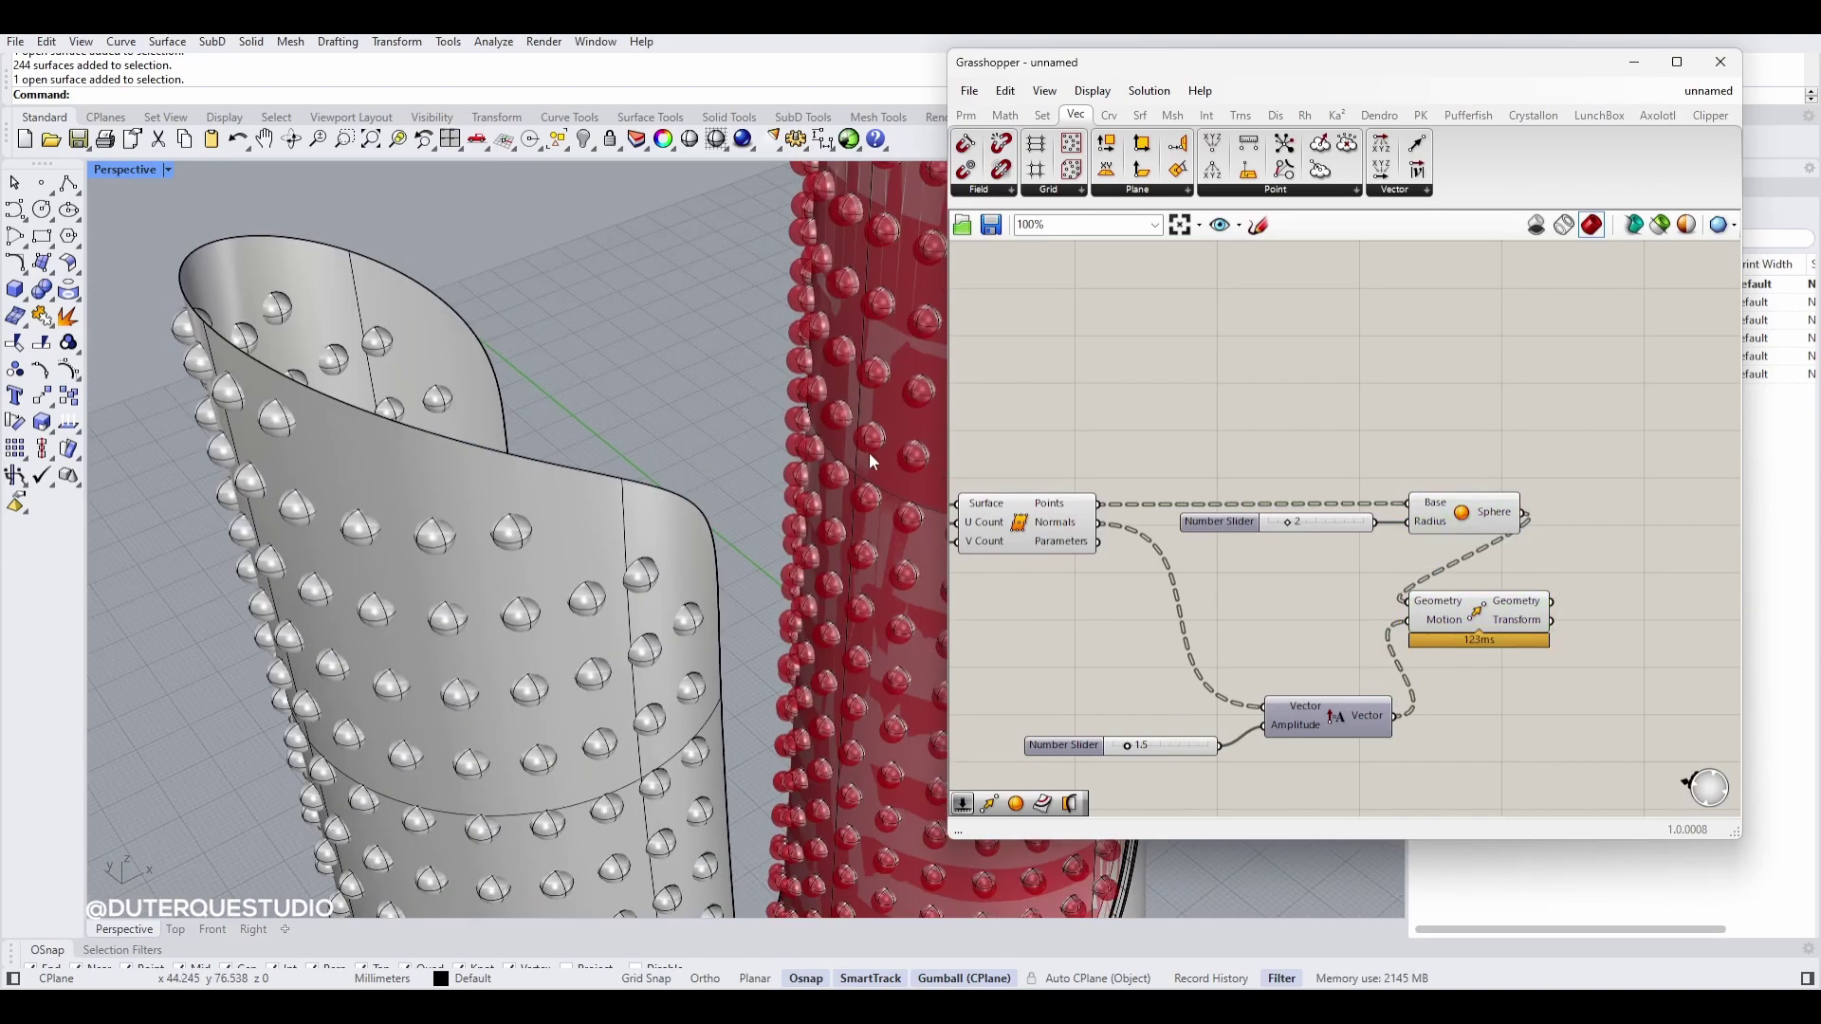
Step: Try a sphere offset of 6.8 with the amplitude slider, then reduce it to about 2.3
scroll(869, 452, "up", 2)
right_click_drag(868, 452, 736, 569, "shift")
left_click_drag(1126, 746, 1178, 746)
scroll(804, 550, "down", 3)
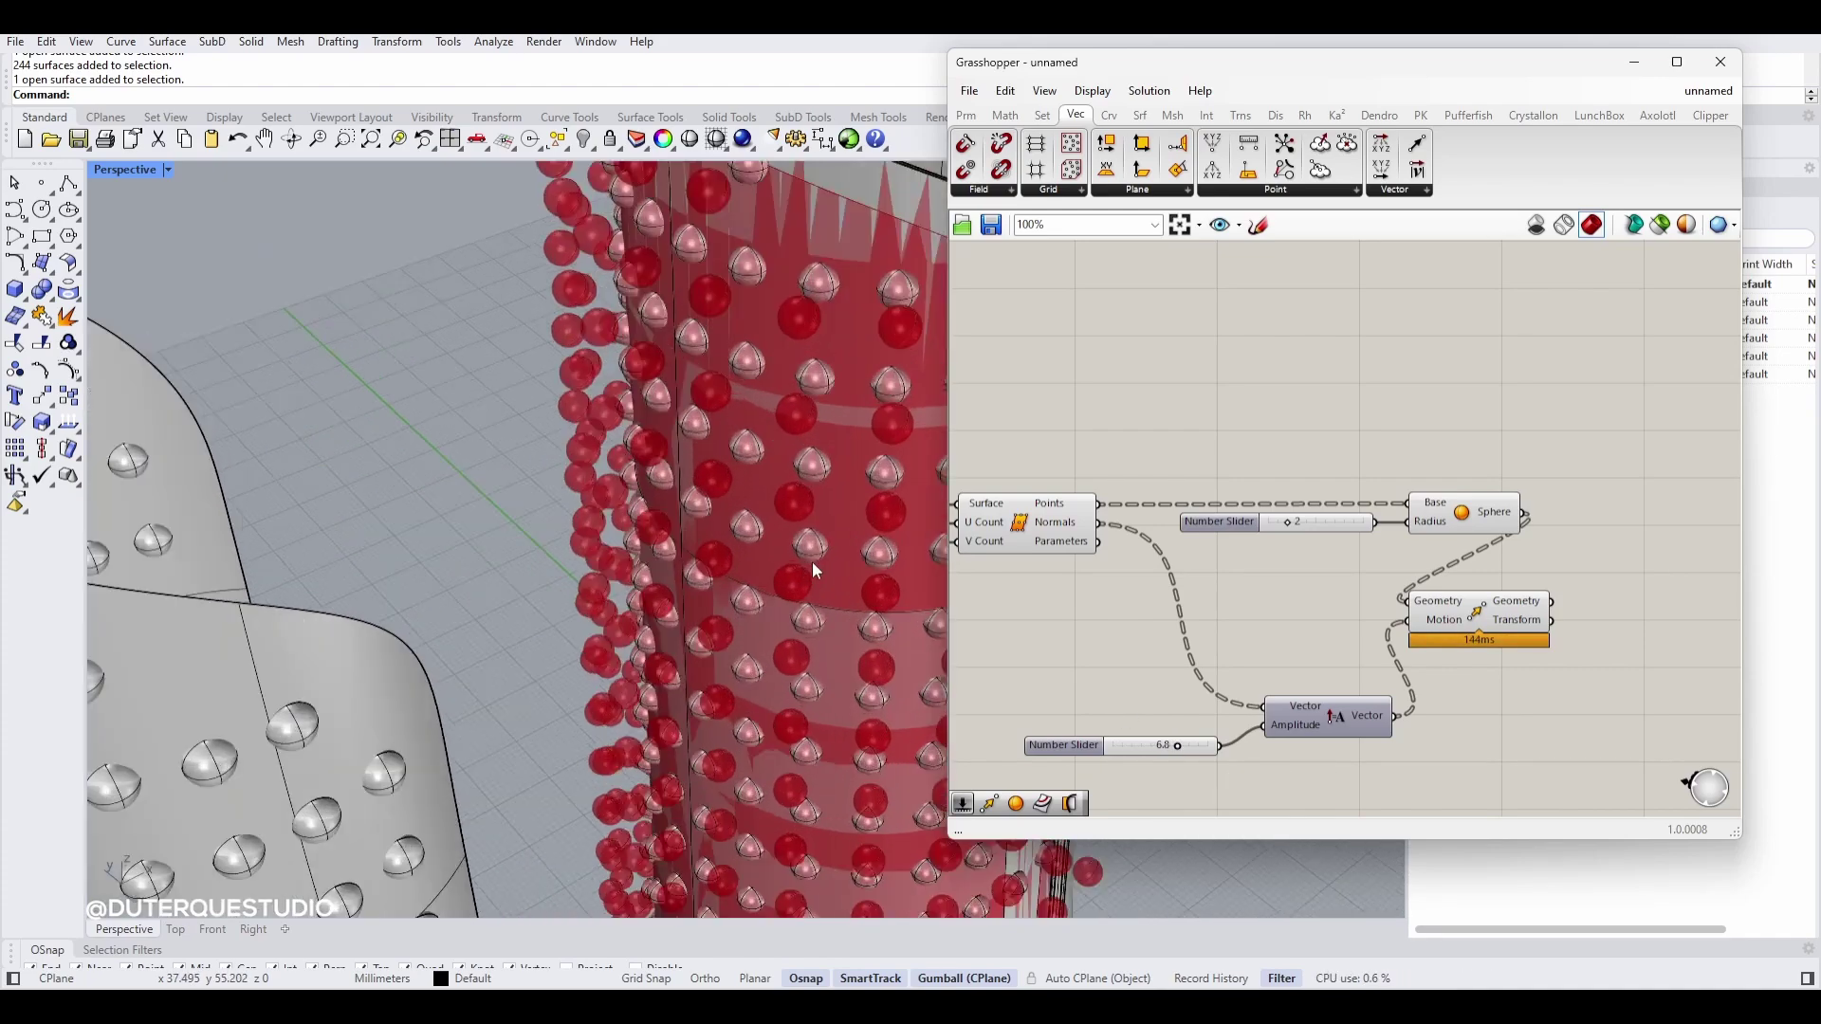
left_click_drag(1176, 749, 1141, 746)
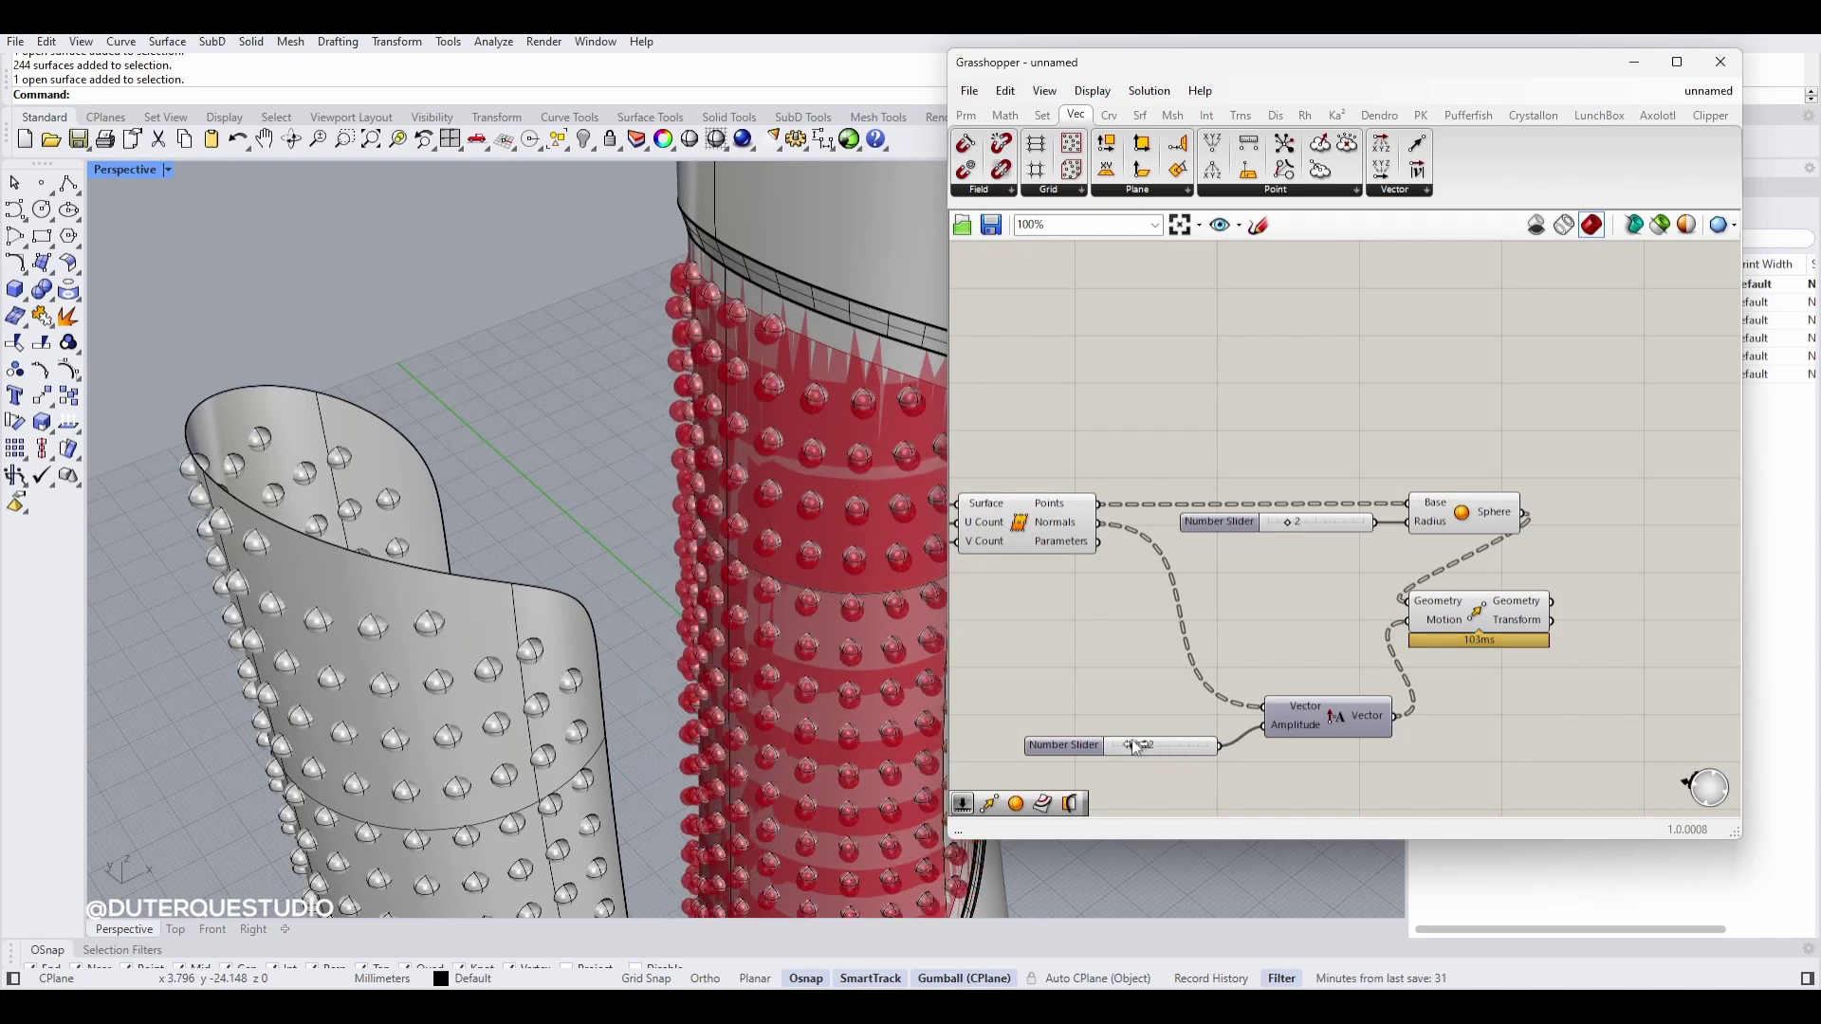
Step: Set the amplitude slider's numeric domain to a minimum of -2 and a maximum of 2
double_click(1064, 745)
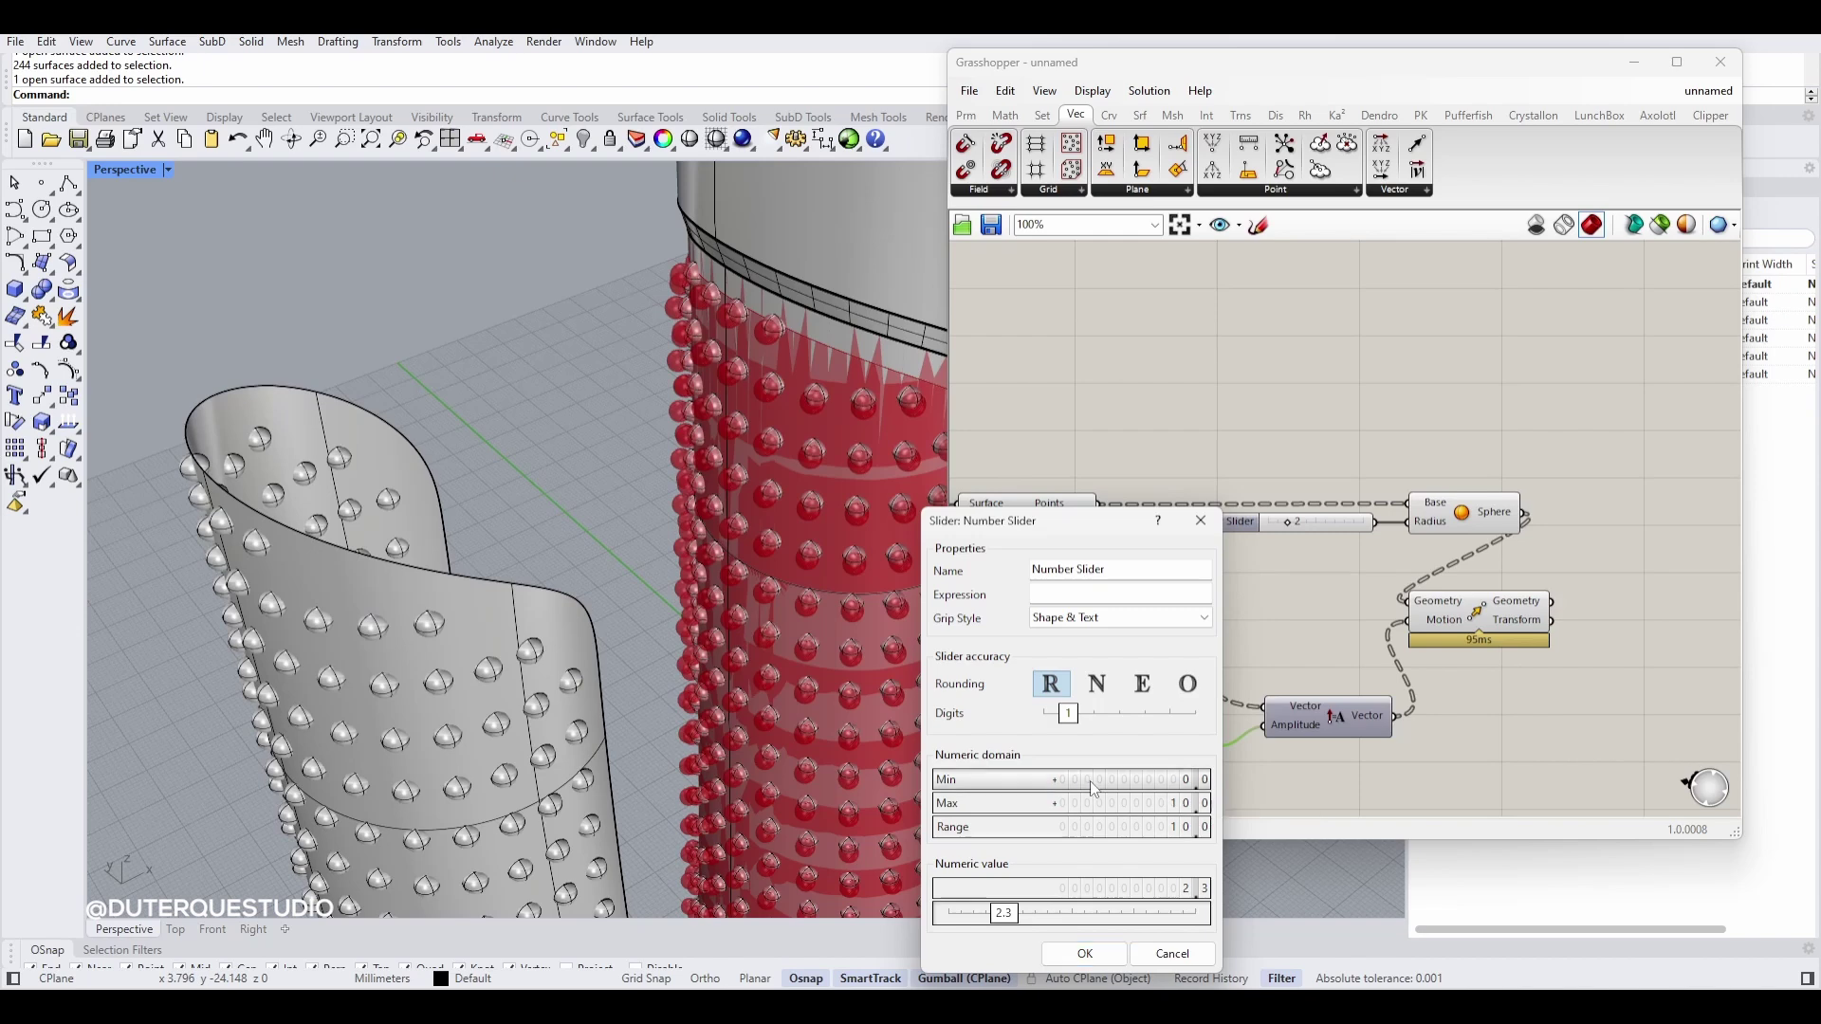
double_click(1174, 780)
type("-")
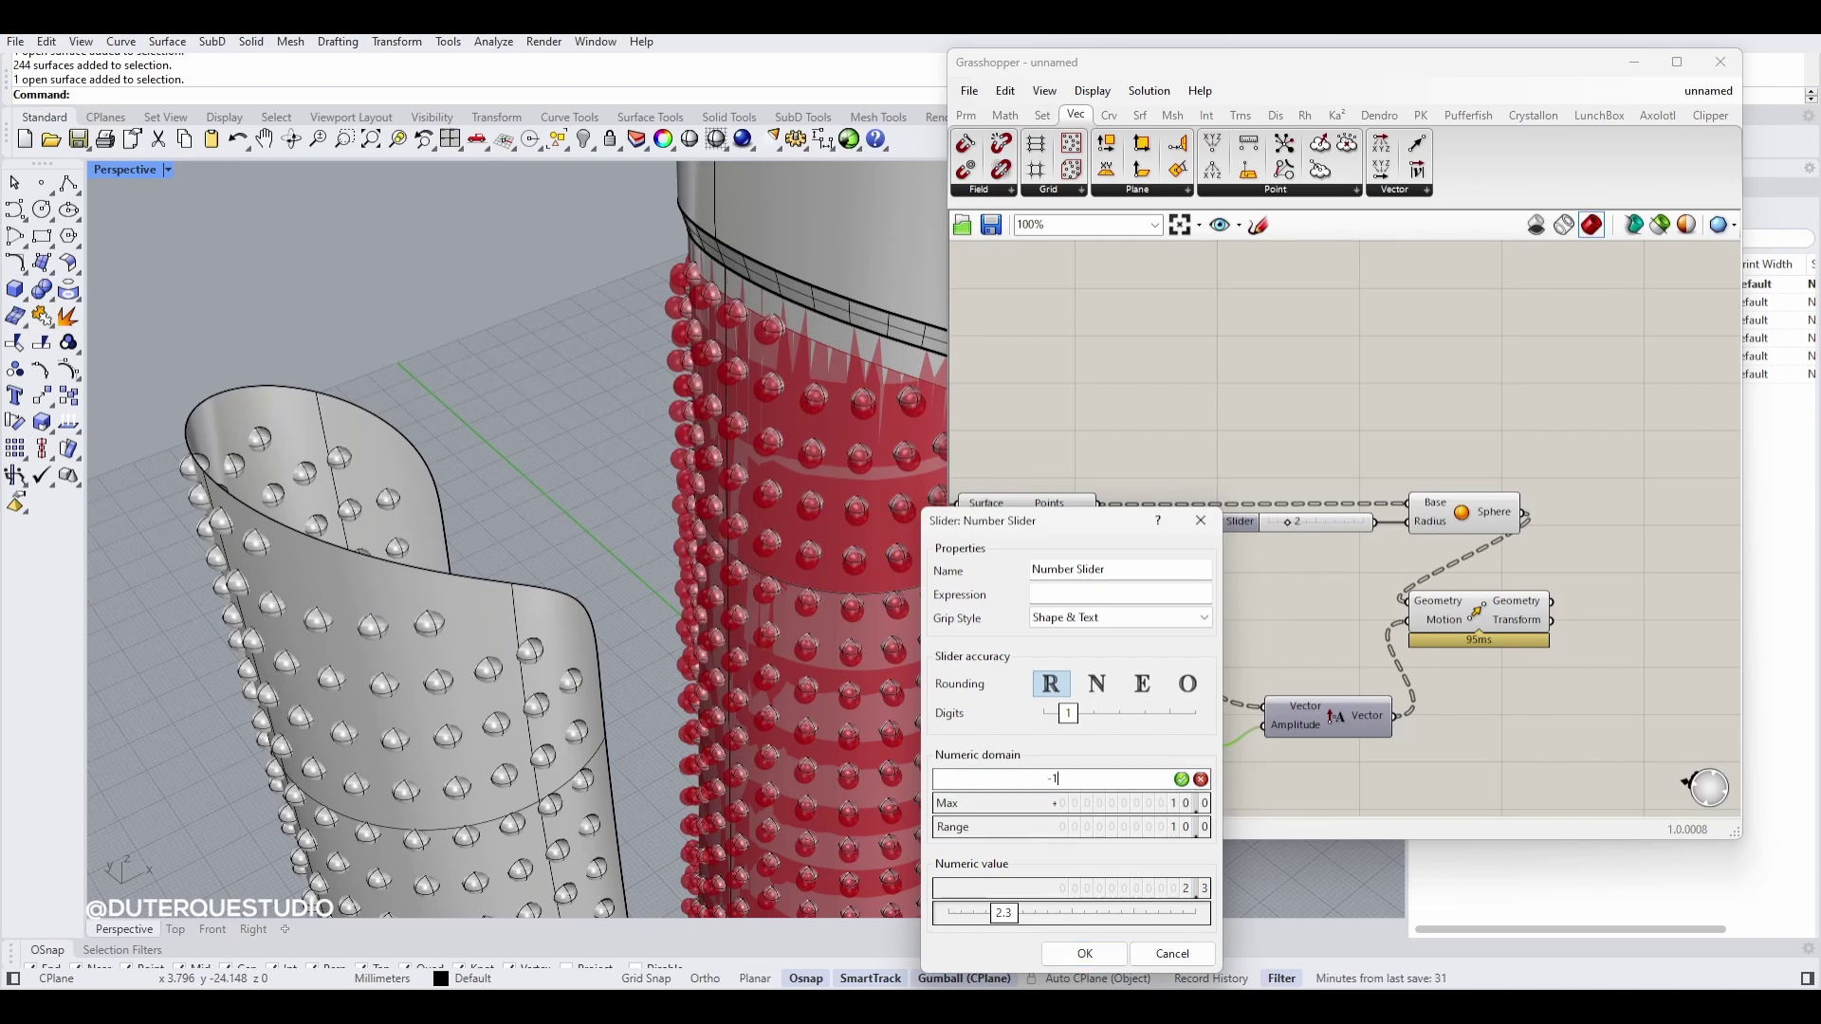
type("1")
key("Return")
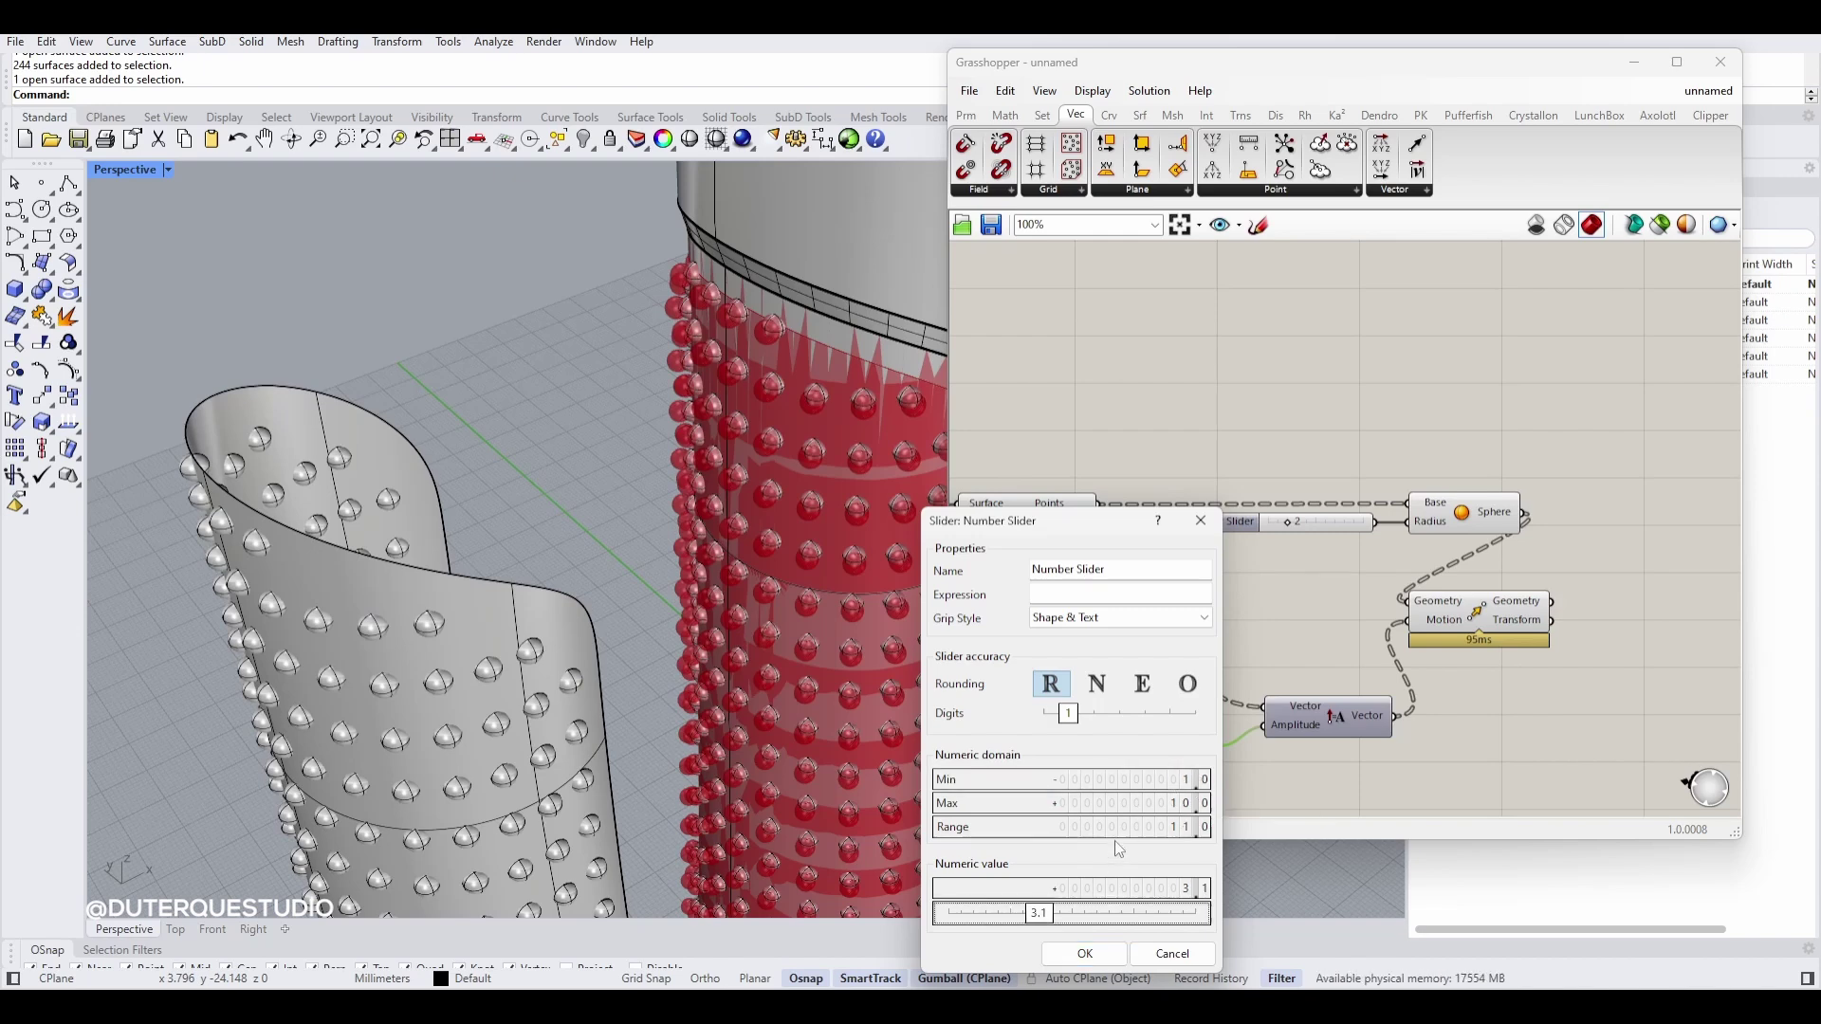
double_click(1070, 777)
left_click_drag(1053, 778, 1048, 778)
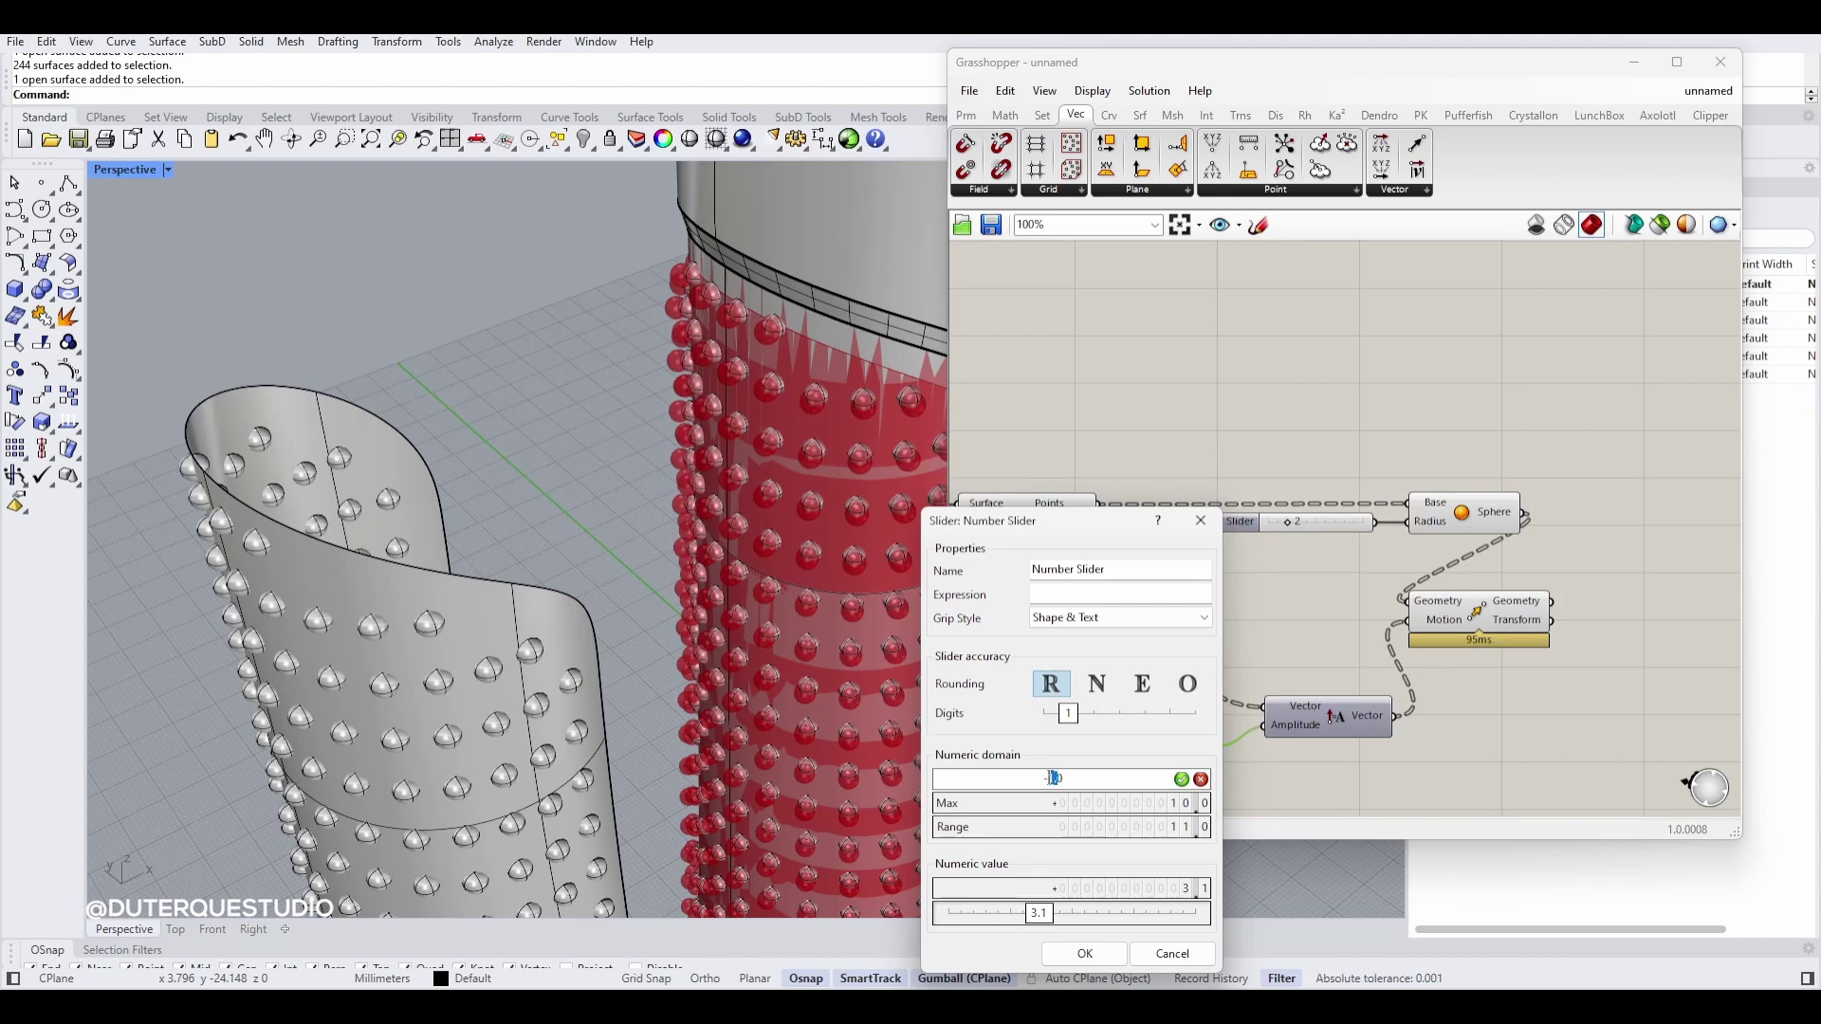
type("2")
double_click(1111, 802)
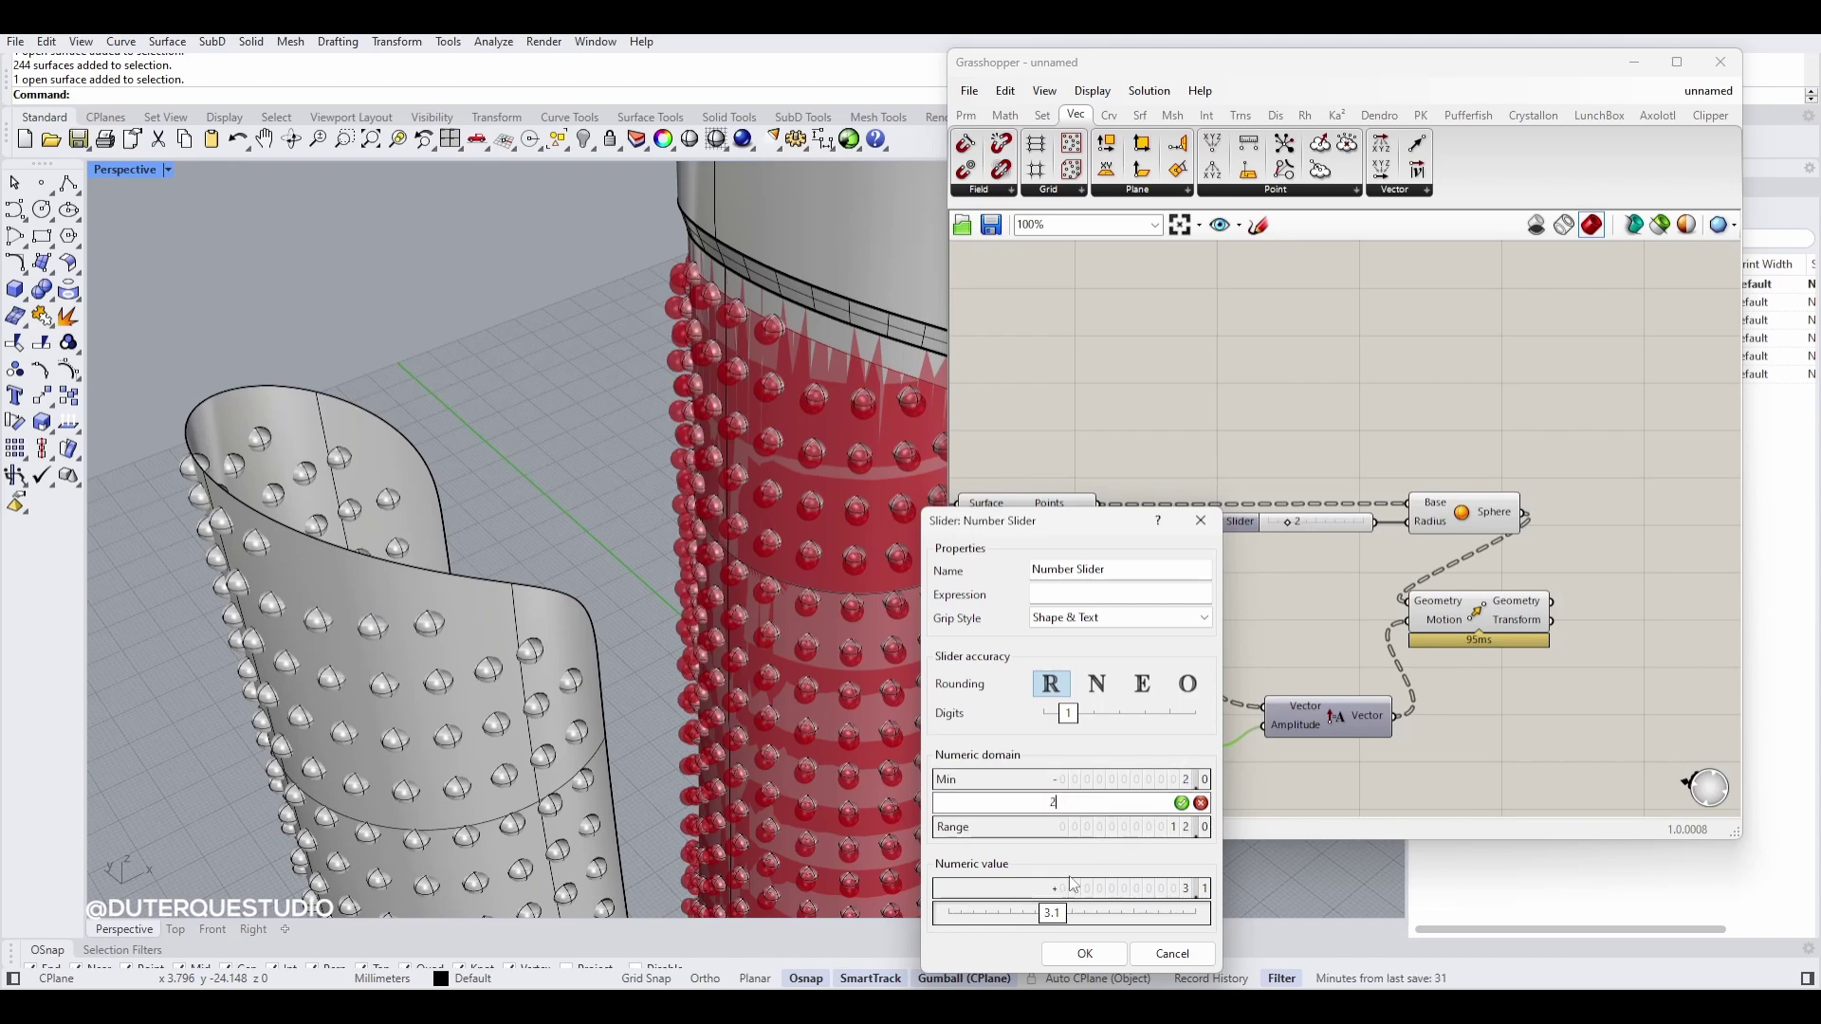
key("Return")
key("Return")
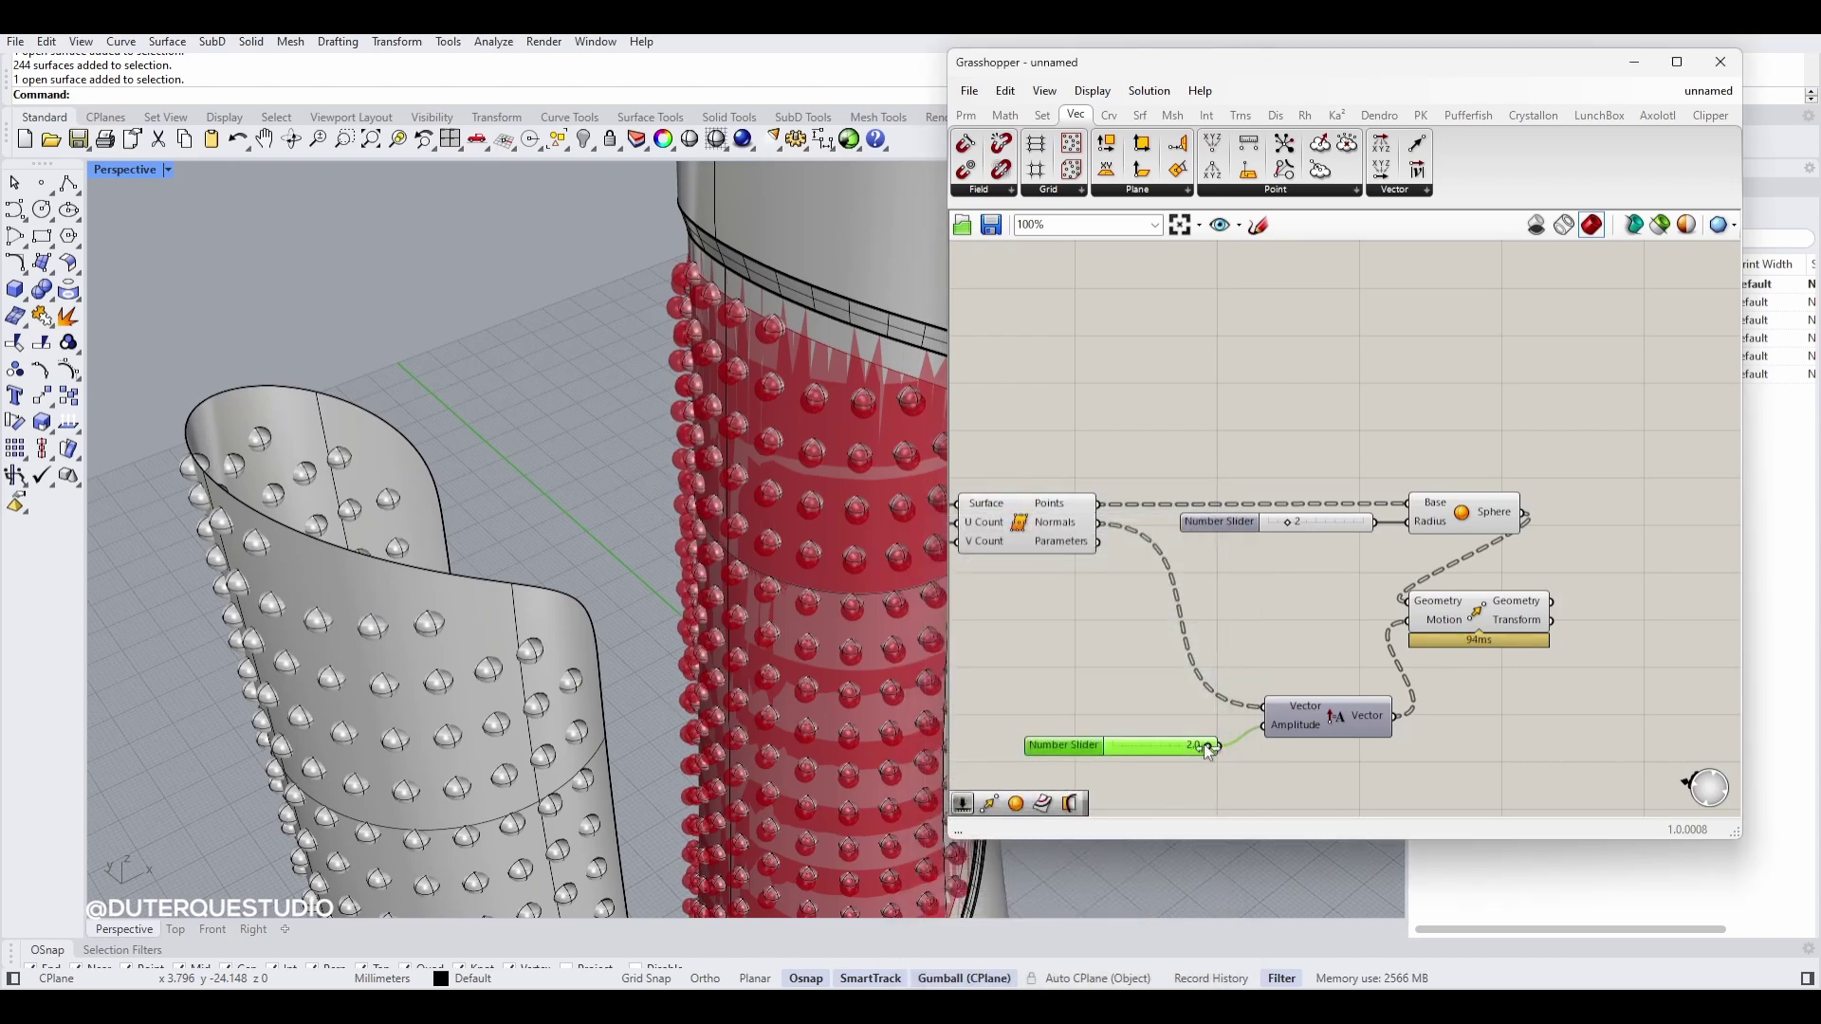
Step: Set the amplitude slider to 1.6 and turn off the Sphere component's preview to check the moved spheres
left_click_drag(1154, 744, 1208, 746)
right_click(1466, 510)
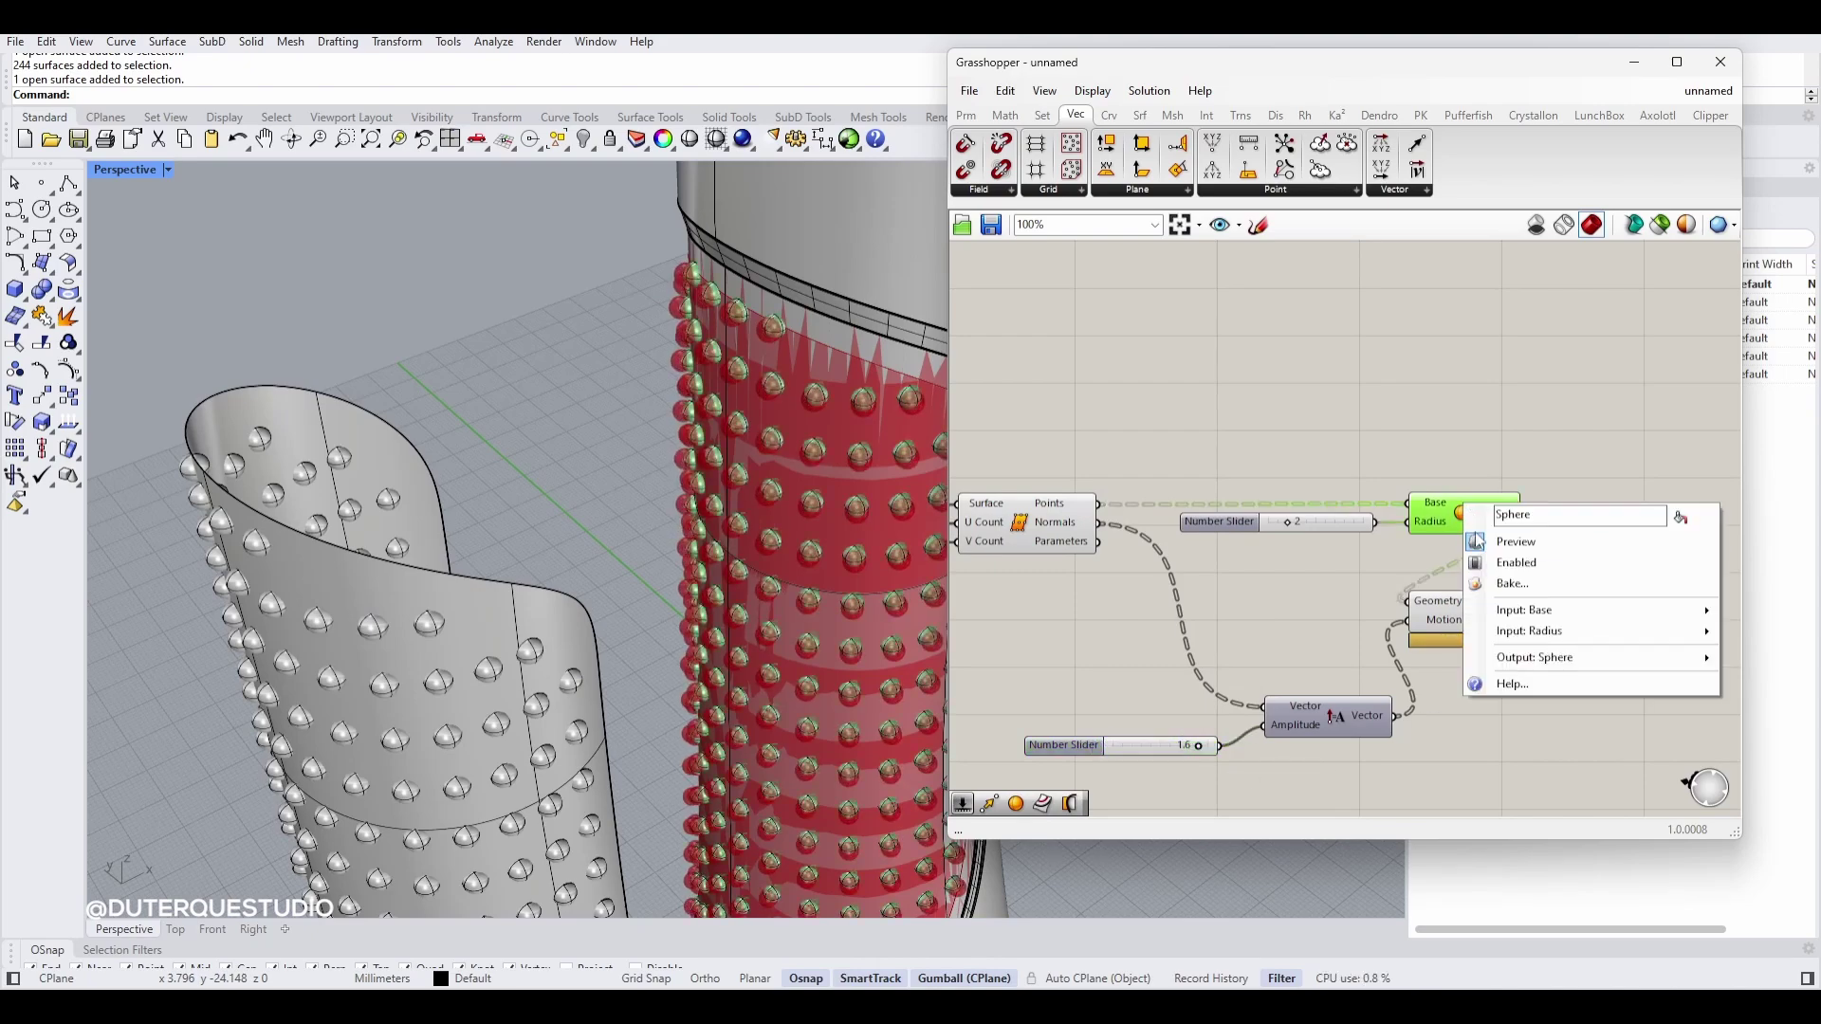
left_click(1491, 541)
left_click(859, 412)
left_click(843, 412)
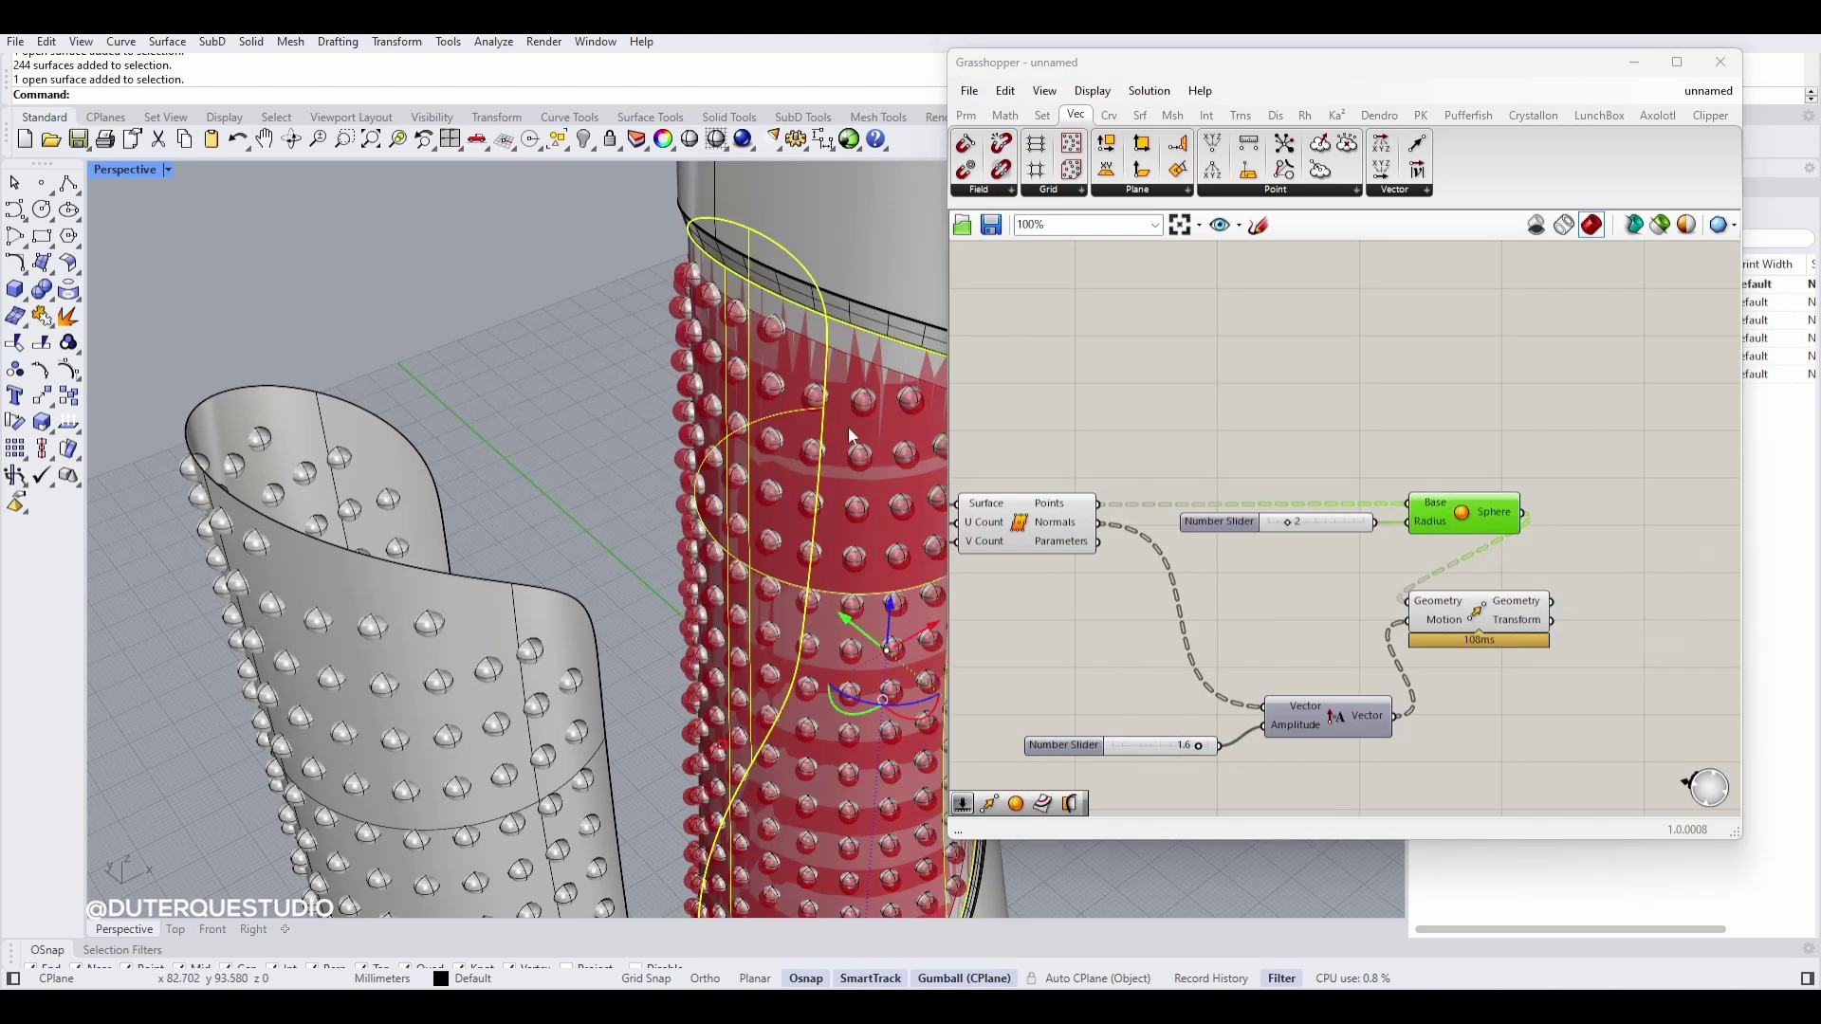
scroll(848, 427, "up", 4)
scroll(713, 497, "up", 10)
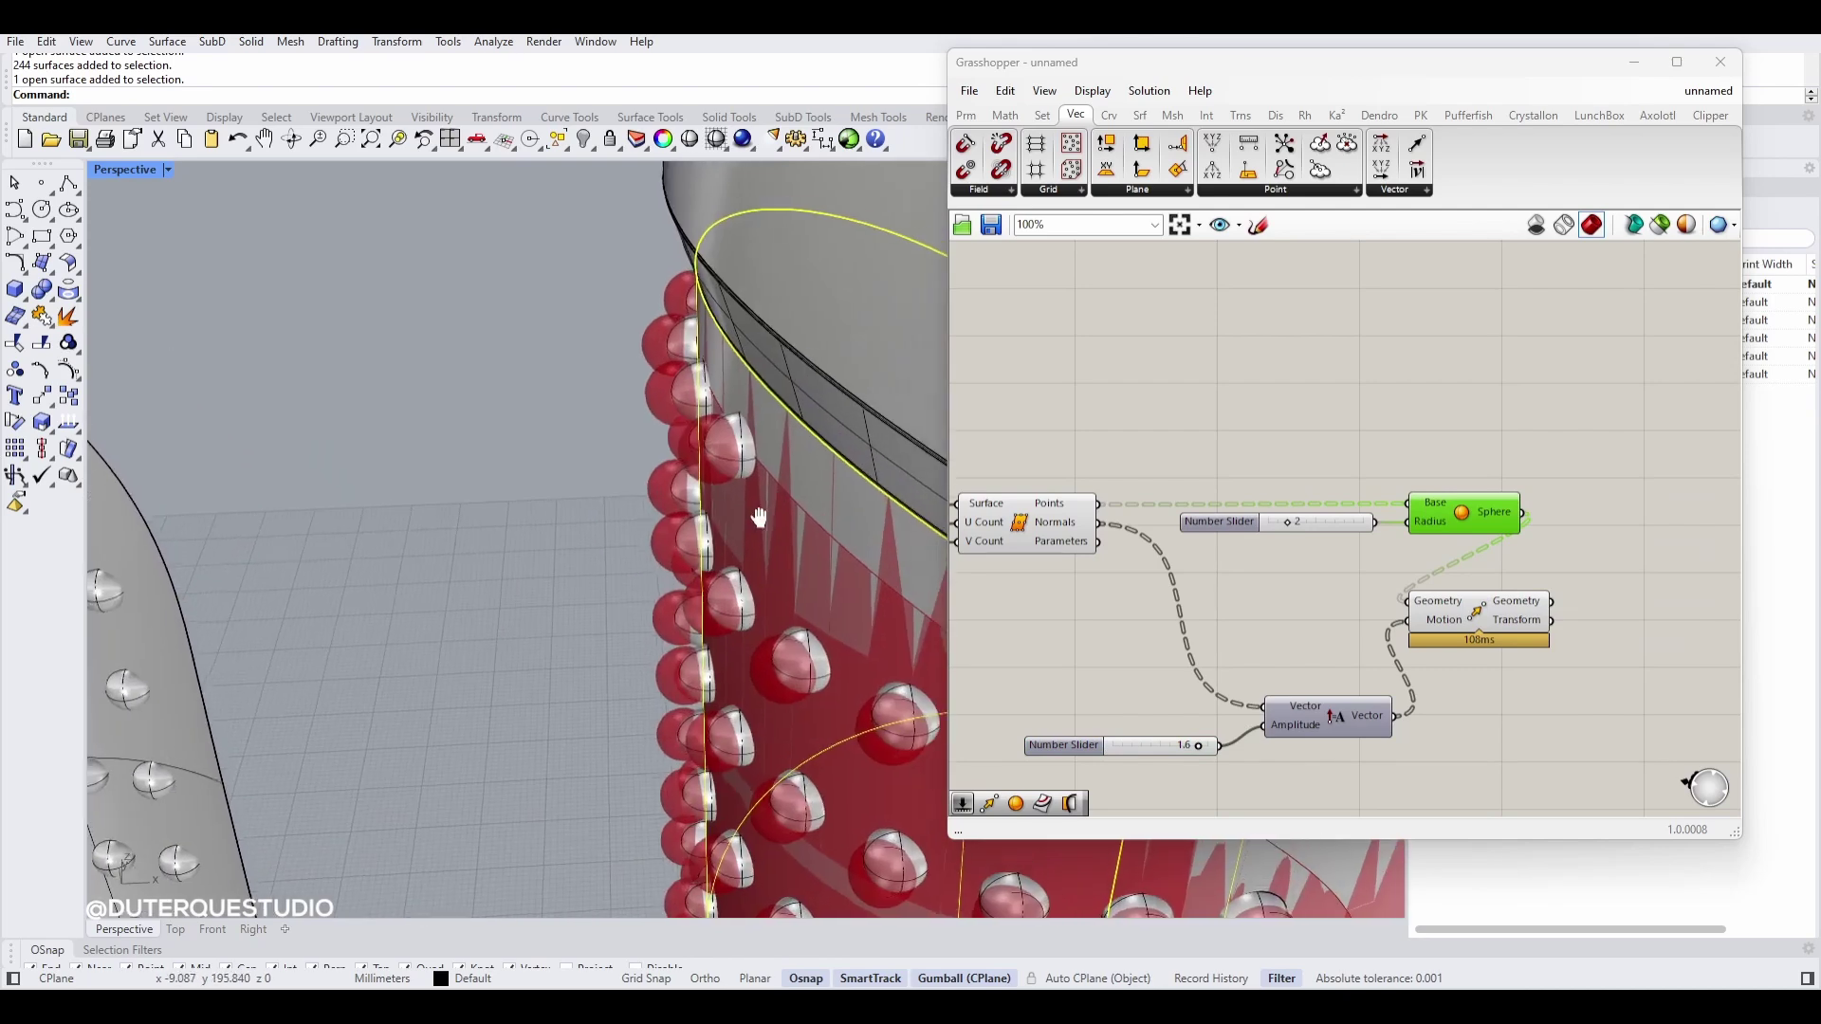
scroll(713, 497, "down", 10)
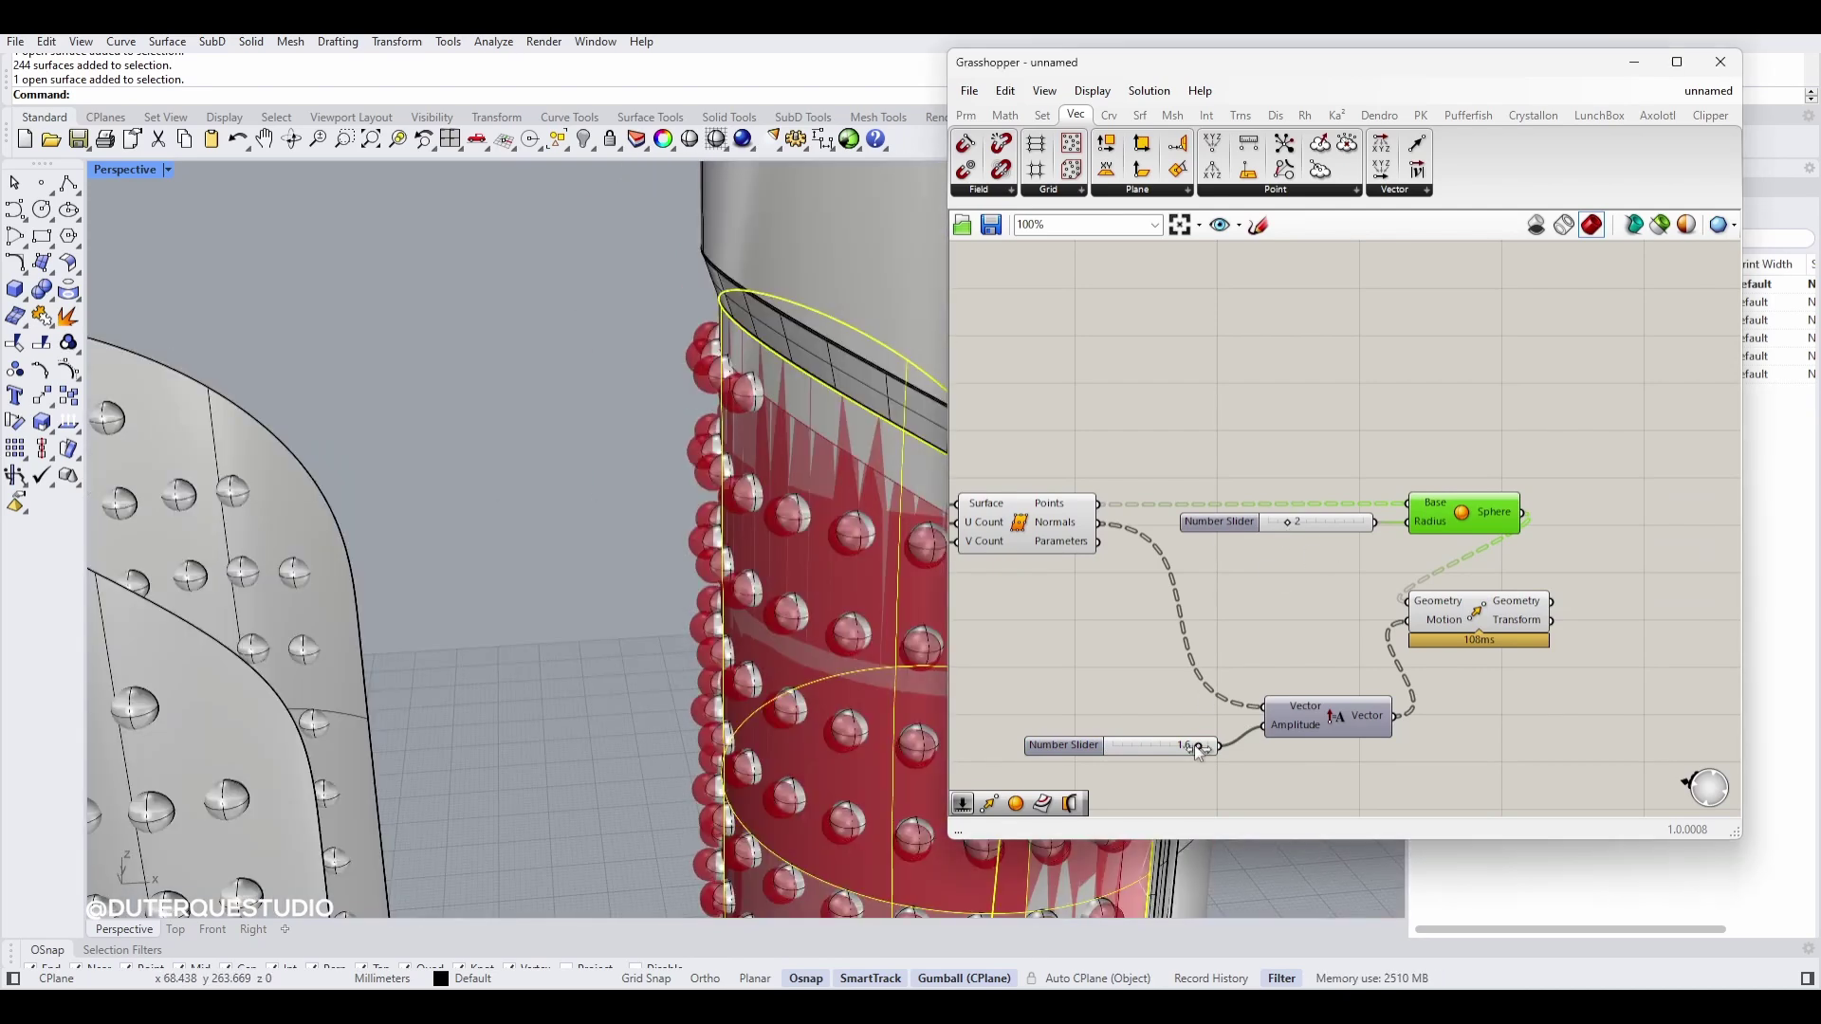
Step: Delete the old baked spheres from the model's recessed surface and set the amplitude slider to -0.5
left_click_drag(1195, 745, 1147, 743)
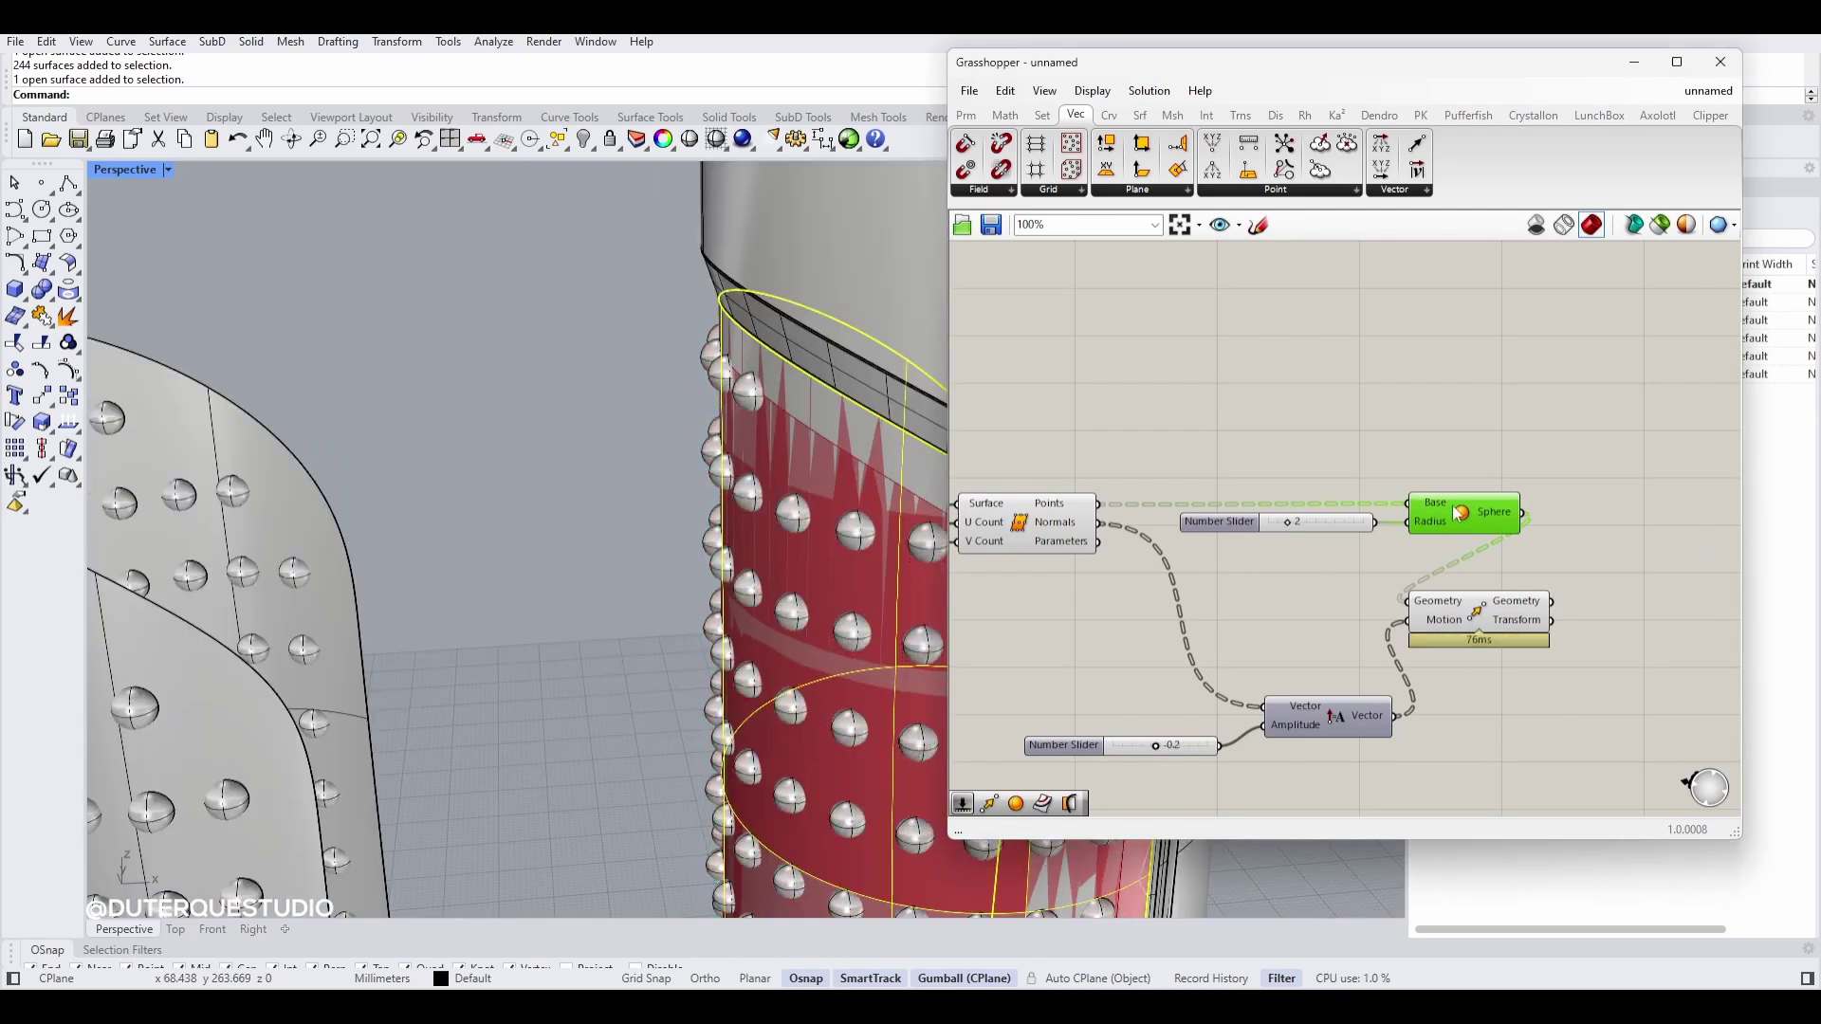
left_click_drag(1461, 618, 1506, 610)
left_click_drag(1506, 611, 1576, 603)
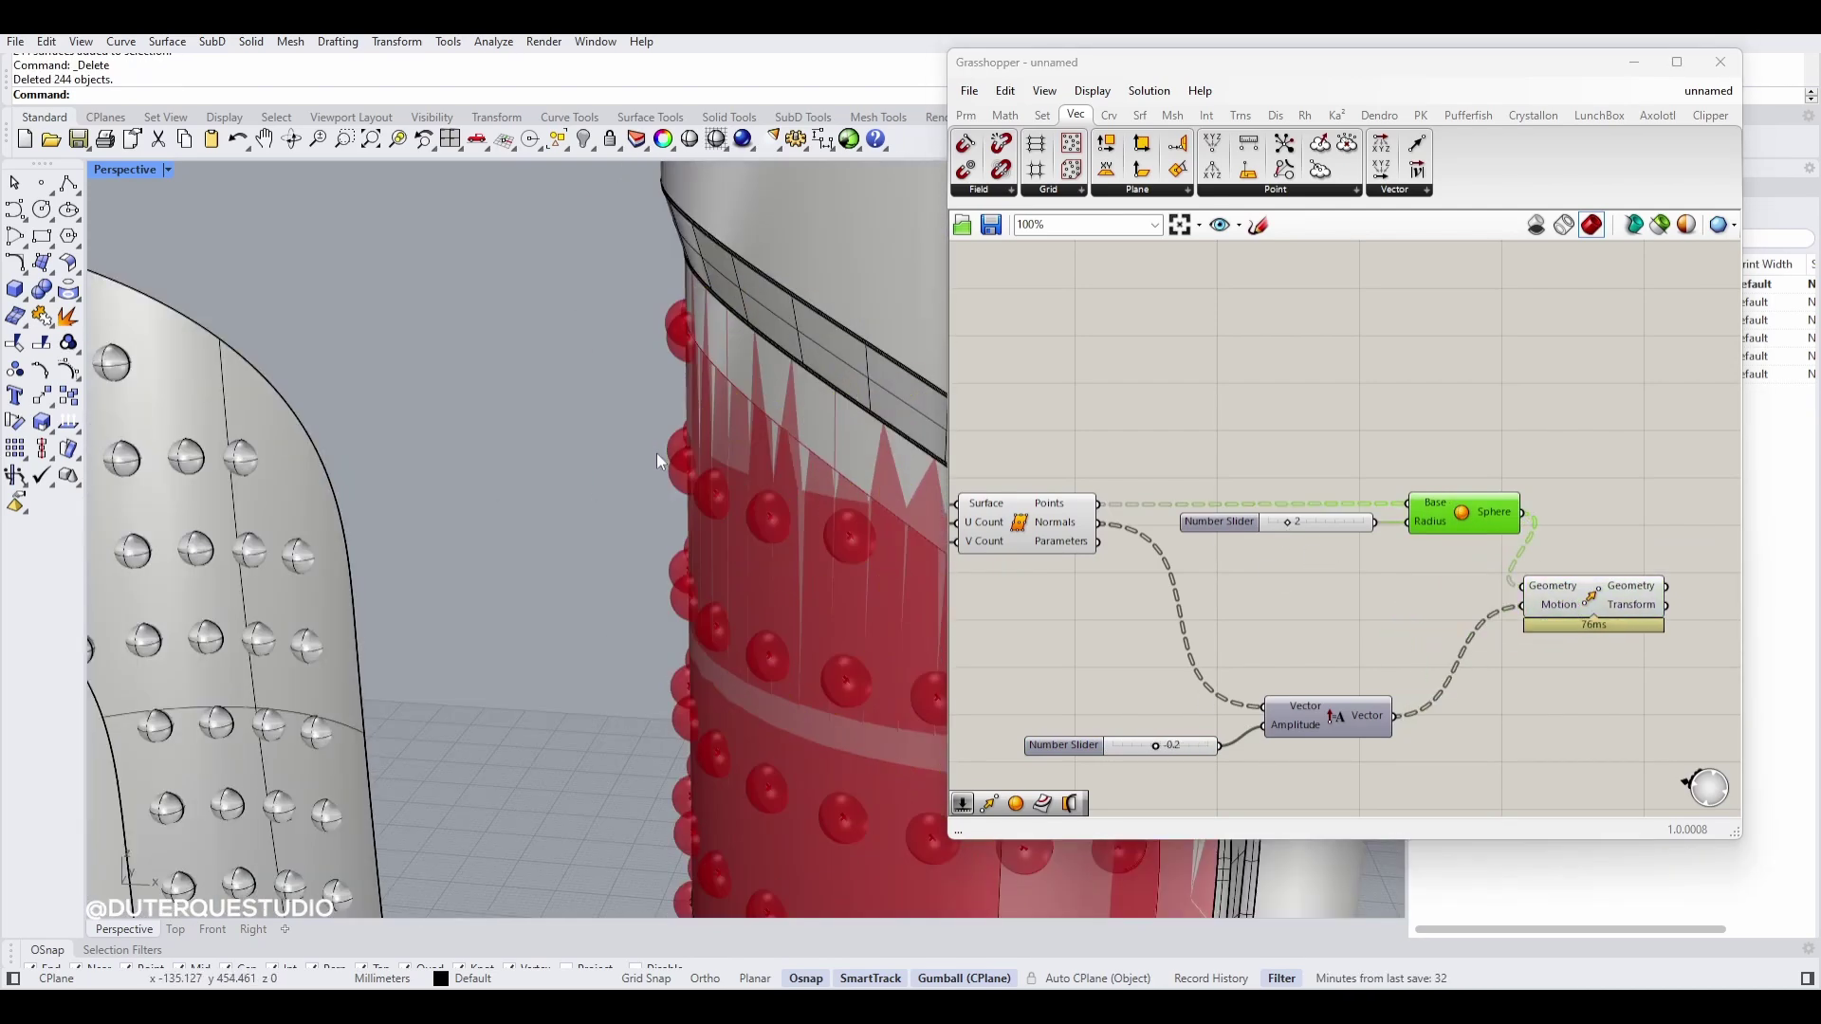
mouse_move(1143, 745)
left_mouse_down()
mouse_move(1125, 747)
mouse_move(1148, 745)
left_mouse_up()
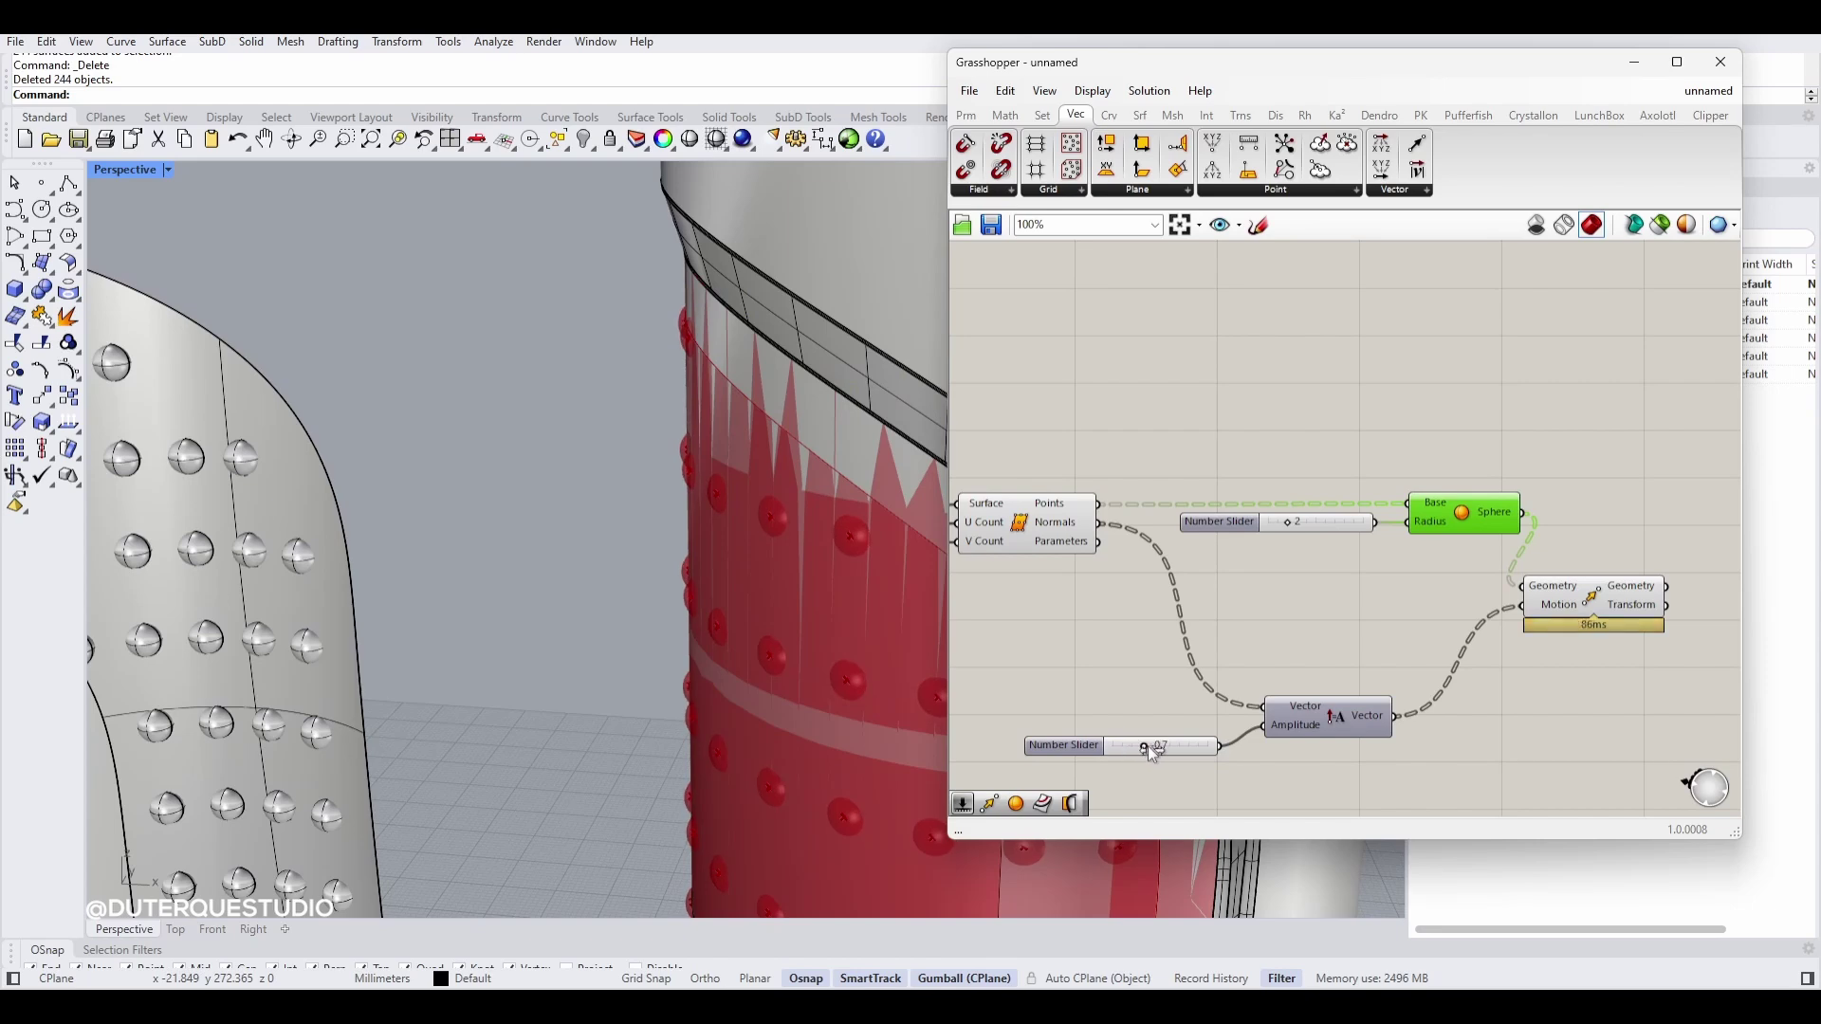
scroll(666, 560, "up", 5)
Step: Bake the Move component's shifted spheres into the Rhino model
right_click(1596, 608)
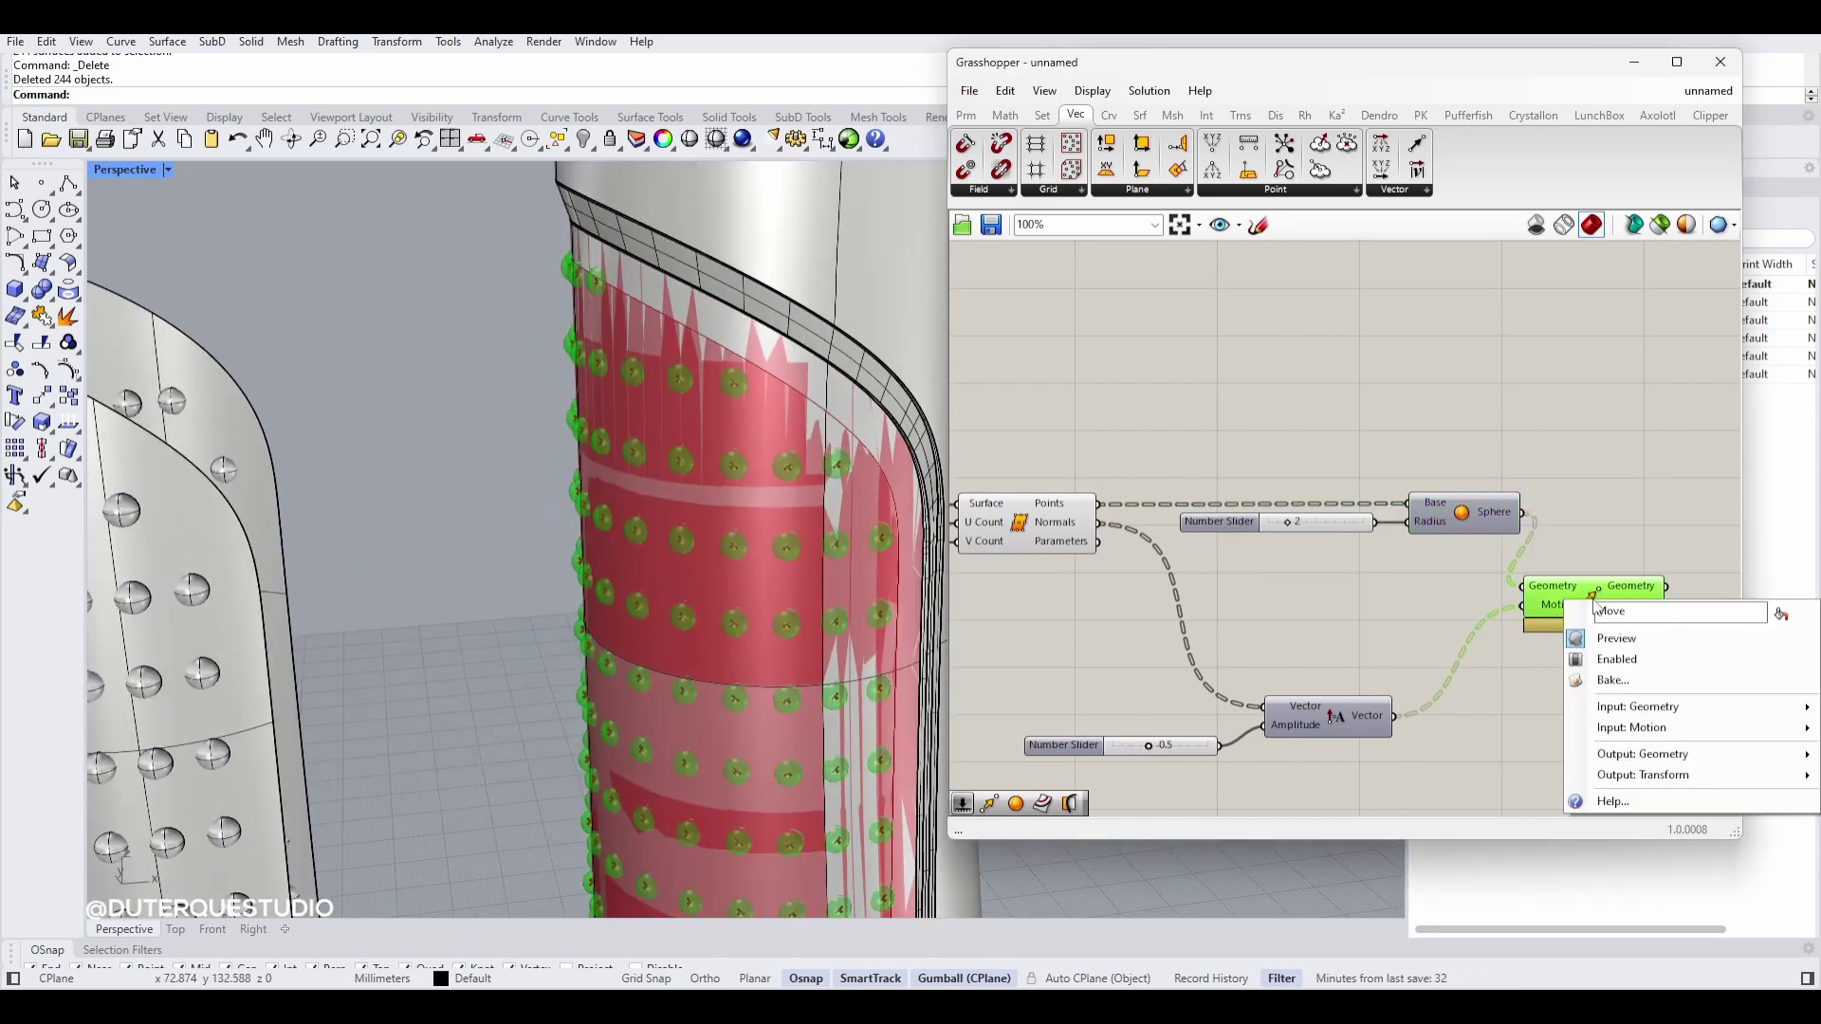
left_click(1623, 680)
left_click(1636, 881)
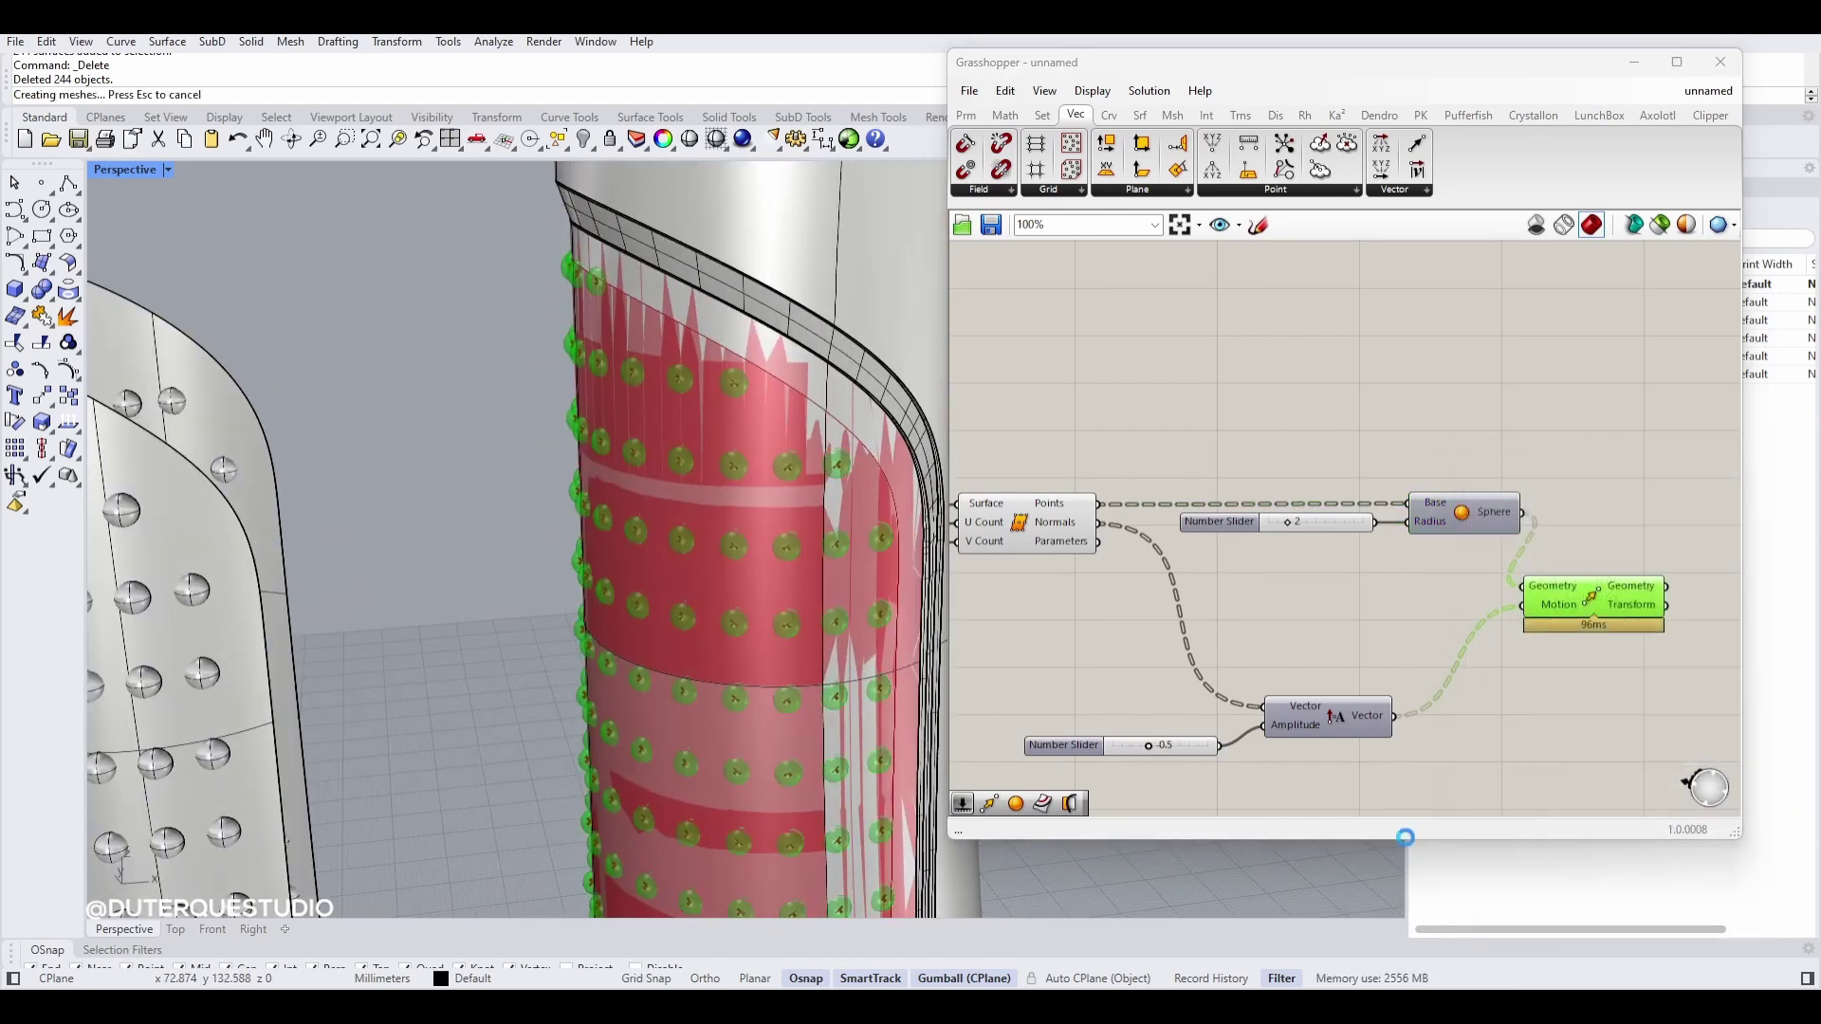
Step: Select the separated surface with all its spheres and combine them with a Boolean Union
scroll(379, 493, "down", 5)
left_click(277, 480)
key("Delete")
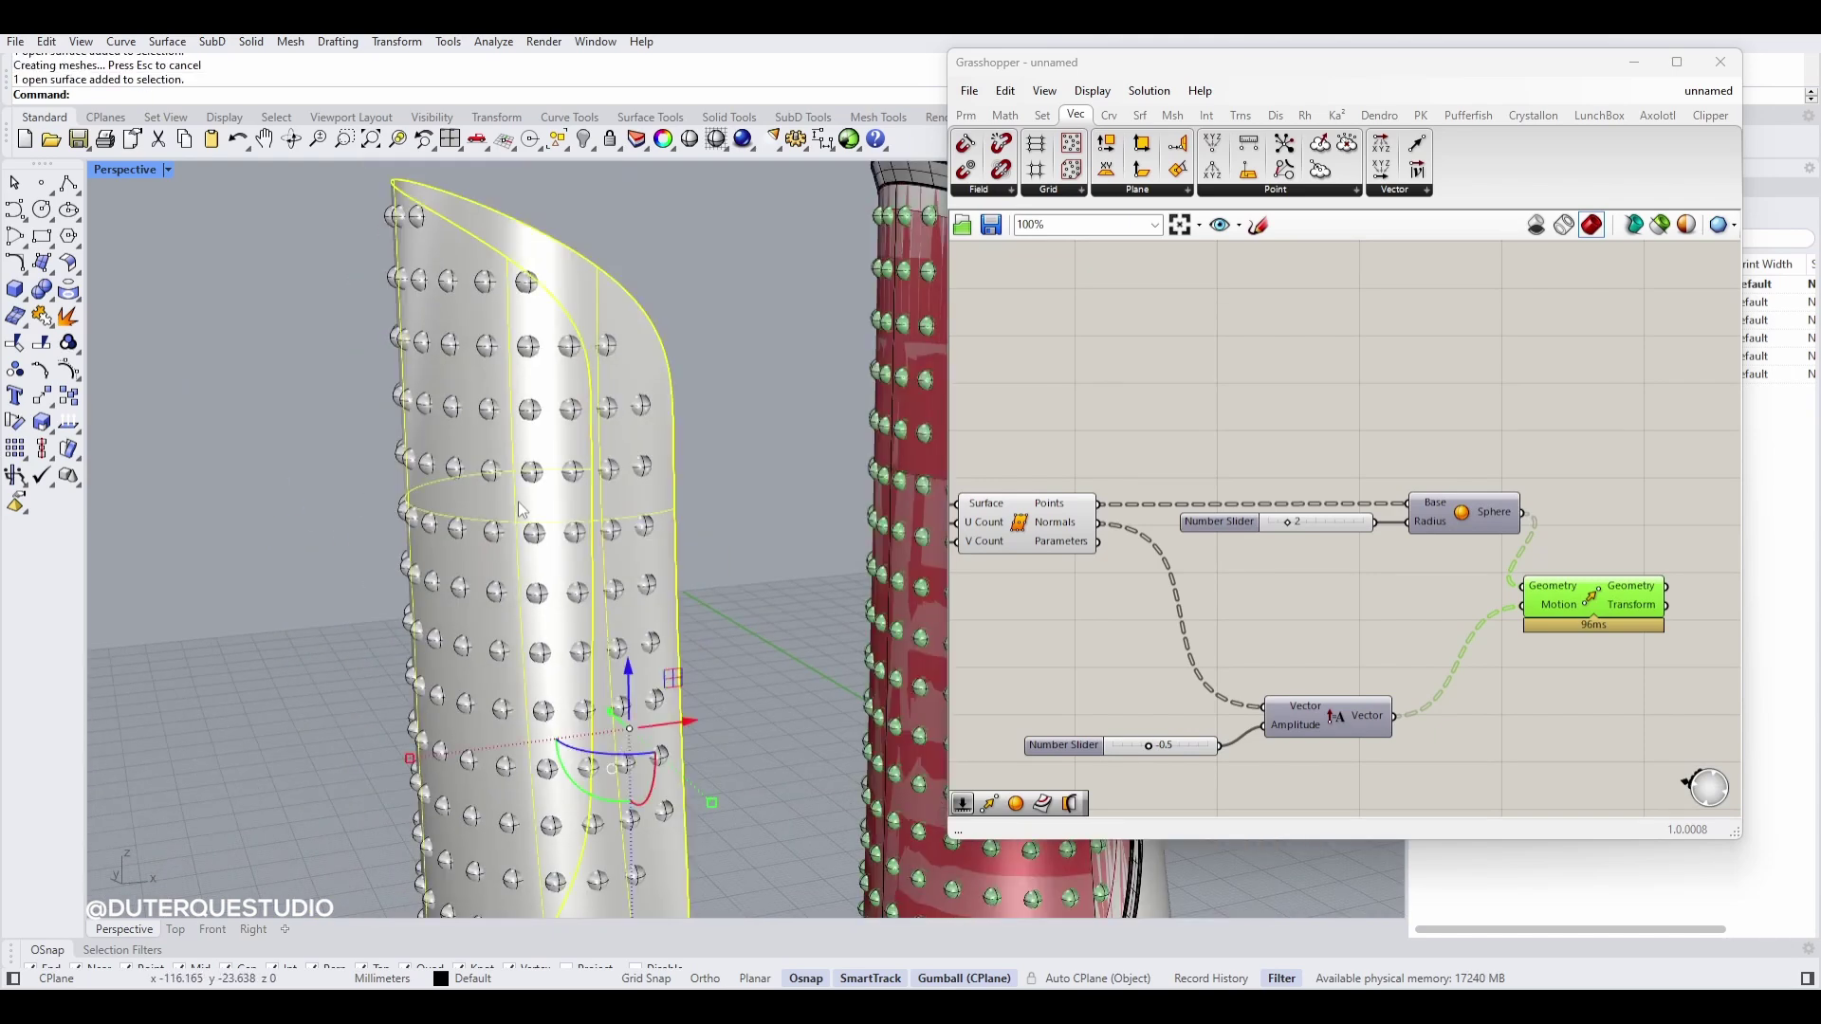
left_click_drag(722, 596, 343, 332)
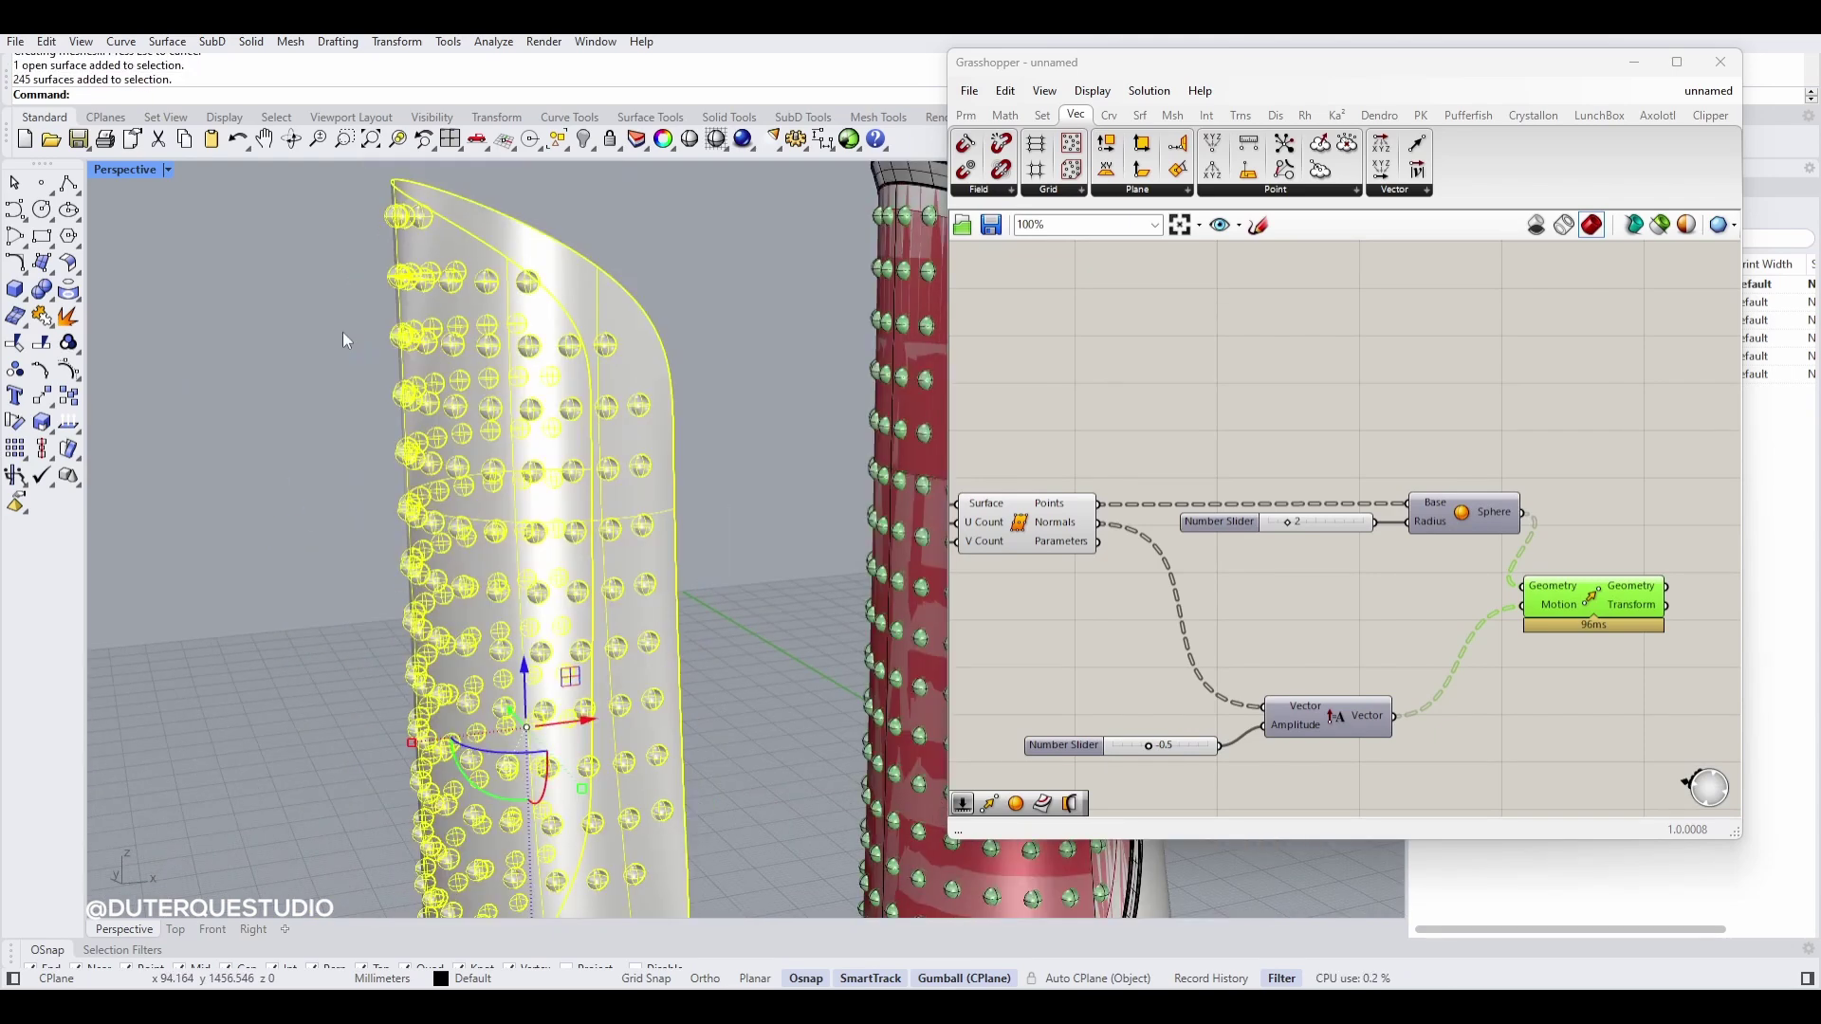
scroll(344, 331, "down", 5)
left_click(41, 289)
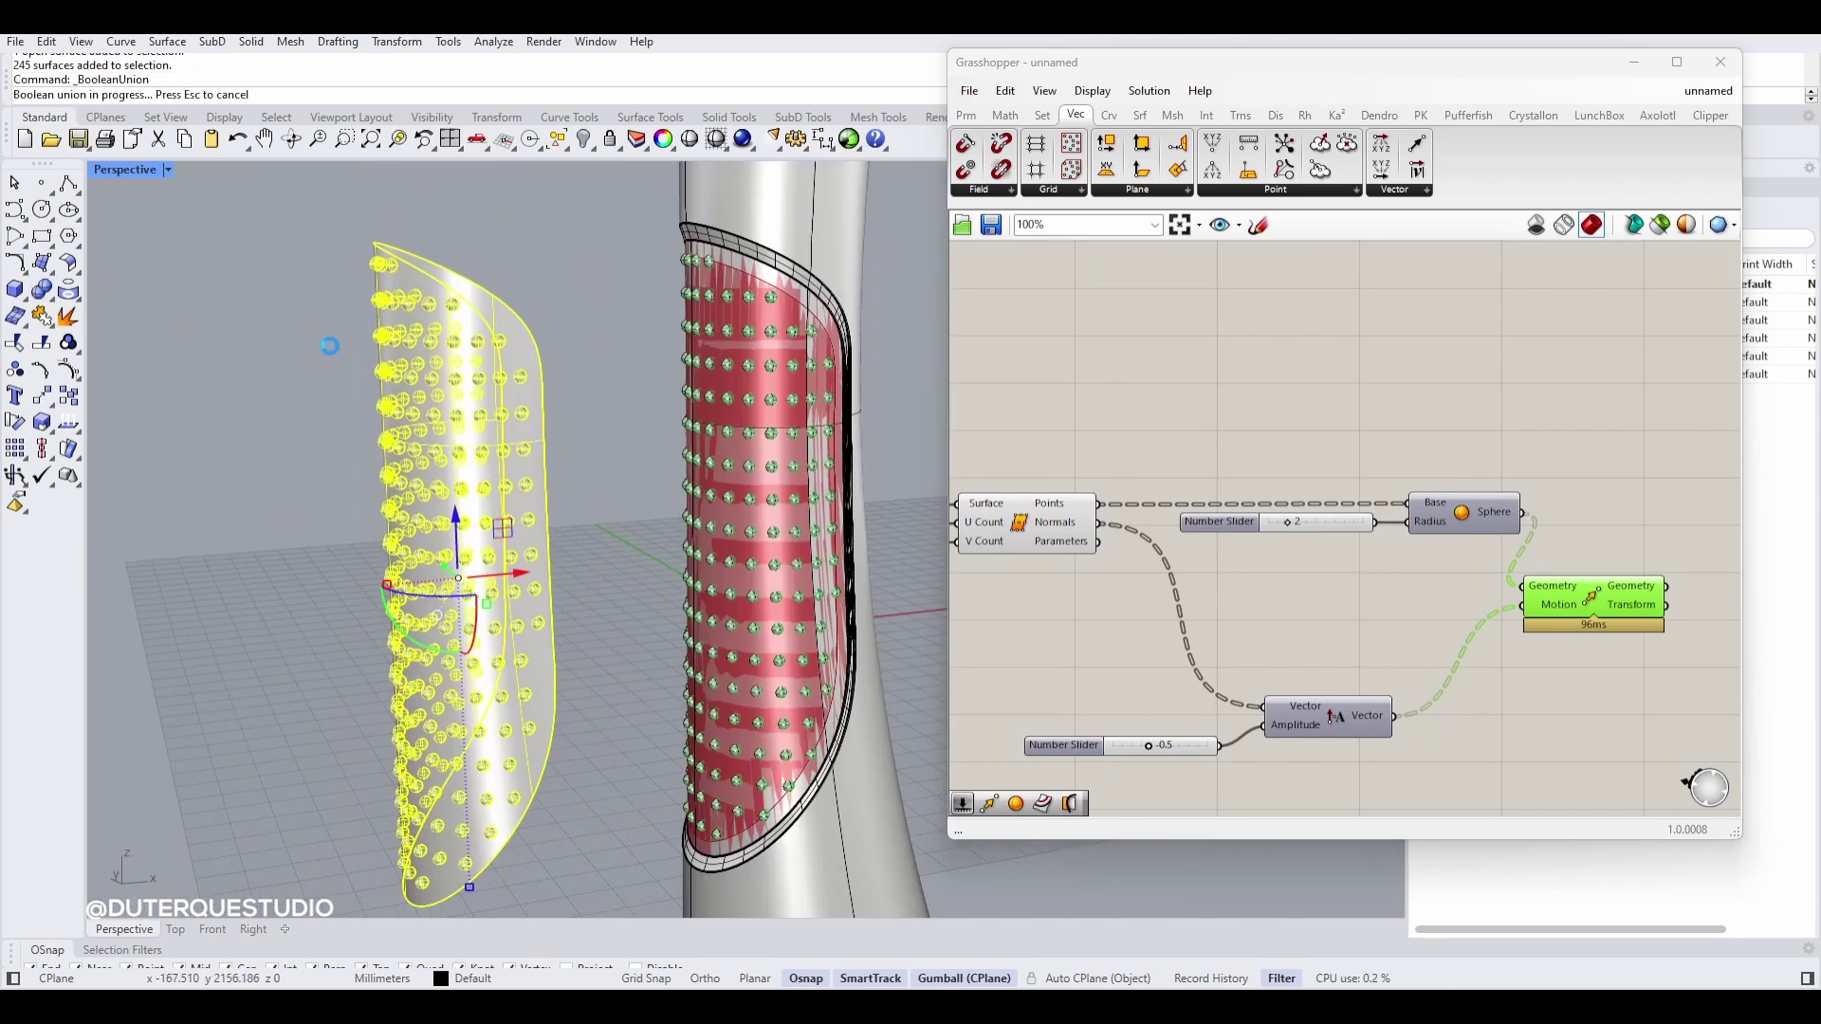
Step: Switch the Perspective viewport to Rendered display mode to check the united bumps
scroll(390, 679, "up", 5)
left_click(135, 170)
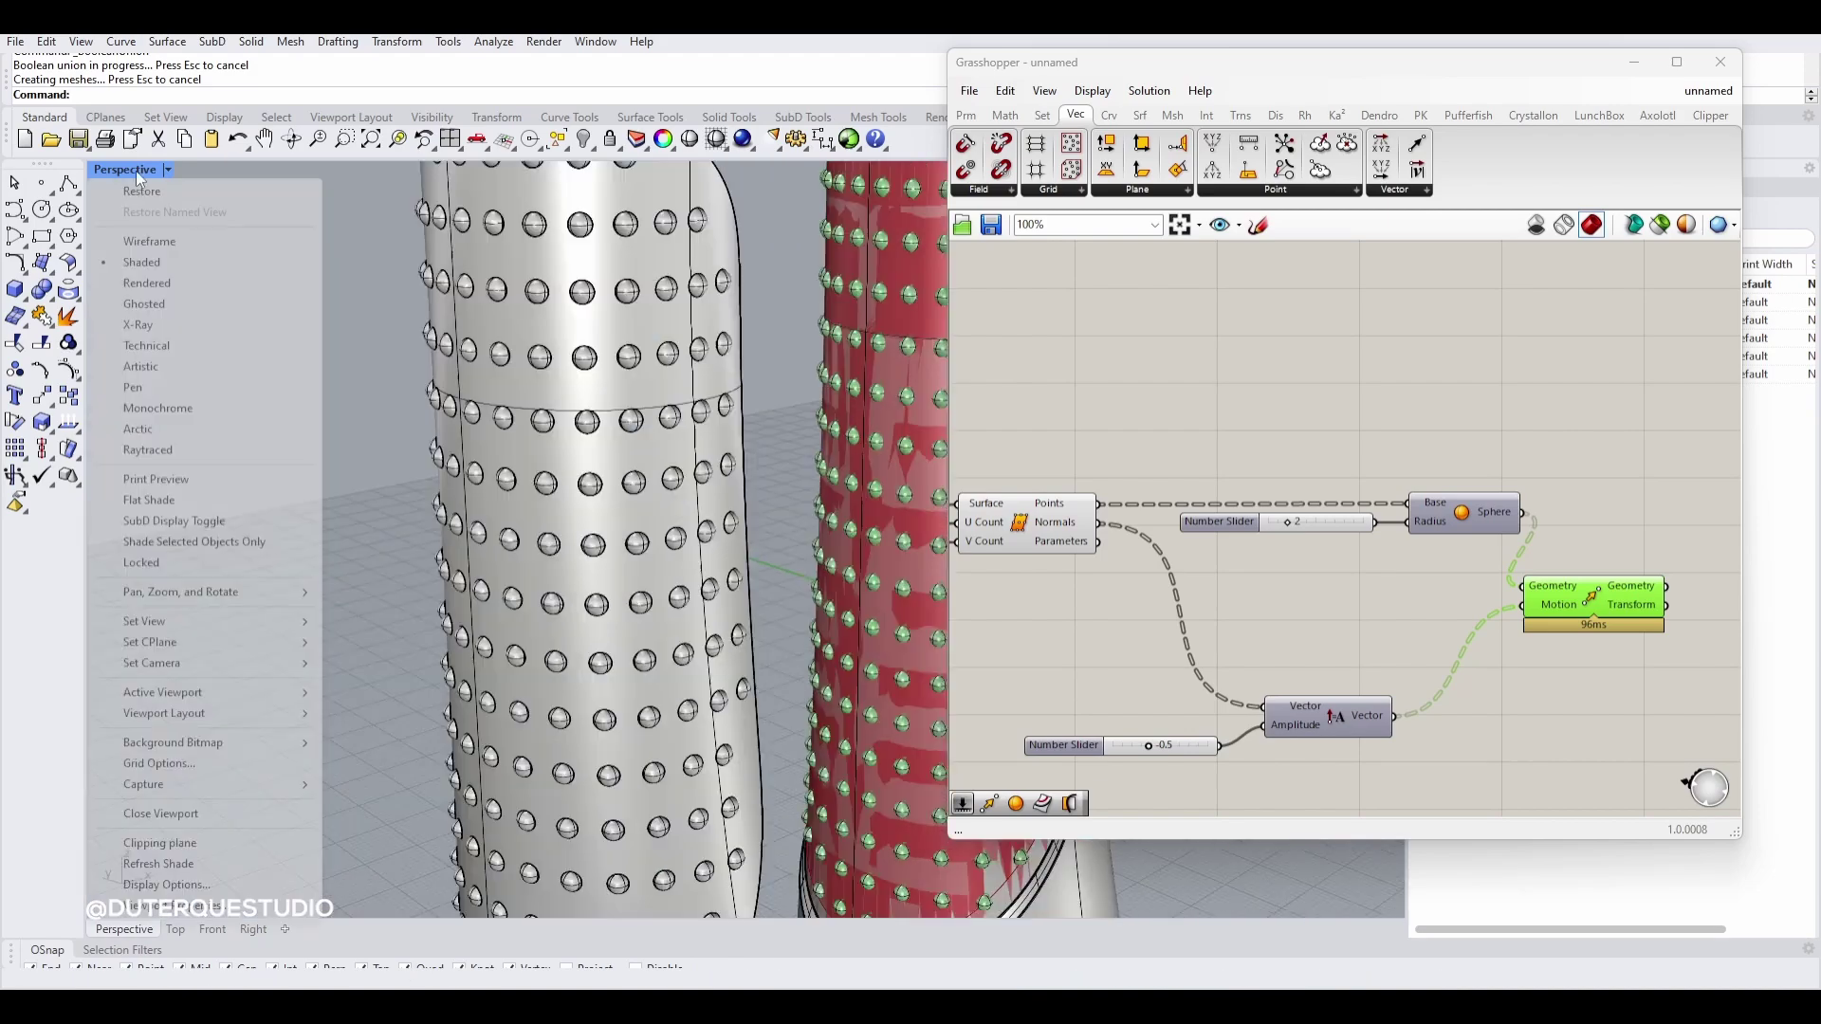
left_click(190, 288)
scroll(637, 469, "down", 4)
scroll(629, 453, "up", 7)
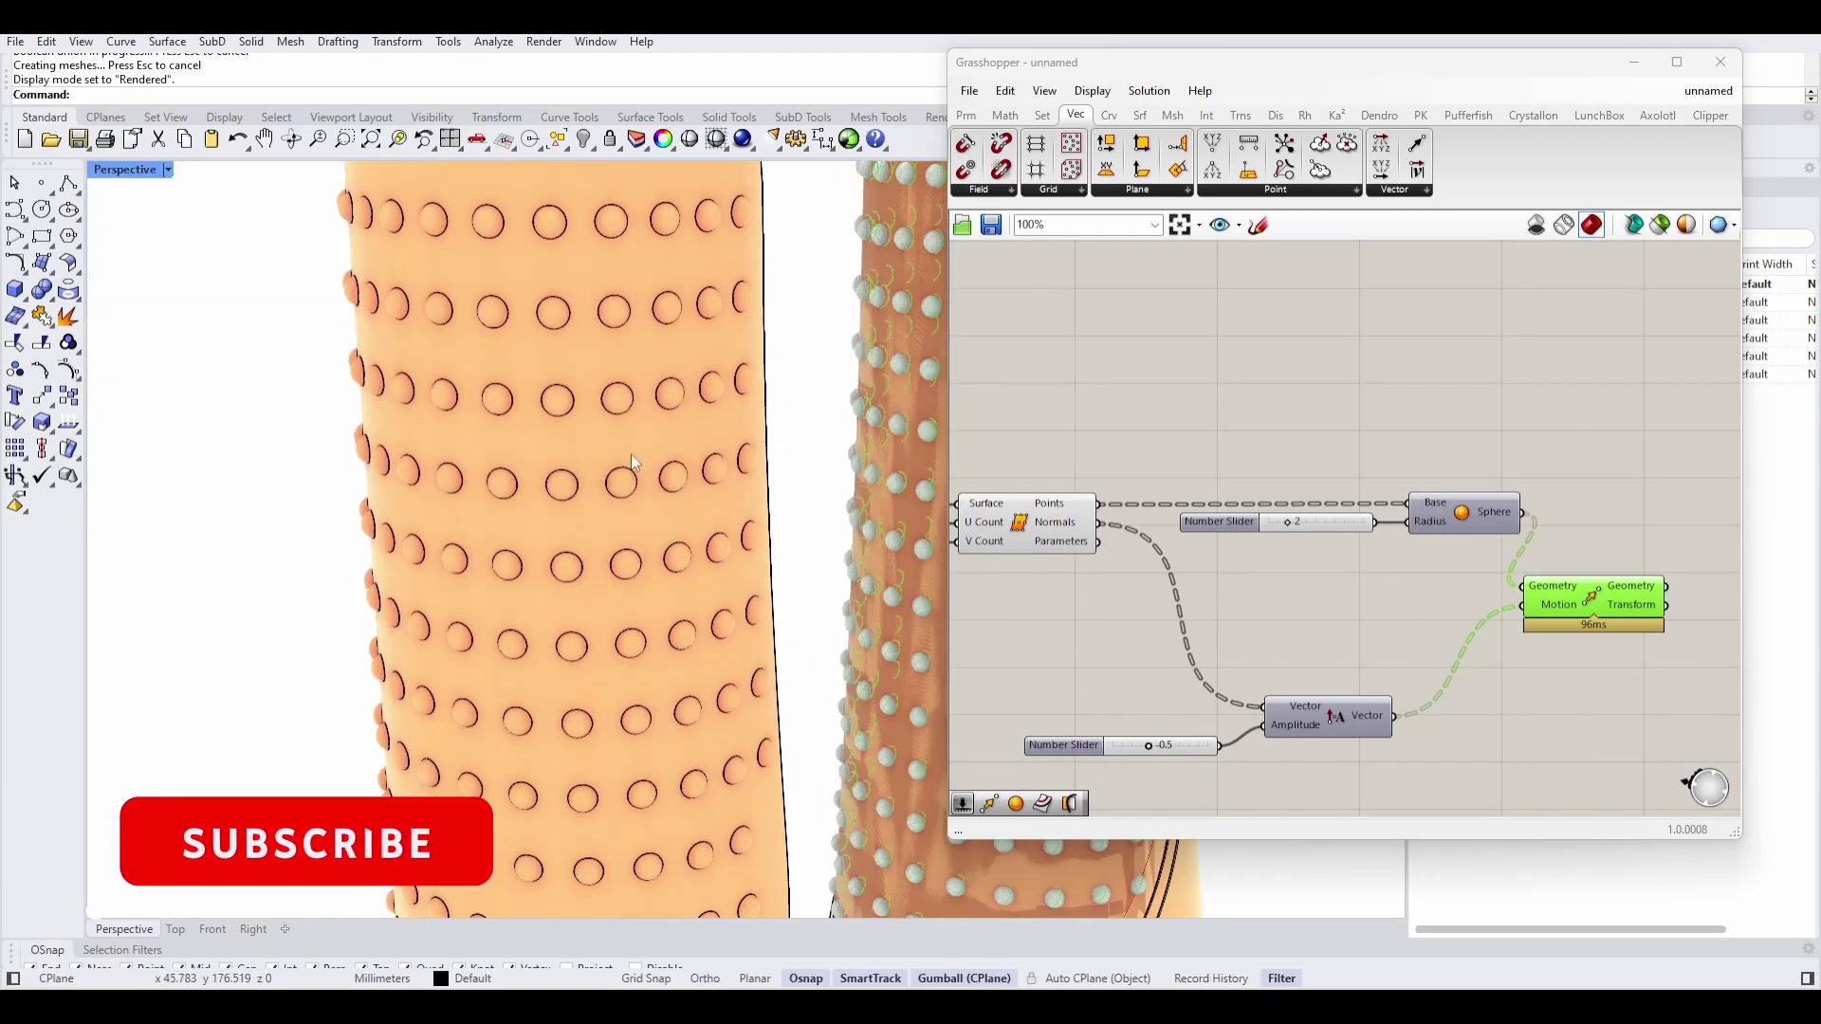
right_click_drag(630, 453, 593, 454)
Step: Try to fillet the edges where the bumps meet the separated panel
left_click(48, 299)
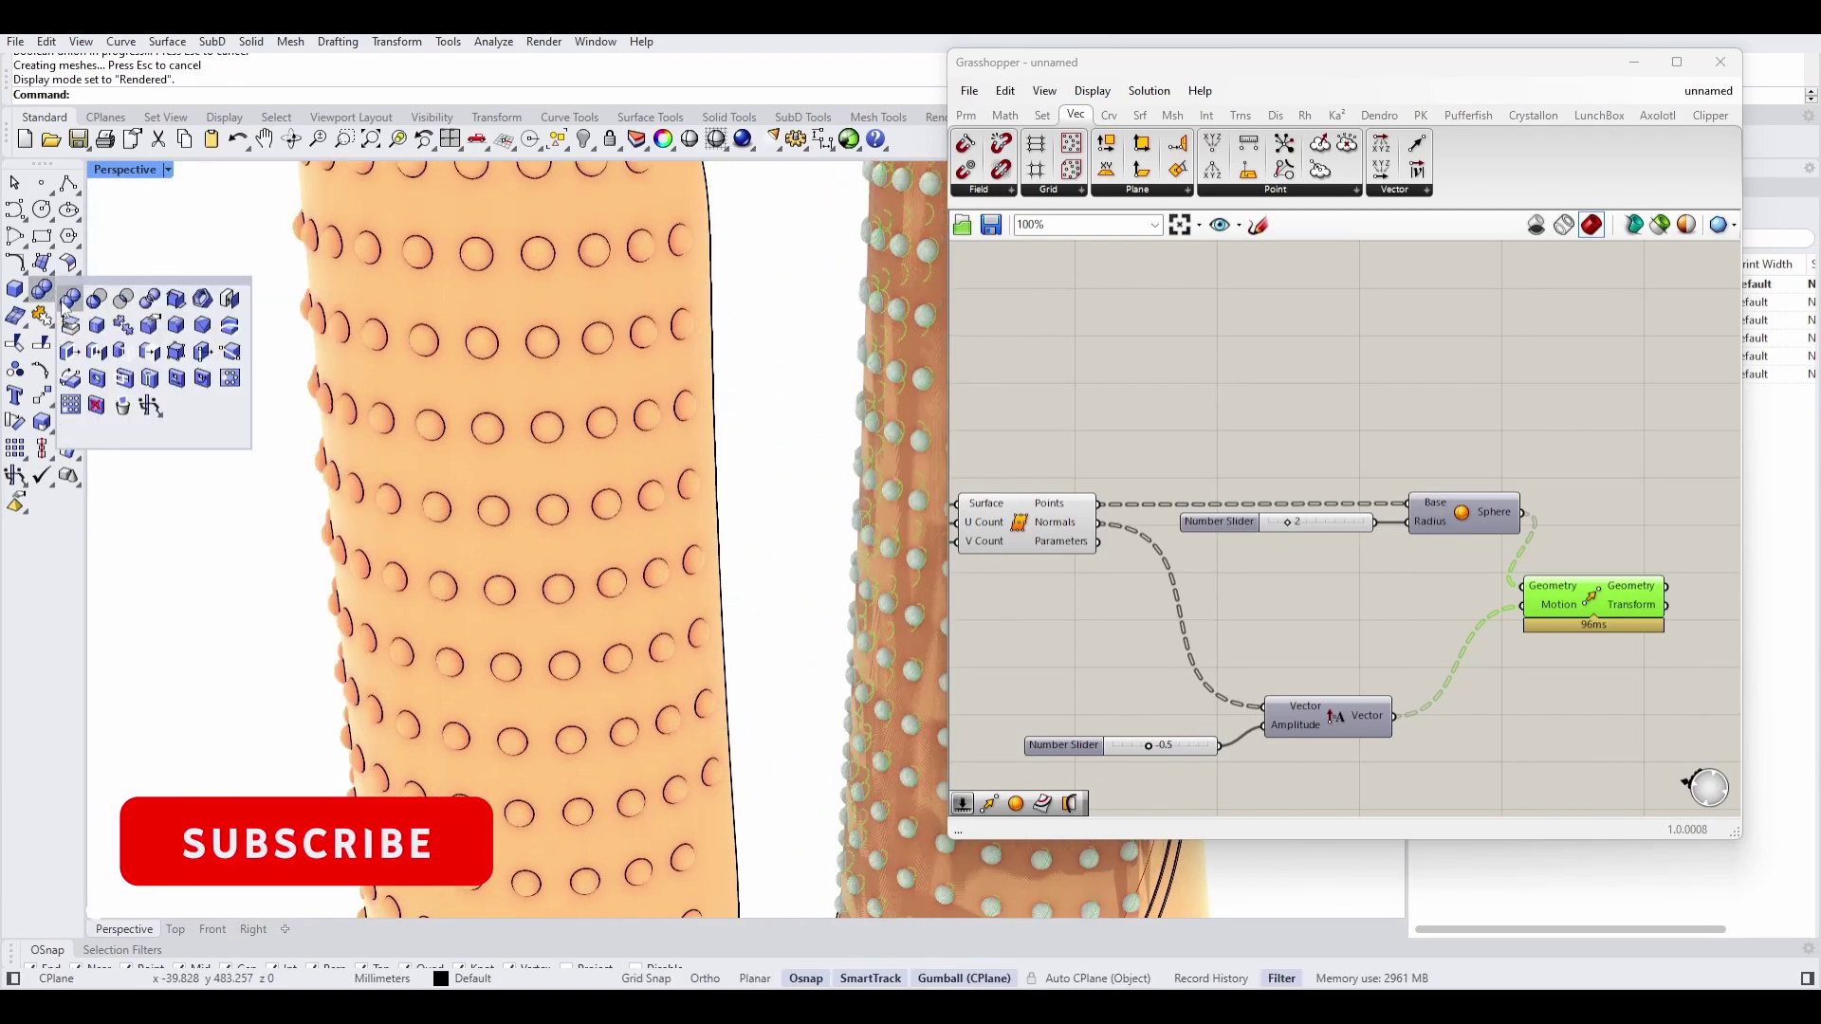
left_click(175, 326)
scroll(424, 313, "up", 3)
left_click(457, 321)
Step: Fillet the bump edges of the separated panel with a radius of 0.2
left_click(49, 297)
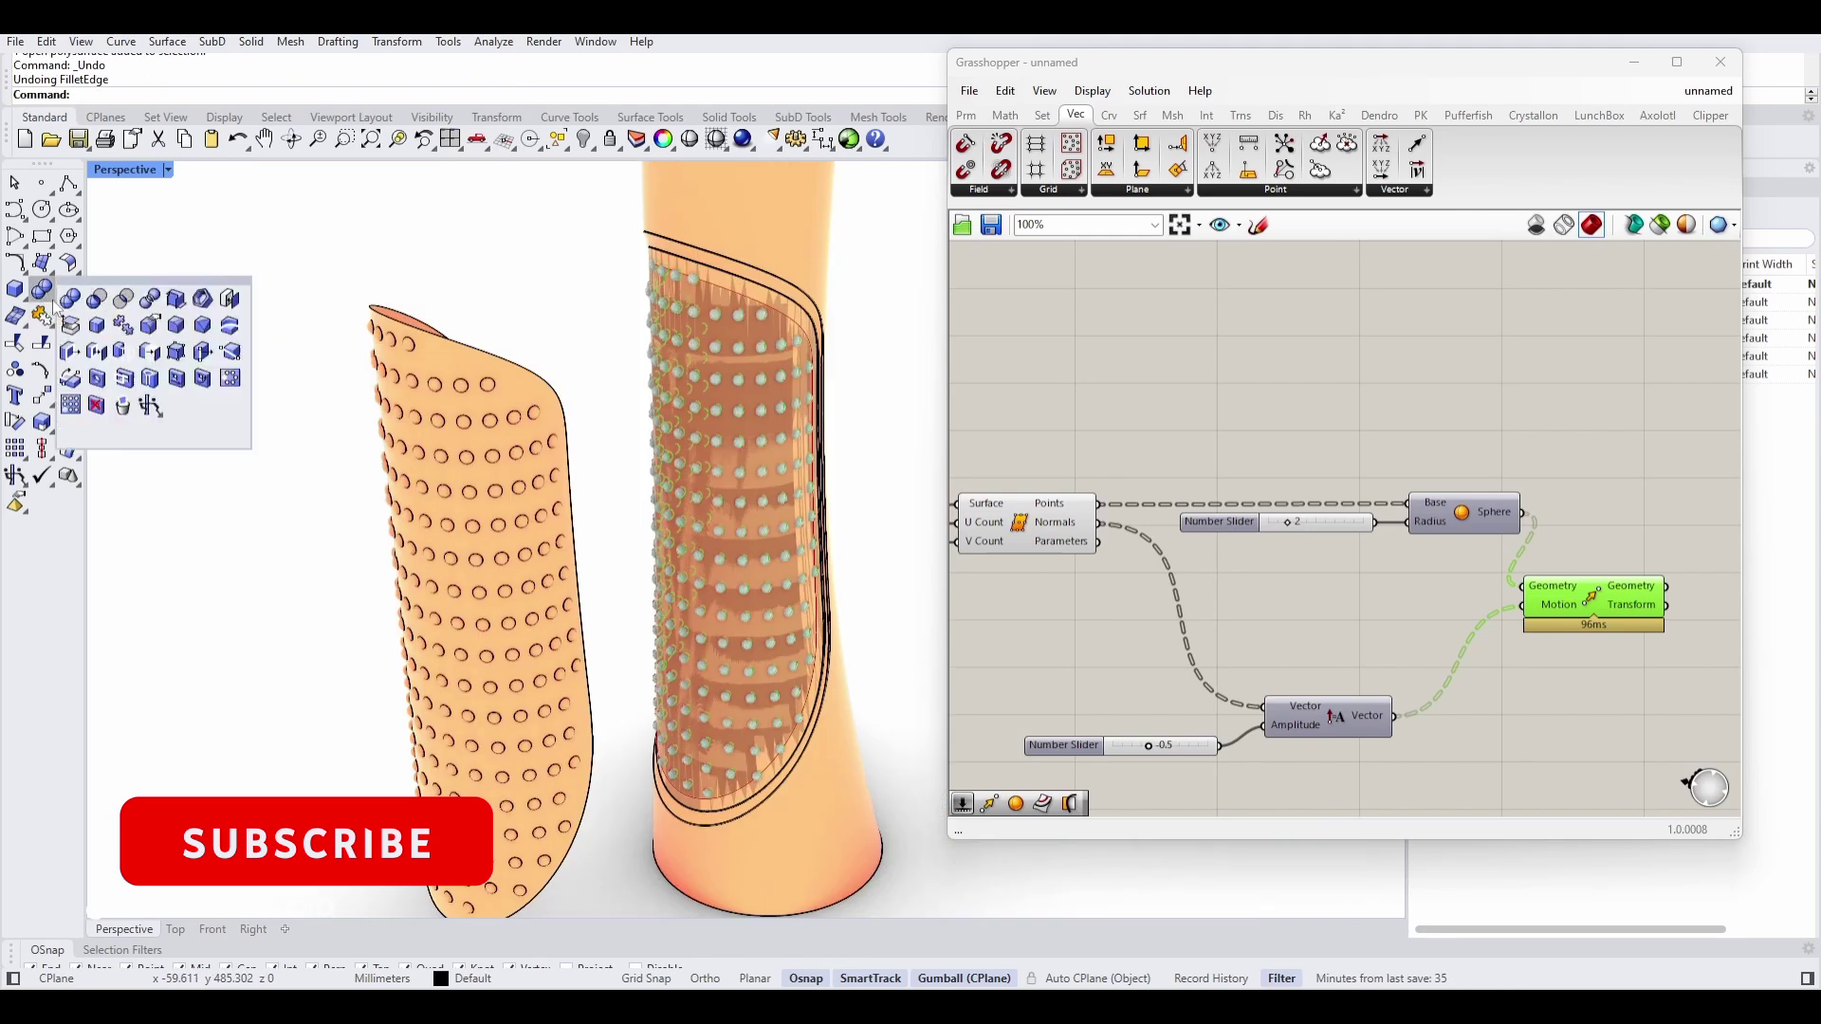
left_click(162, 322)
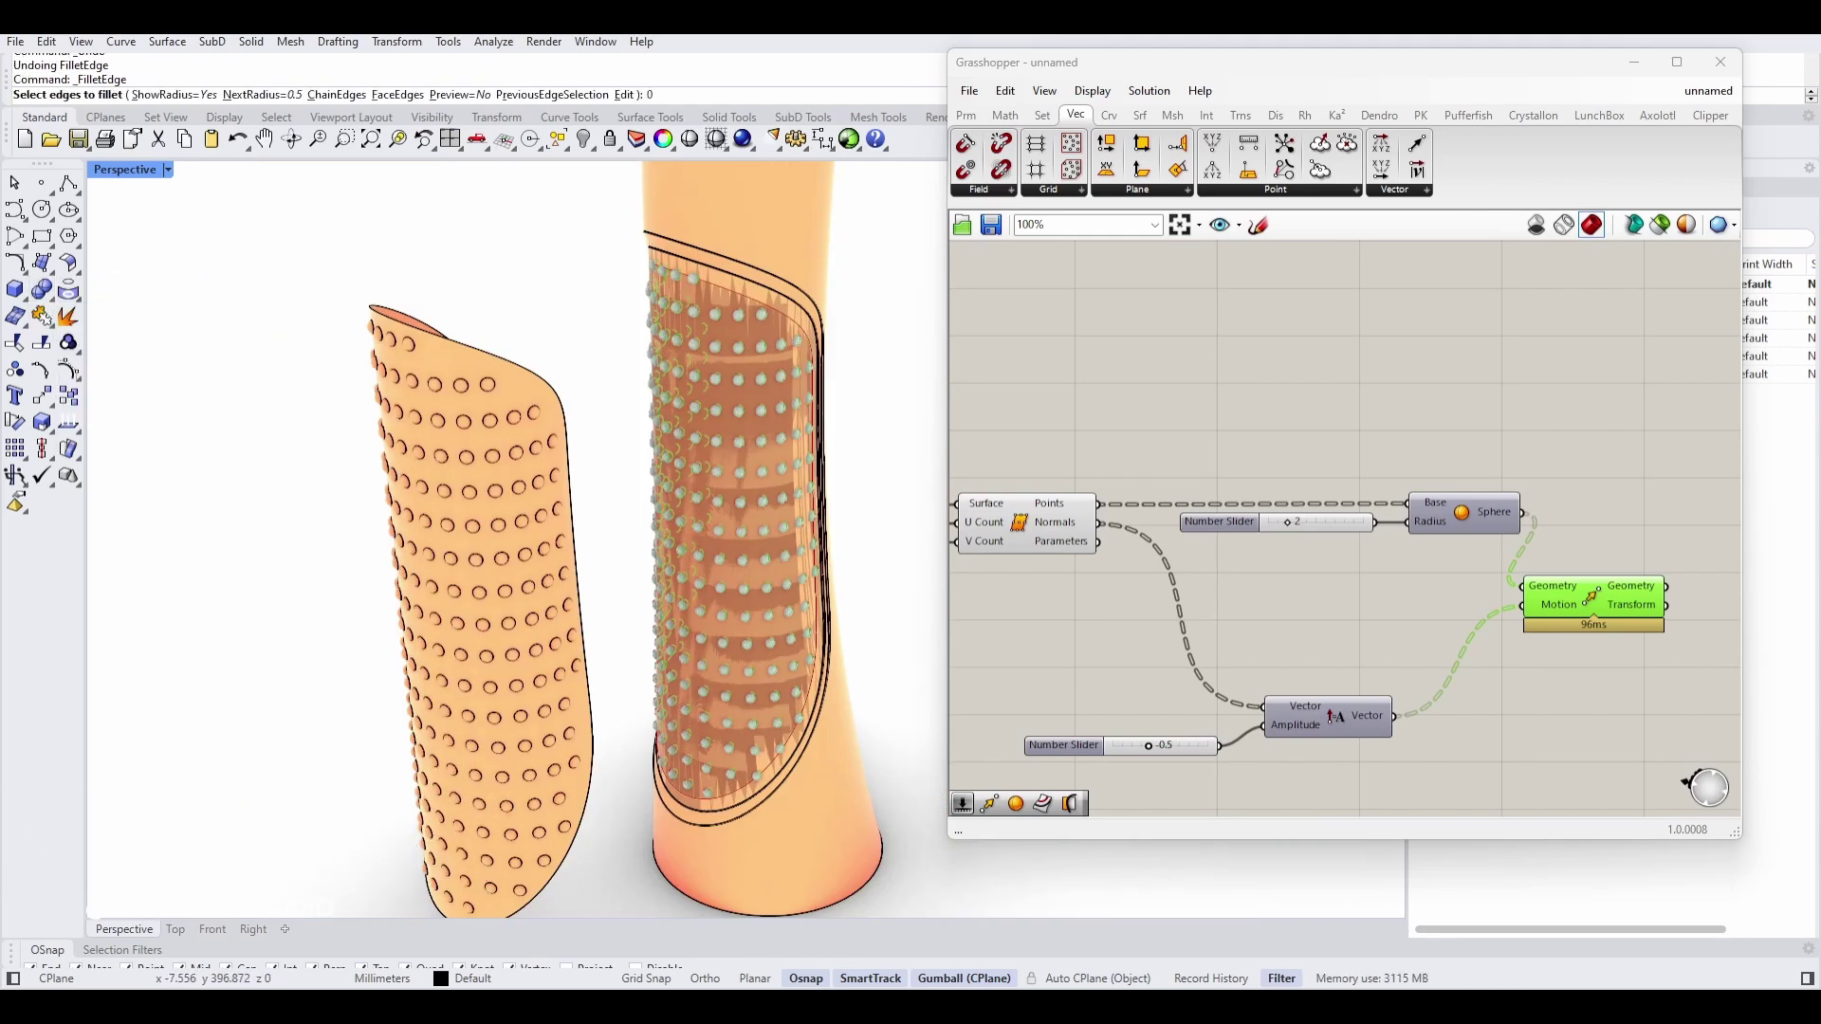
type("0.2")
key("Return")
left_click_drag(187, 171, 580, 500)
key("Return")
key("Return")
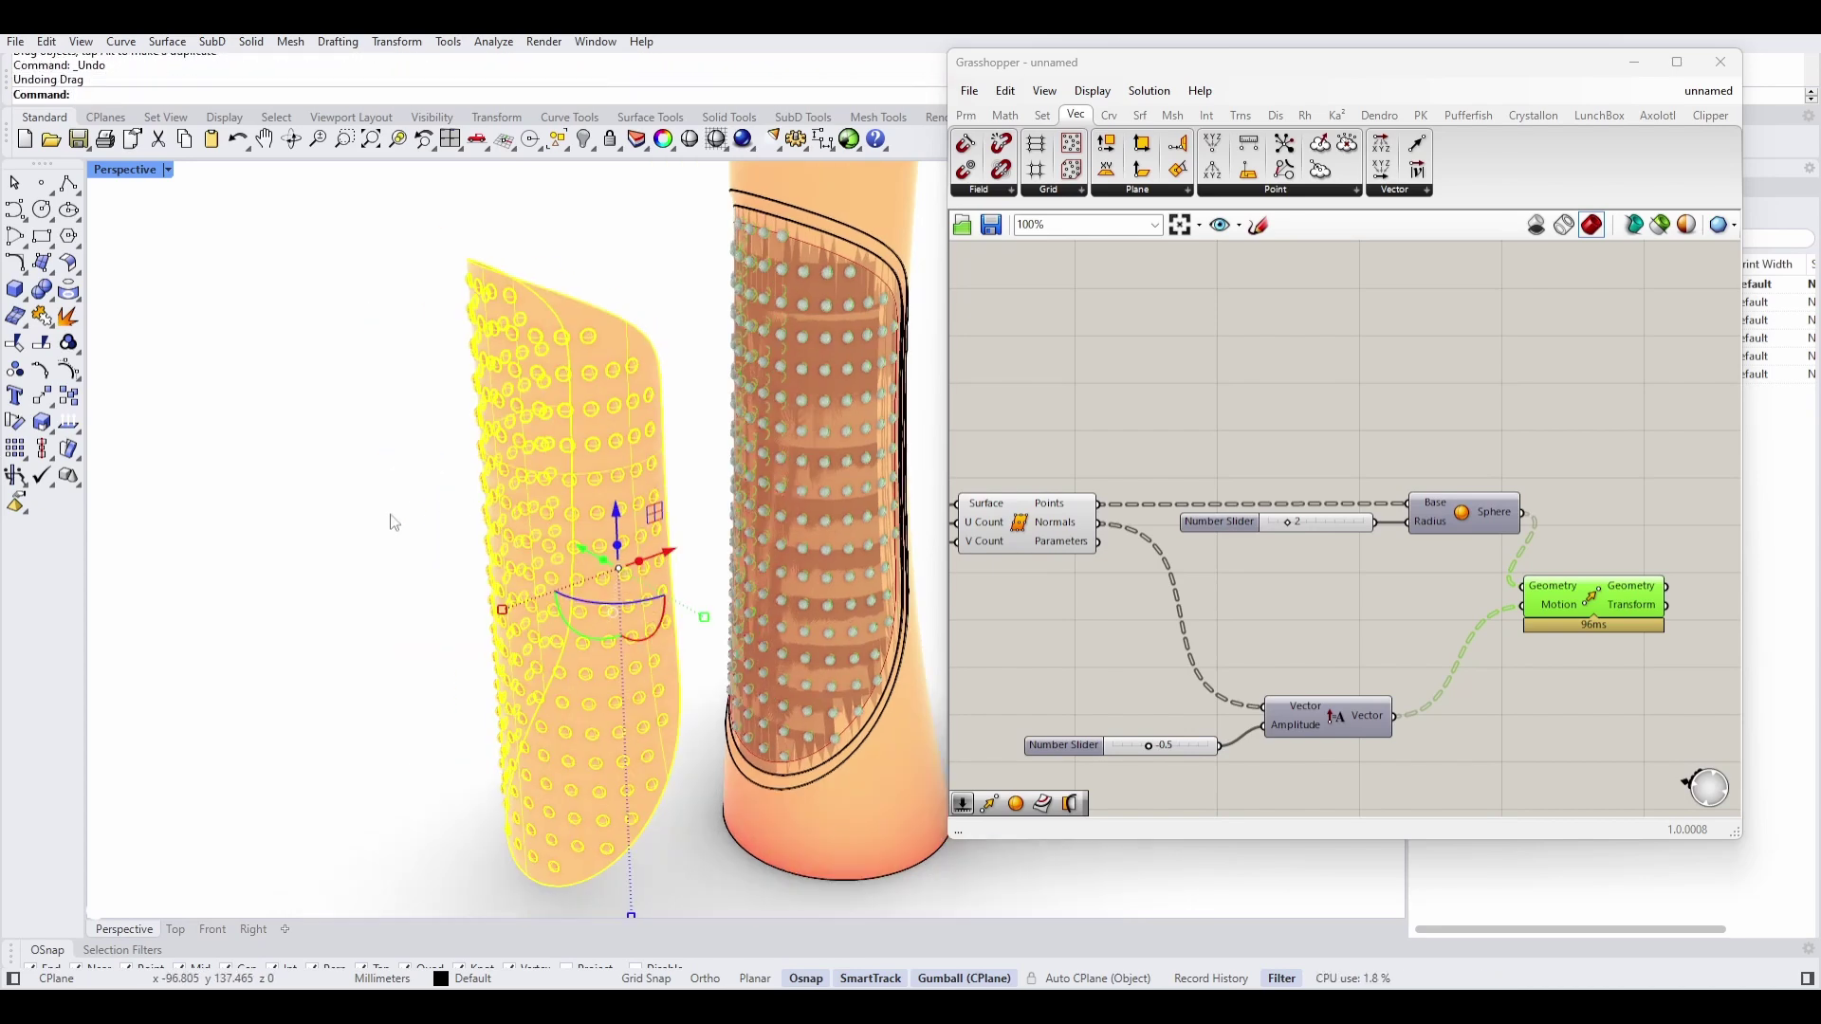
Step: Repeat the edge fillet on the bumped panel and join the panel with the main body into one polysurface
left_click(395, 520)
right_click_drag(394, 520, 400, 595)
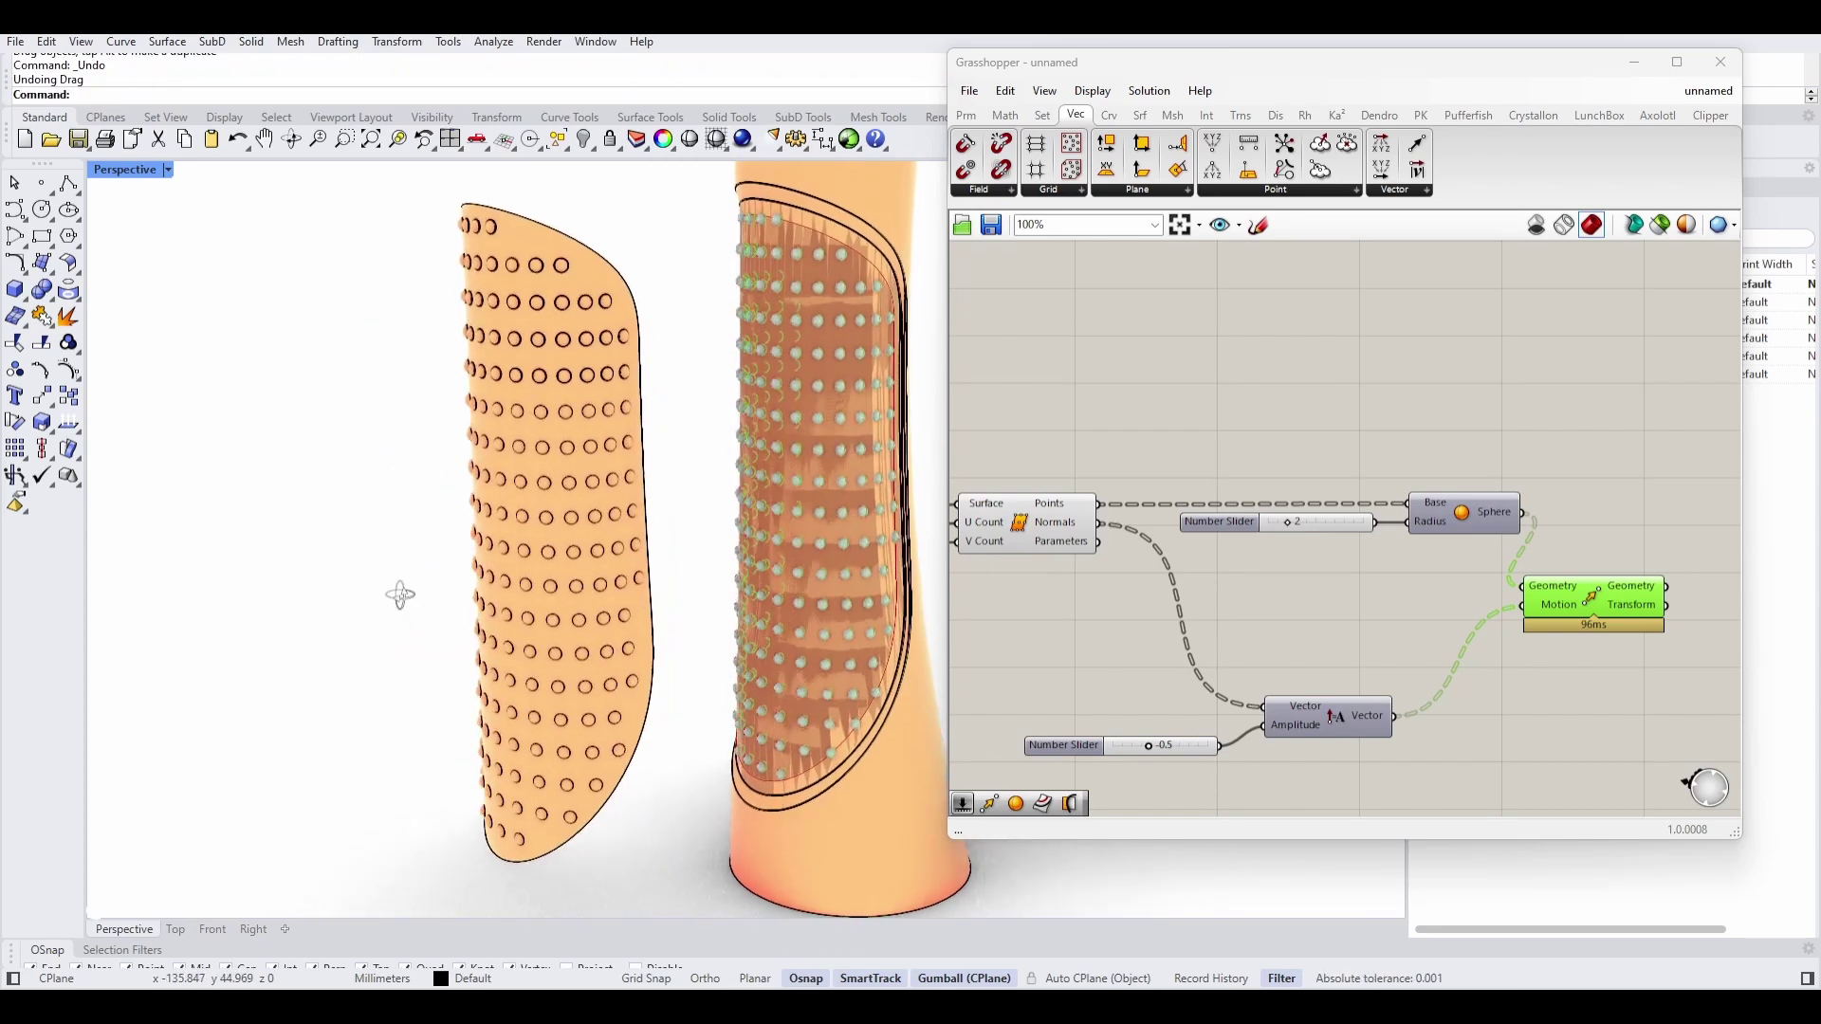
key("Return")
left_click_drag(653, 876, 258, 390)
key("Return")
key("Return")
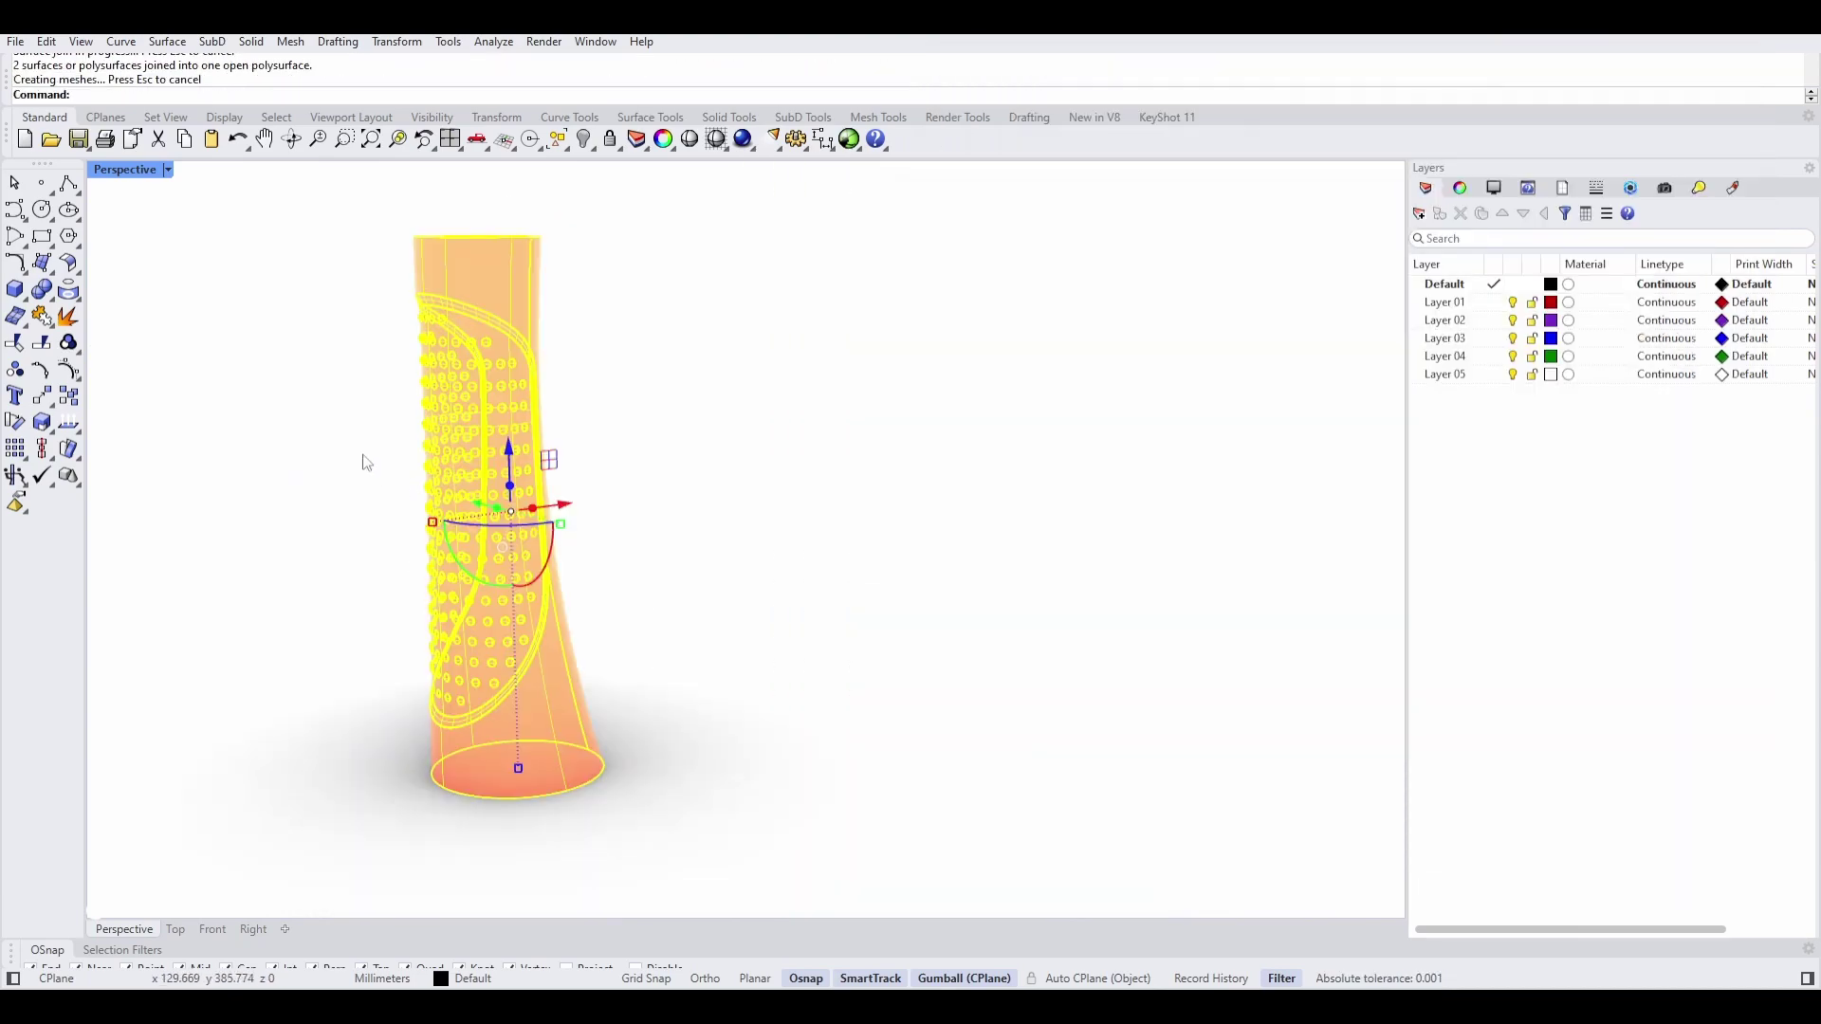
scroll(679, 504, "up", 5)
left_click(1017, 533)
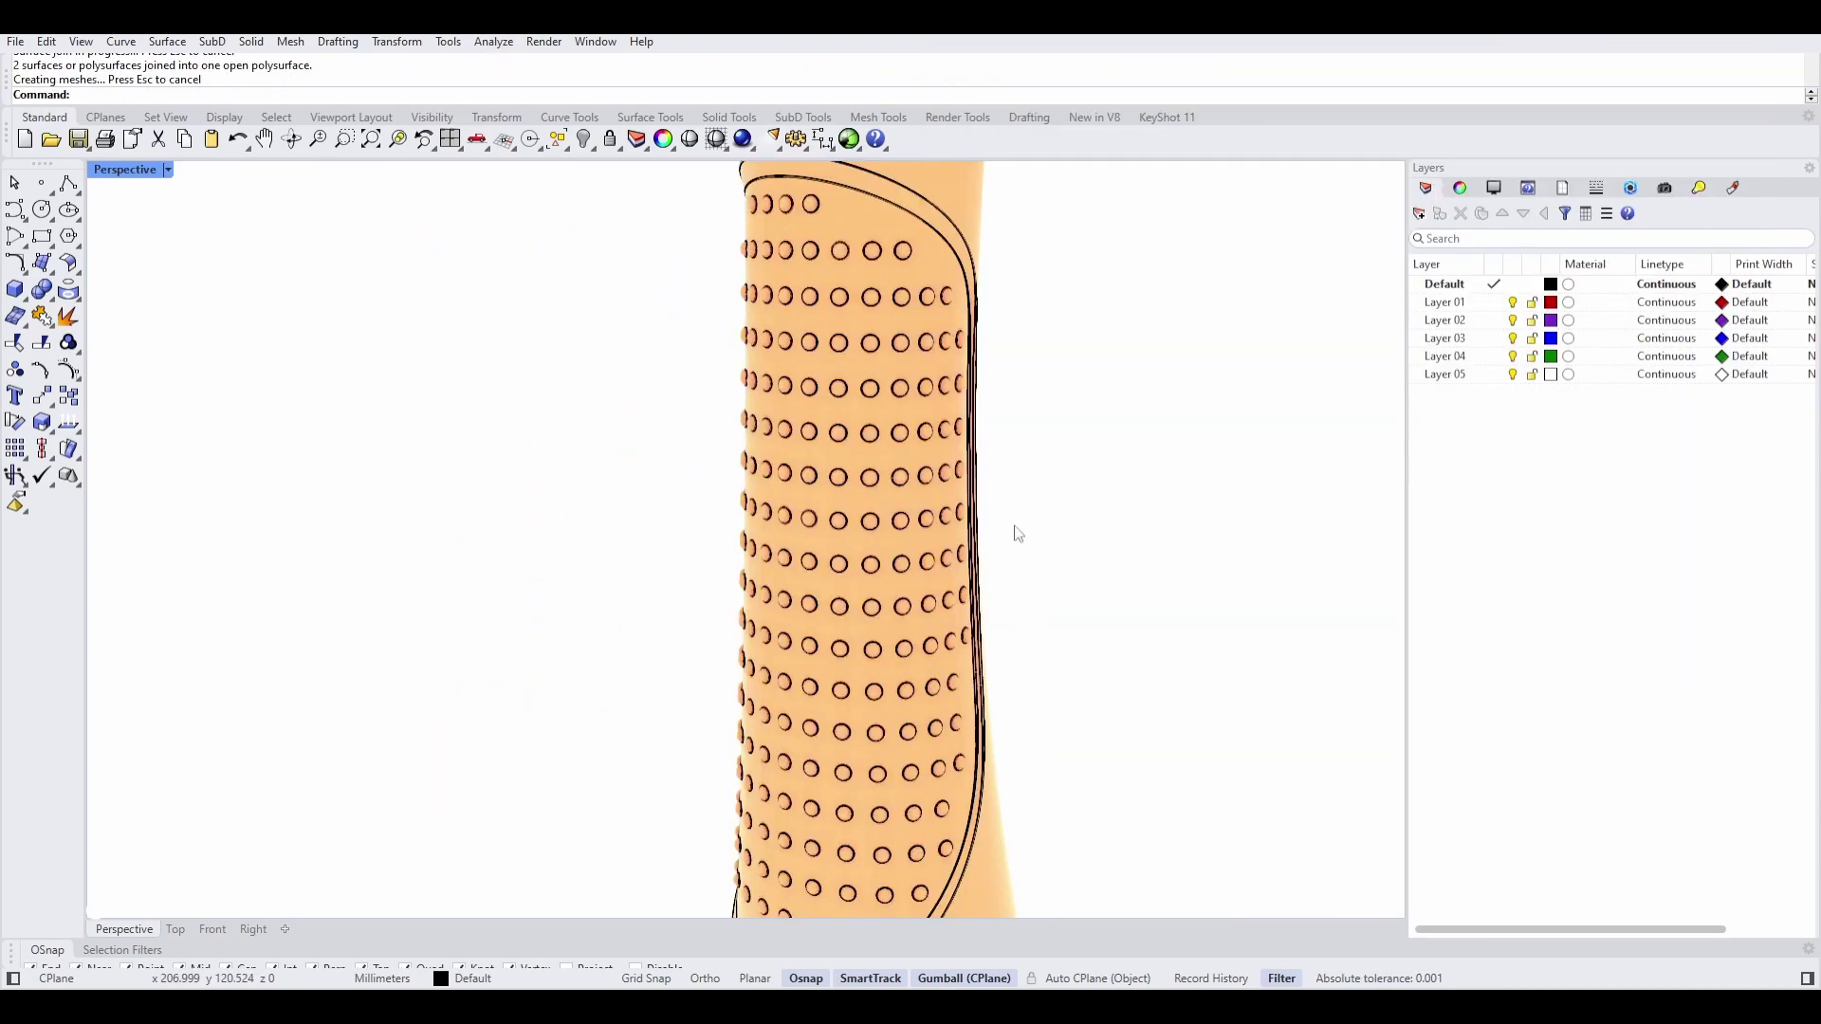
right_click_drag(1017, 533, 436, 337)
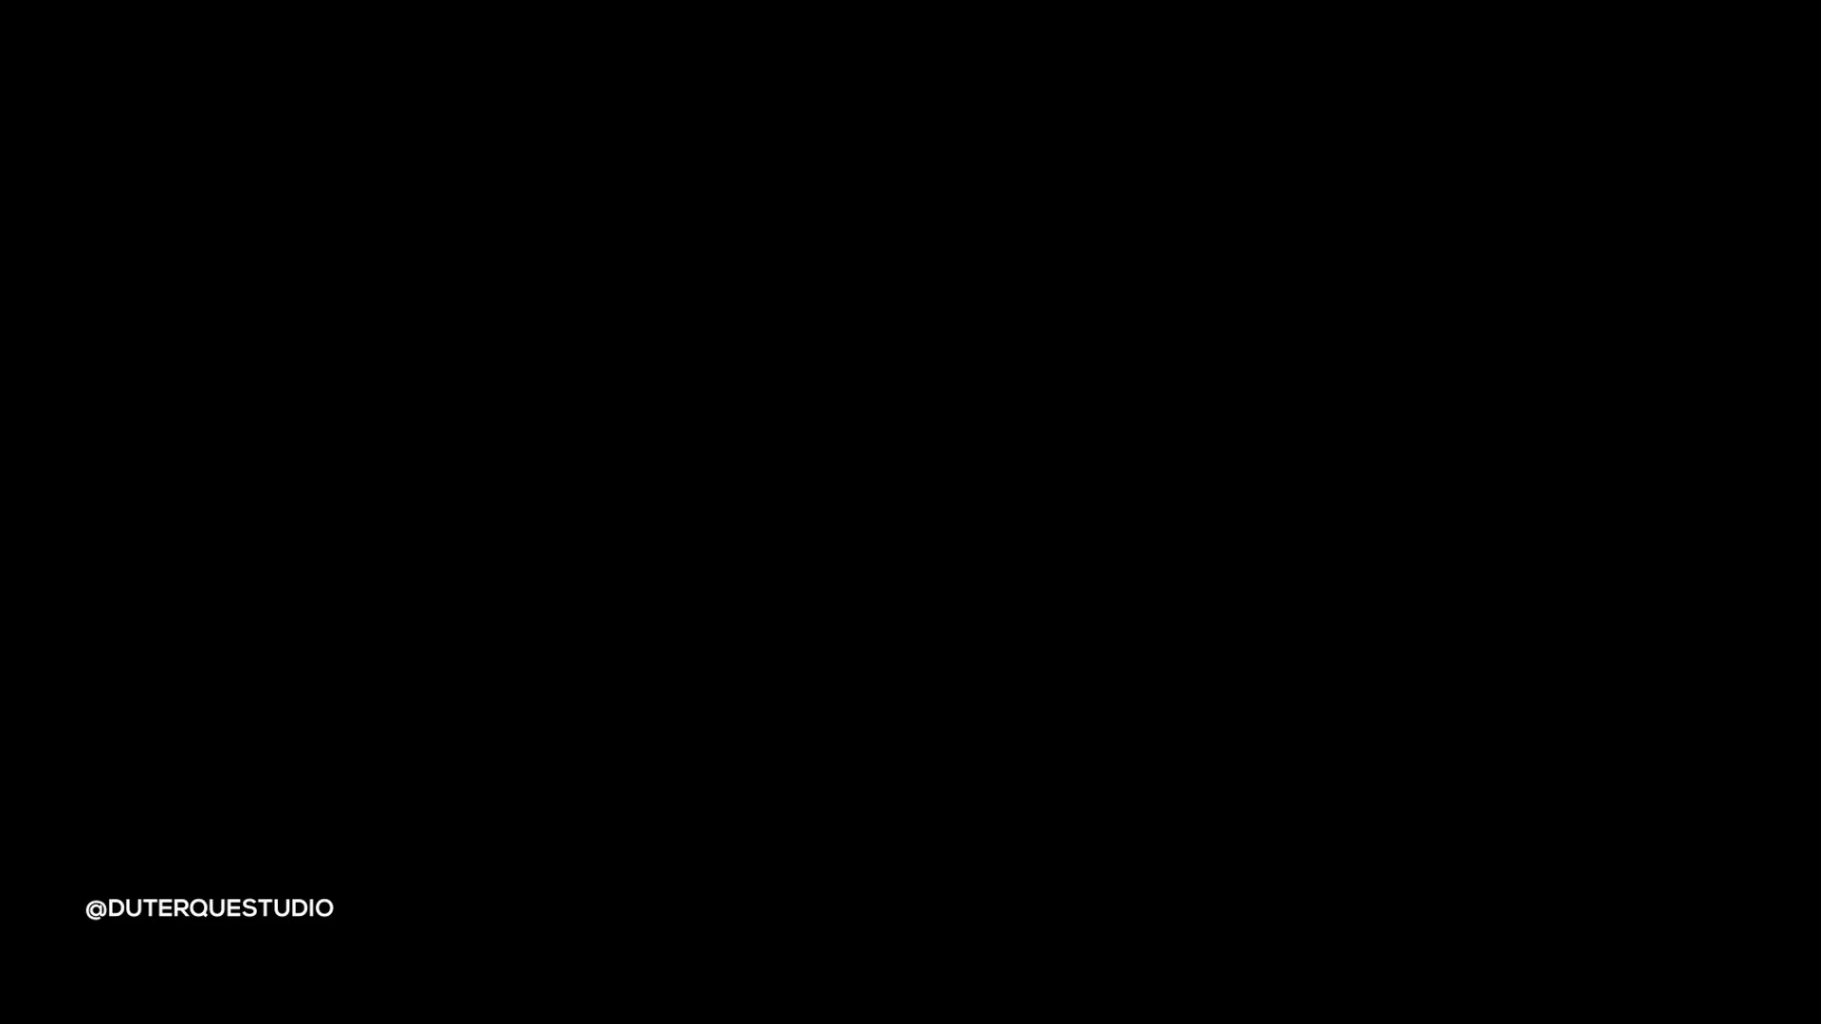